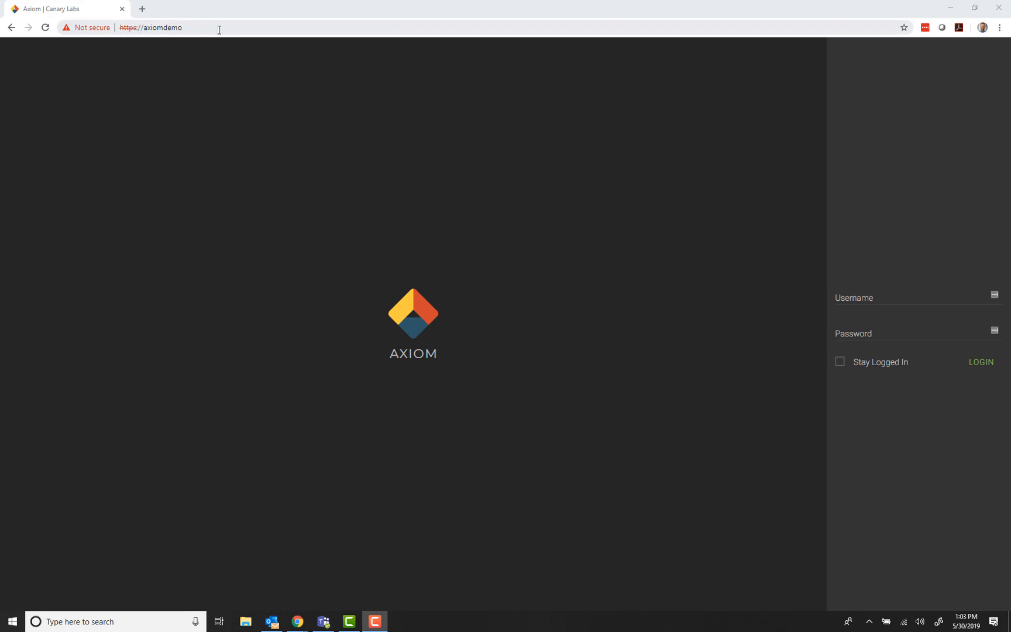
# Log in with the account username and password, enabling Stay Logged In, and dismiss the workflow change notice.
pyautogui.click(896, 291)
pyautogui.write('Jeff')
pyautogui.press('Tab')
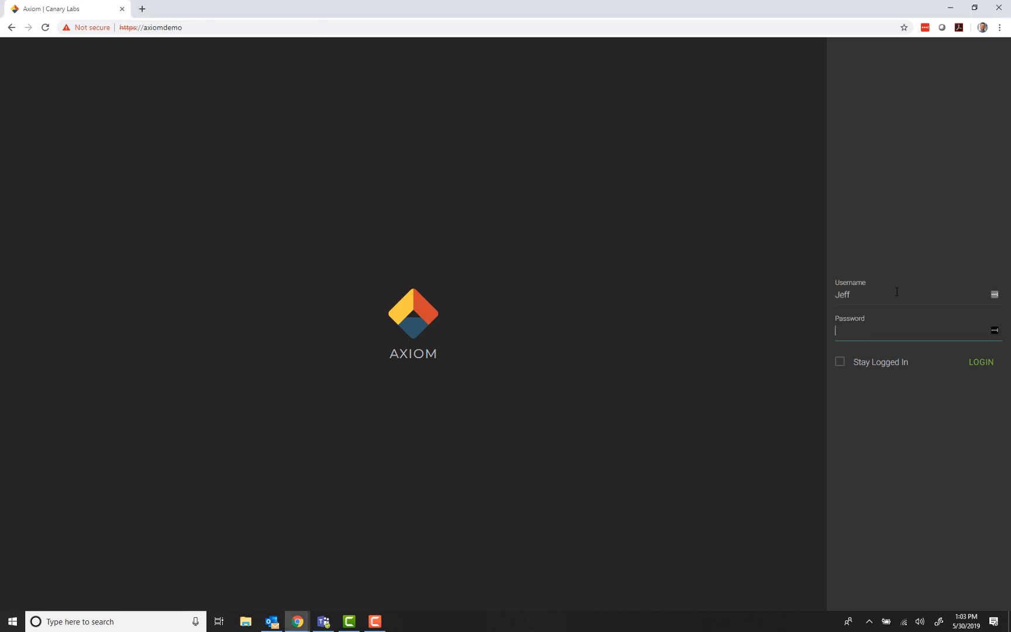
pyautogui.write('•••••••••••••••••••••')
pyautogui.click(840, 362)
pyautogui.click(985, 366)
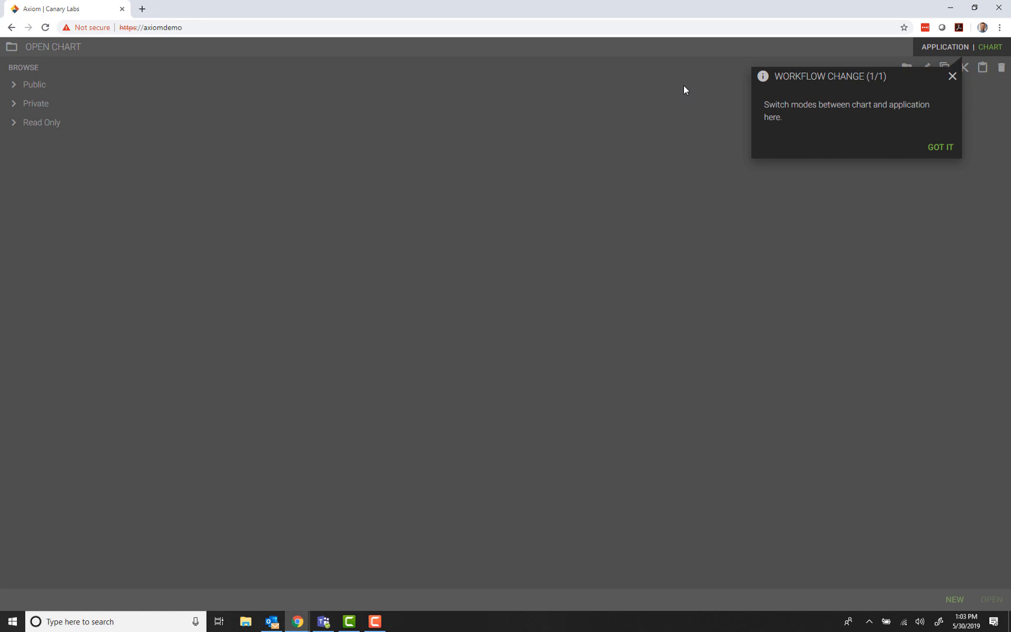
pyautogui.click(948, 148)
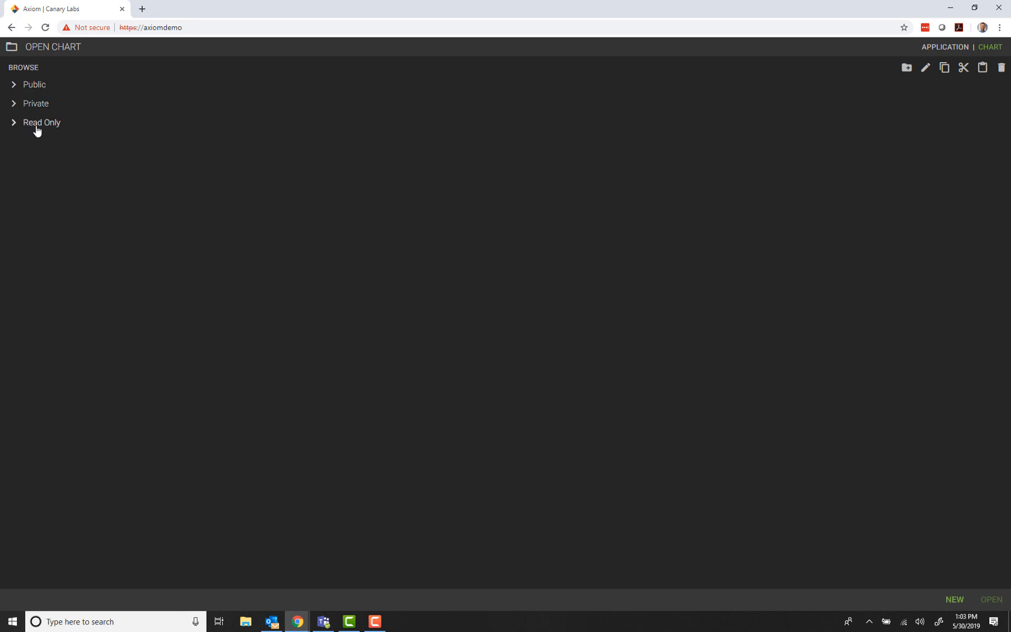
# Check the charts inside the Public folder, collapse it again, and start a new chart.
pyautogui.click(36, 88)
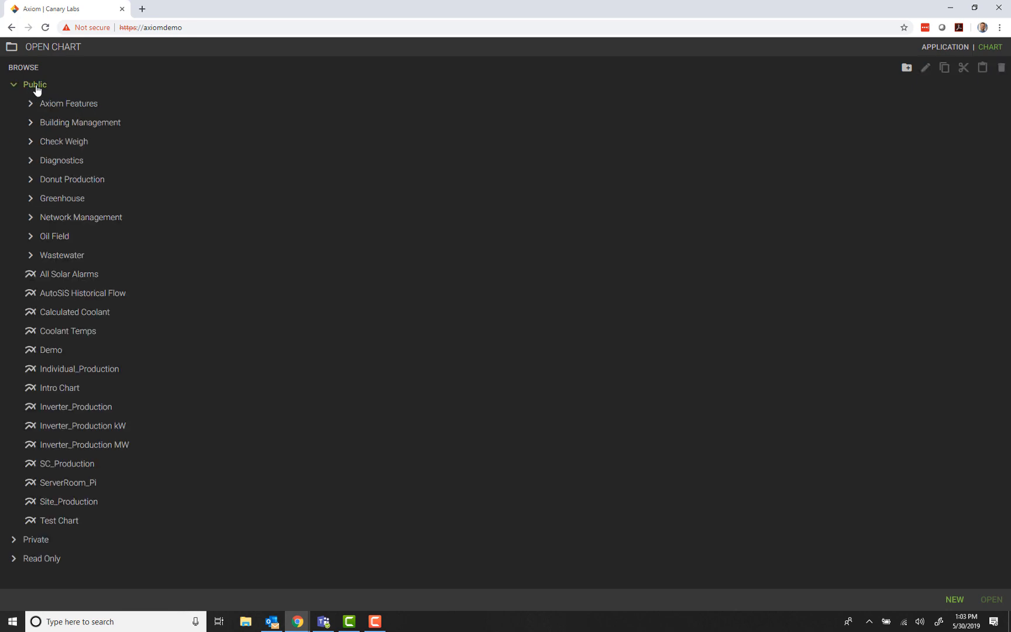
pyautogui.click(36, 86)
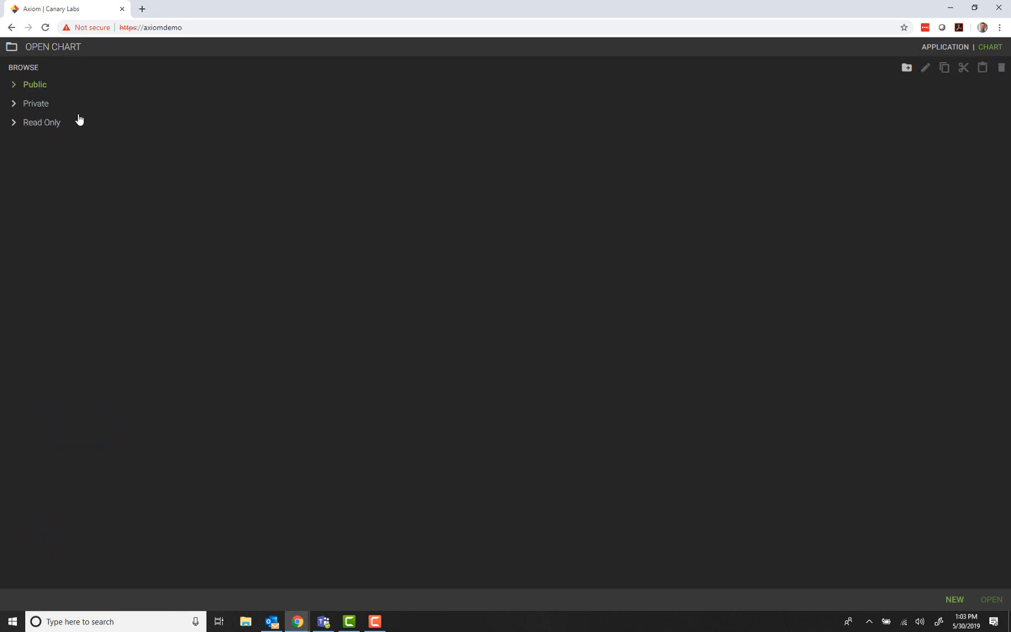
pyautogui.click(955, 599)
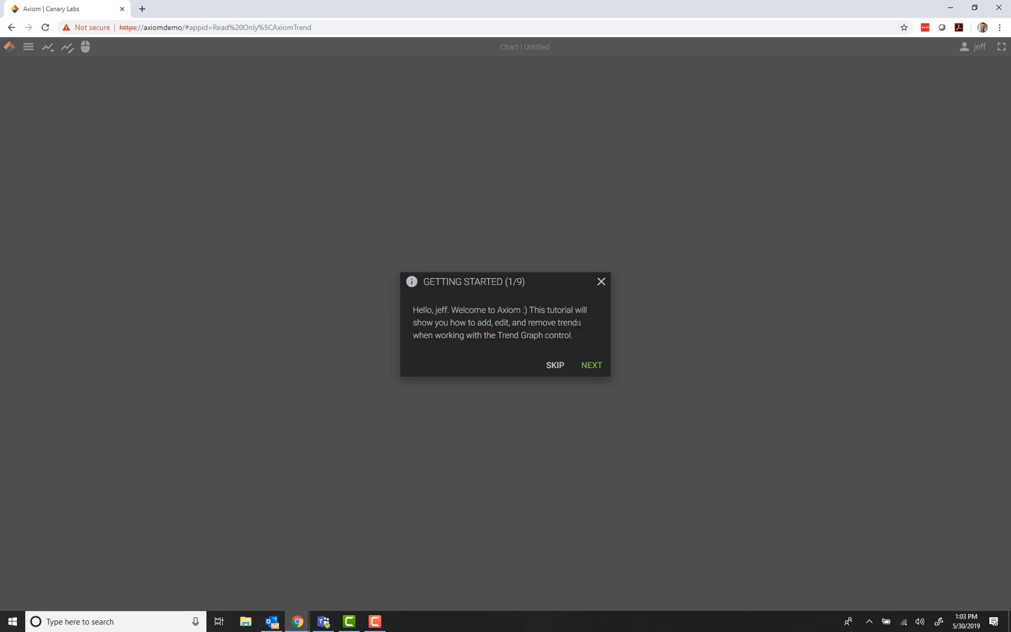
# Read through the Getting Started tutorial on adding, editing and removing trends, and finish it.
pyautogui.click(590, 366)
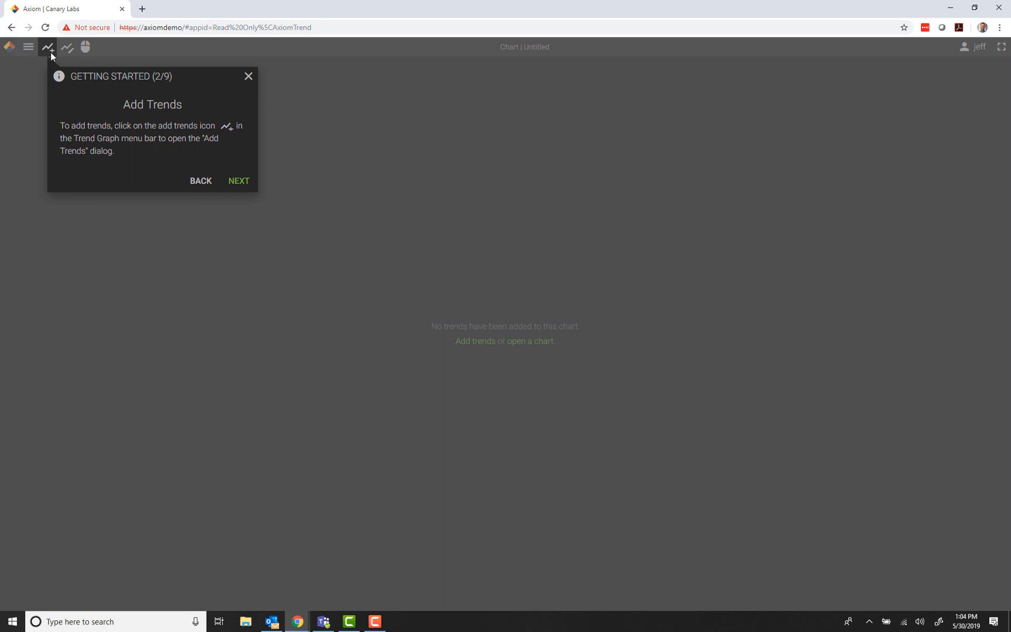
pyautogui.click(252, 184)
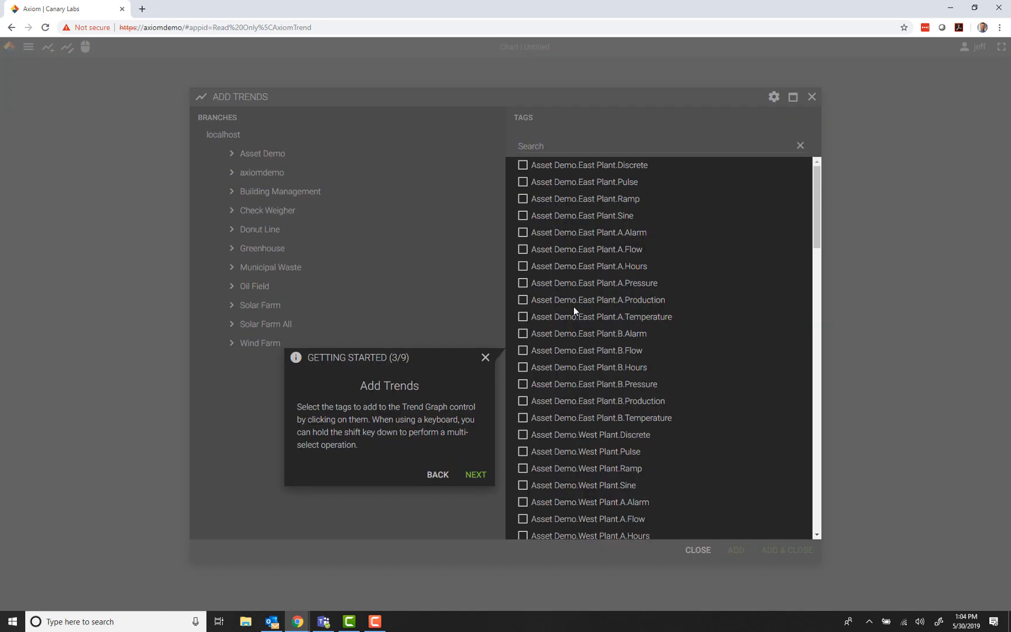
pyautogui.click(479, 477)
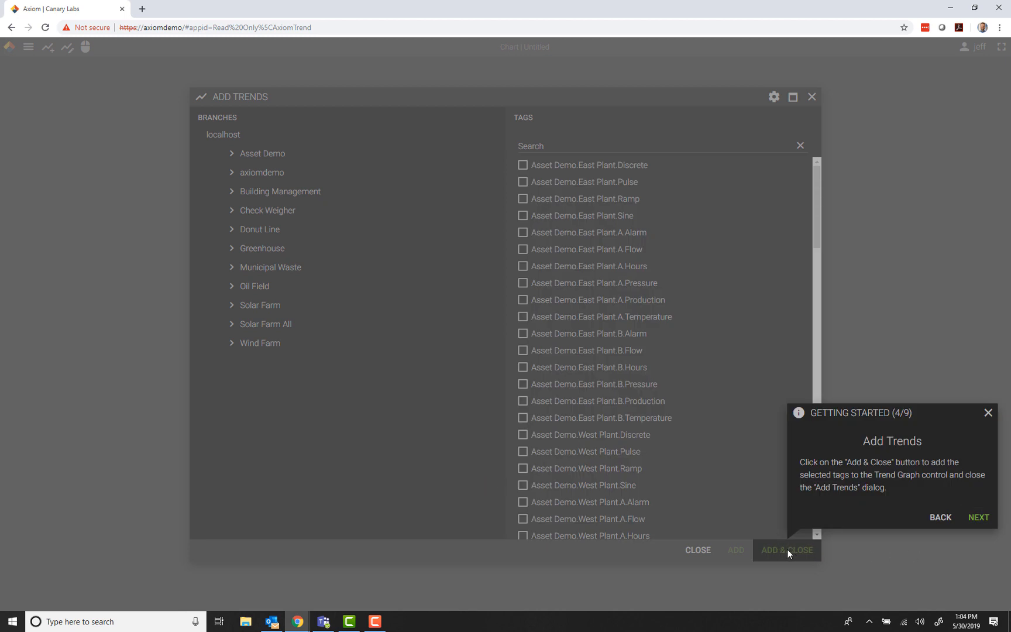
pyautogui.click(988, 523)
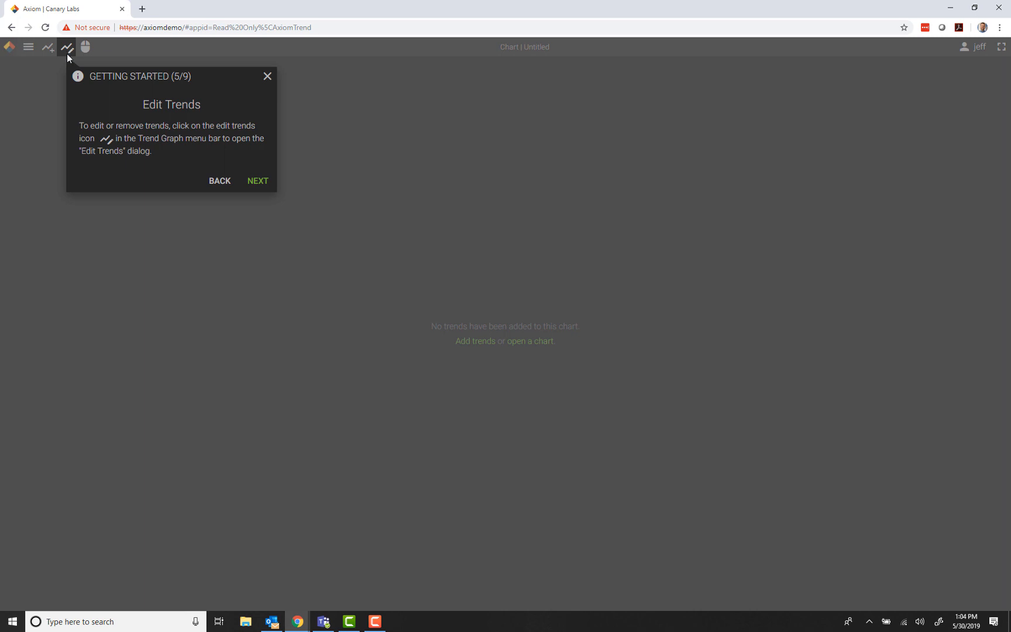
pyautogui.click(258, 181)
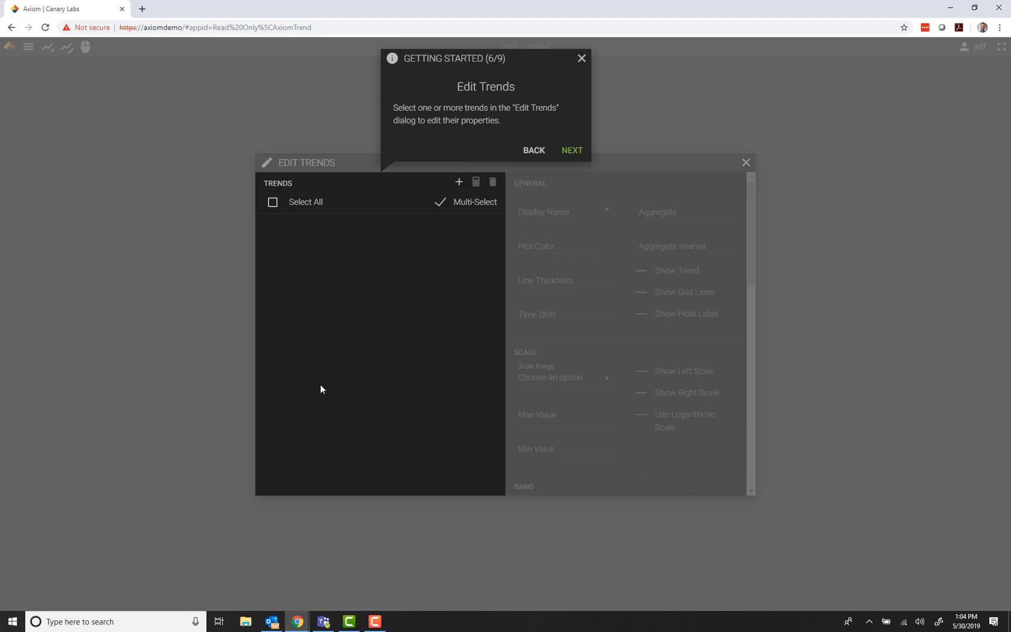
pyautogui.click(570, 150)
pyautogui.click(957, 460)
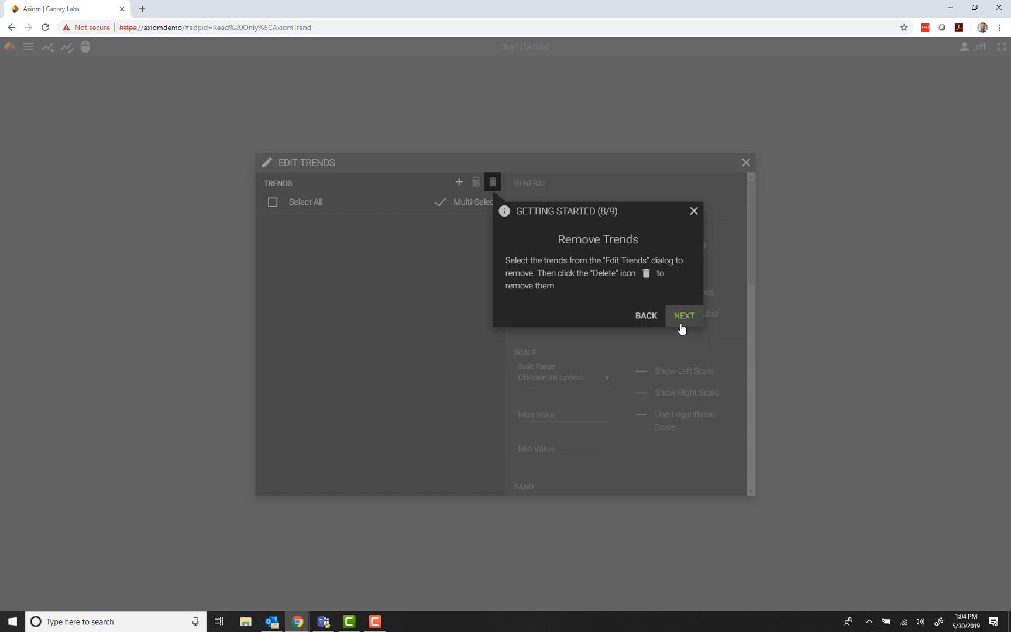
pyautogui.click(682, 323)
pyautogui.click(600, 288)
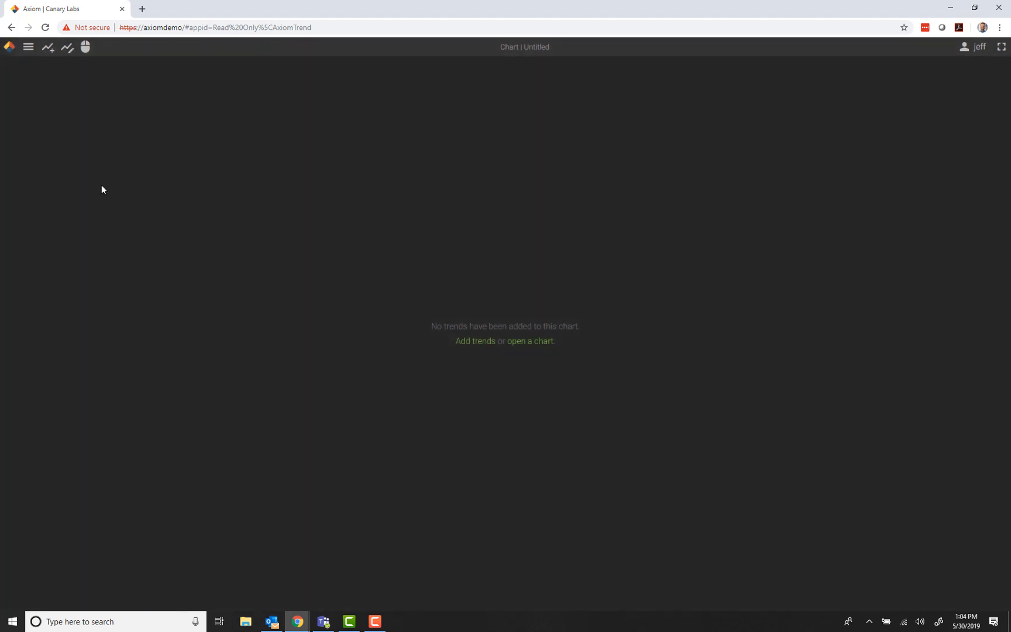
# Add the Flow and Speed tags from Line 1 of the Donut Line branch to the chart as trends.
pyautogui.click(48, 48)
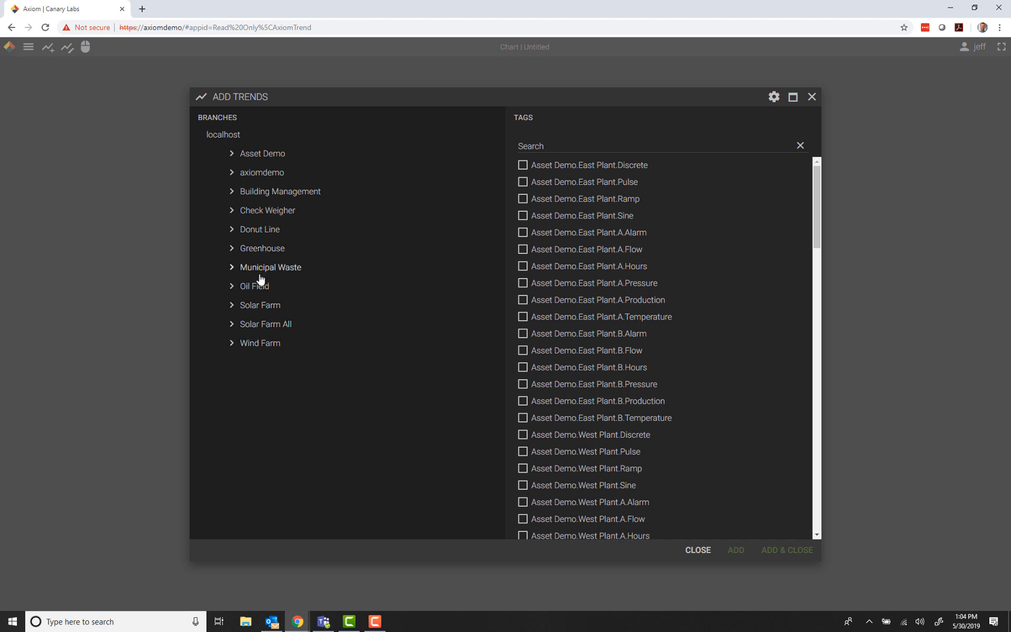
pyautogui.click(258, 230)
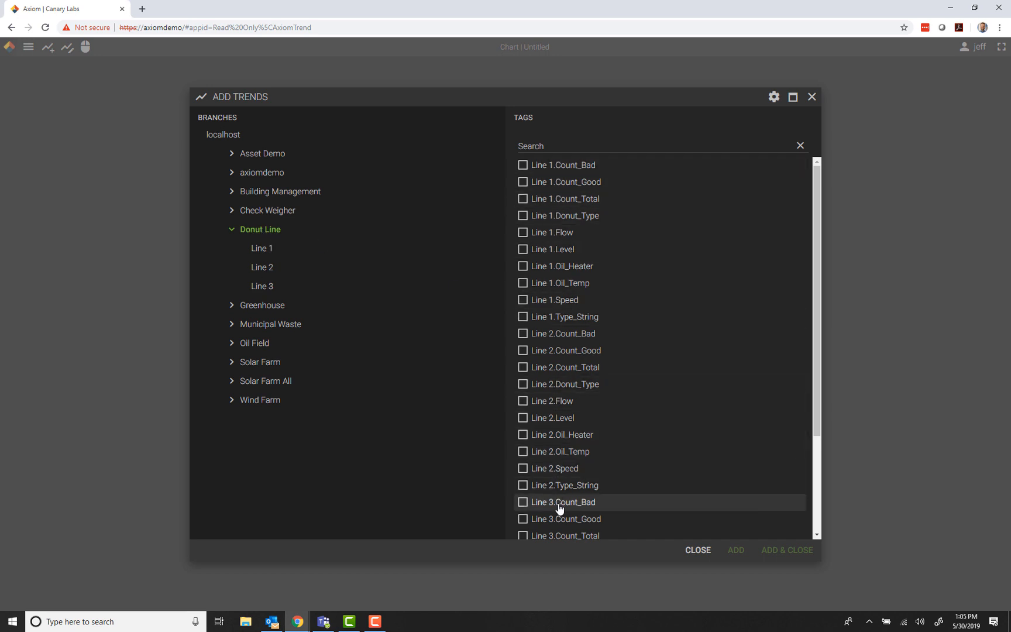
pyautogui.click(264, 252)
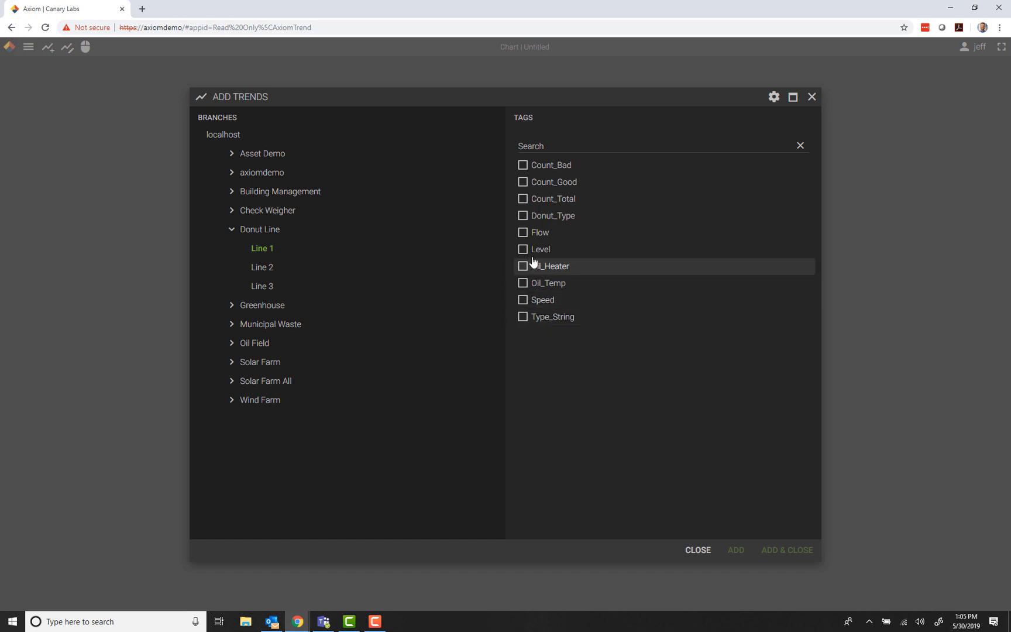
pyautogui.click(524, 234)
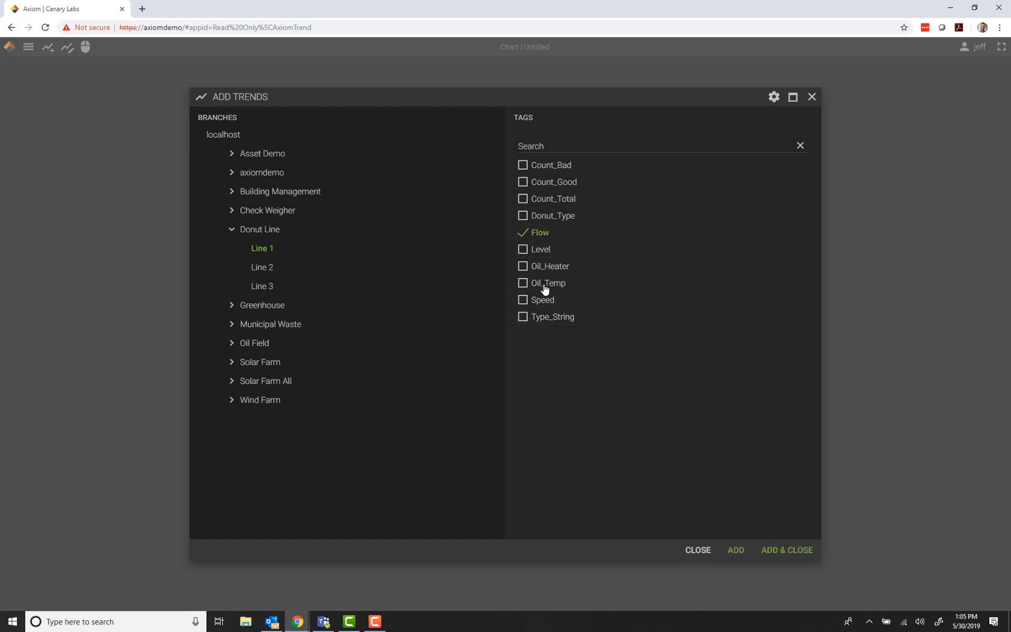
pyautogui.click(523, 301)
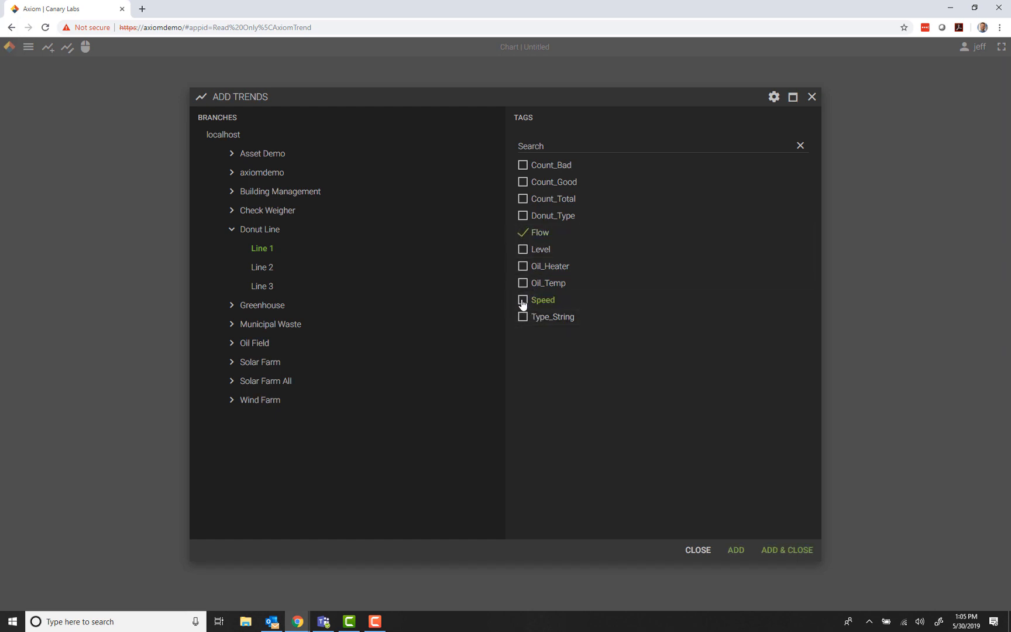
pyautogui.click(788, 550)
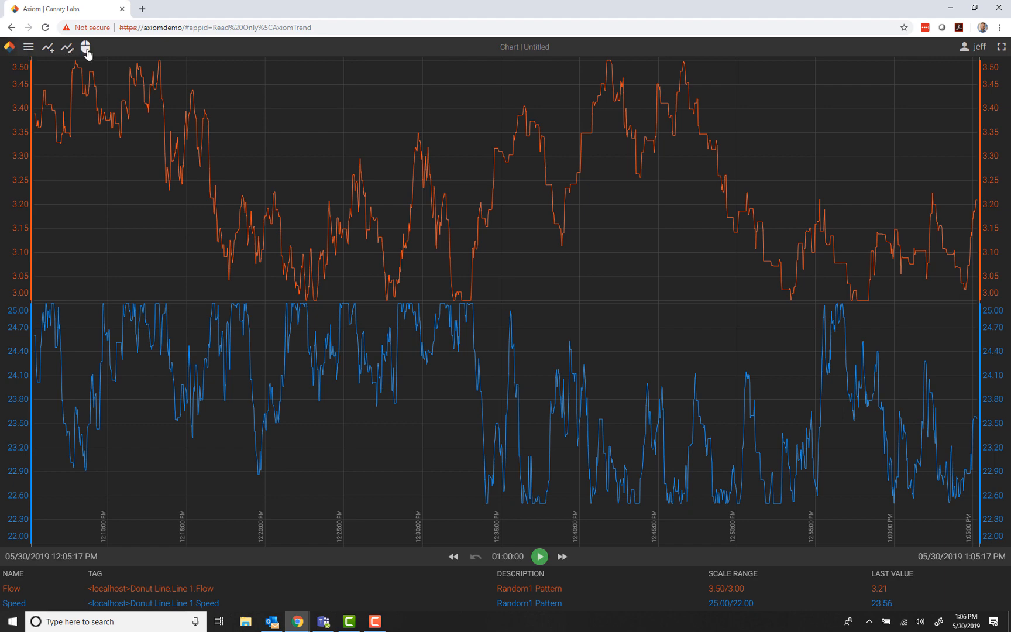
pyautogui.click(28, 50)
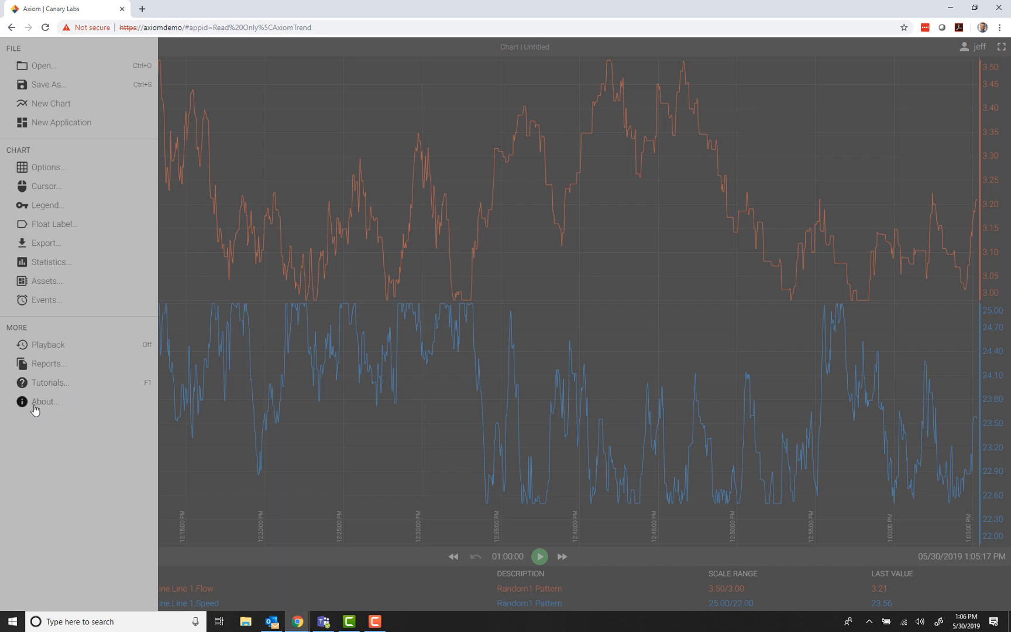
pyautogui.click(424, 465)
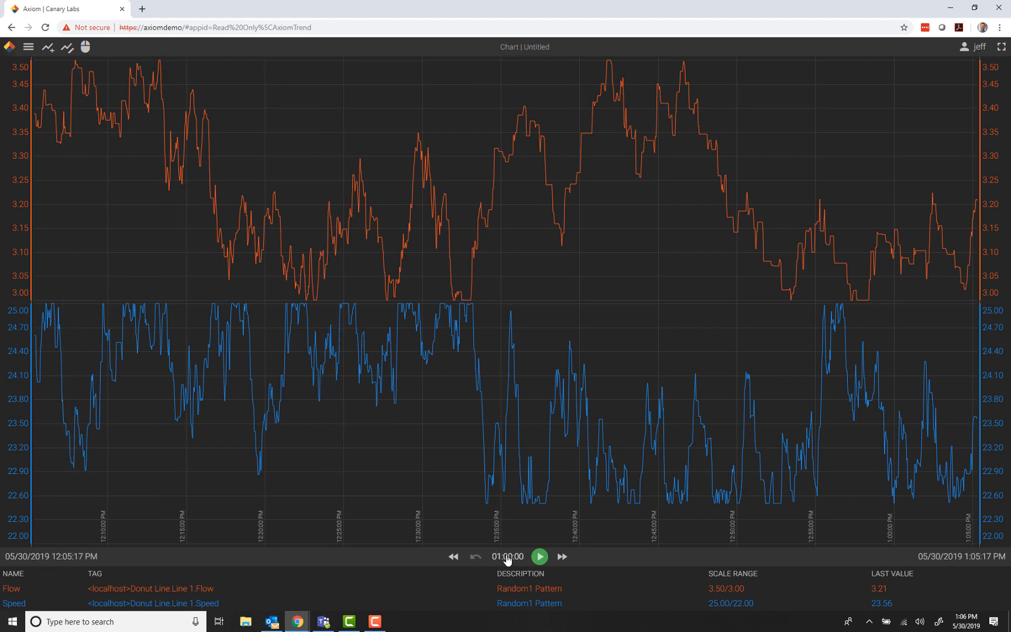
# Browse the trend history by shifting the chart's one-hour time window backward and forward in time.
pyautogui.click(454, 558)
pyautogui.click(452, 557)
pyautogui.click(452, 557)
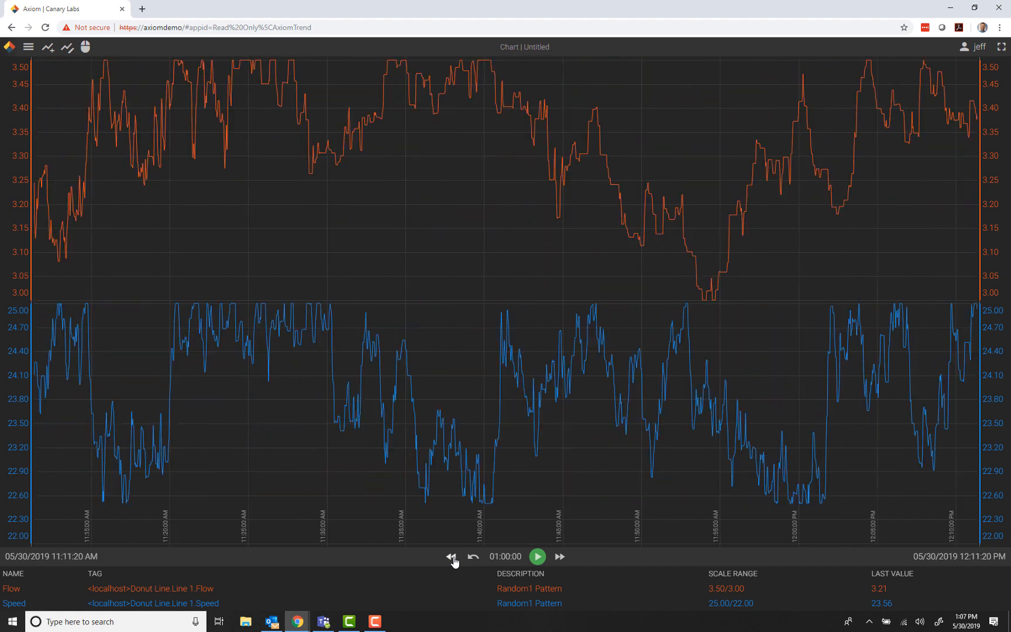
pyautogui.click(559, 557)
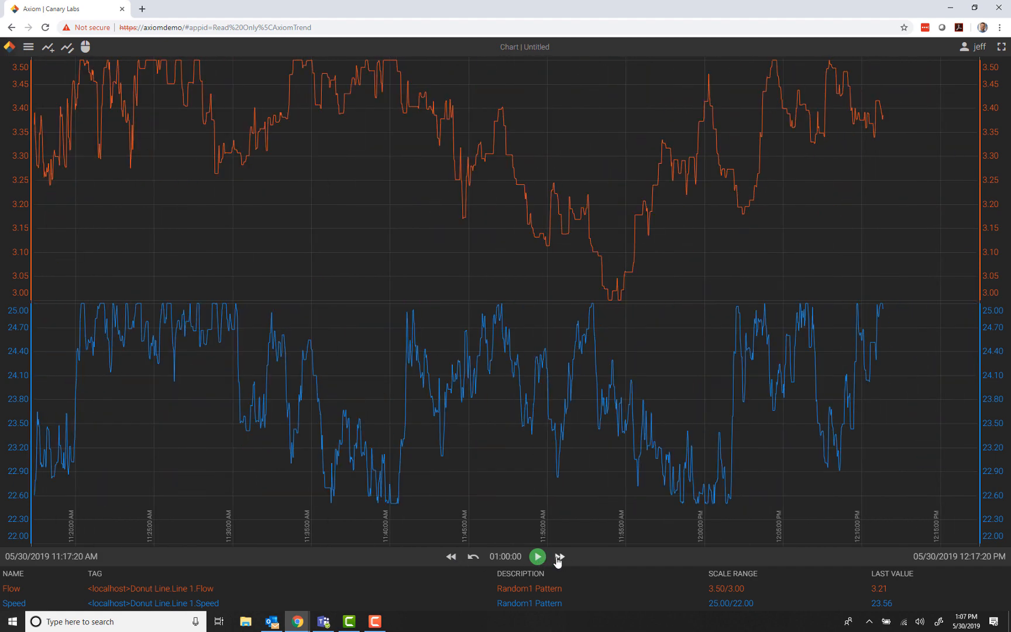
pyautogui.click(559, 557)
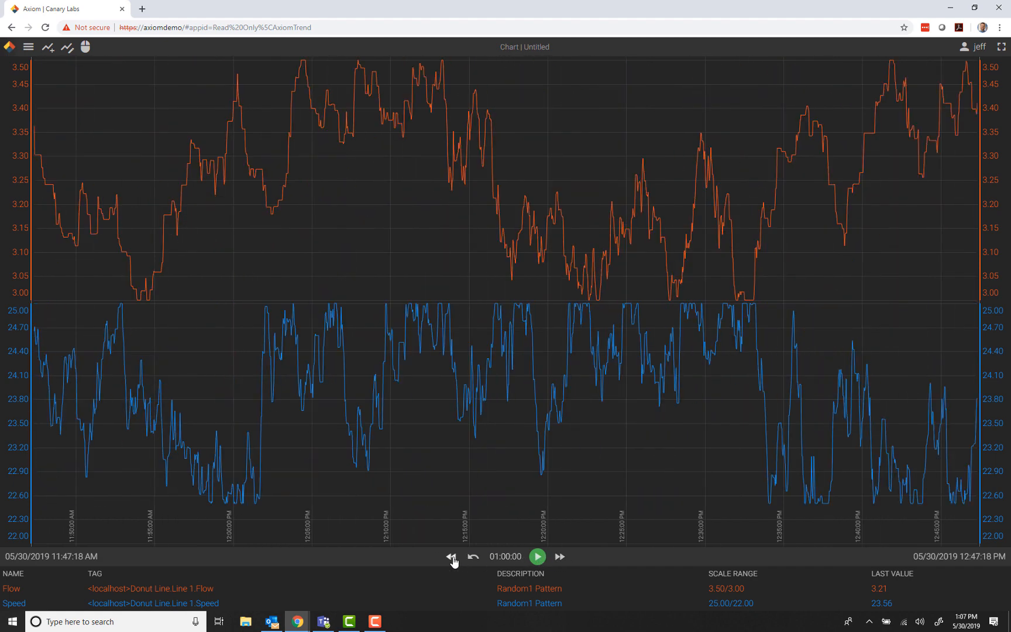
pyautogui.click(452, 557)
pyautogui.click(452, 557)
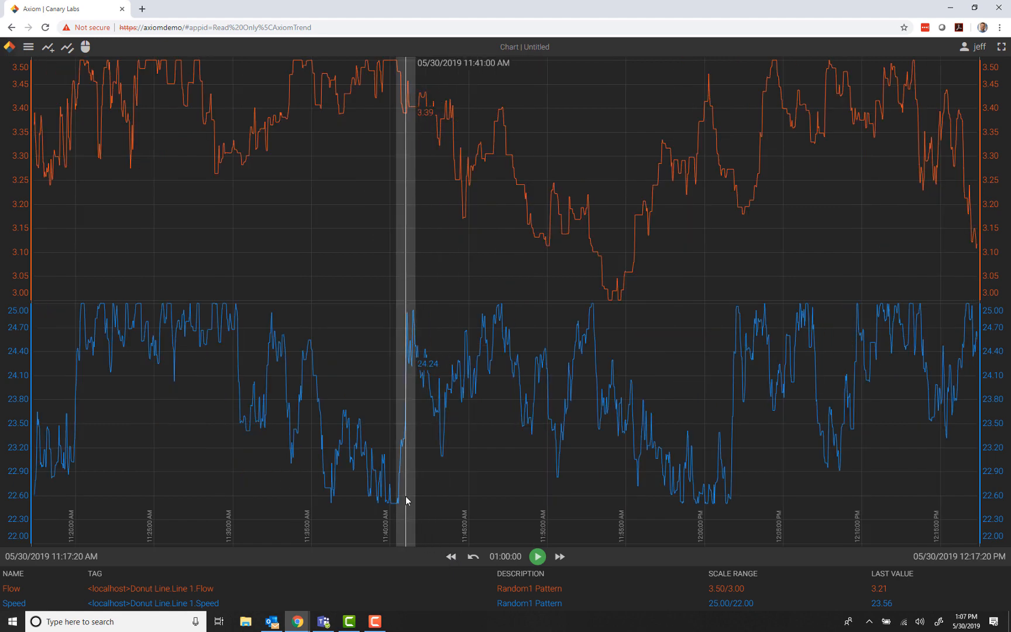
pyautogui.scroll(-5, 407, 500)
pyautogui.scroll(4, 406, 497)
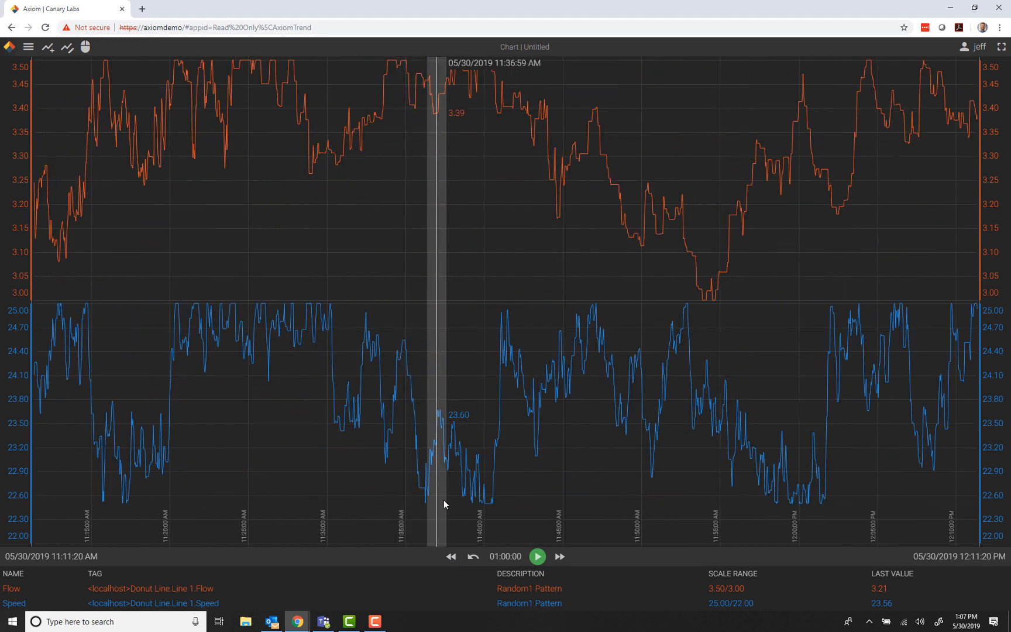
# Dismiss the timespan picker tip and set the chart's timespan to 1 day.
pyautogui.click(507, 557)
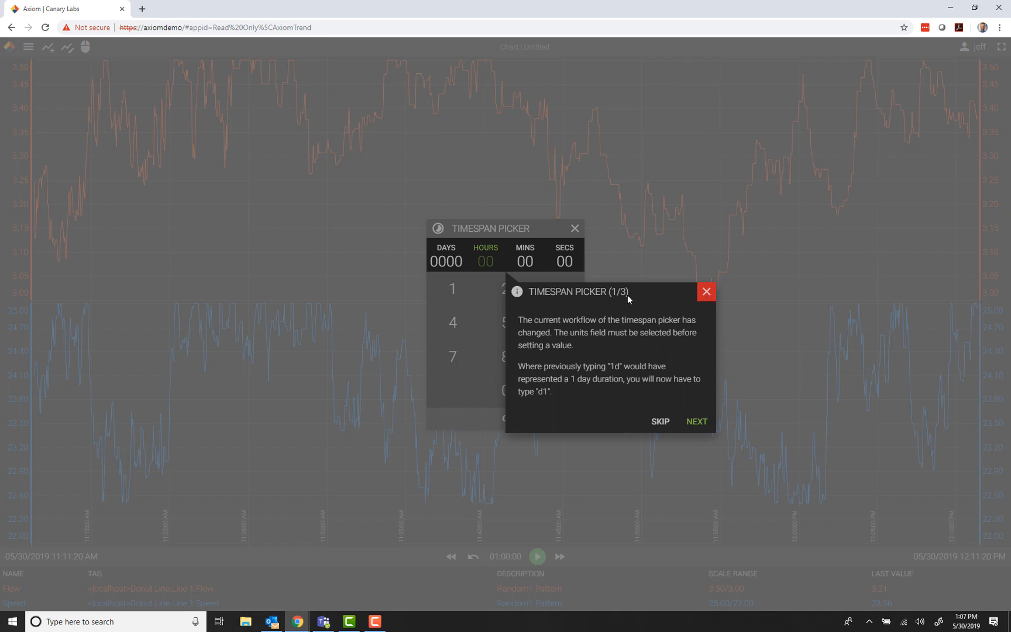
pyautogui.click(712, 296)
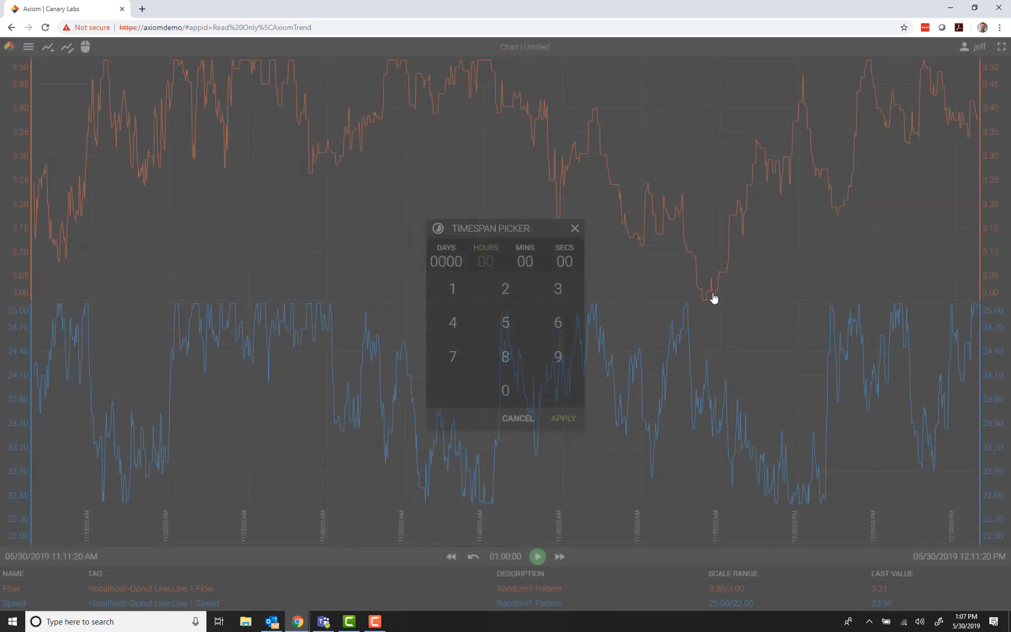
pyautogui.click(453, 262)
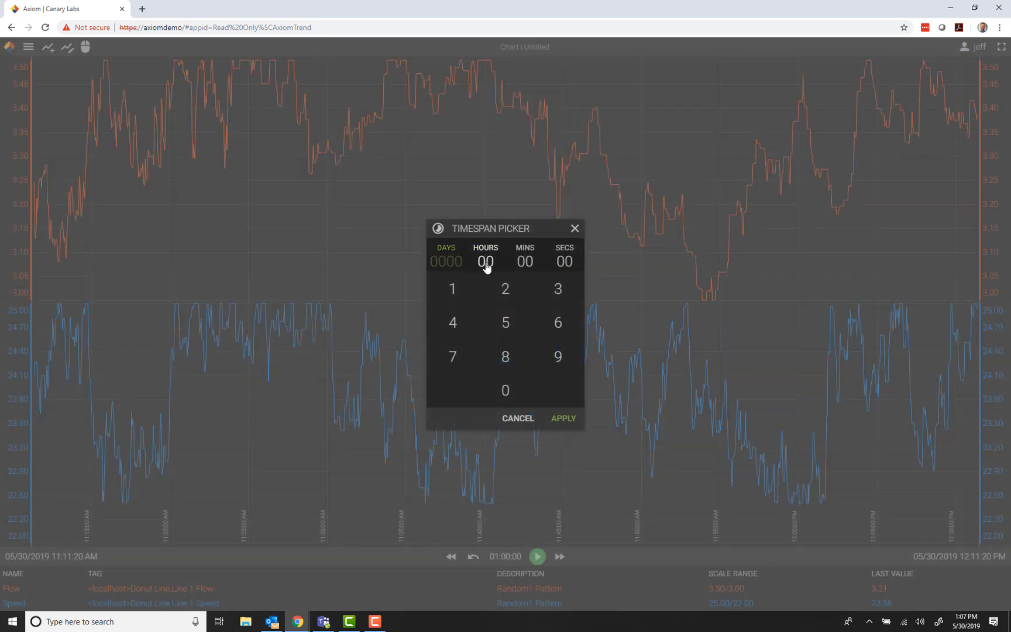
pyautogui.click(485, 263)
pyautogui.click(526, 262)
pyautogui.click(560, 262)
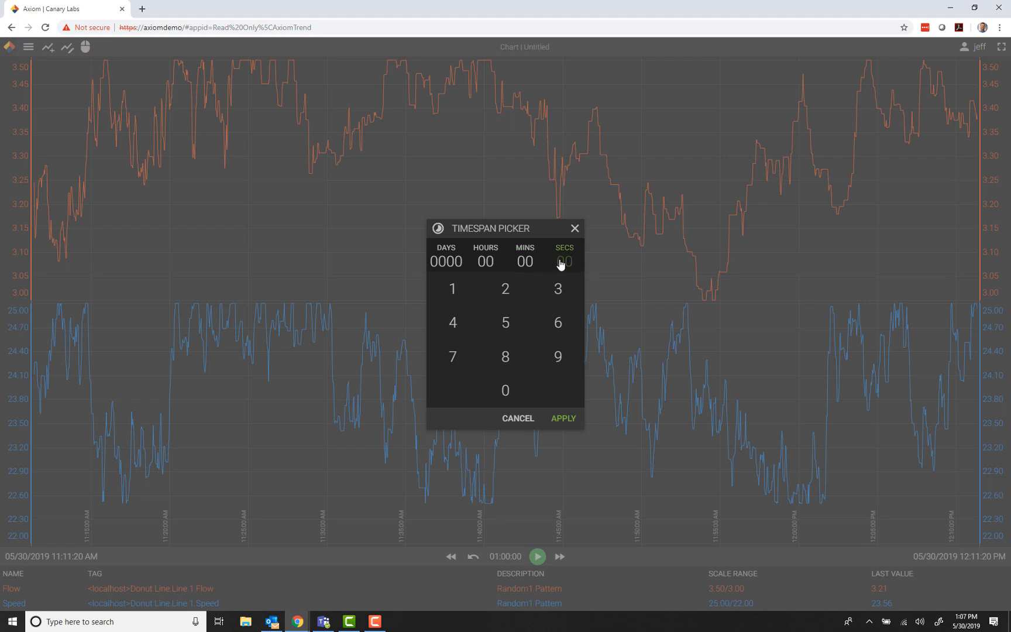
pyautogui.press('Tab')
pyautogui.press('Tab')
pyautogui.press('Tab')
pyautogui.press('Tab')
pyautogui.press('Tab')
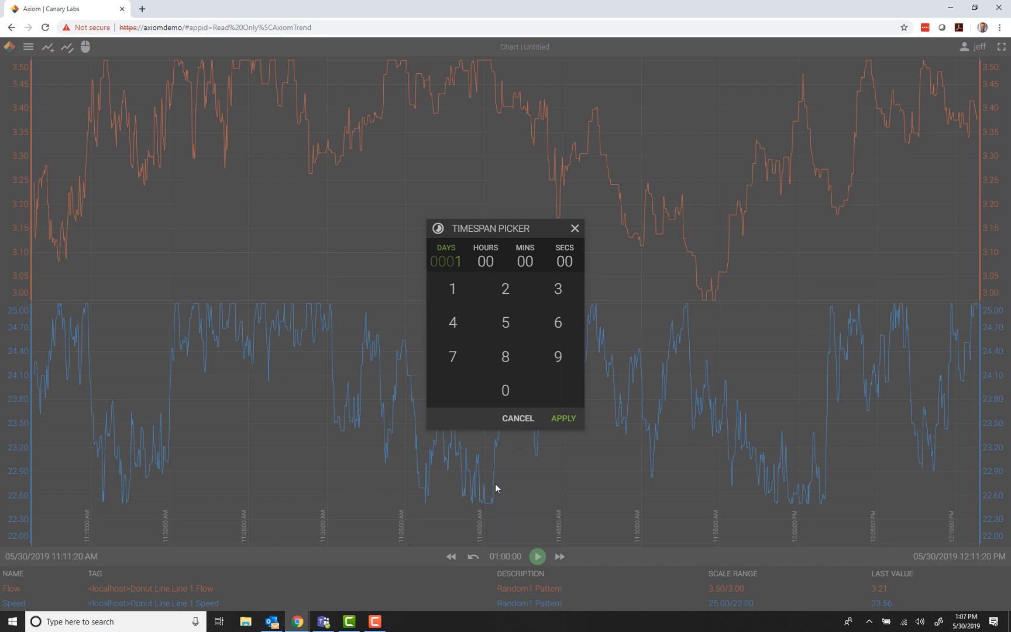
pyautogui.click(565, 423)
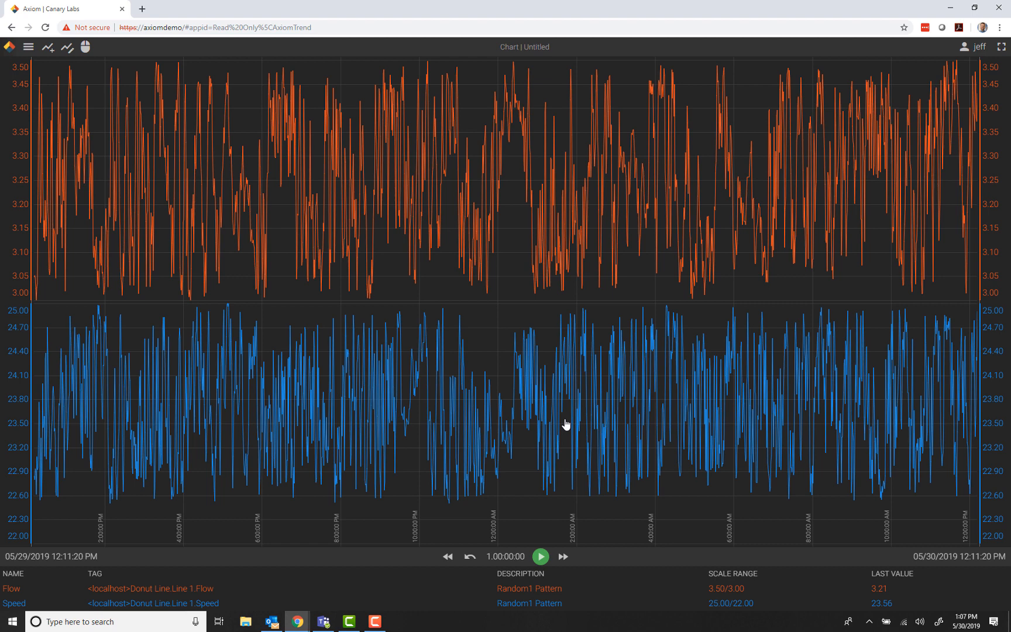
# Set the chart's timespan to 7 days.
pyautogui.click(504, 561)
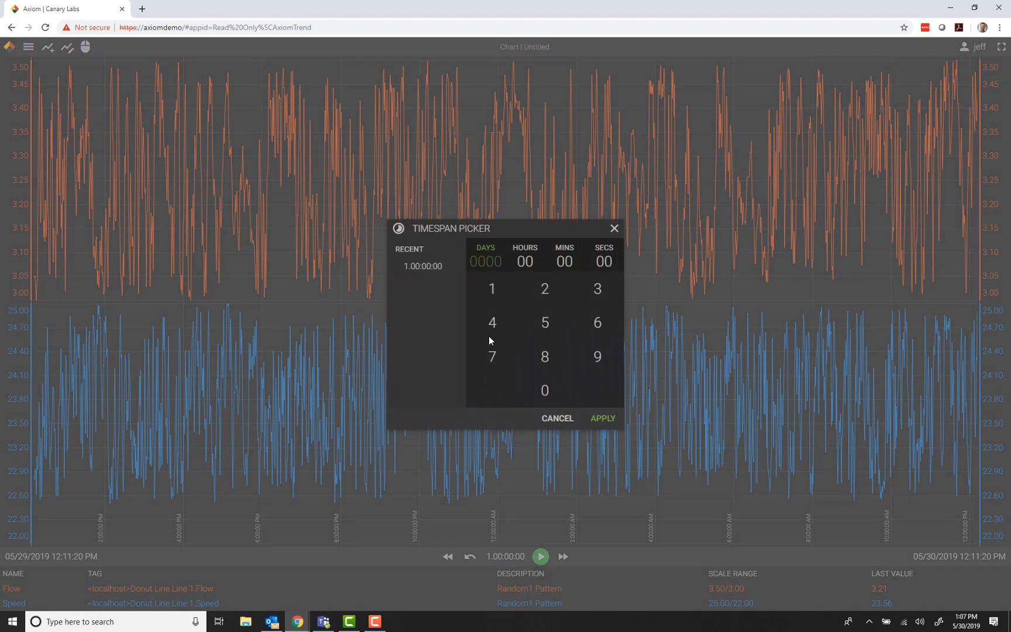
pyautogui.write('7')
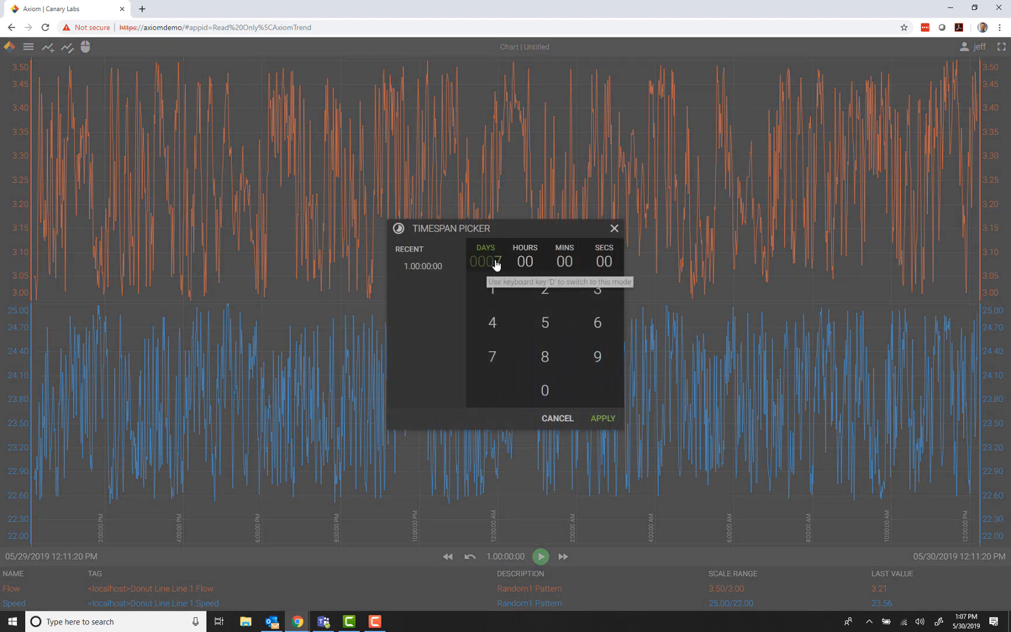
pyautogui.press('Return')
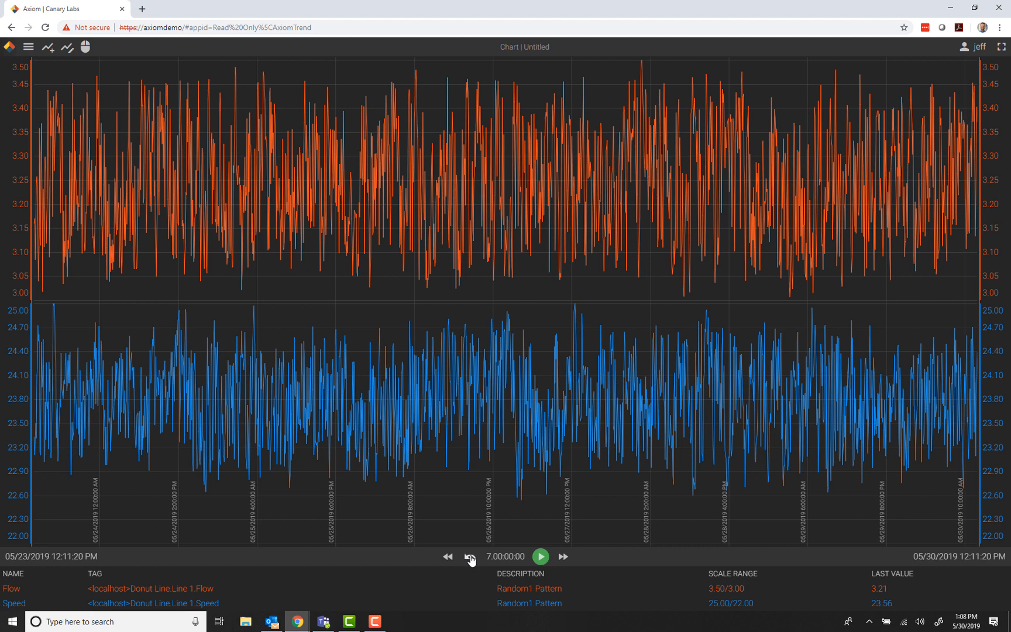
# Undo the last timespan change.
pyautogui.click(470, 559)
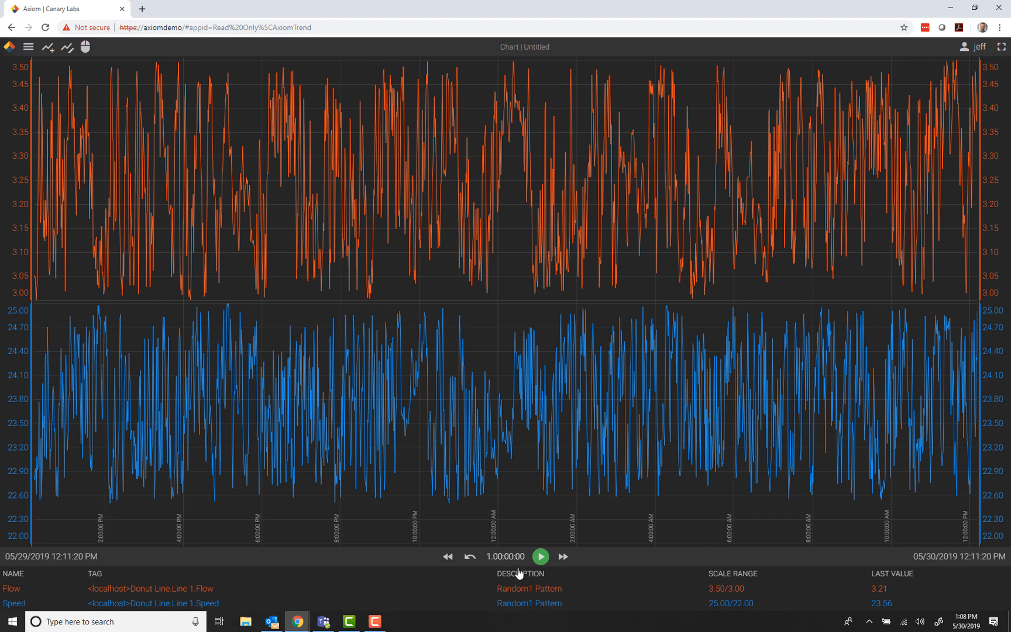
# Zoom in twice on the trends with the Zoom tool, down to about 11:09 PM to 11:35 PM on 05/29/2019.
pyautogui.click(86, 51)
pyautogui.click(86, 51)
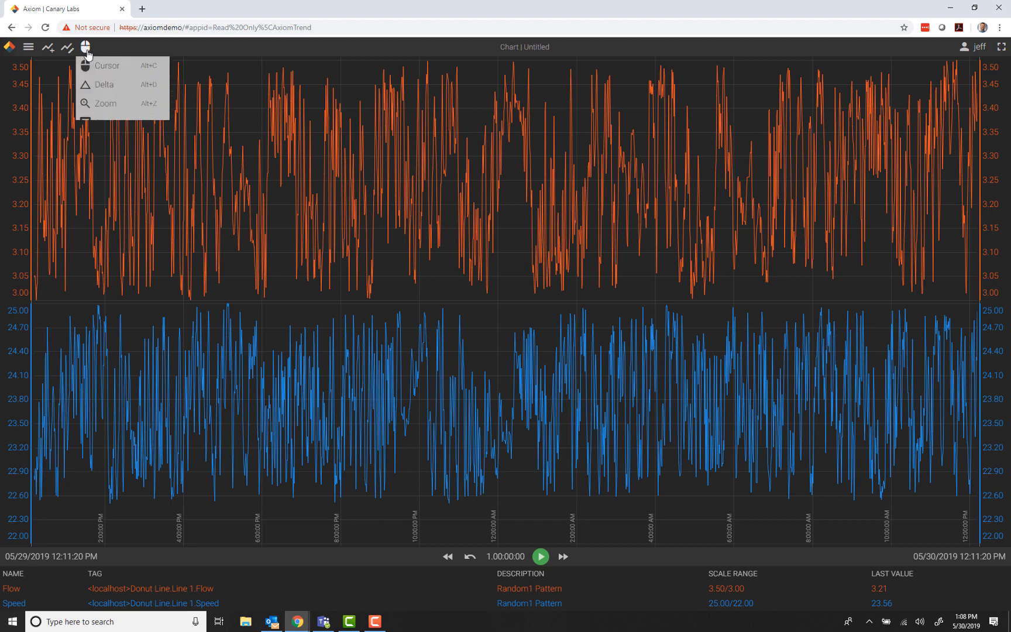
pyautogui.click(98, 108)
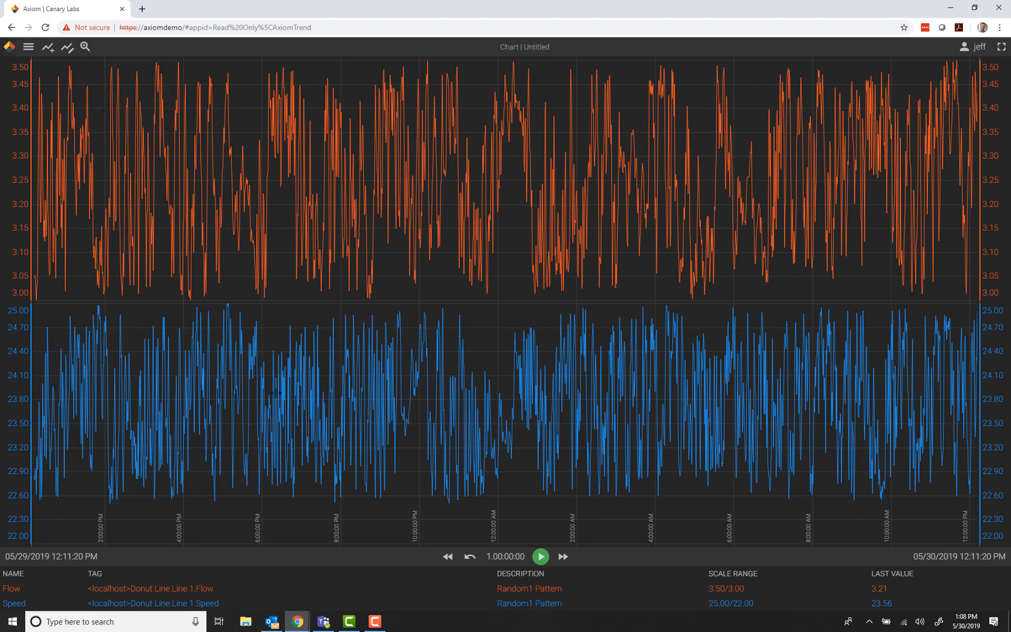
pyautogui.moveTo(419, 431); pyautogui.dragTo(519, 430)
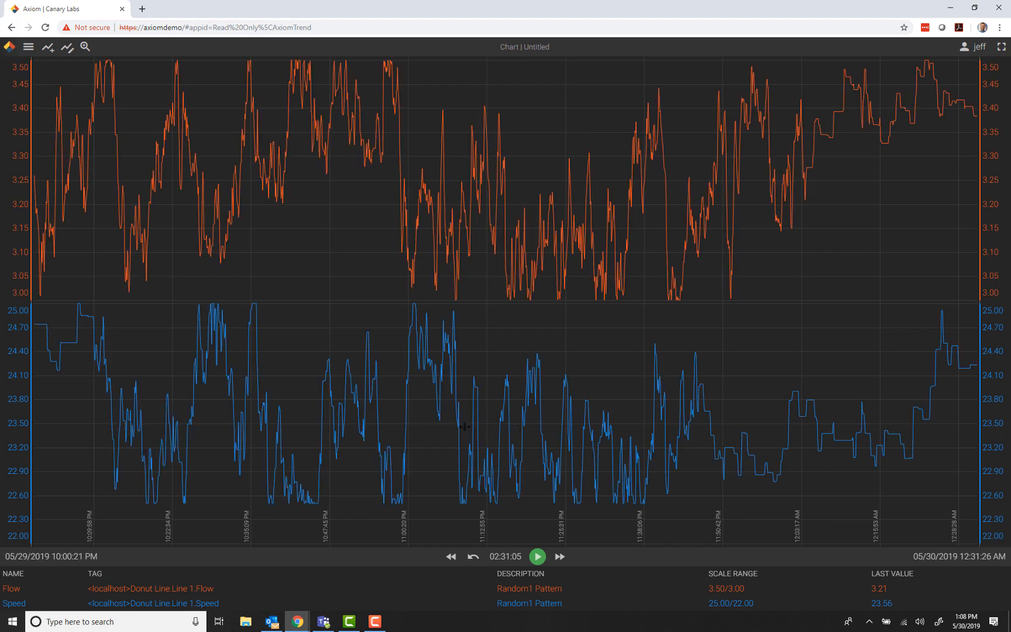
pyautogui.moveTo(464, 426); pyautogui.dragTo(625, 424)
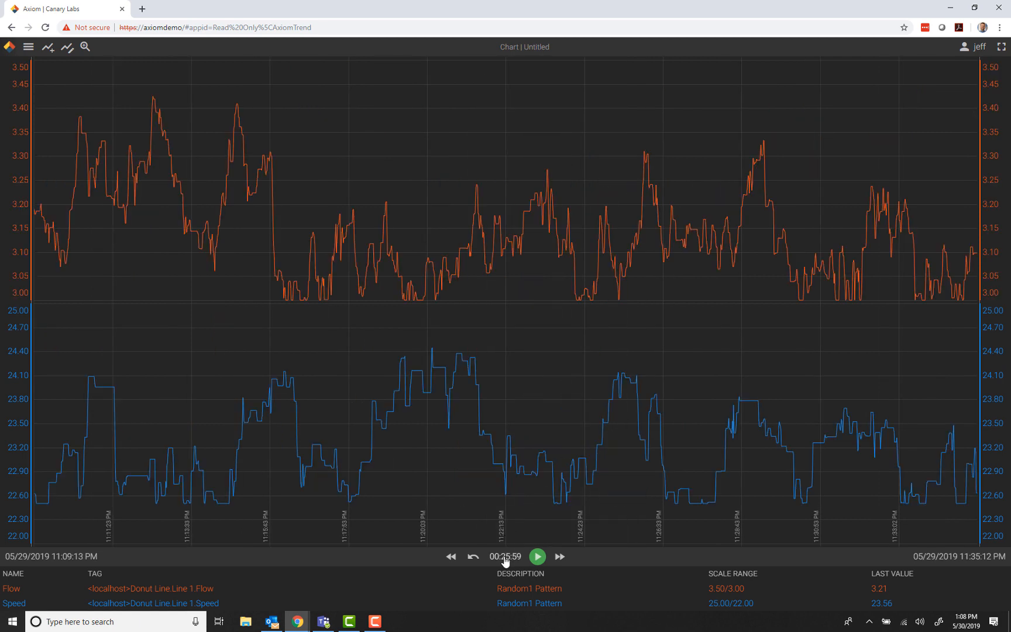
# Undo both zooms and switch the chart's pointer mode back to Cursor.
pyautogui.click(473, 559)
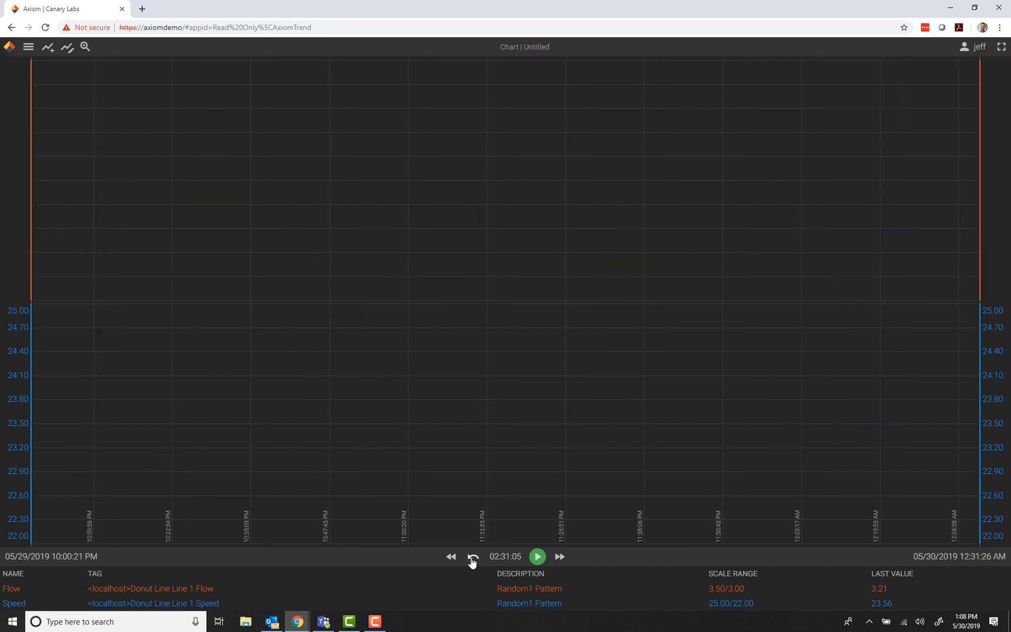
pyautogui.click(473, 559)
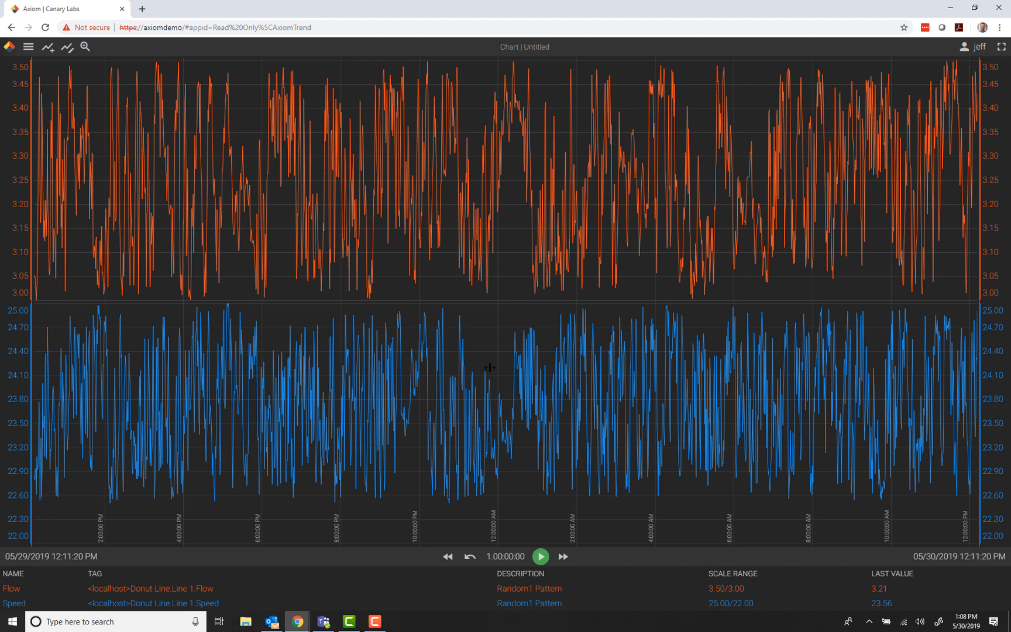
pyautogui.click(85, 47)
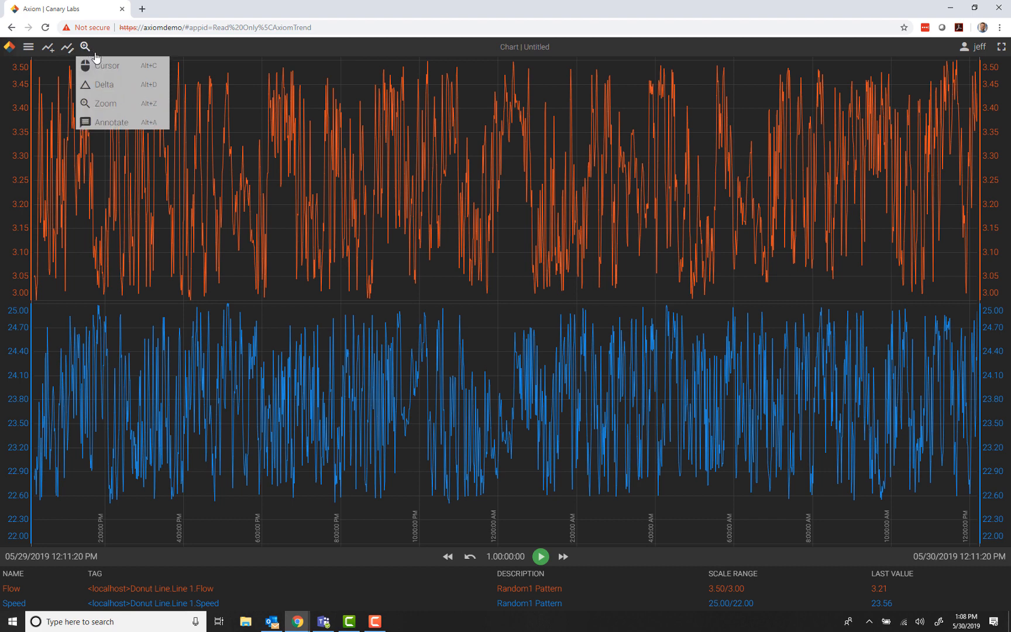
pyautogui.click(106, 66)
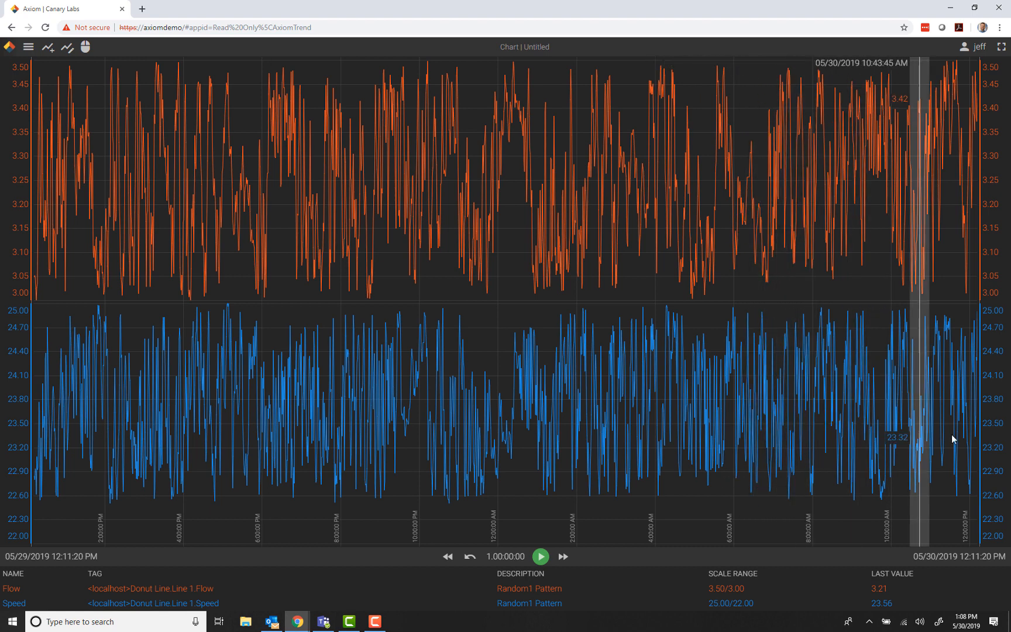
# Link Flow and Speed into one shared band and scale using Link Bands & Scales, and unlink them again.
pyautogui.click(994, 426)
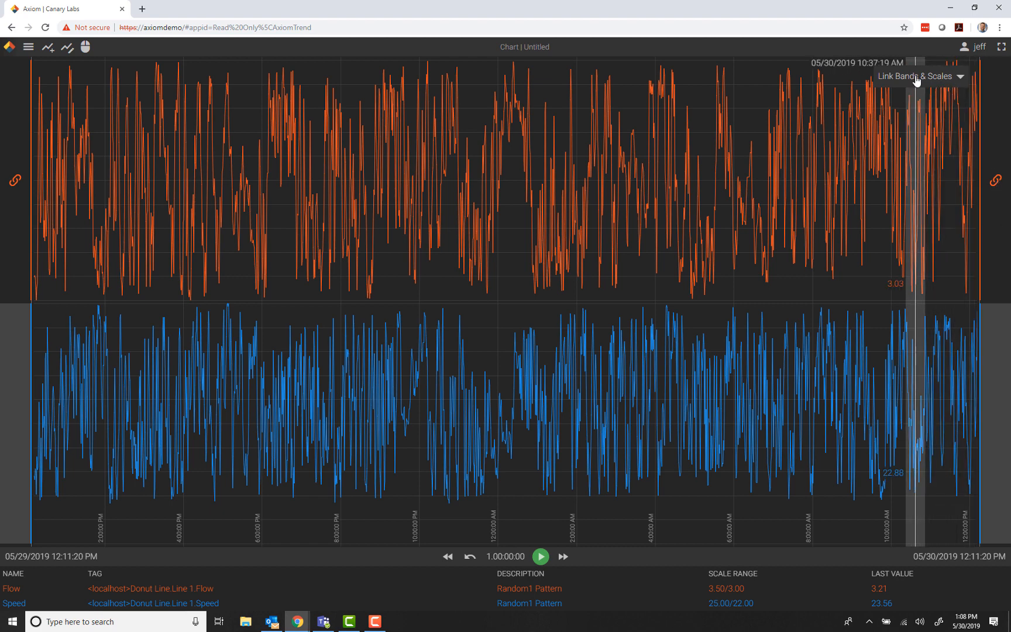
pyautogui.click(995, 181)
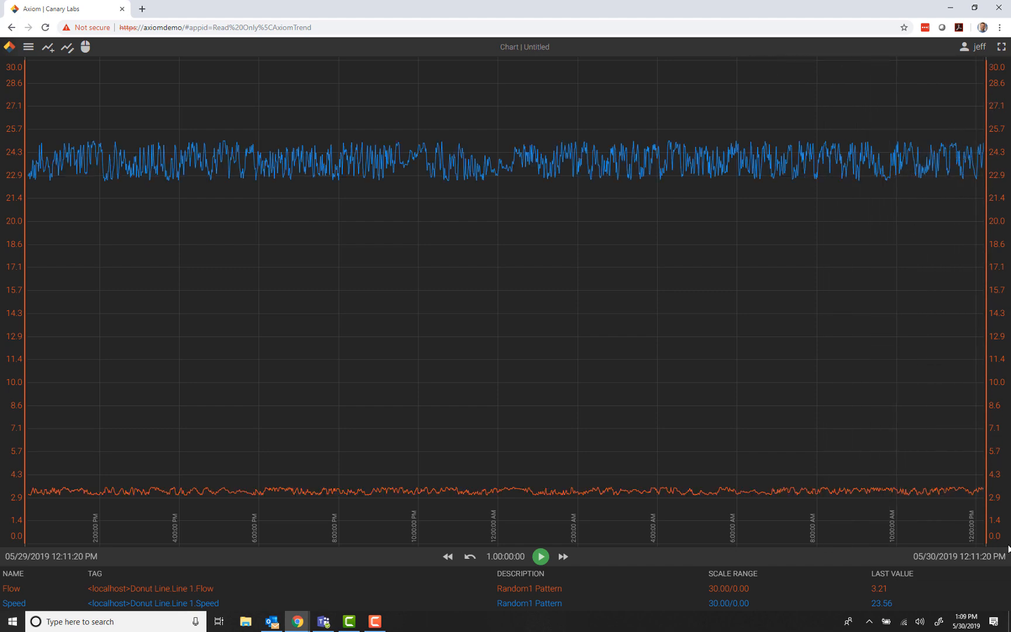
pyautogui.click(1000, 302)
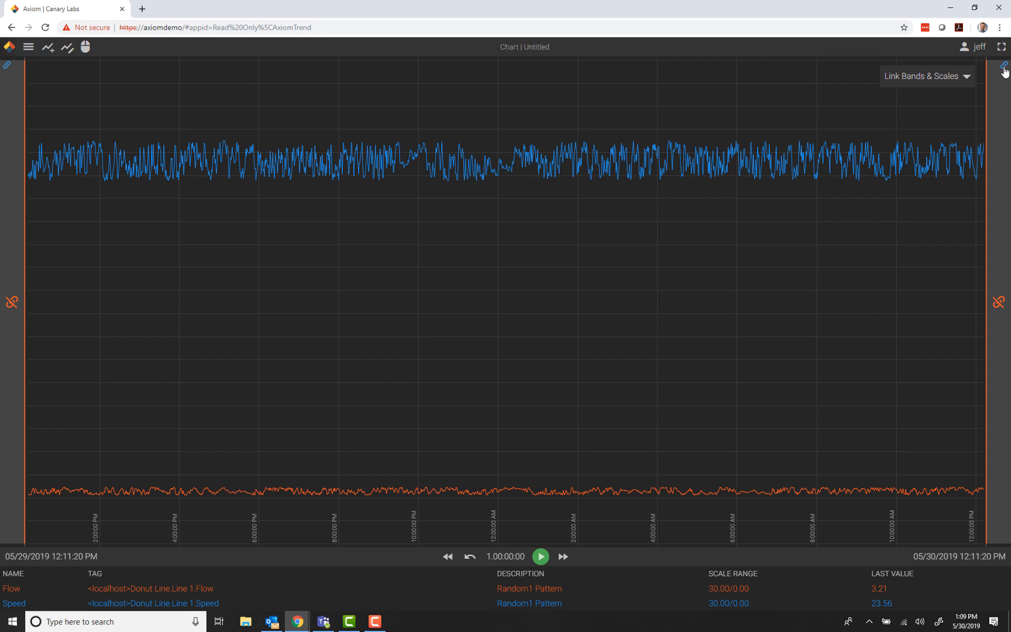
pyautogui.click(999, 303)
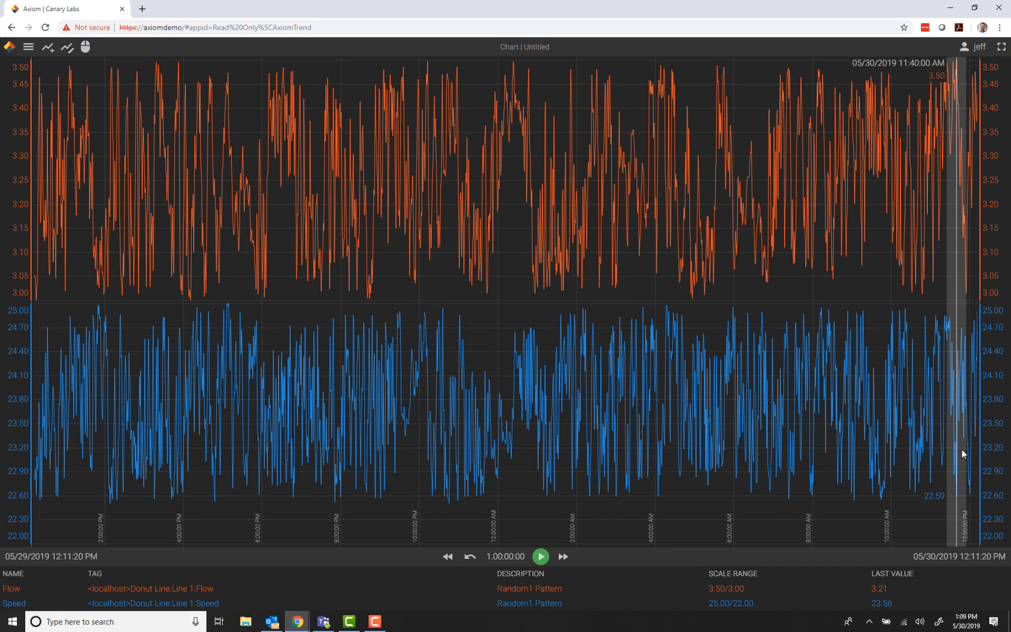
# Overlay Flow and Speed in one band with separate scales using the Link Bands option, and unlink them again.
pyautogui.moveTo(994, 401); pyautogui.dragTo(959, 82)
pyautogui.click(960, 79)
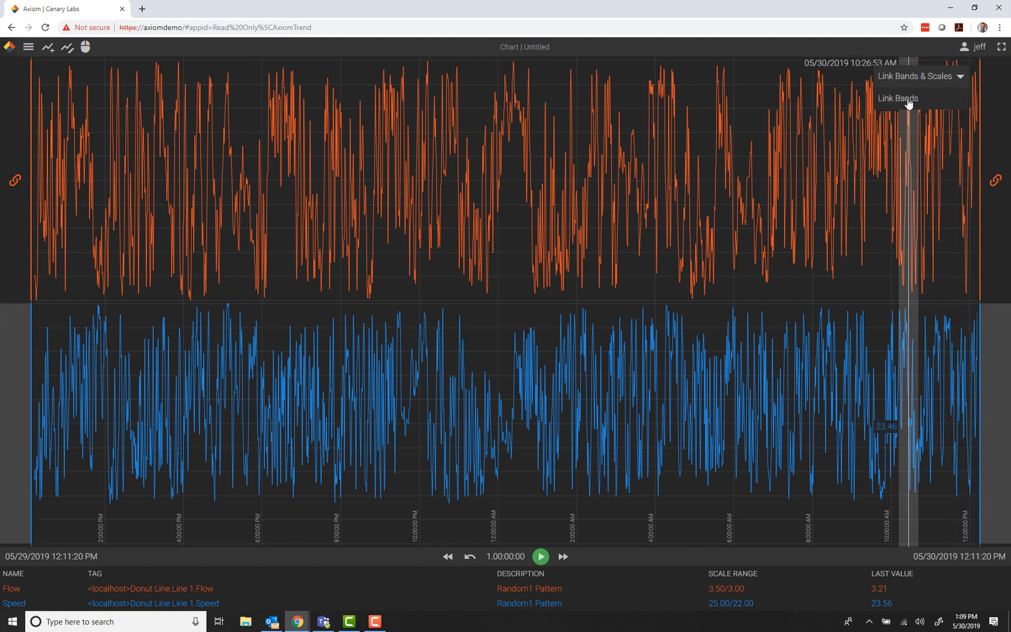
pyautogui.click(906, 99)
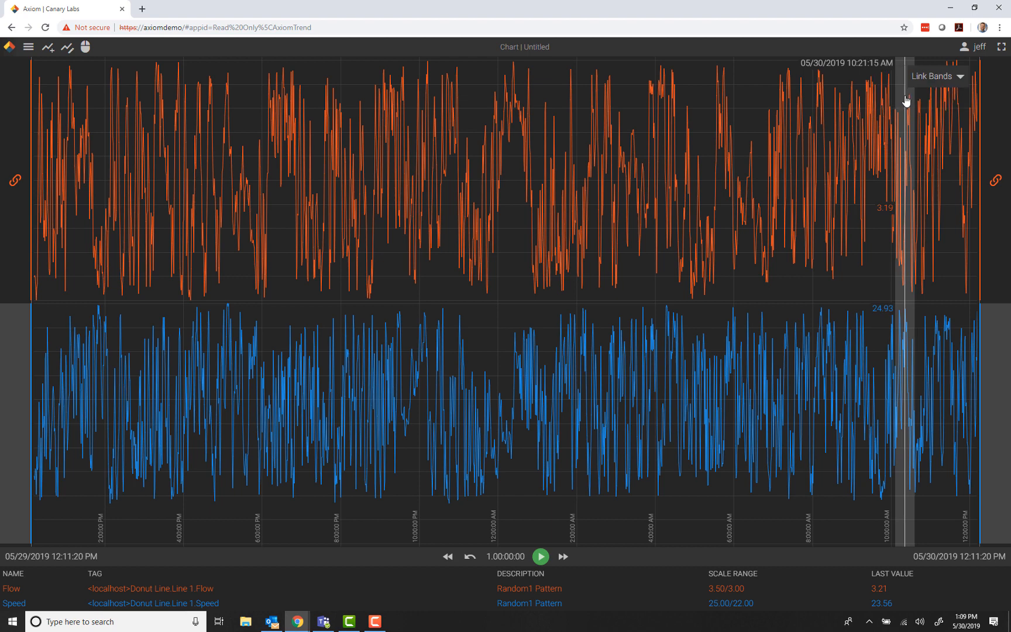
pyautogui.click(995, 182)
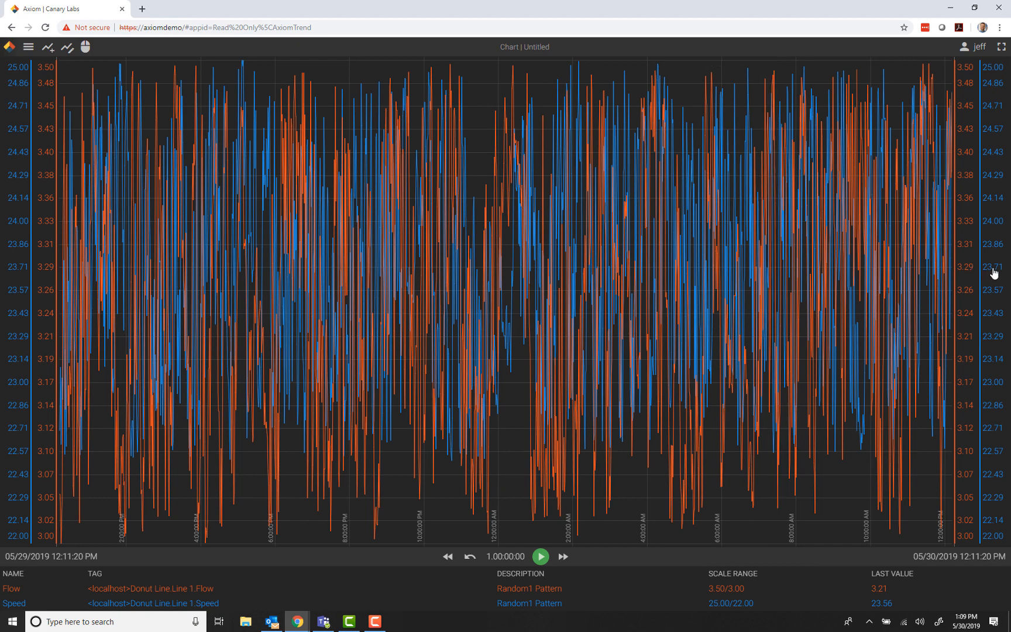
pyautogui.click(996, 301)
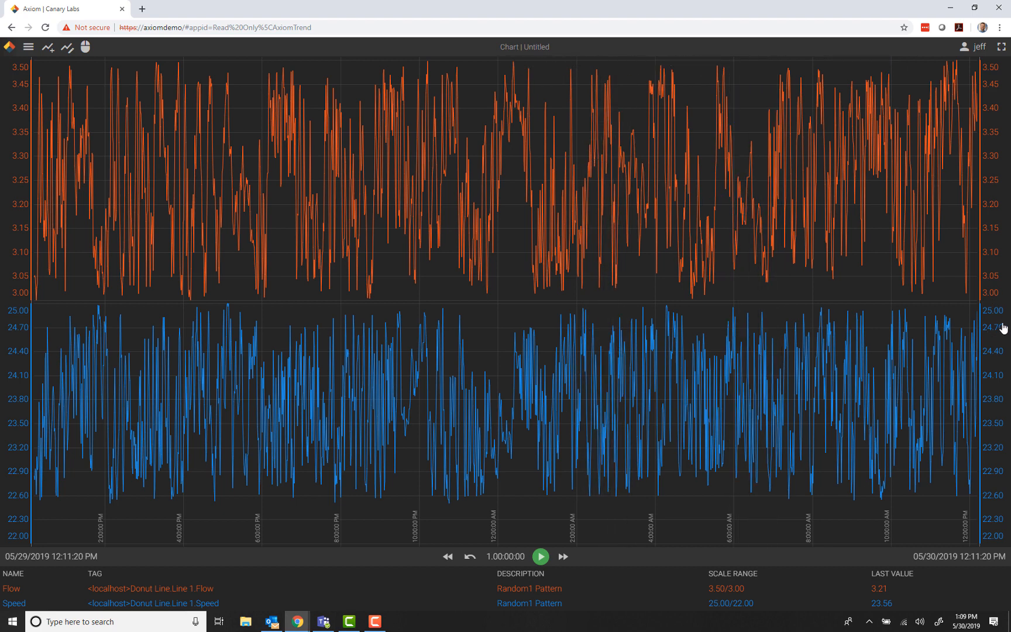
# Move the Speed band up to overlap the lower half of the Flow band, and reset the band layout.
pyautogui.click(998, 415)
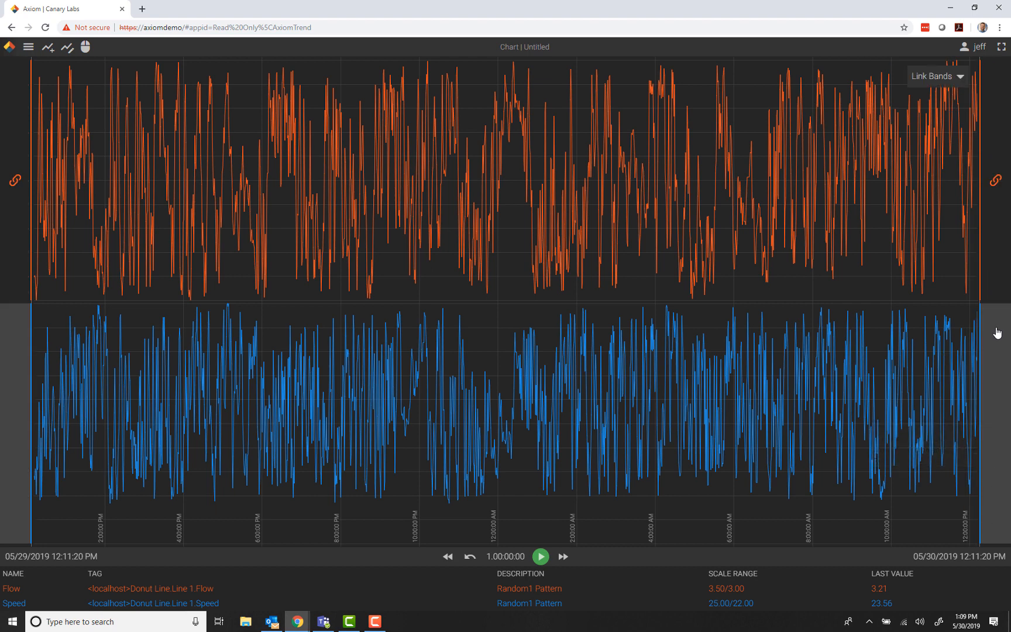
pyautogui.moveTo(995, 430); pyautogui.dragTo(990, 304)
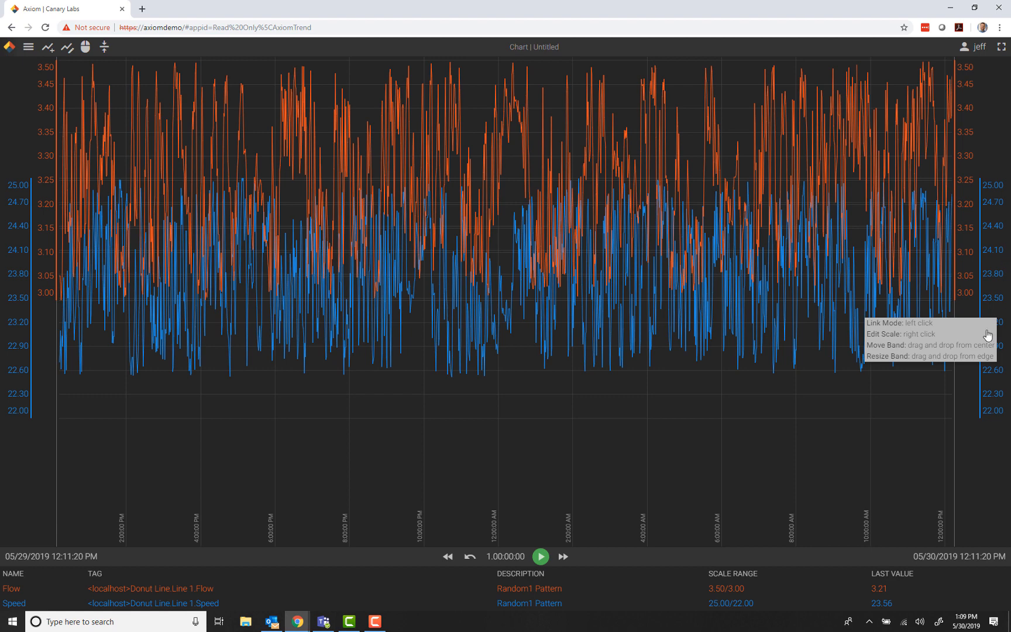
pyautogui.click(104, 51)
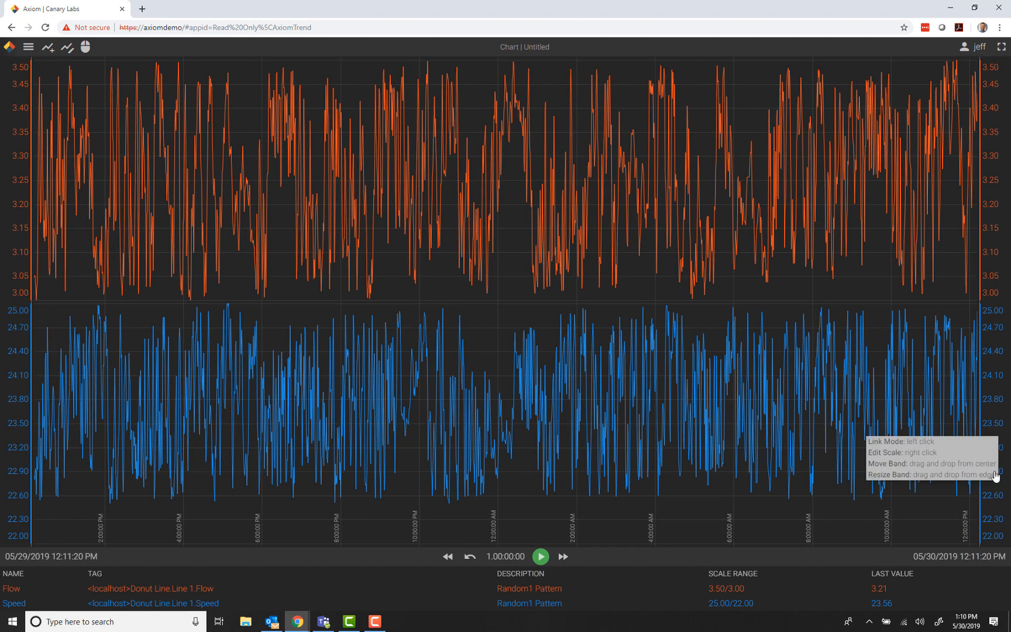
# Shrink the Speed band and stretch the Flow band to the full chart height, resetting the band layout at the end.
pyautogui.moveTo(995, 311); pyautogui.dragTo(1001, 368)
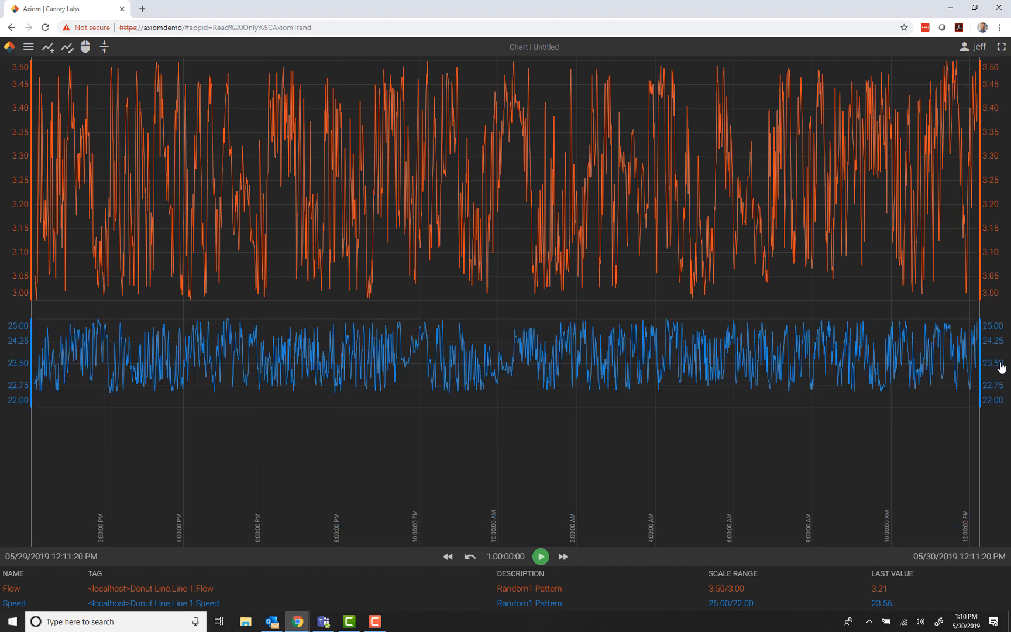
pyautogui.click(993, 284)
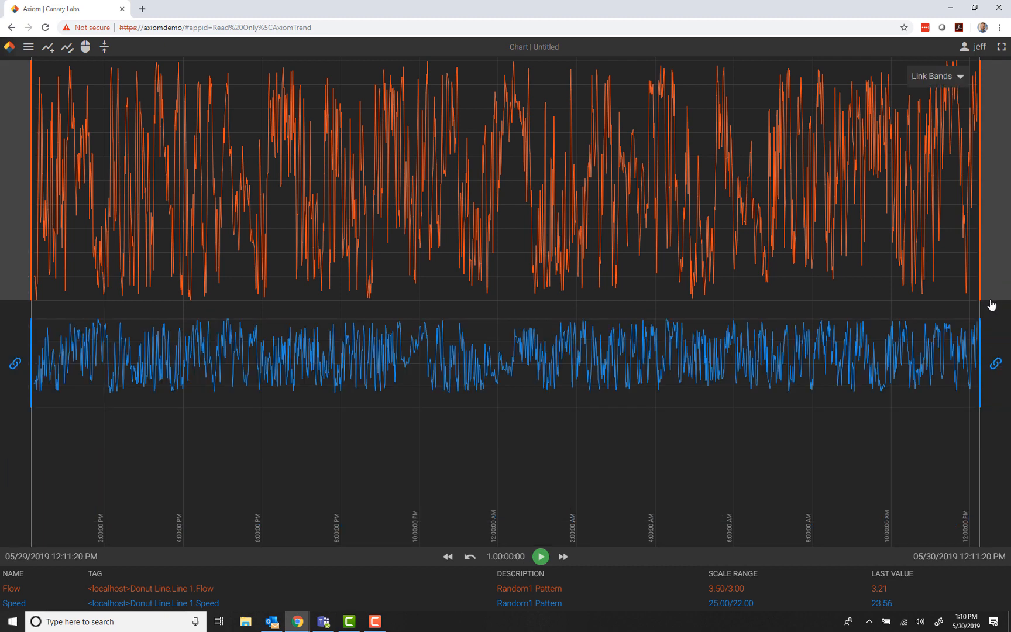
pyautogui.click(1001, 283)
pyautogui.moveTo(998, 295); pyautogui.dragTo(985, 542)
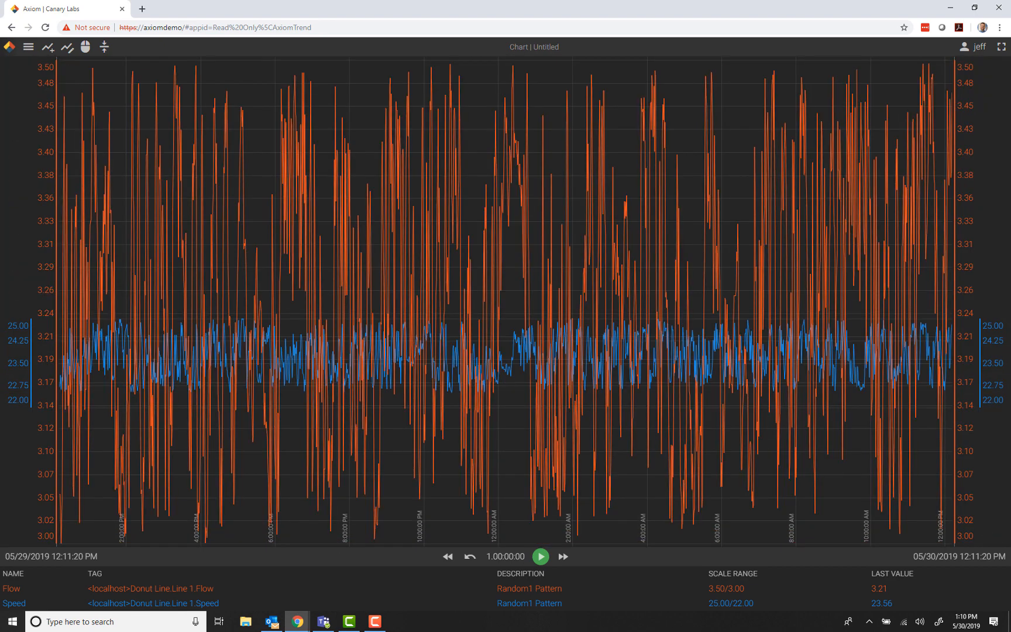
pyautogui.click(105, 48)
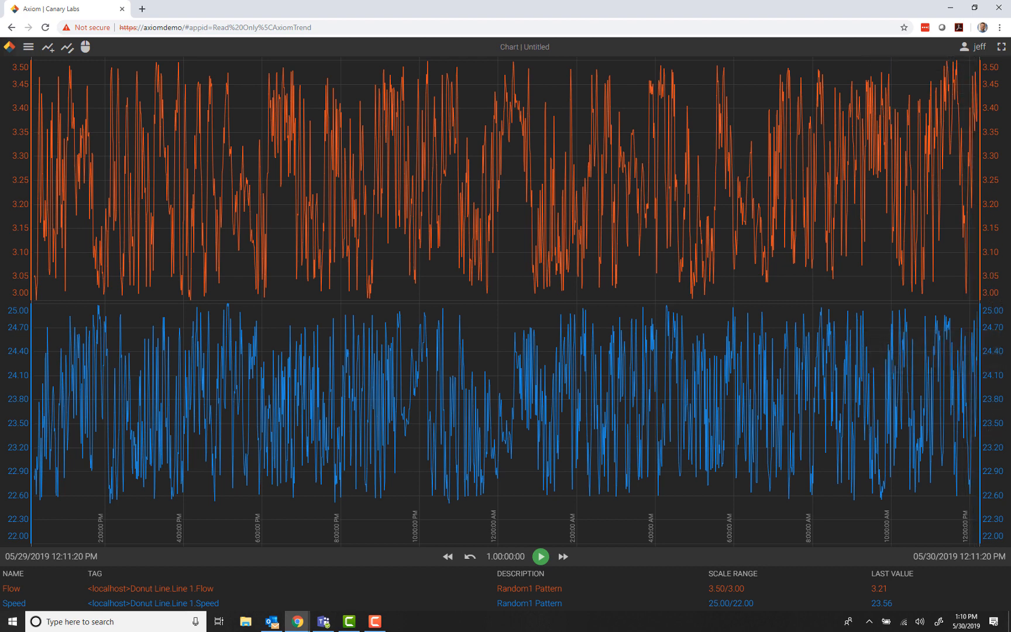
# Set the Speed trend's scale range to Auto Min with a maximum value of 100.
pyautogui.click(995, 329)
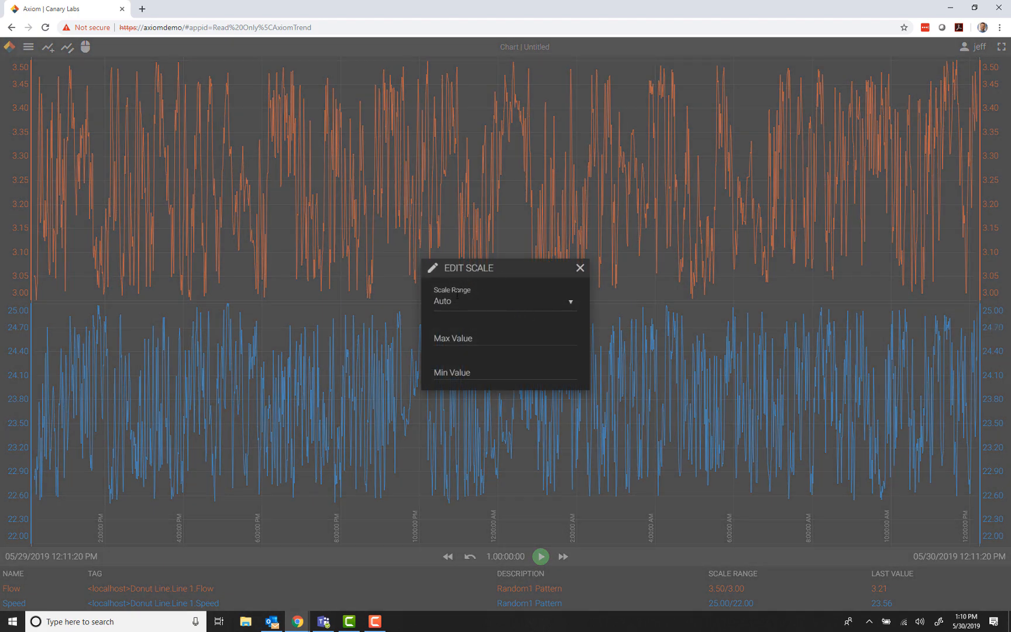
pyautogui.click(567, 304)
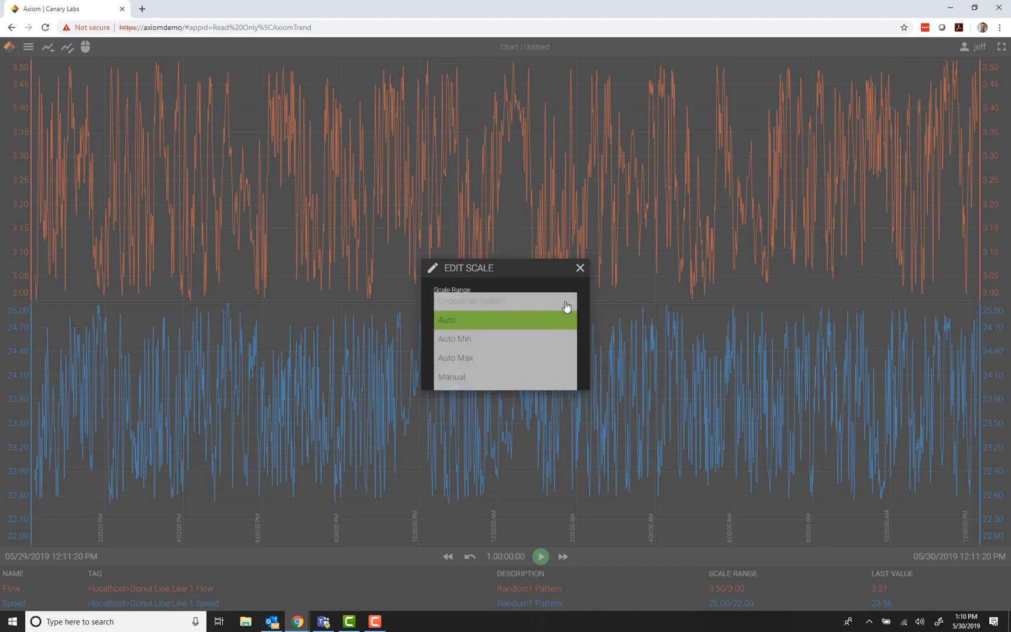
pyautogui.click(464, 340)
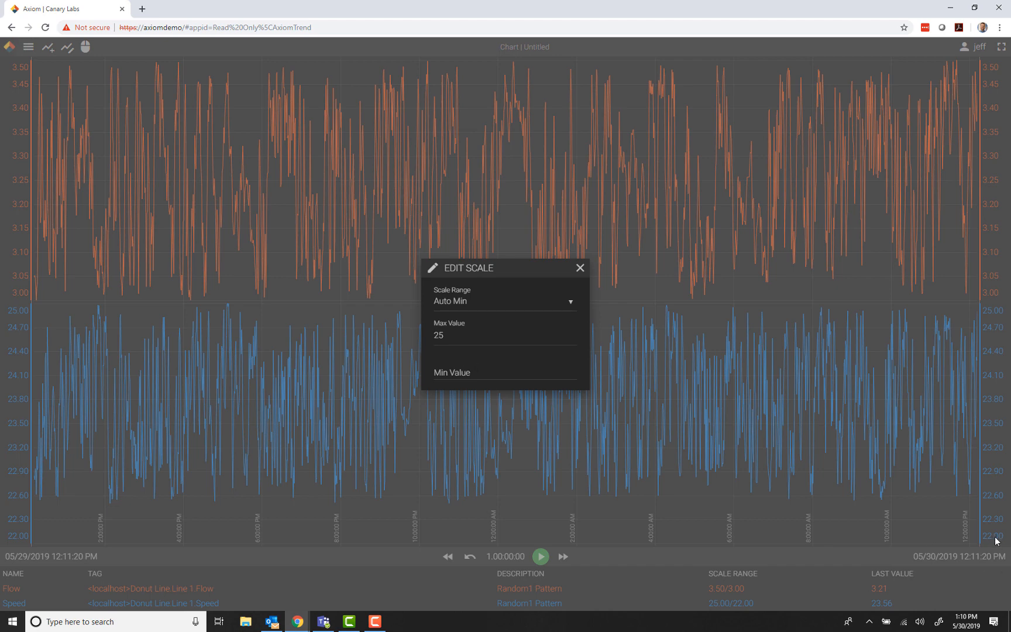
pyautogui.moveTo(456, 338); pyautogui.dragTo(430, 339)
pyautogui.write('100')
pyautogui.press('Return')
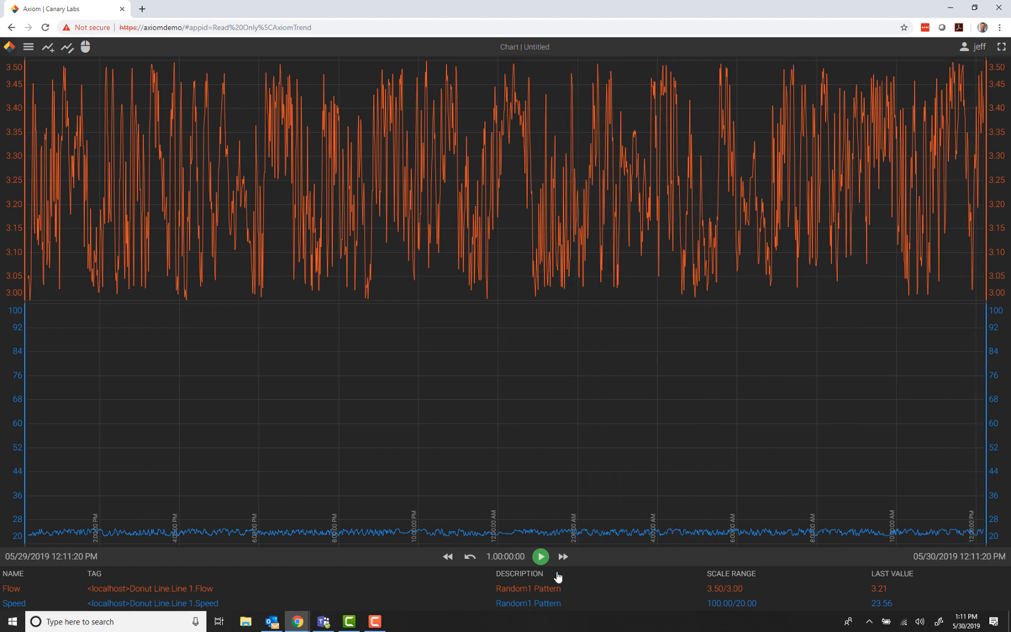
# Start live trending and browse the one-day window back through past days, returning to the live view.
pyautogui.click(541, 557)
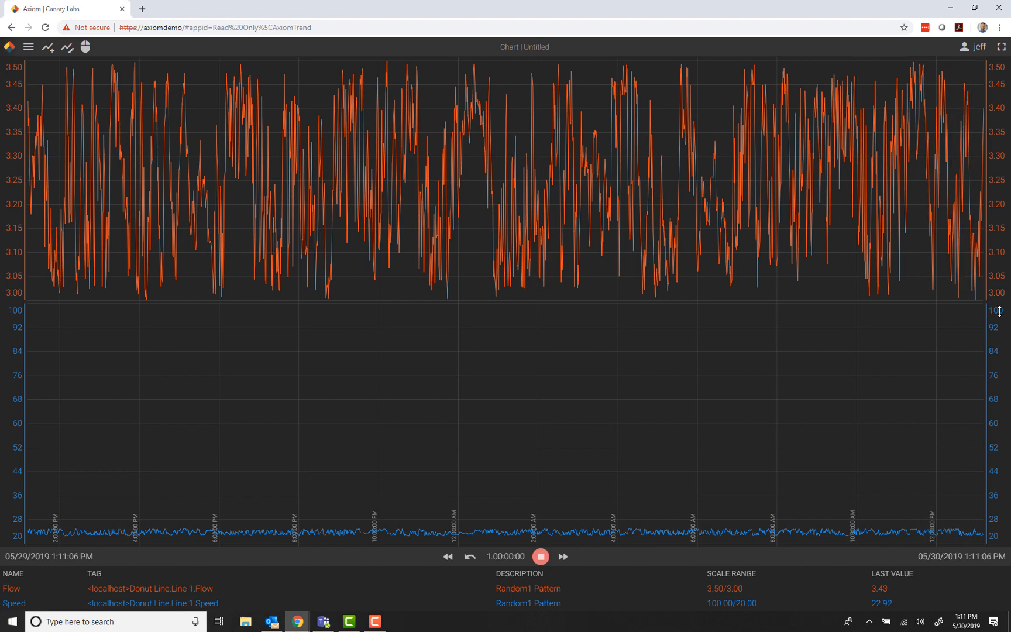
pyautogui.click(448, 558)
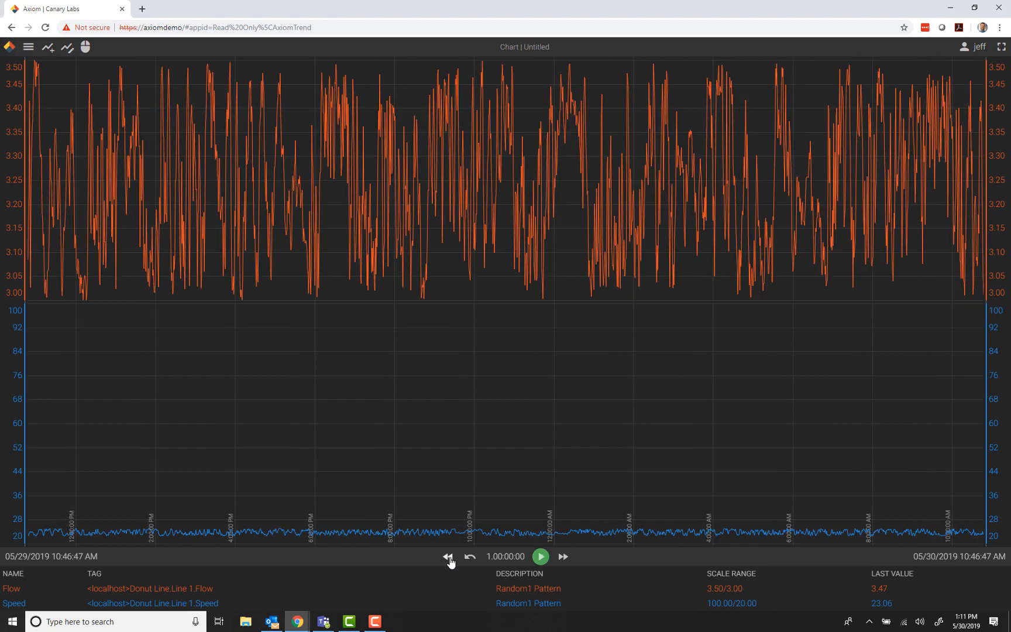
pyautogui.click(449, 558)
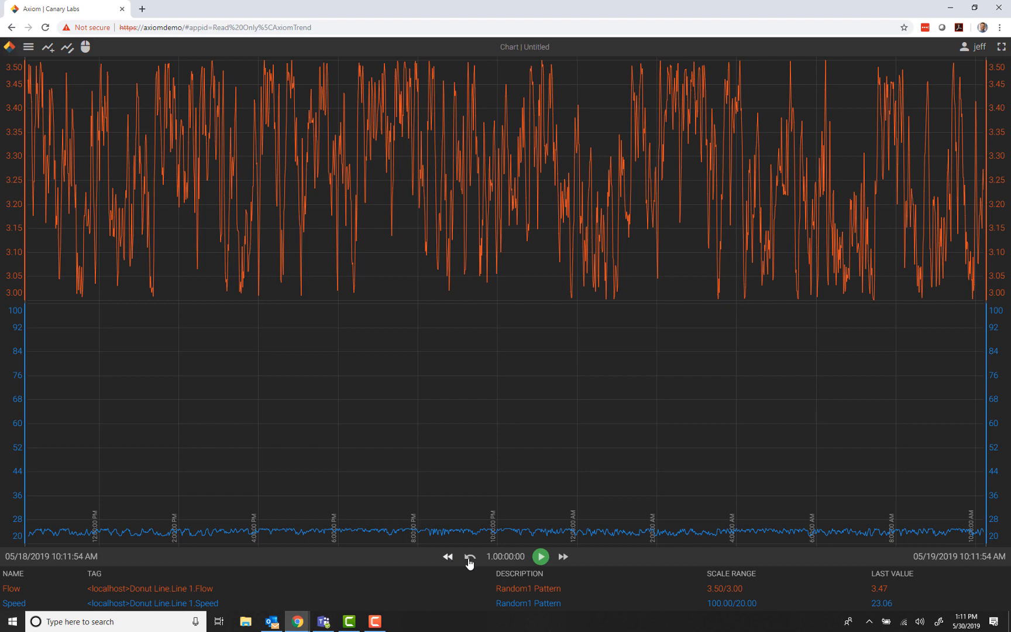
pyautogui.click(471, 557)
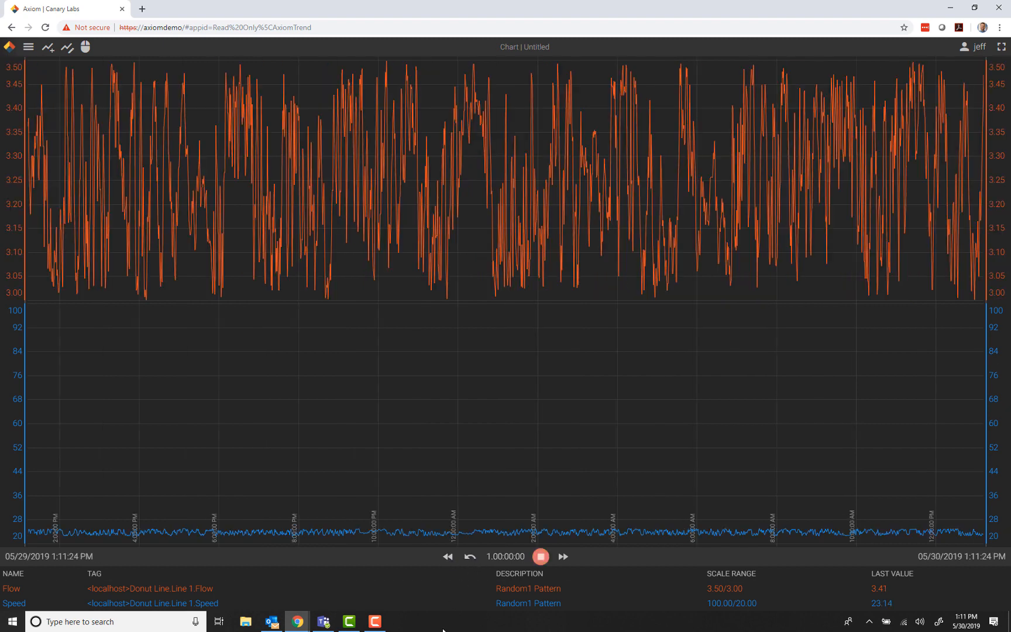
# Set the Speed trend's scale range to Auto and close the scale editor.
pyautogui.click(999, 324)
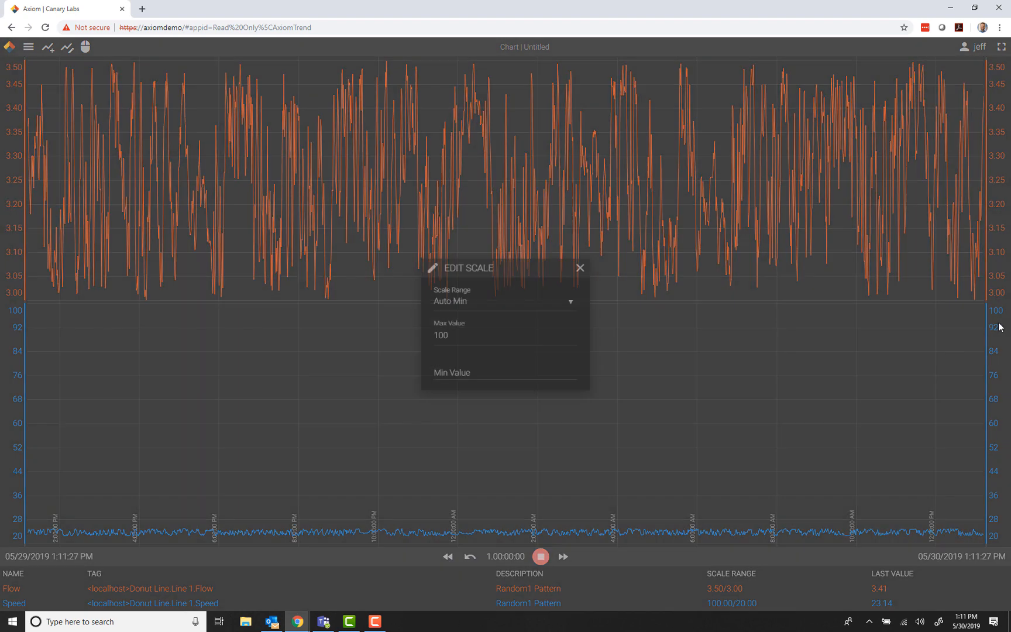
pyautogui.click(532, 302)
pyautogui.click(472, 321)
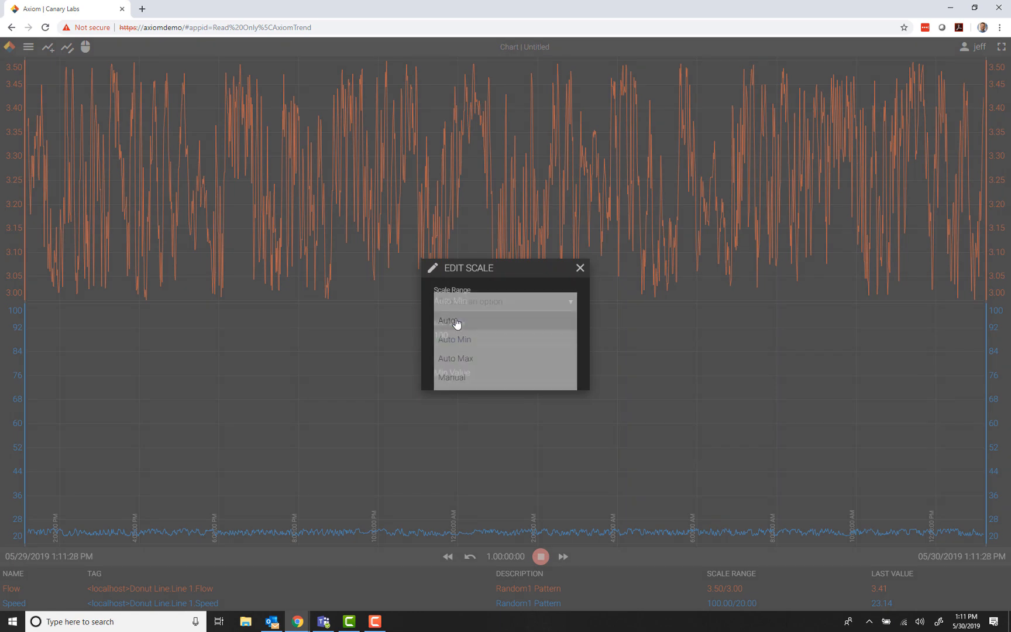
pyautogui.click(580, 267)
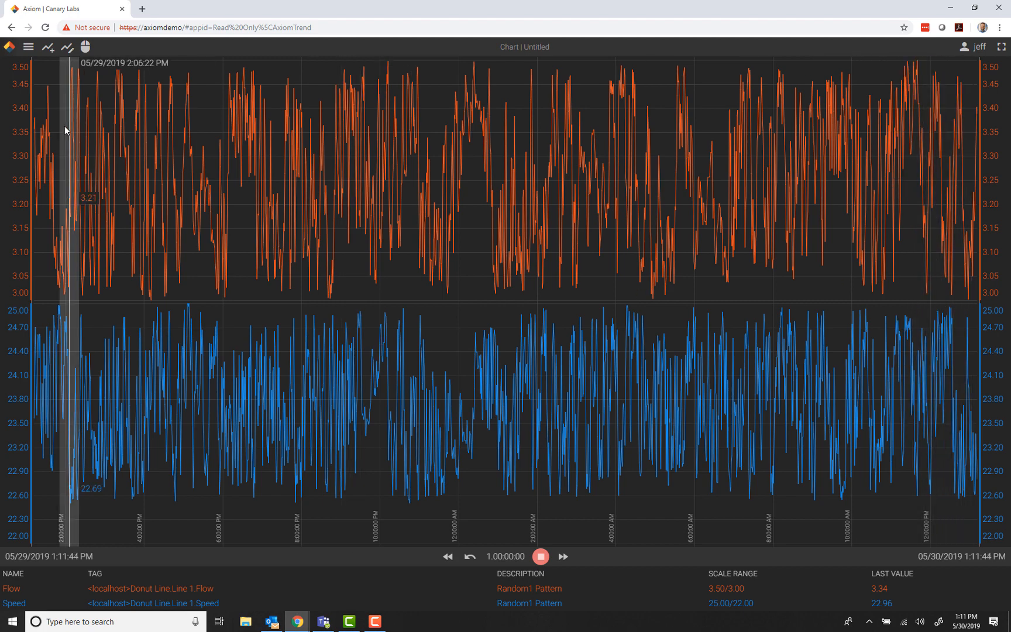
# Set the chart's auto band padding to 20 pixels and view the result on the trends.
pyautogui.click(28, 48)
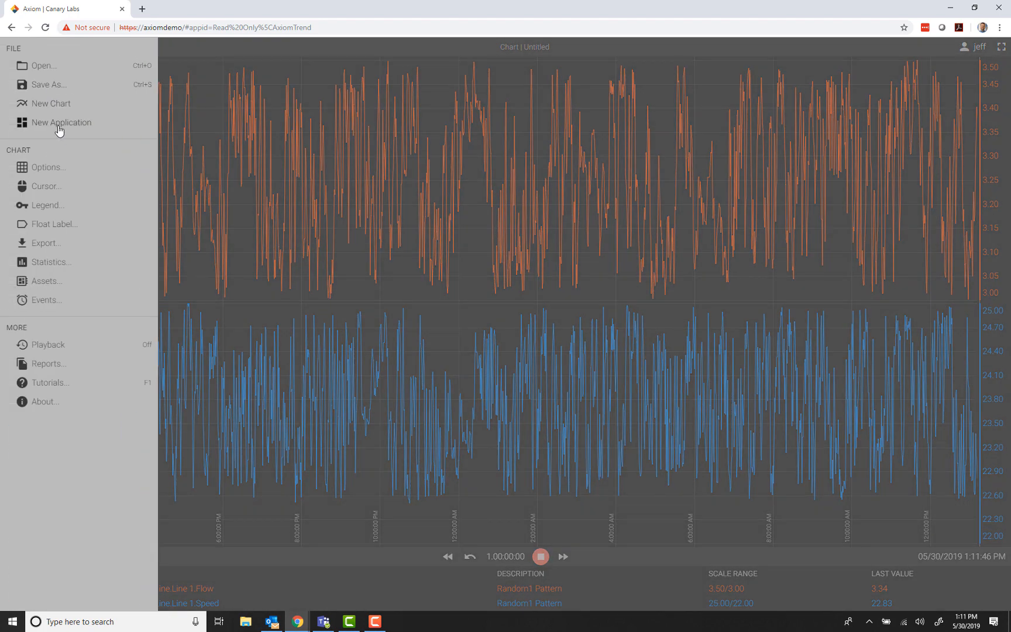
pyautogui.click(43, 170)
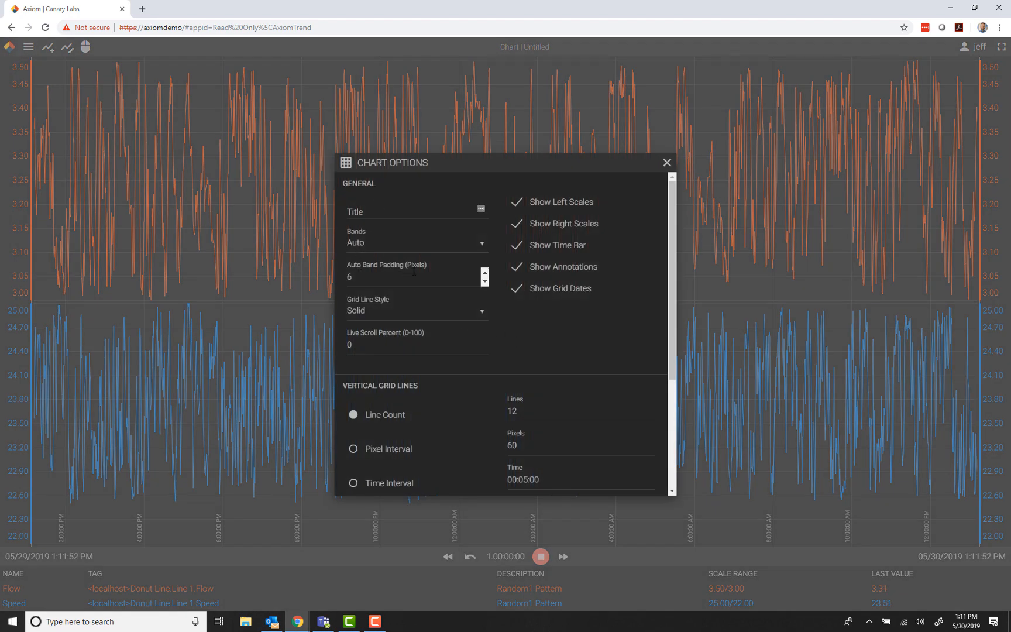
pyautogui.click(353, 277)
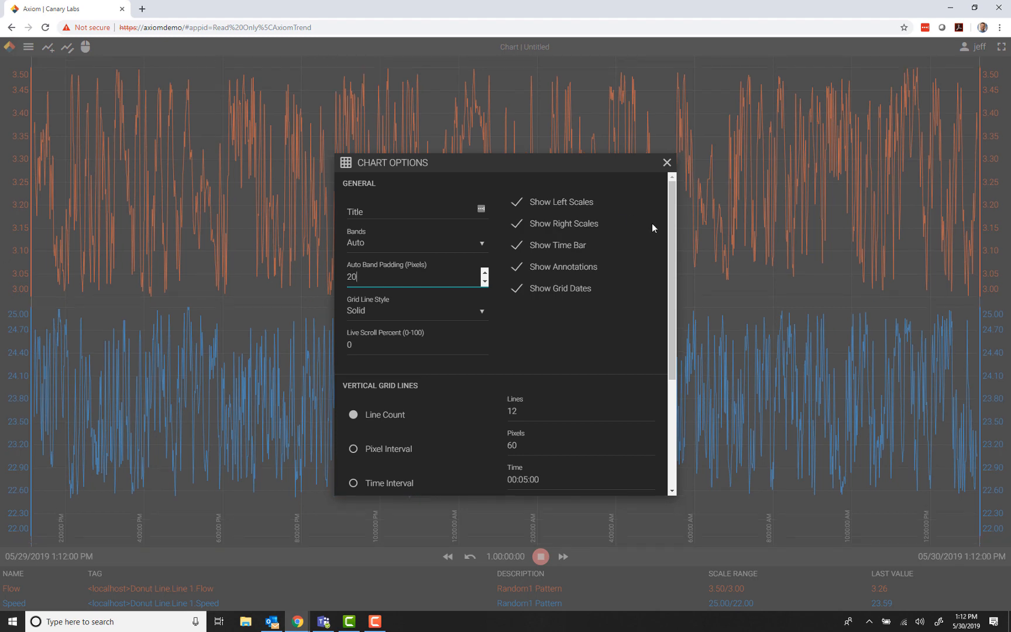
pyautogui.click(666, 163)
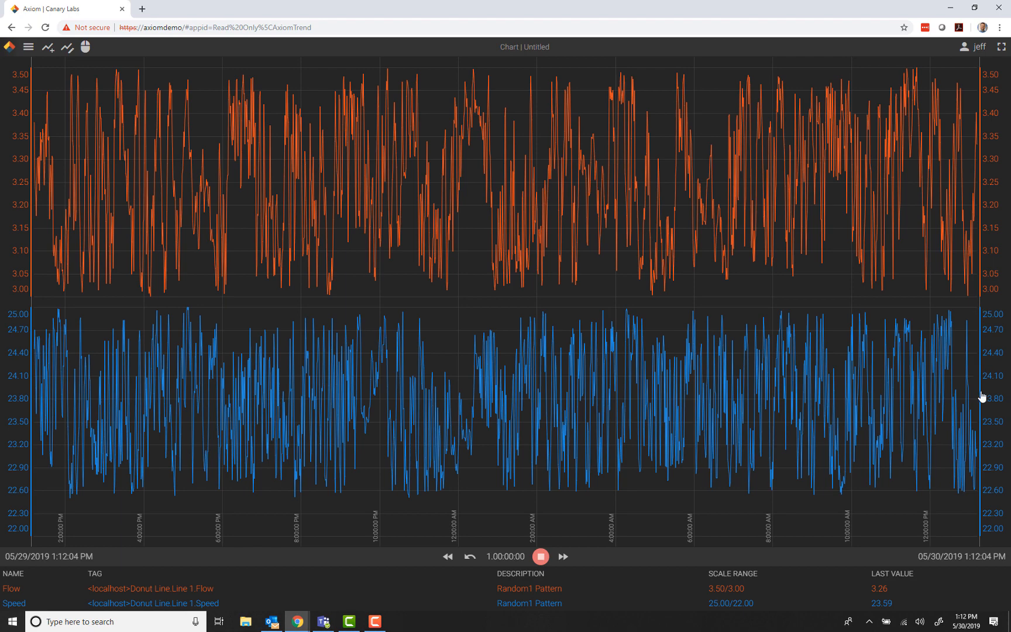
# Increase the chart's auto band padding to 50 pixels and return to the trends.
pyautogui.click(29, 47)
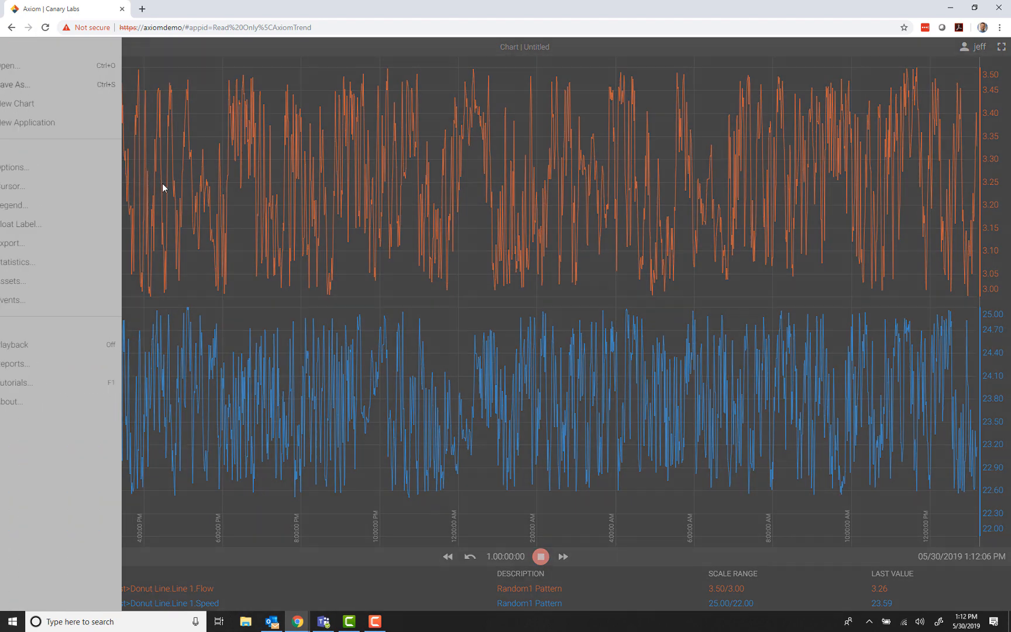
pyautogui.click(59, 164)
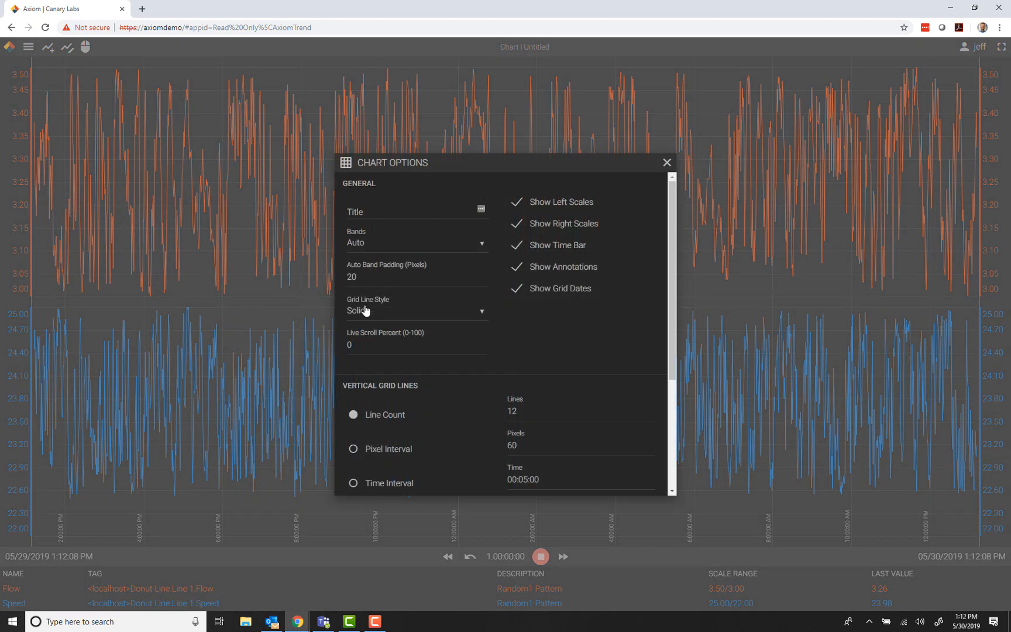
pyautogui.doubleClick(354, 277)
pyautogui.write('50')
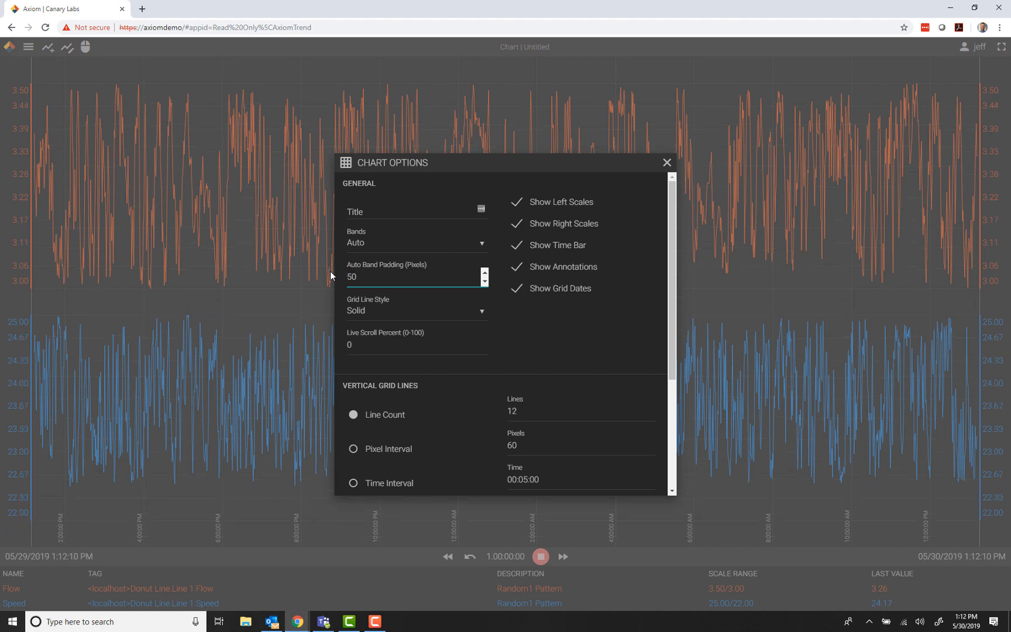
pyautogui.click(667, 162)
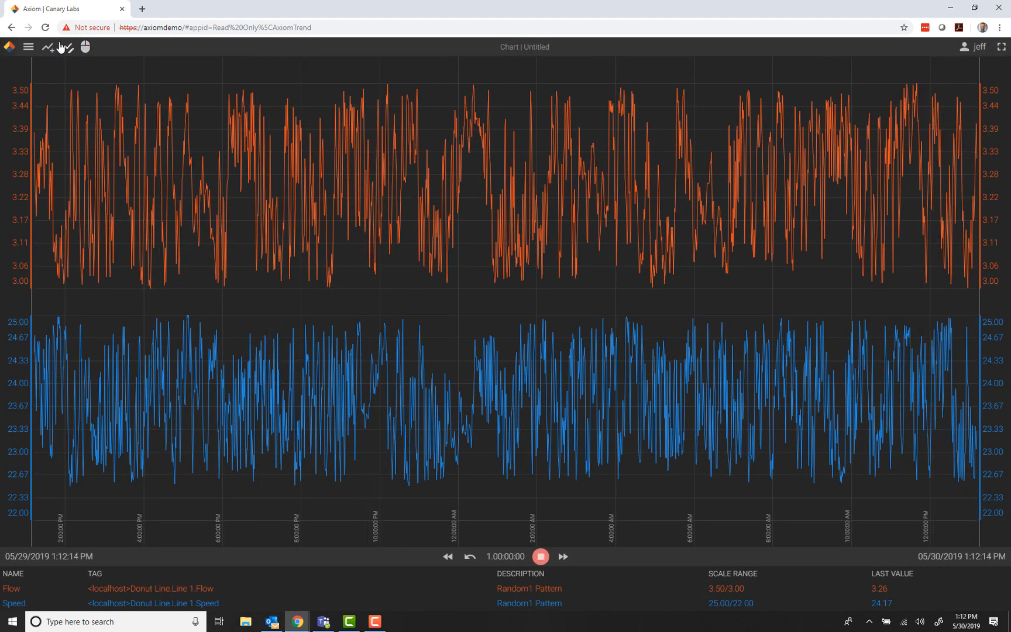
# Set the chart's auto band padding to 0 pixels and close the chart options.
pyautogui.click(28, 47)
pyautogui.click(46, 167)
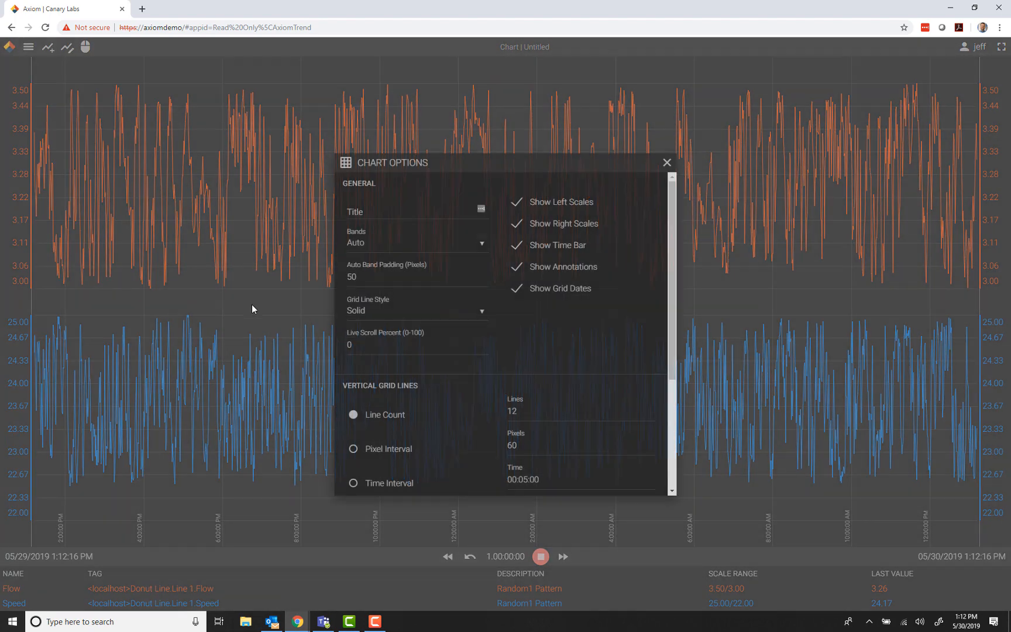
pyautogui.write('0')
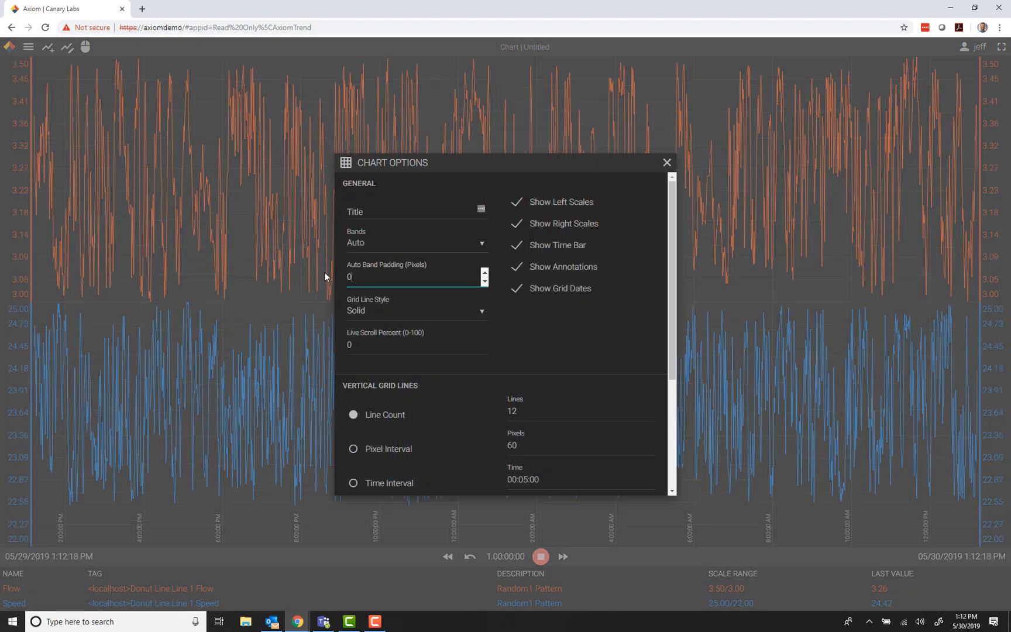
pyautogui.click(666, 167)
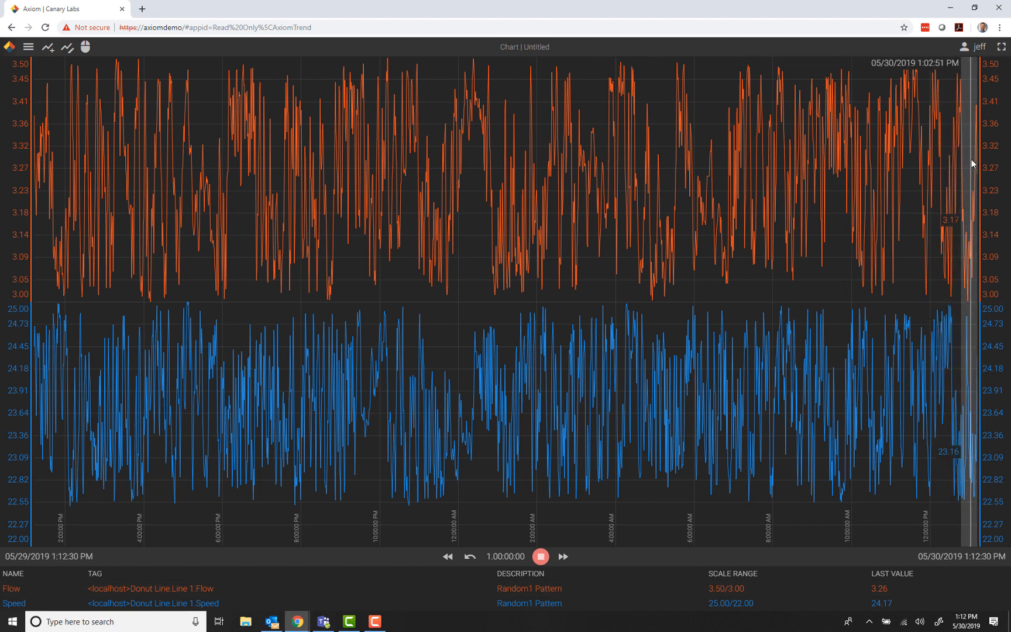
# Set the chart's timespan to 10 minutes.
pyautogui.click(507, 558)
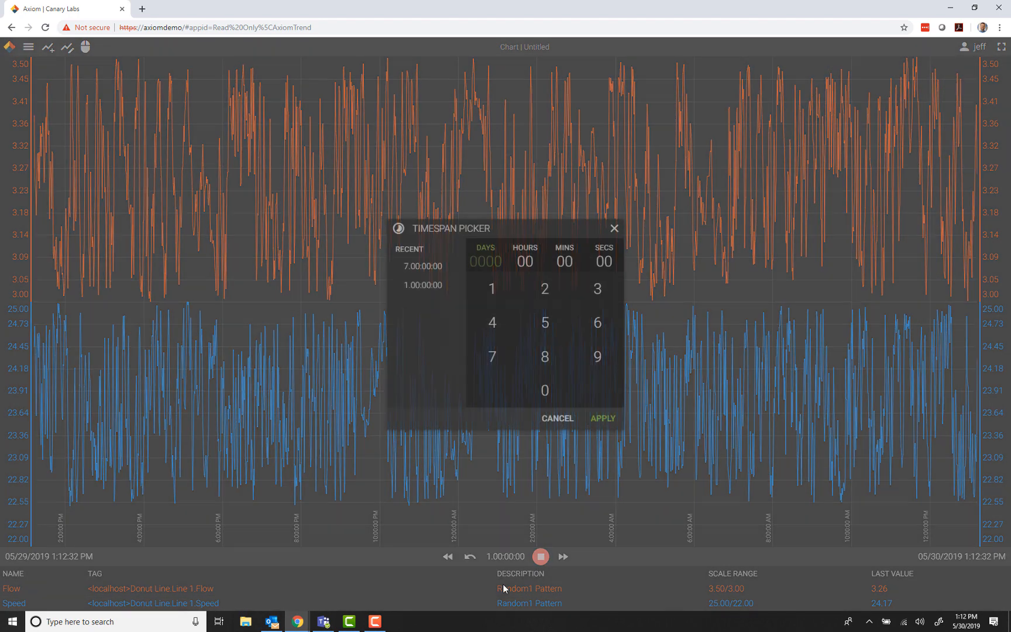
pyautogui.click(565, 262)
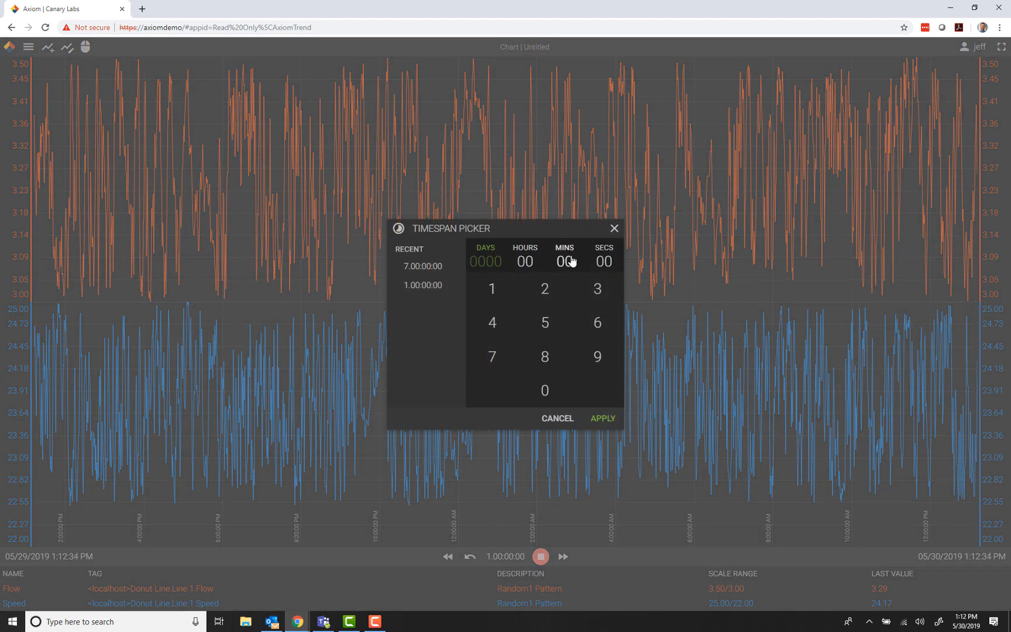
pyautogui.click(493, 292)
pyautogui.click(545, 390)
pyautogui.click(615, 421)
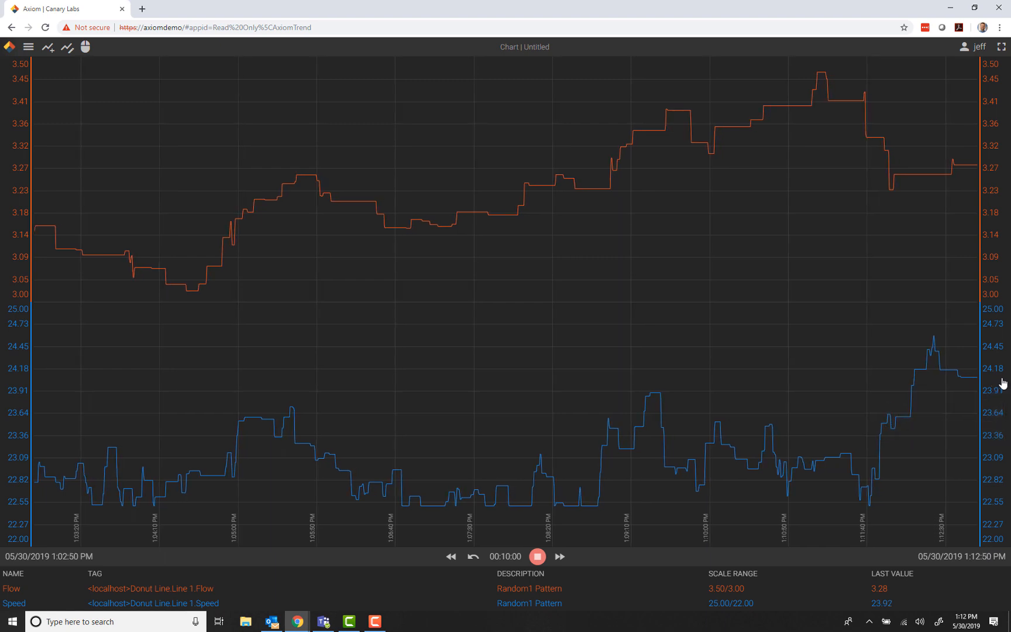
# Set the chart's live scroll percent to 25 and return to the live trends.
pyautogui.click(28, 47)
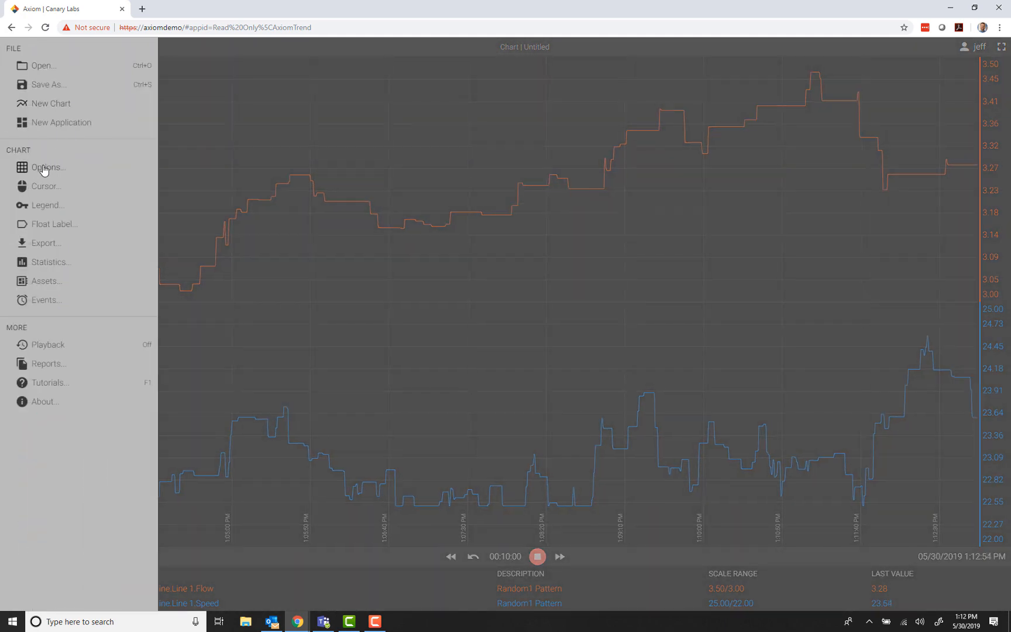
pyautogui.click(51, 171)
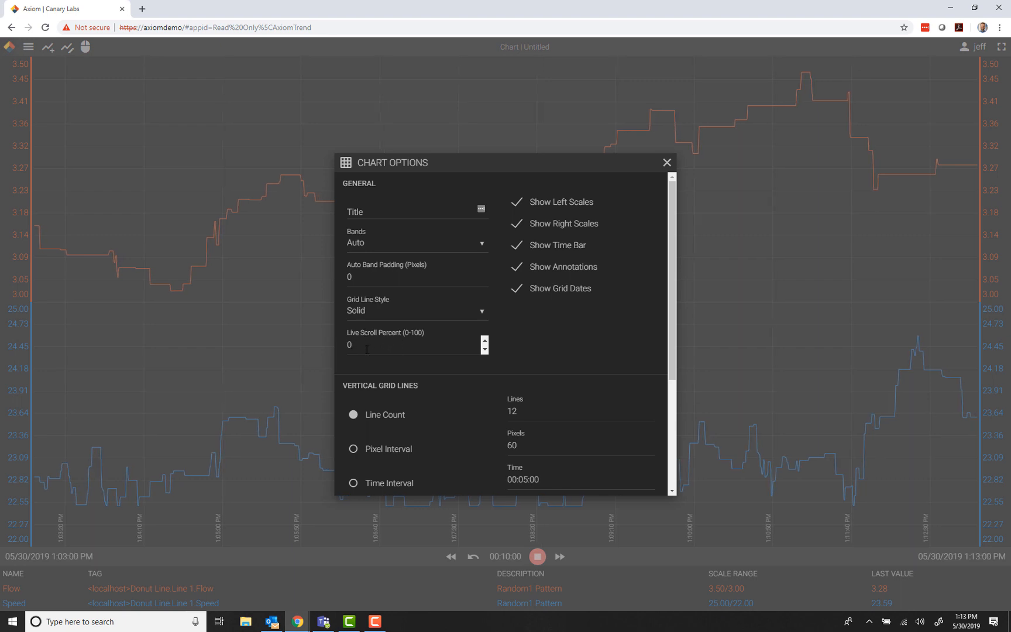
pyautogui.doubleClick(366, 350)
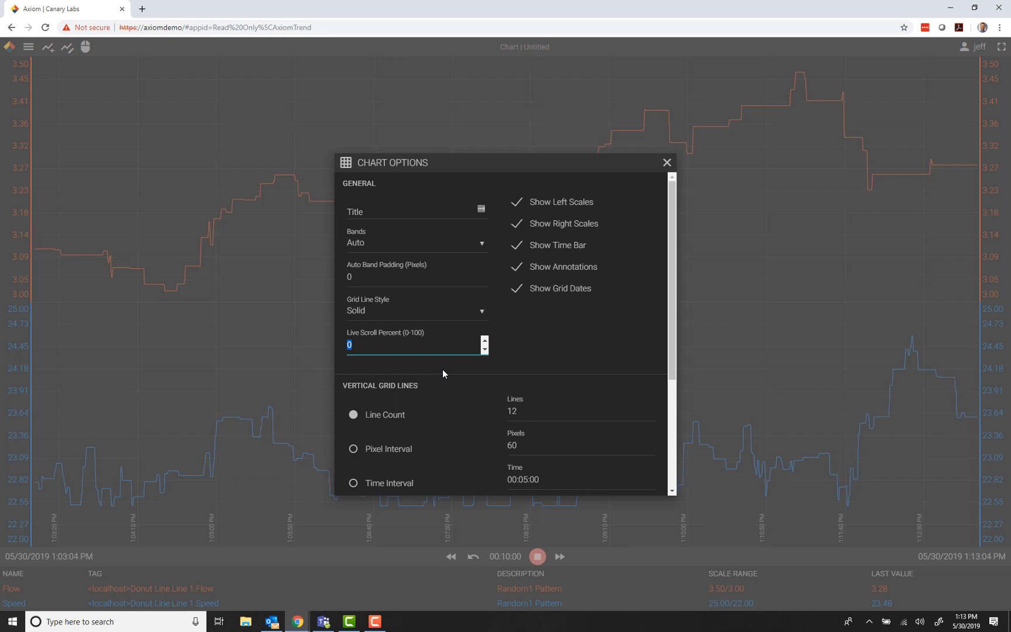
pyautogui.write('25')
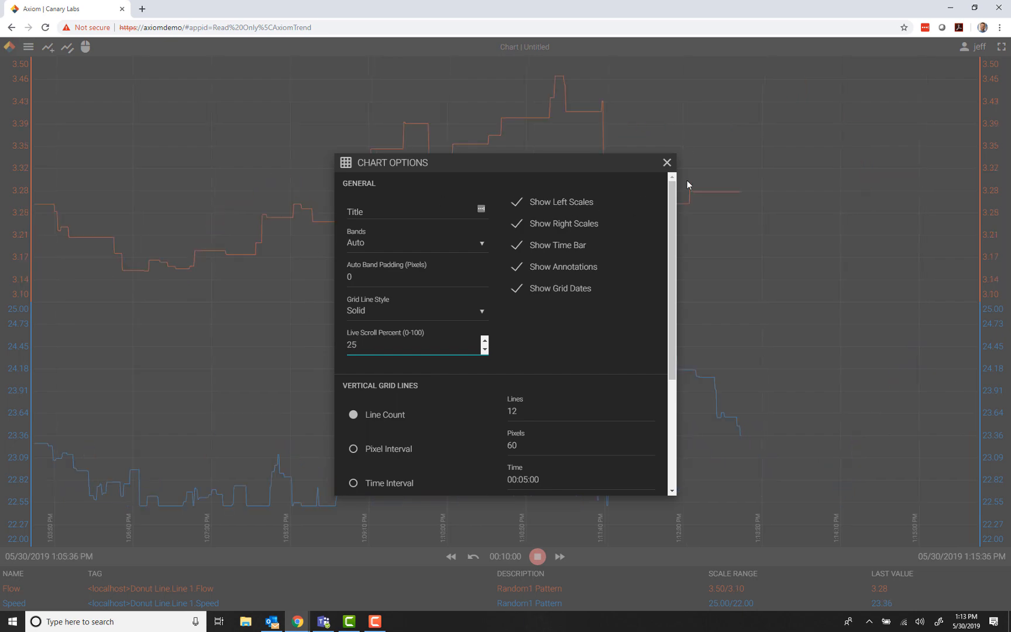
pyautogui.click(667, 162)
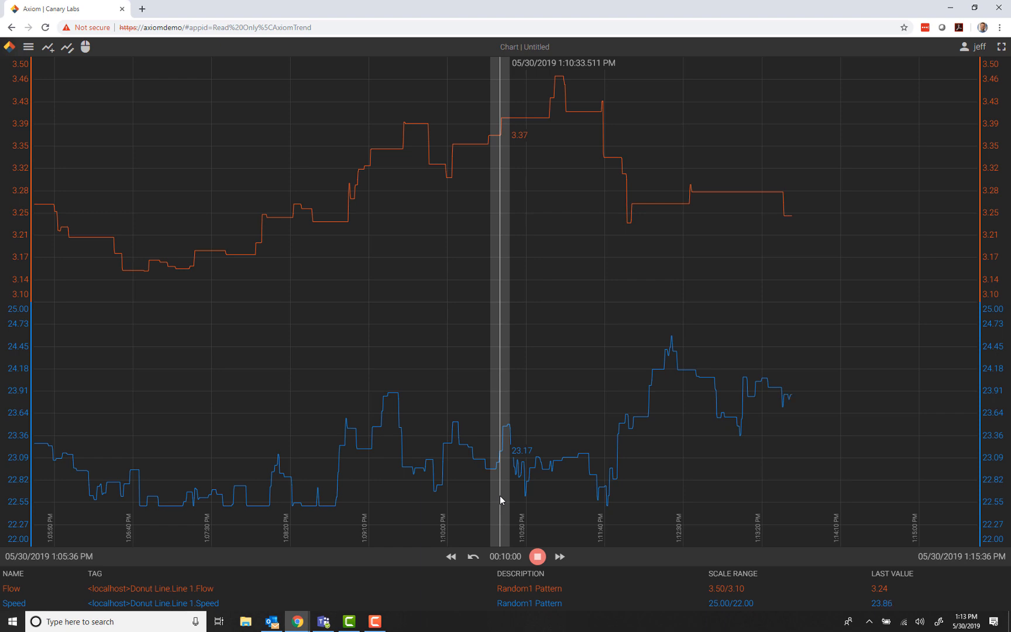
pyautogui.moveTo(500, 495); pyautogui.dragTo(499, 462)
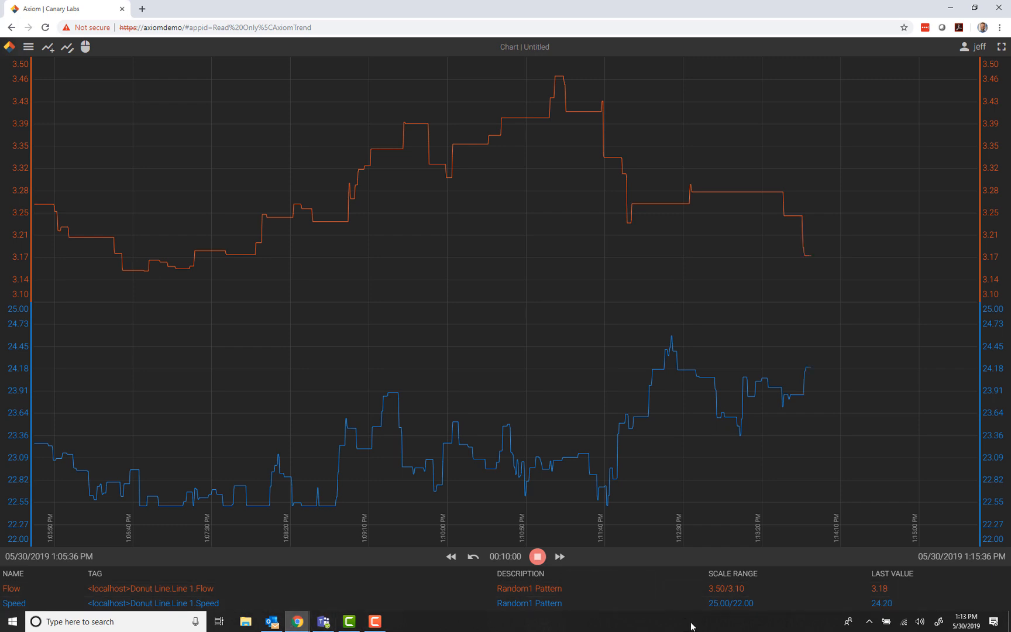
pyautogui.click(28, 47)
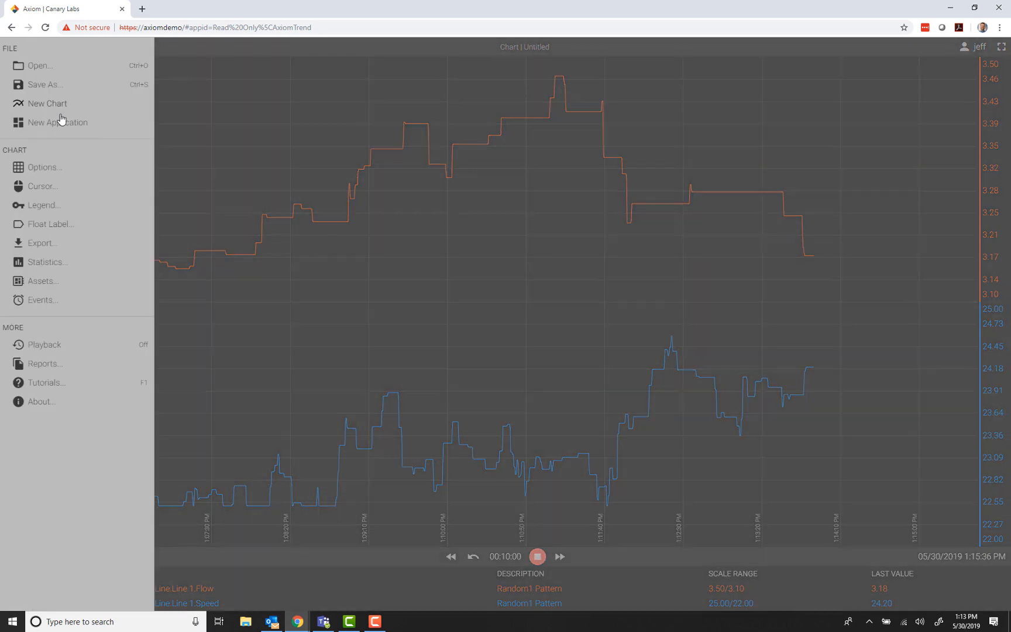
pyautogui.click(46, 207)
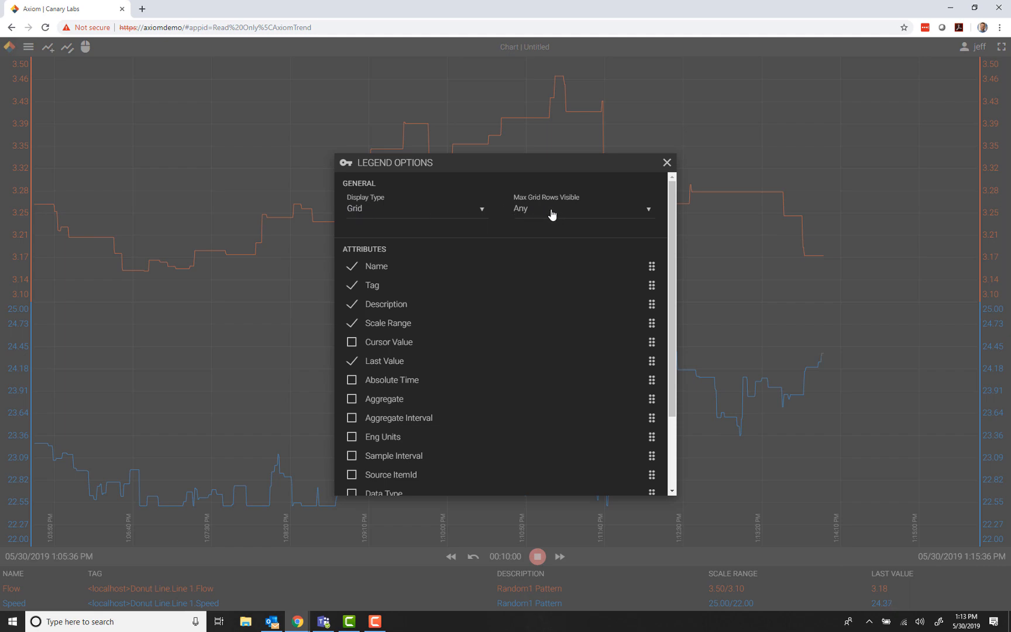
pyautogui.click(666, 162)
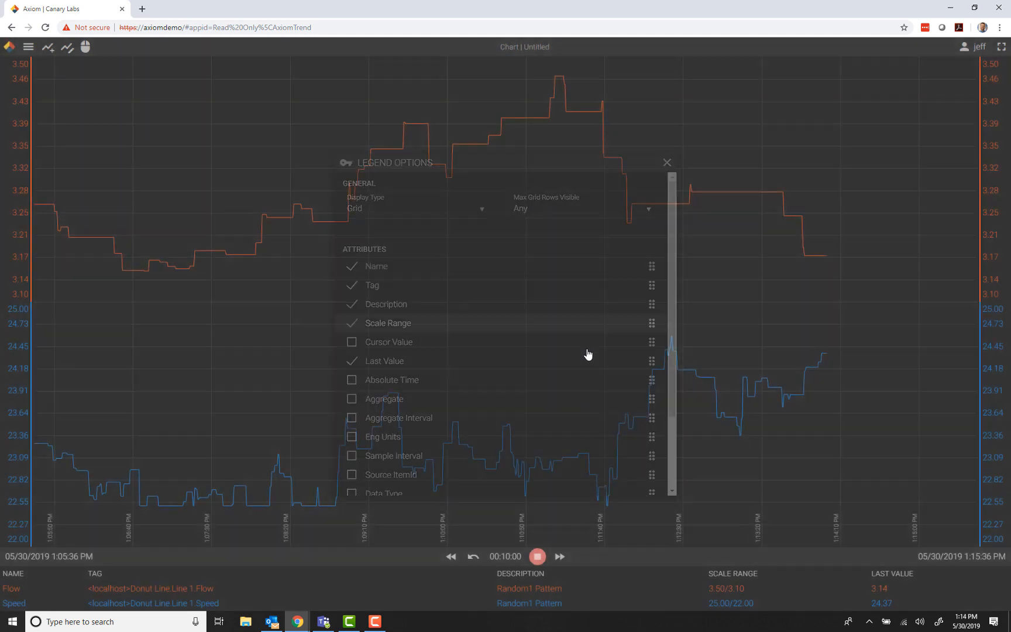
# Add the Donut Line 1 Level, Oil_Heater and Oil_Temp tags to the chart as trends.
pyautogui.click(49, 48)
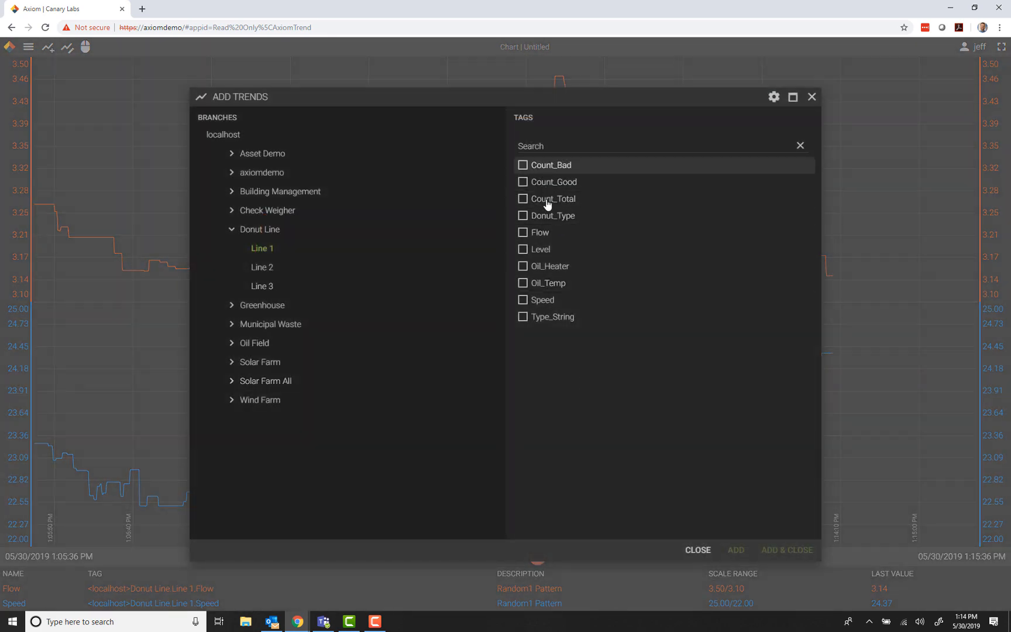
pyautogui.click(523, 250)
pyautogui.click(523, 267)
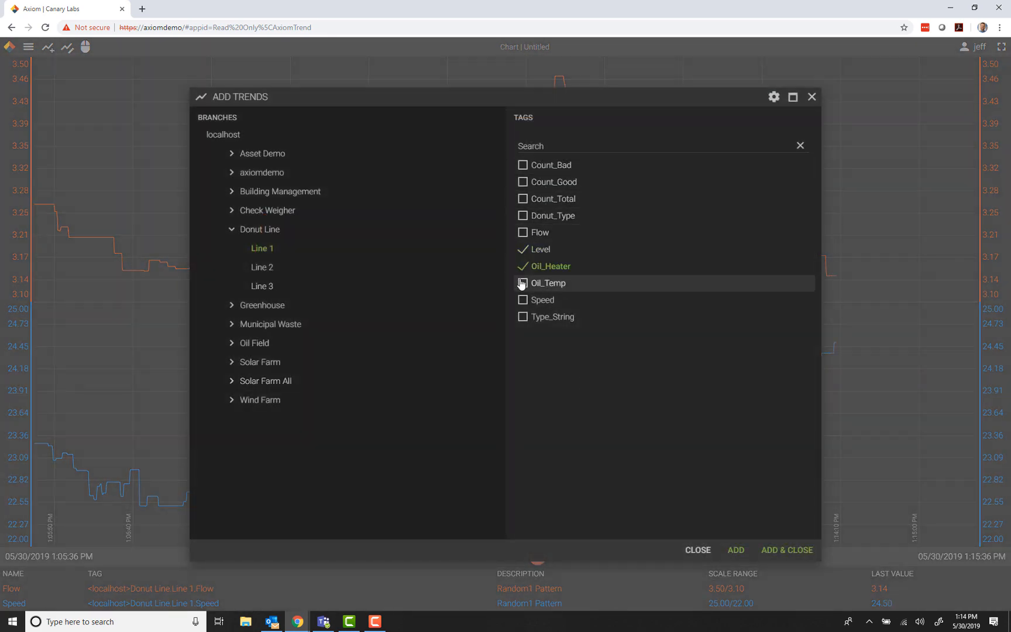
pyautogui.click(523, 284)
pyautogui.click(788, 550)
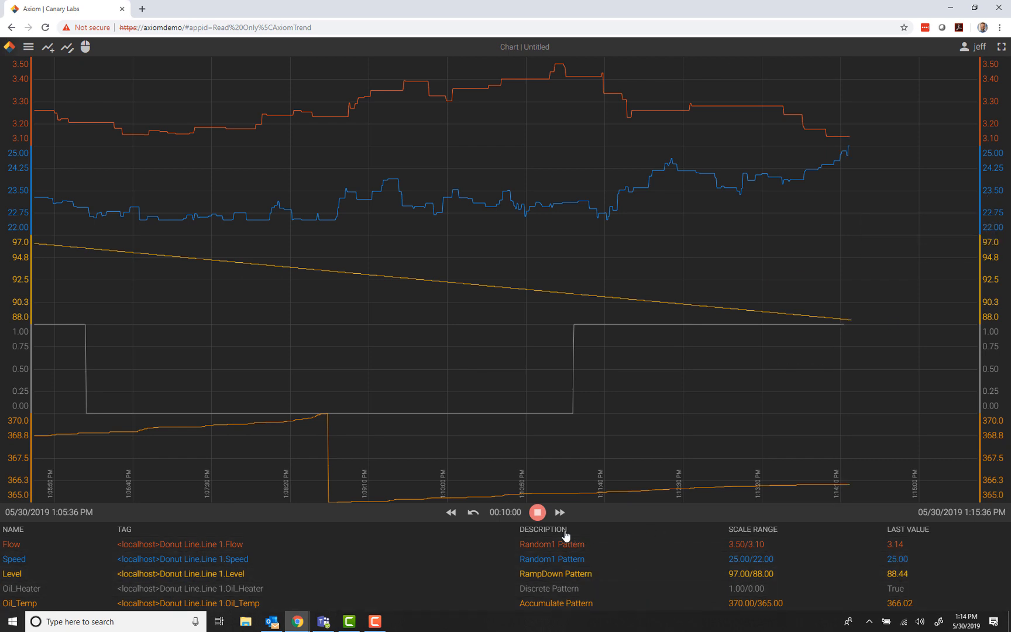
# Collapse the chart legend and expand it again.
pyautogui.click(542, 532)
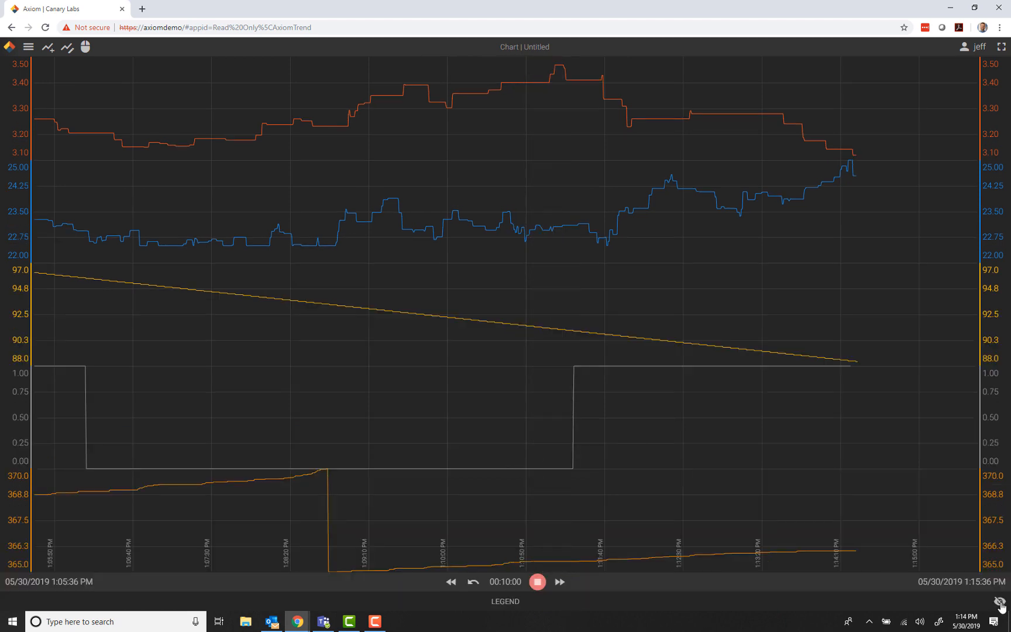
pyautogui.click(510, 603)
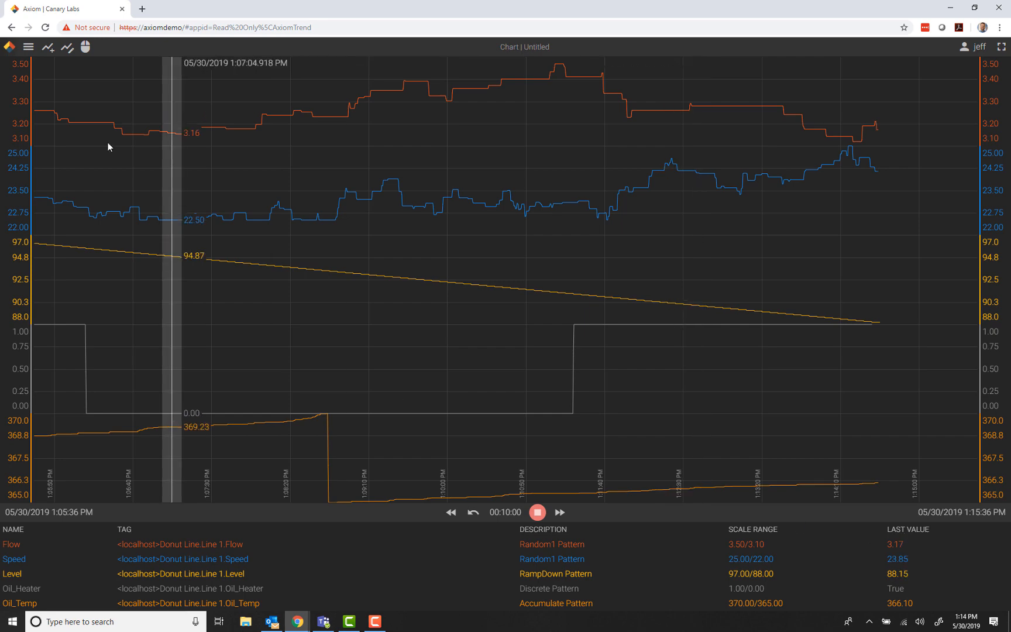
# Remove the Scale Range, Description and Tag attributes from the chart legend.
pyautogui.click(35, 52)
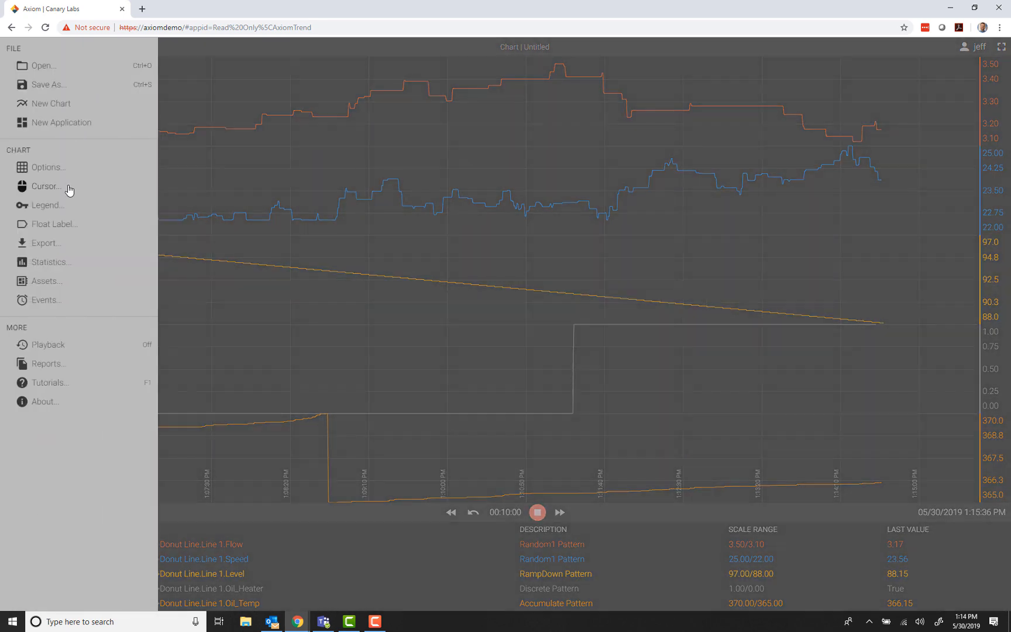
pyautogui.click(50, 203)
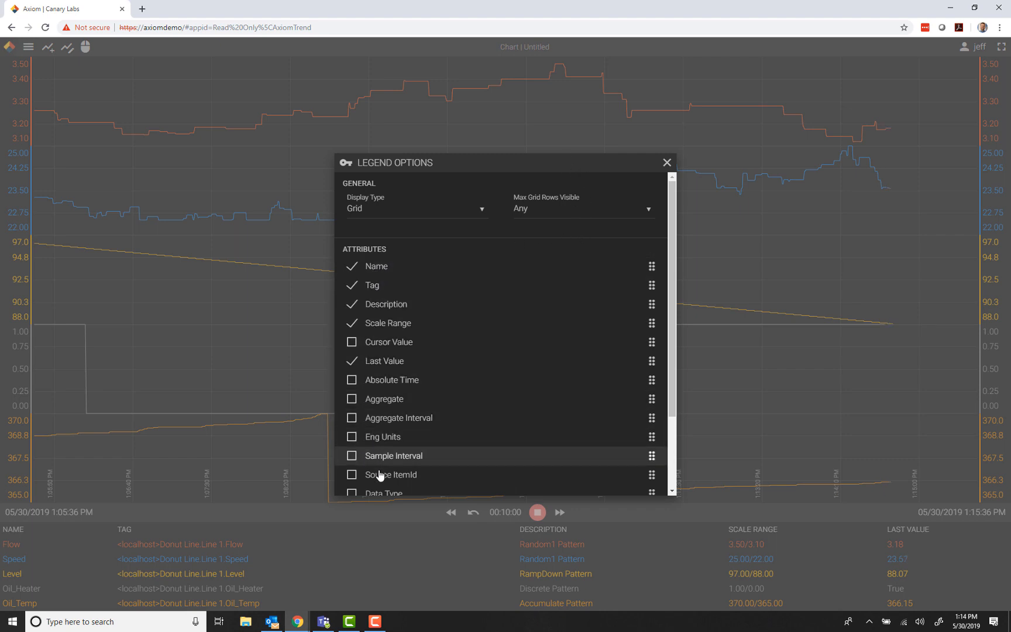
pyautogui.click(353, 324)
pyautogui.click(352, 305)
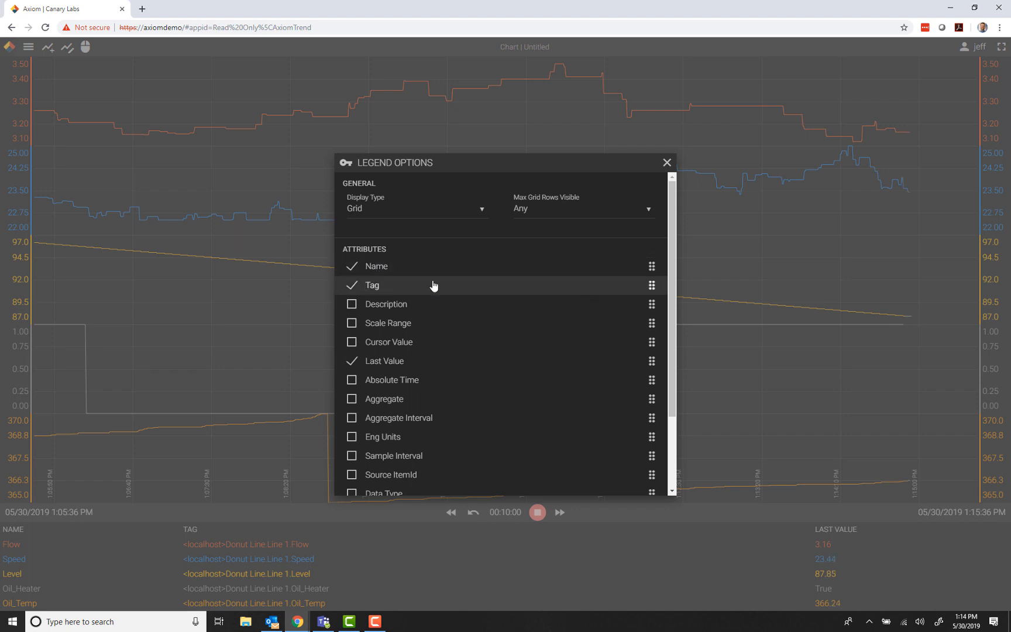
pyautogui.click(353, 287)
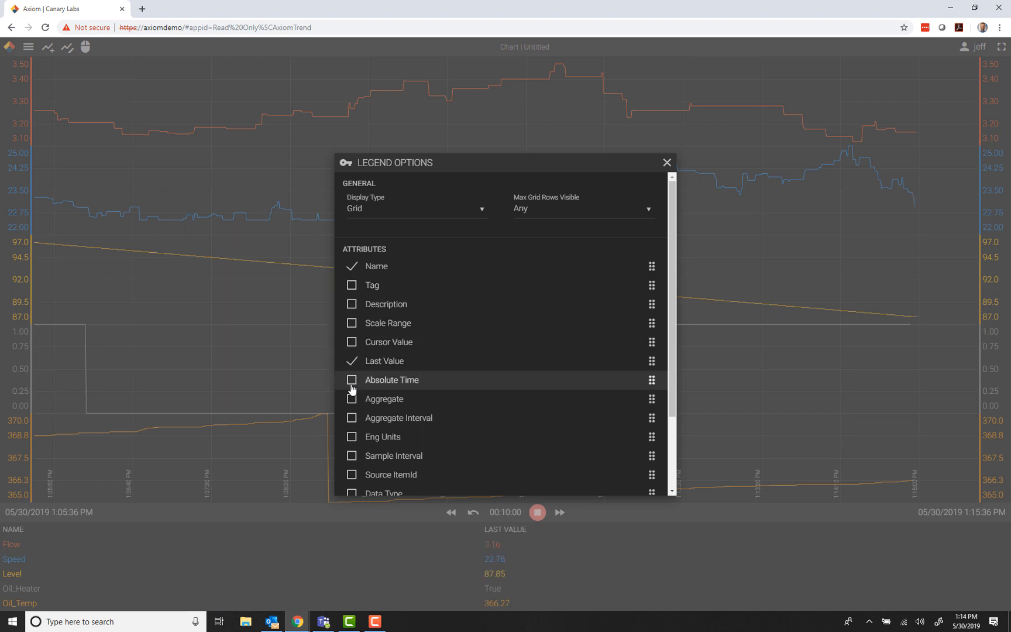
# Add the Eng Units and Sample Interval attributes to the chart legend.
pyautogui.click(351, 437)
pyautogui.scroll(-3, 388, 397)
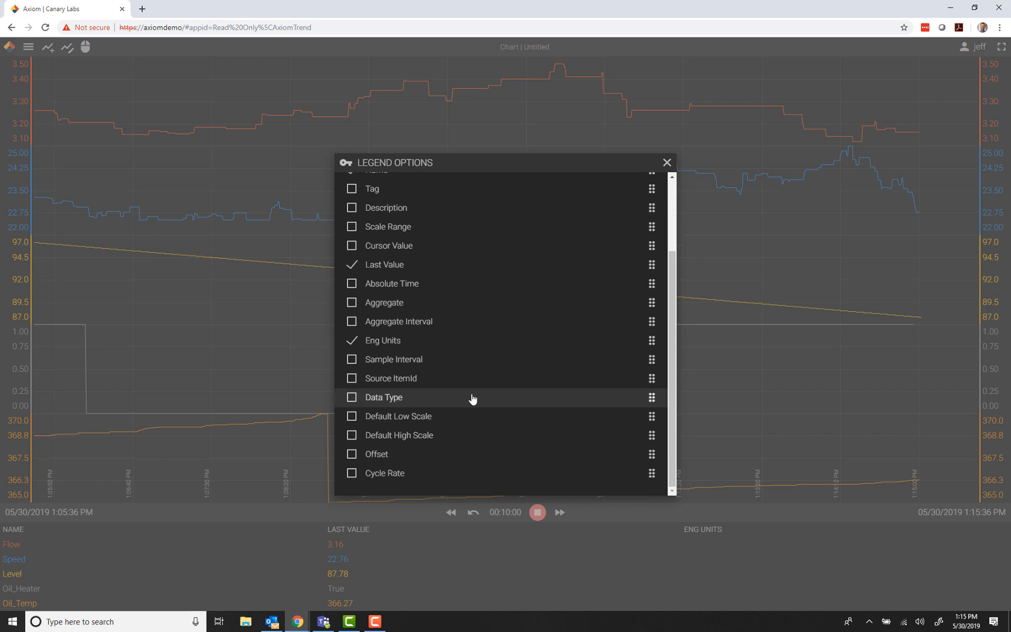
pyautogui.click(352, 360)
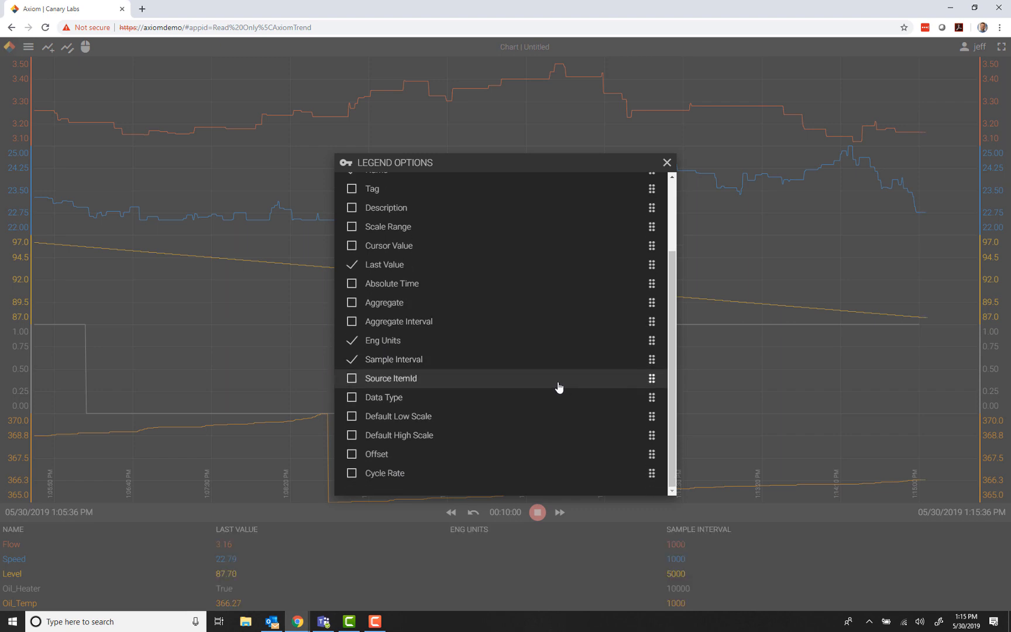
pyautogui.scroll(3, 559, 386)
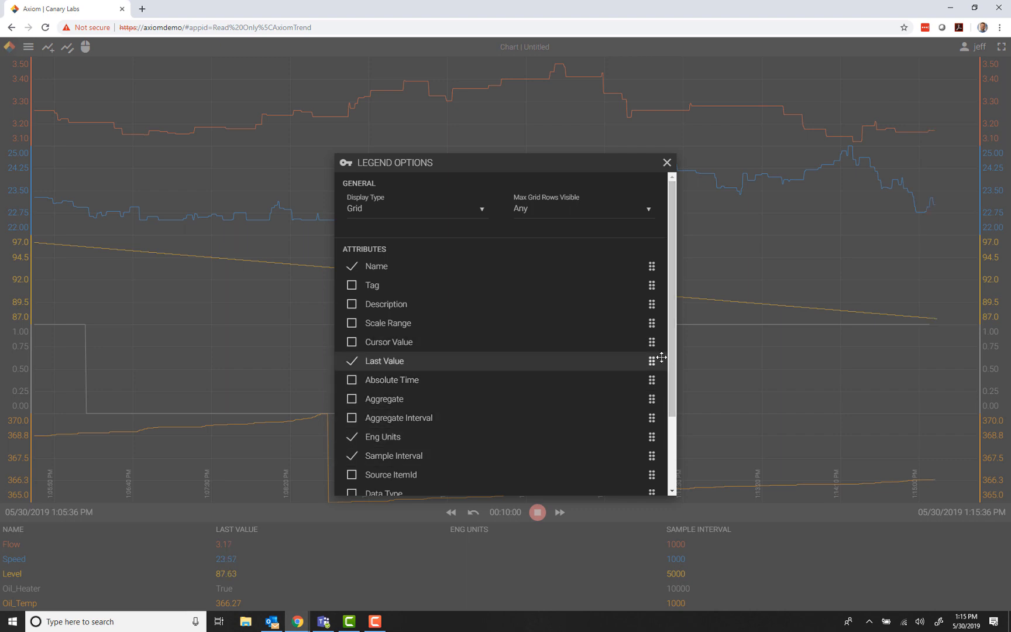
# Move the Last Value attribute to the top of the legend's attribute order and limit the legend grid to 3 visible rows.
pyautogui.moveTo(650, 360); pyautogui.dragTo(639, 273)
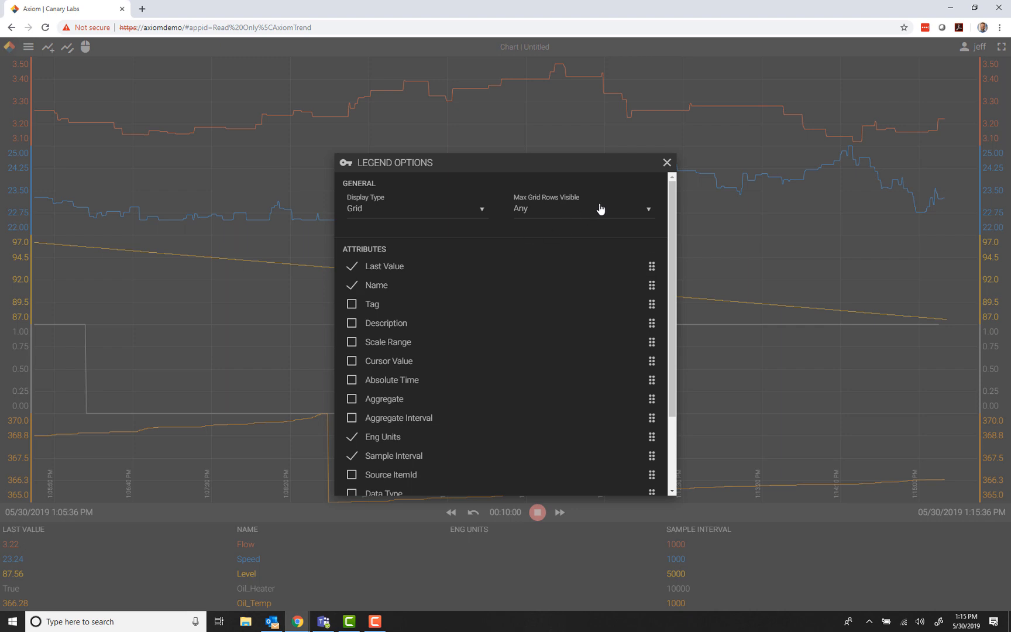
pyautogui.click(649, 212)
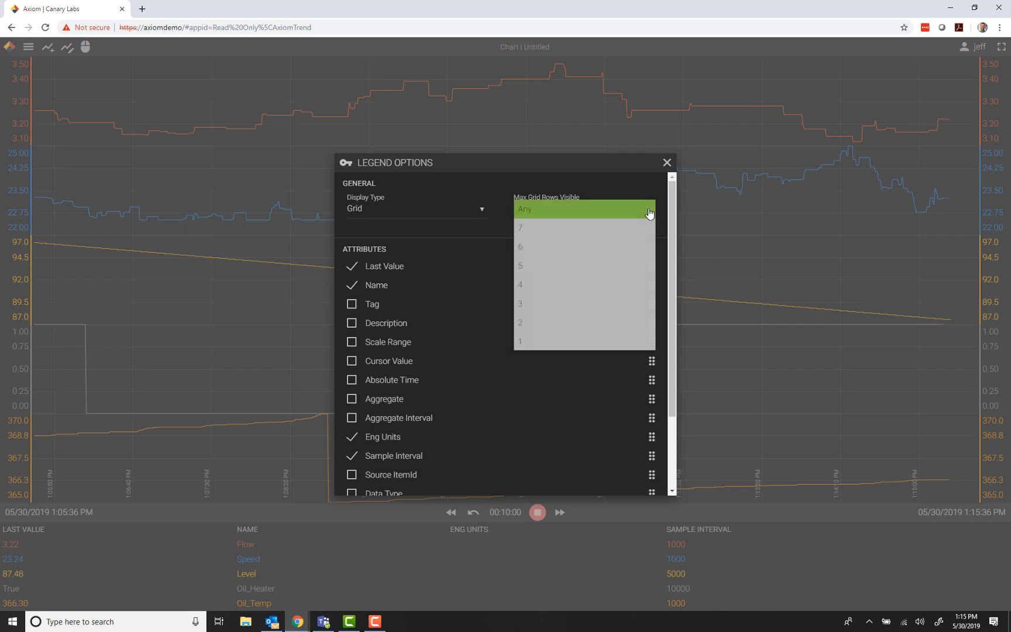
pyautogui.click(583, 309)
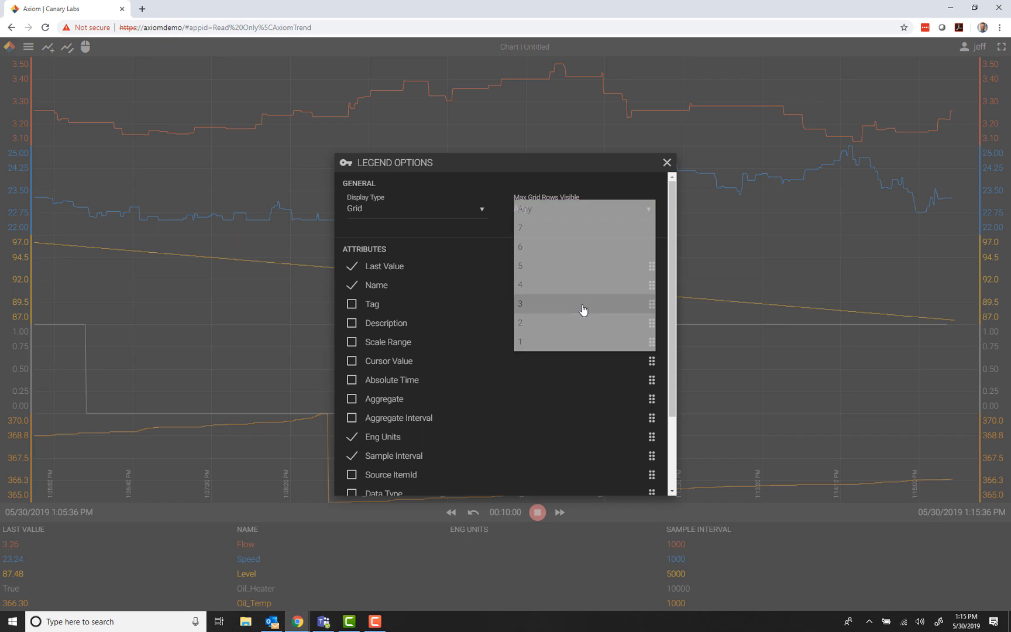
pyautogui.click(667, 163)
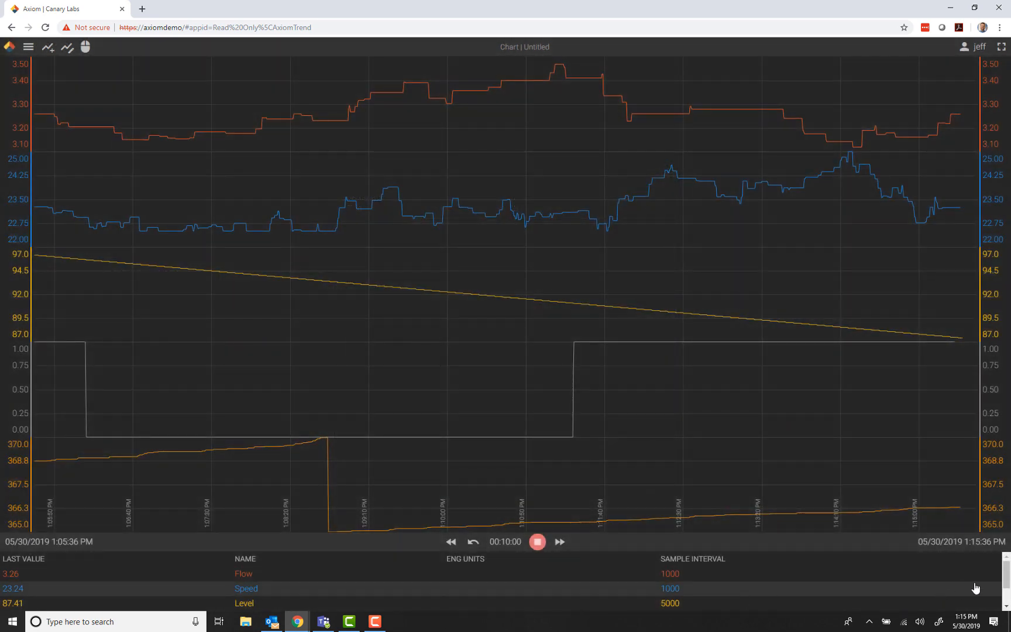
pyautogui.moveTo(1006, 572)
pyautogui.mouseDown()
pyautogui.moveTo(1007, 603)
pyautogui.moveTo(998, 564)
pyautogui.mouseUp()
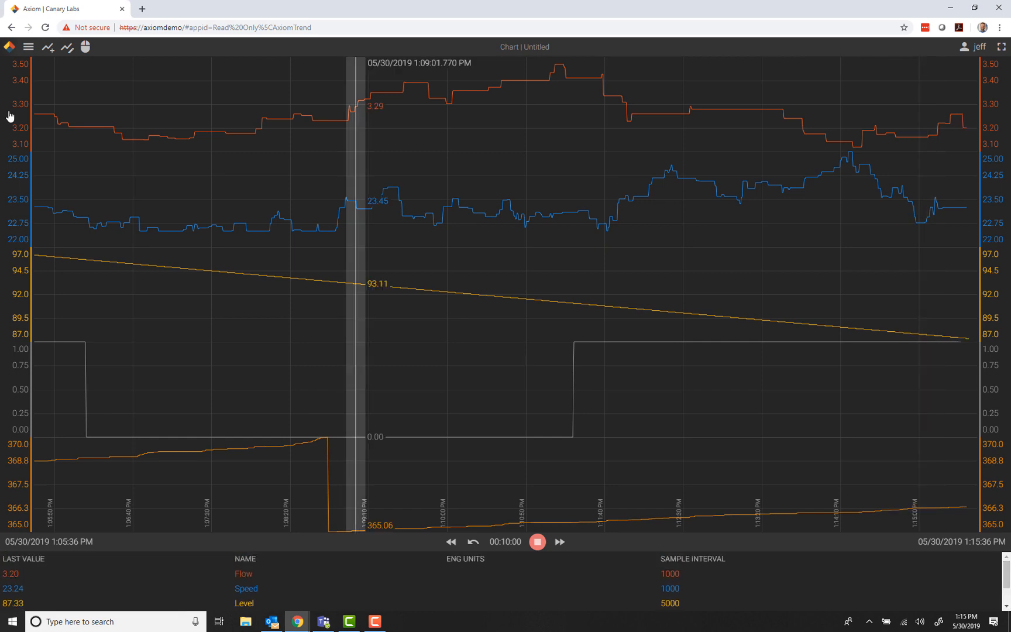
# Switch the chart legend's display type to Key and collapse and expand the resulting legend.
pyautogui.click(28, 47)
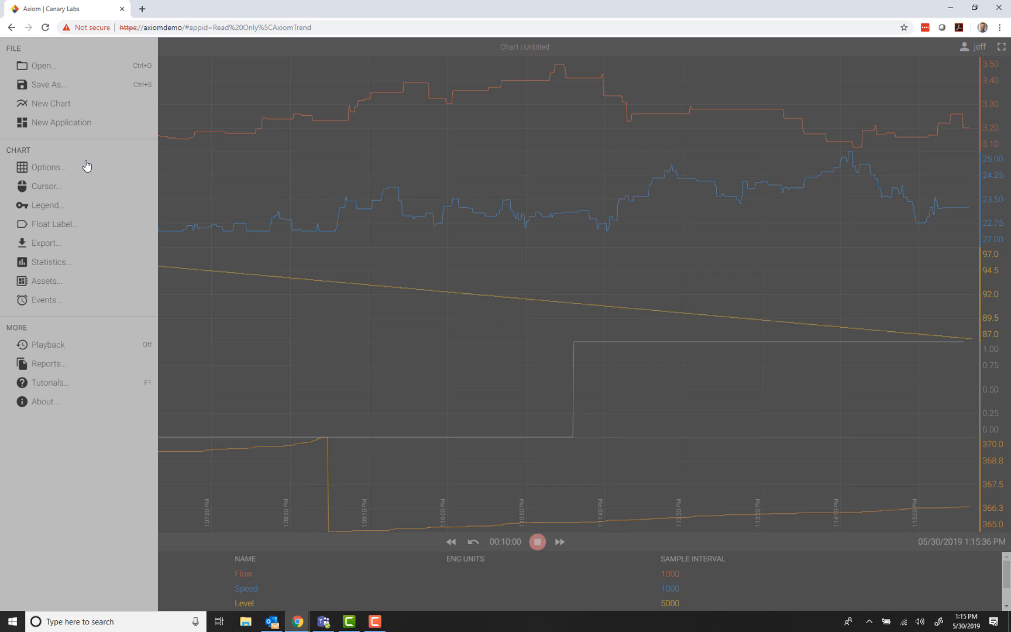
pyautogui.click(50, 205)
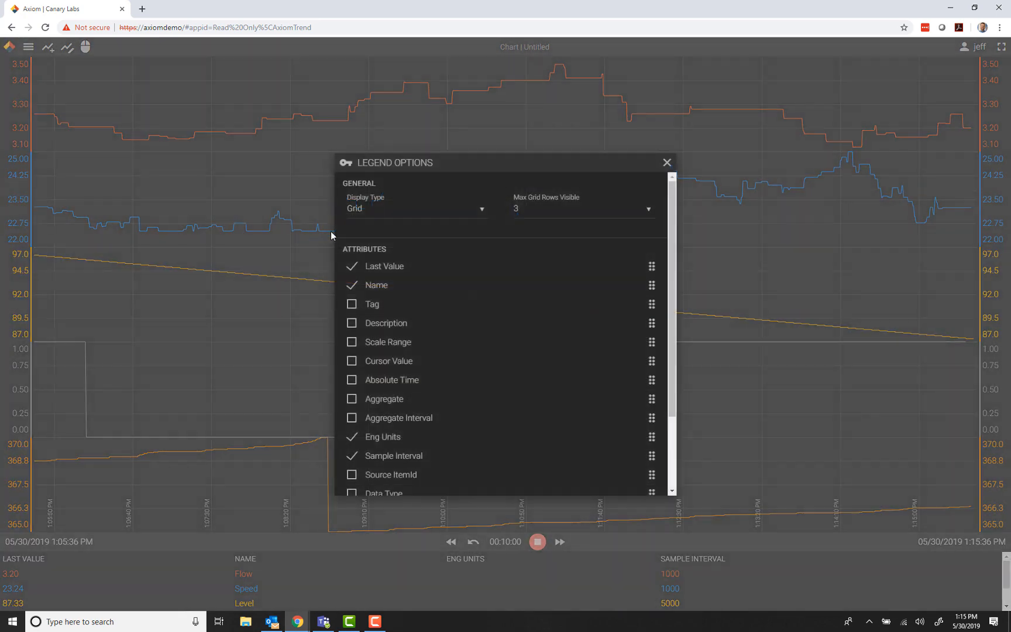
pyautogui.click(368, 210)
pyautogui.click(370, 229)
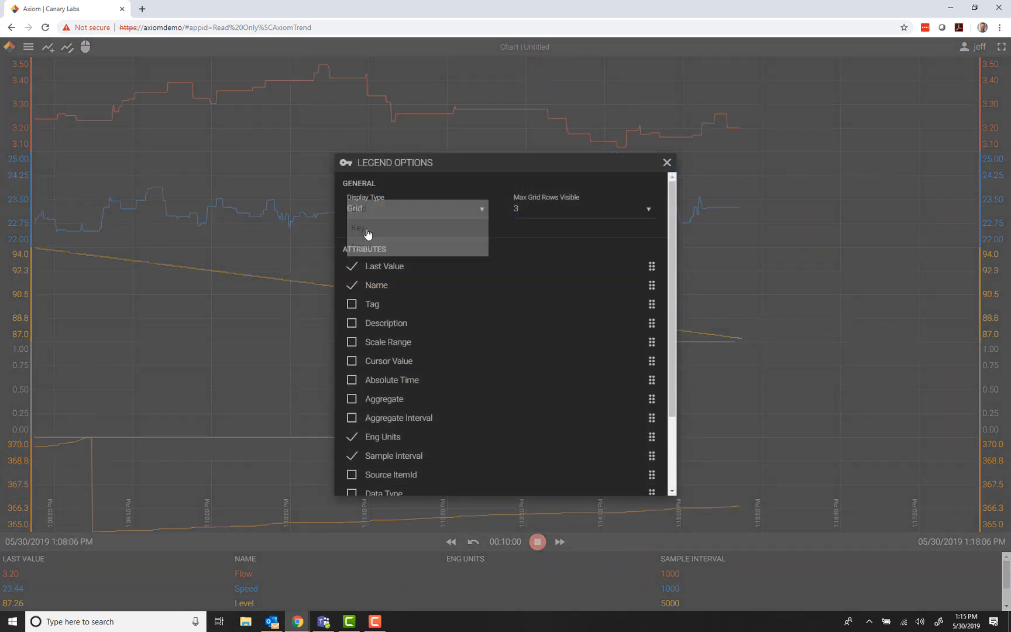
pyautogui.click(666, 162)
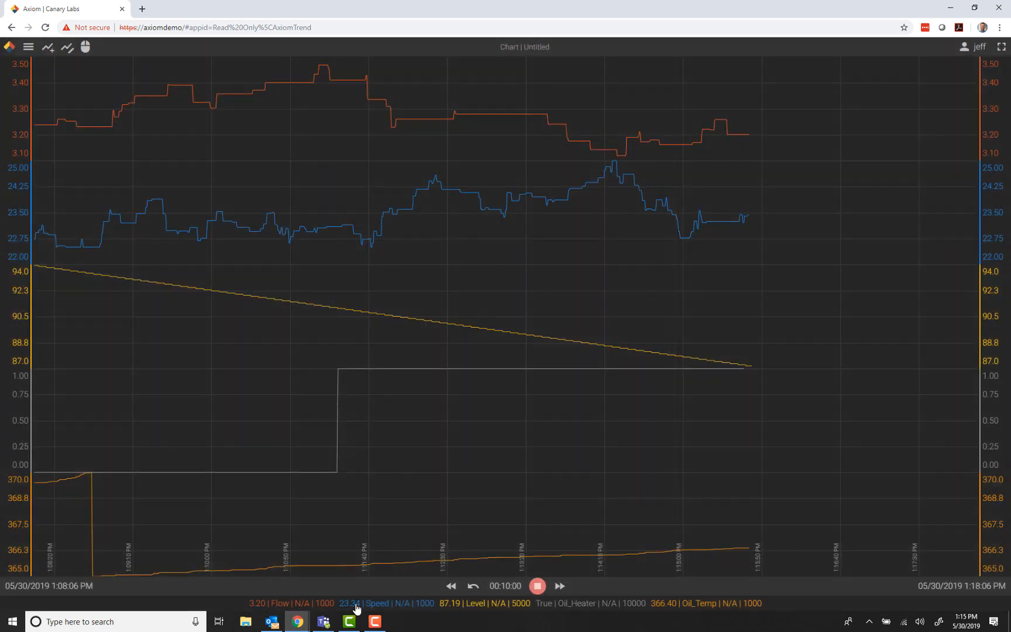
pyautogui.click(770, 608)
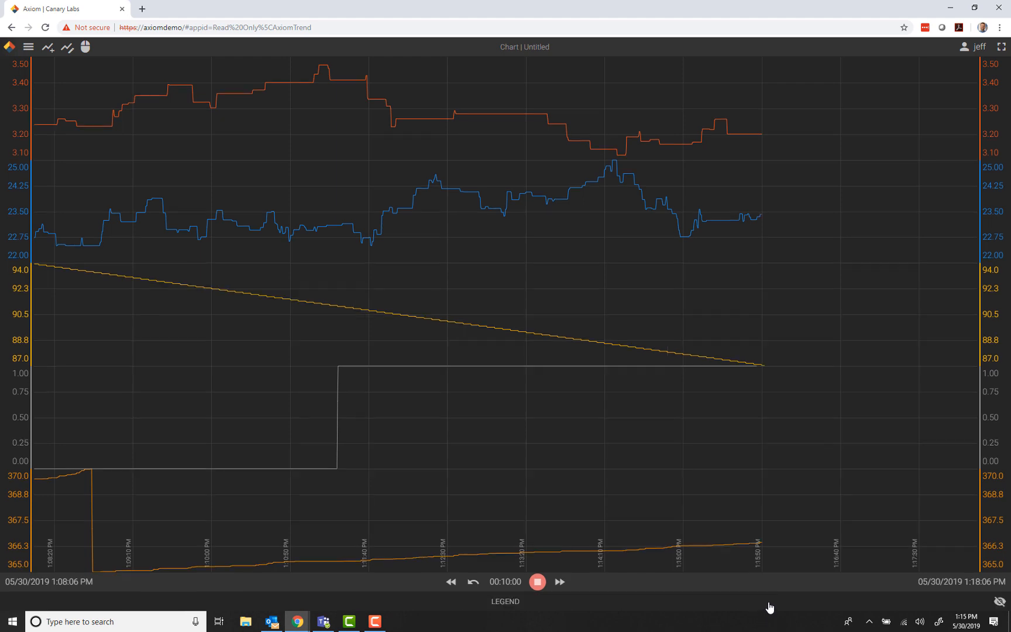
pyautogui.click(770, 606)
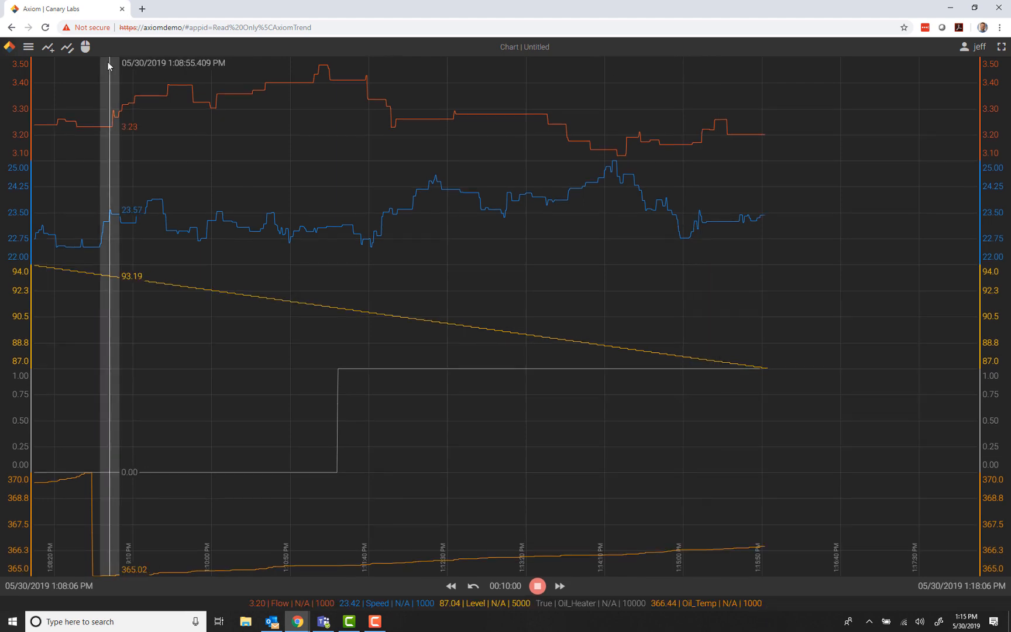
# Set the chart legend's display type back to Grid.
pyautogui.click(31, 48)
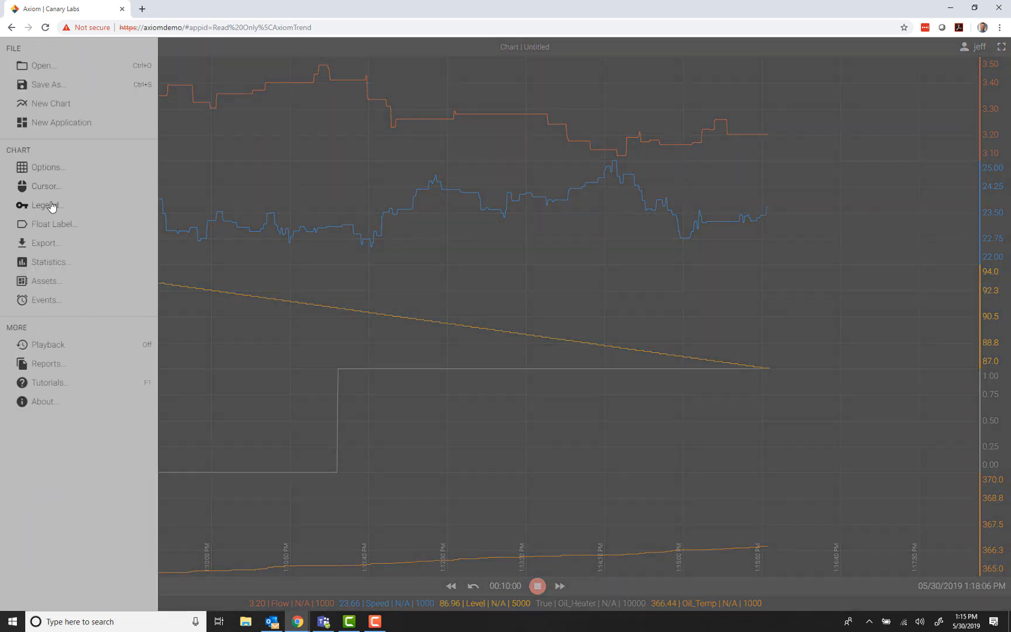
pyautogui.click(54, 203)
pyautogui.moveTo(378, 204); pyautogui.dragTo(385, 211)
pyautogui.click(477, 211)
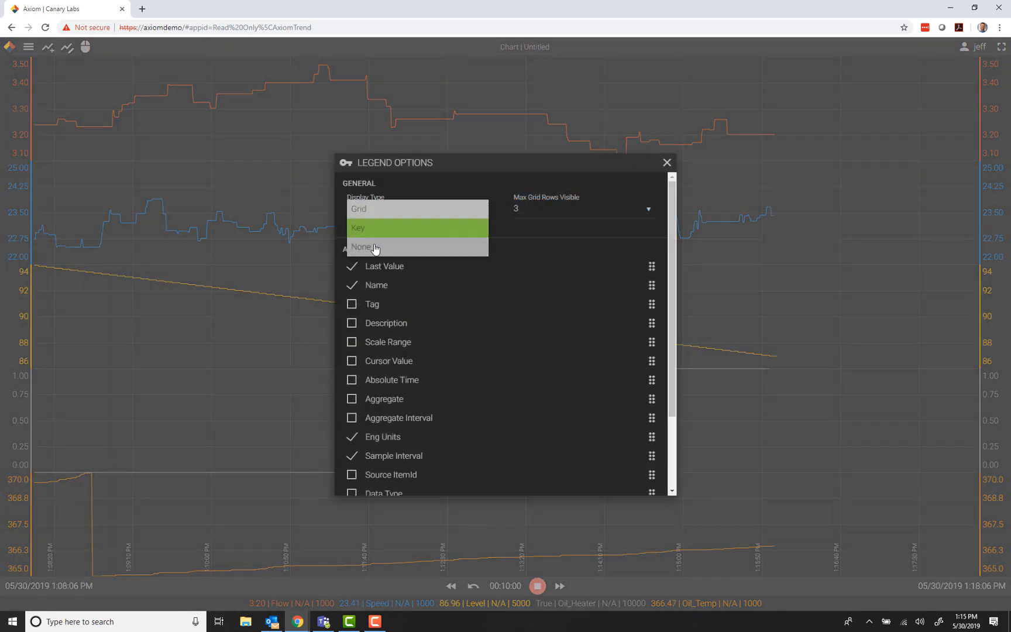
pyautogui.click(369, 211)
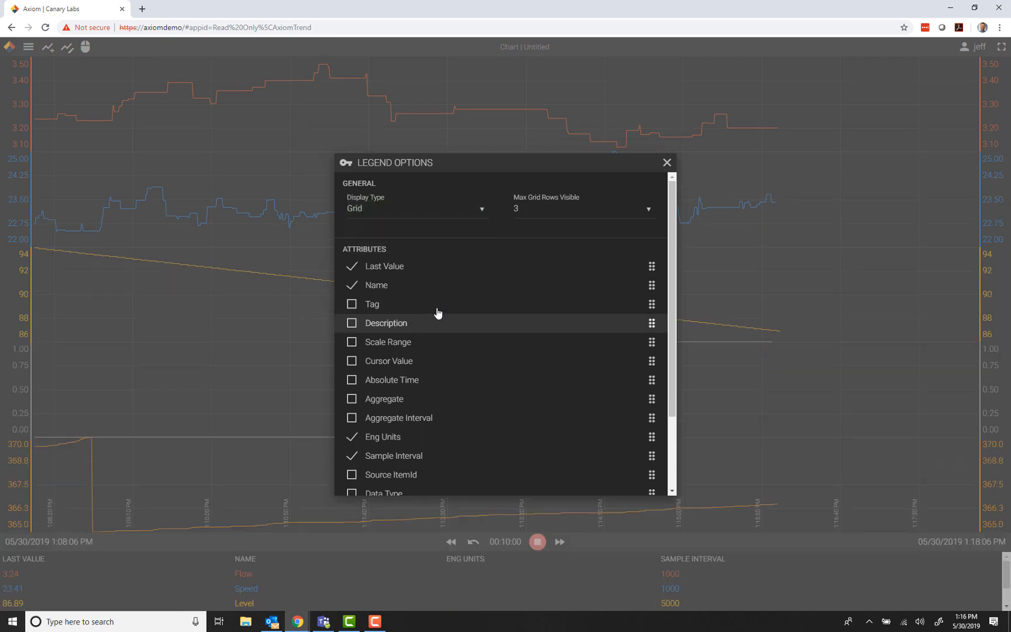
pyautogui.click(668, 163)
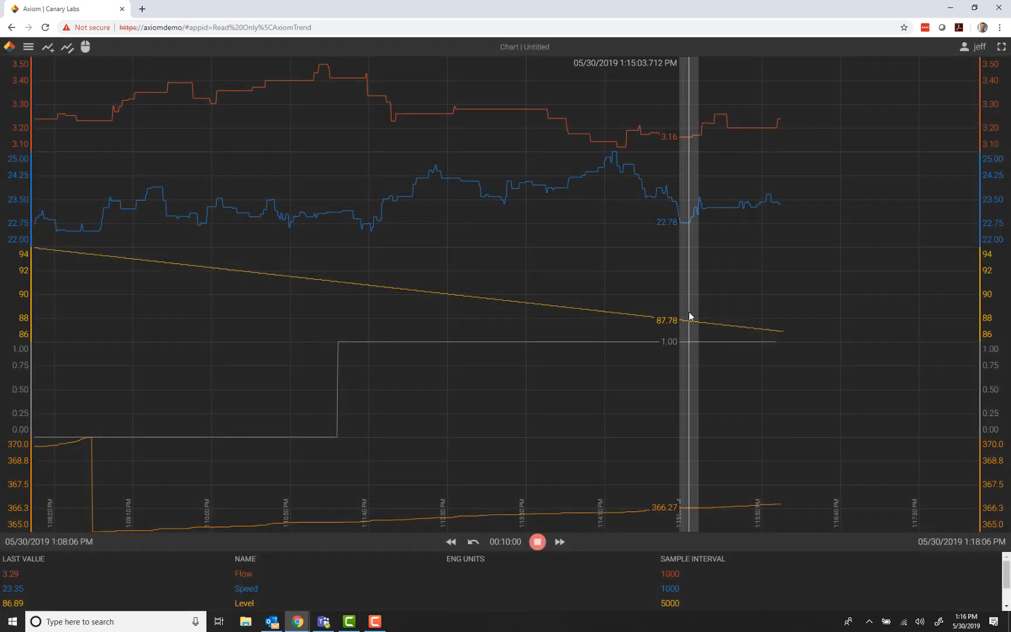
pyautogui.moveTo(800, 253); pyautogui.dragTo(18, 52)
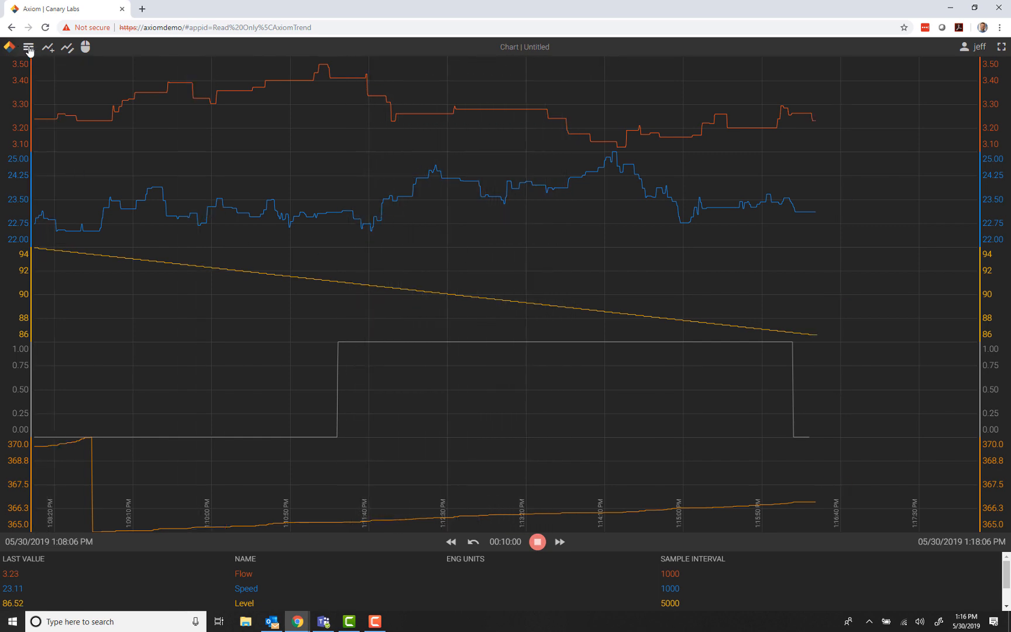
pyautogui.click(28, 47)
pyautogui.click(42, 207)
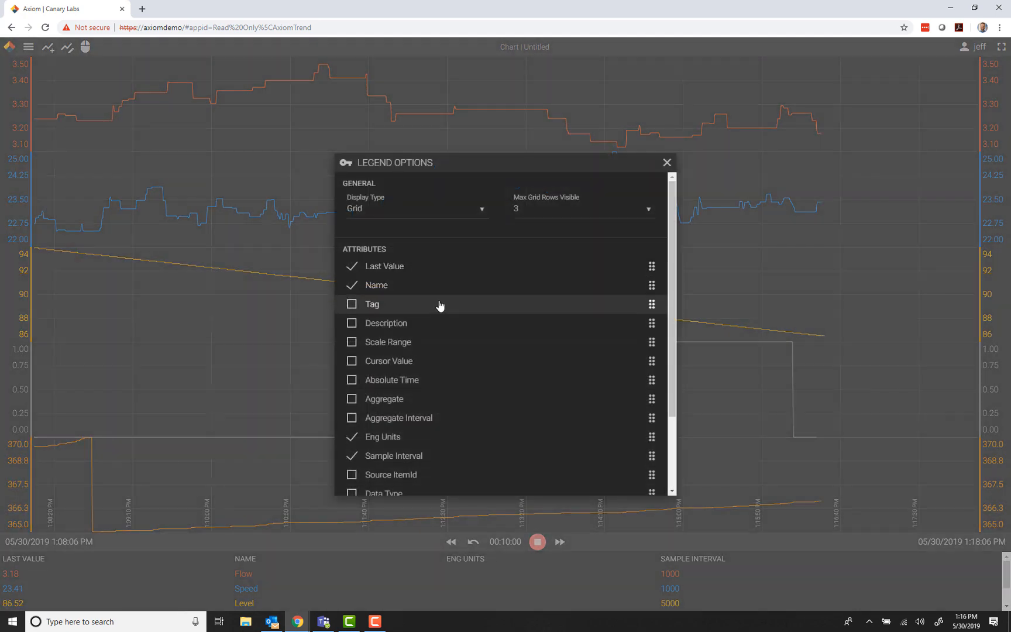
pyautogui.click(667, 162)
# Add Tag and Absolute Time to the cursor label attributes and order them as Cursor Value, Absolute Time, Tag.
pyautogui.click(28, 47)
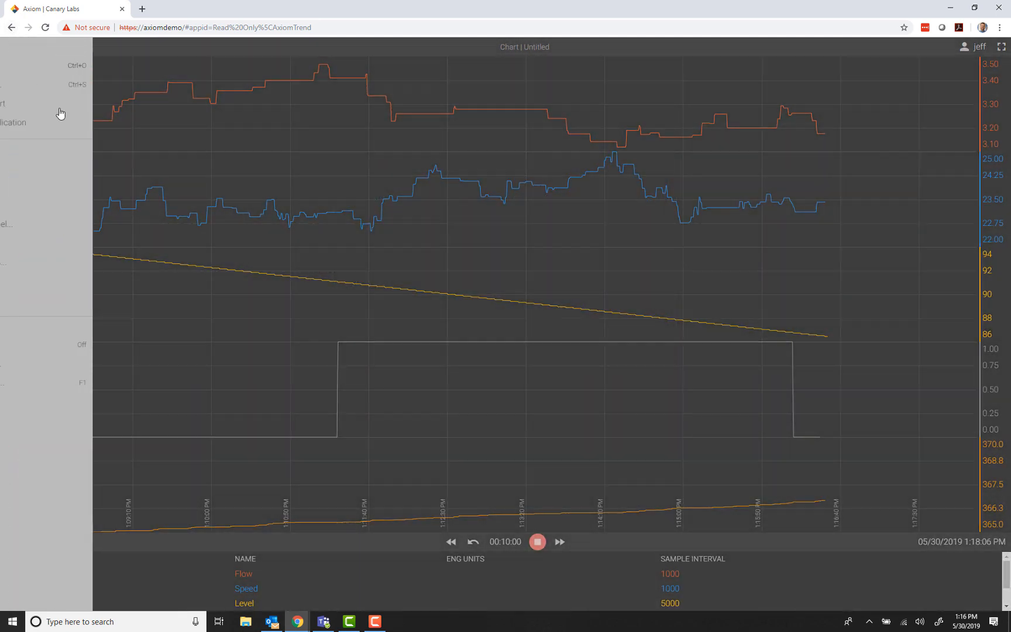
pyautogui.click(40, 187)
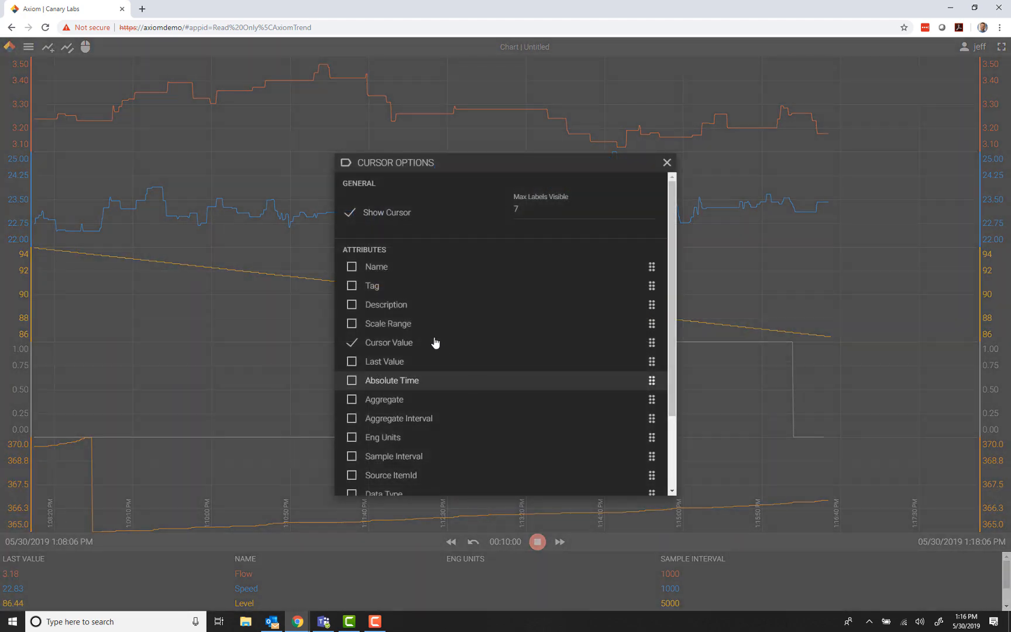
pyautogui.click(352, 285)
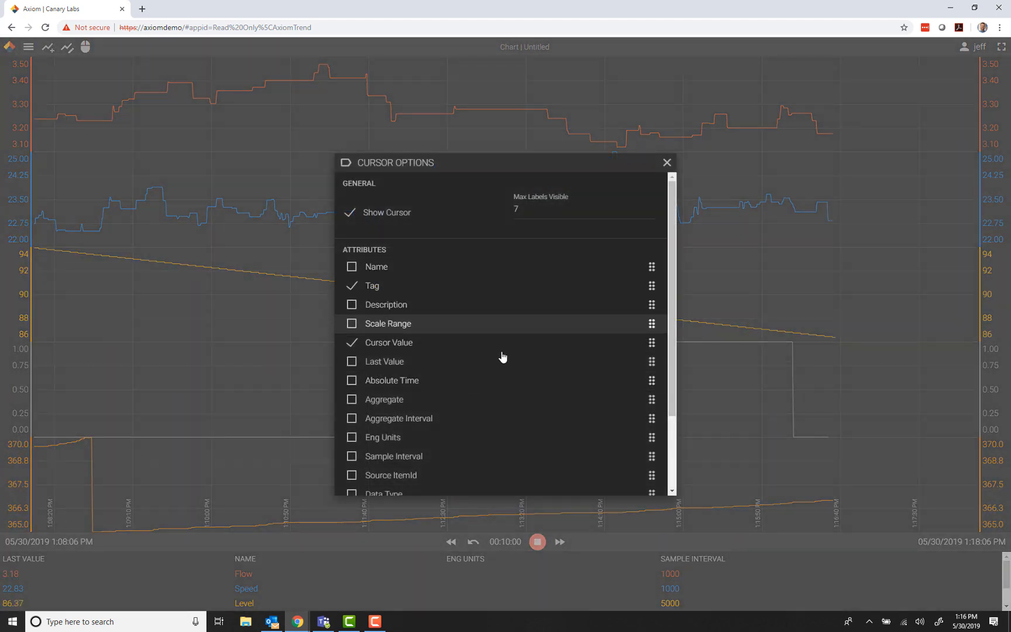
pyautogui.click(352, 381)
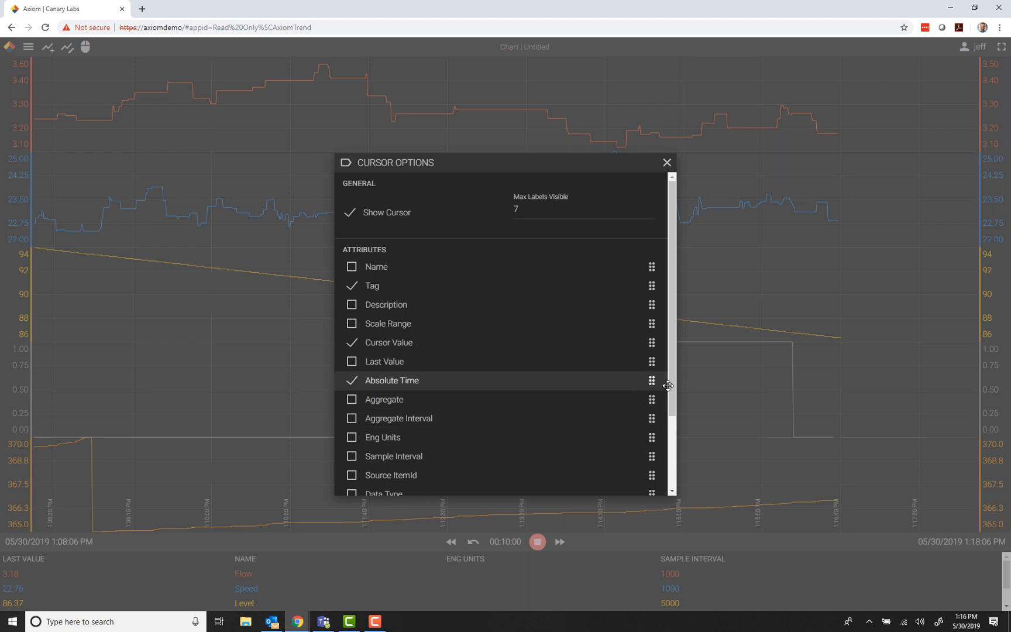
pyautogui.moveTo(652, 342); pyautogui.dragTo(654, 287)
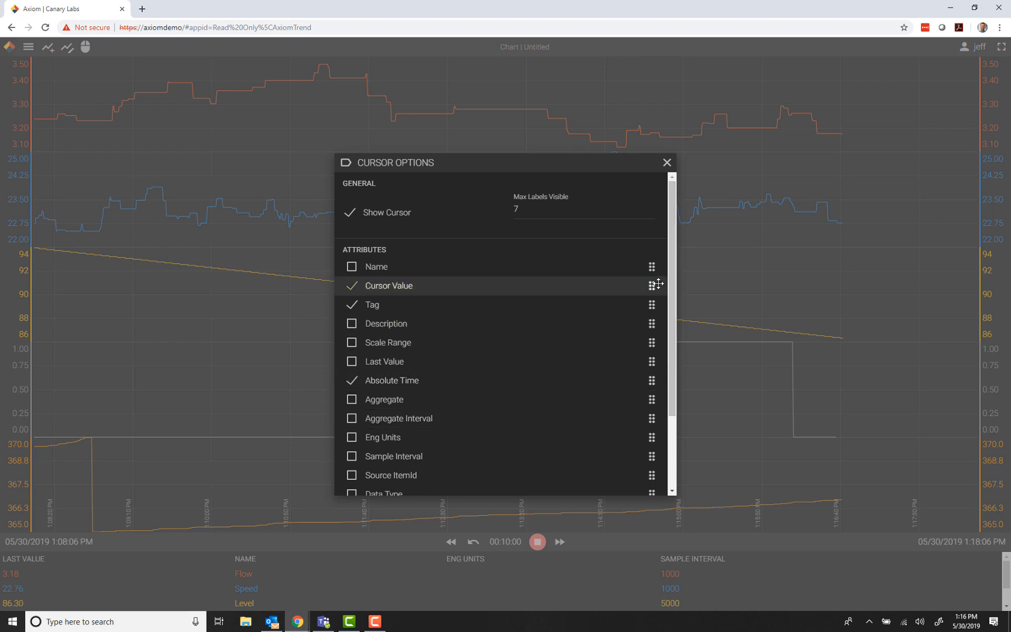
pyautogui.moveTo(654, 381); pyautogui.dragTo(651, 304)
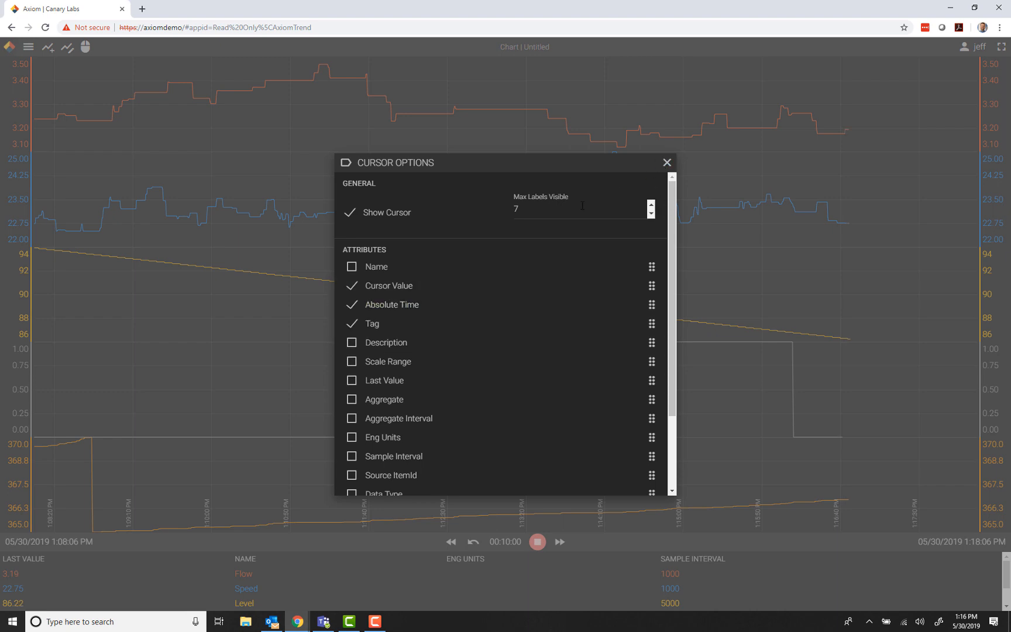
# Limit the cursor to a maximum of 1 visible label.
pyautogui.doubleClick(533, 210)
pyautogui.write('1')
pyautogui.click(666, 162)
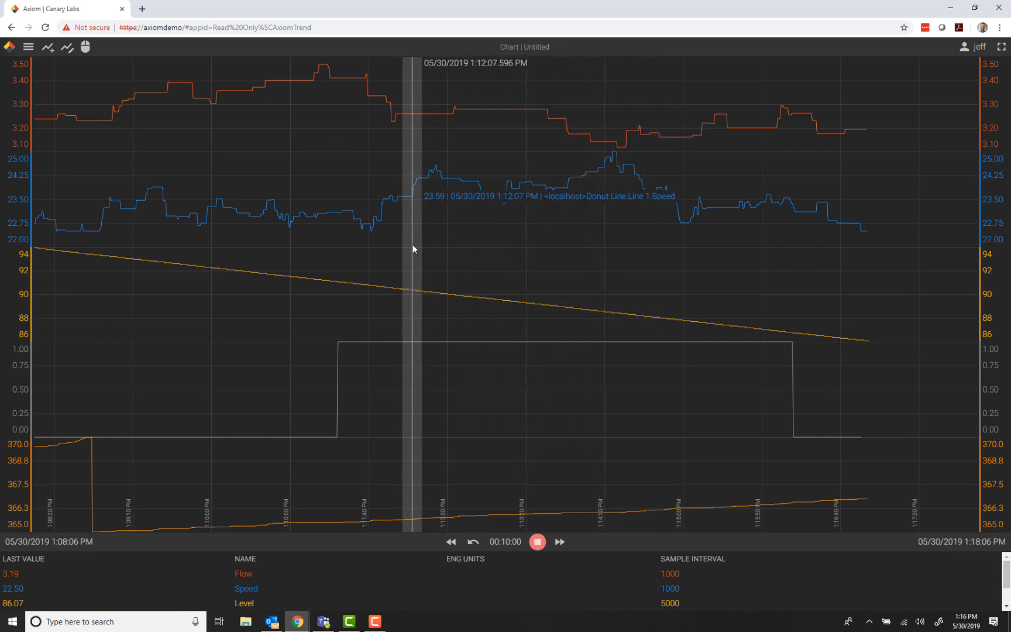
# Link the Speed trend's band with the Flow trend's band so both share one band.
pyautogui.click(992, 215)
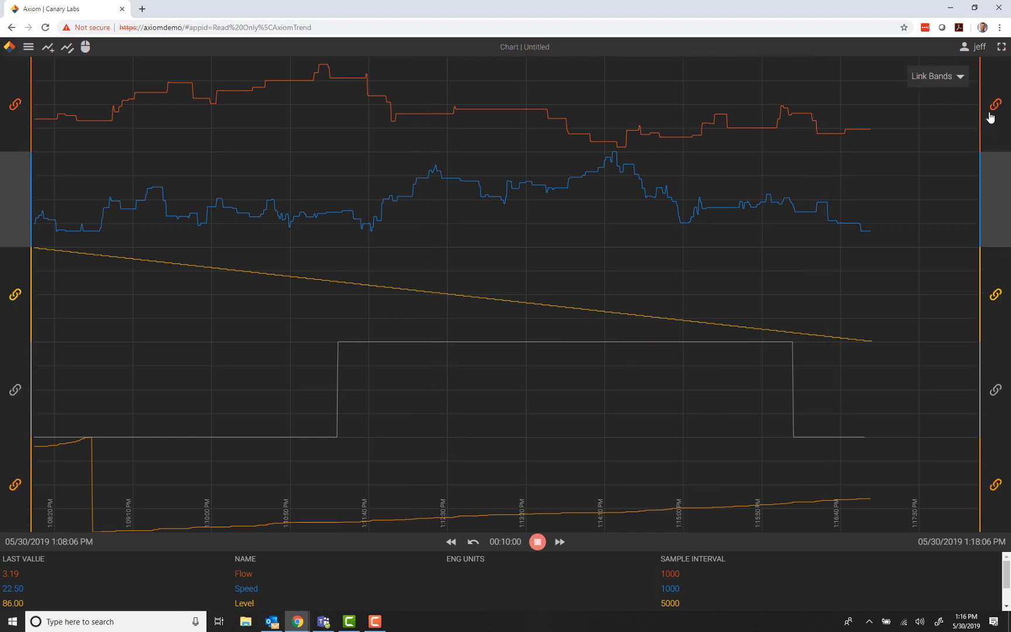
pyautogui.click(997, 107)
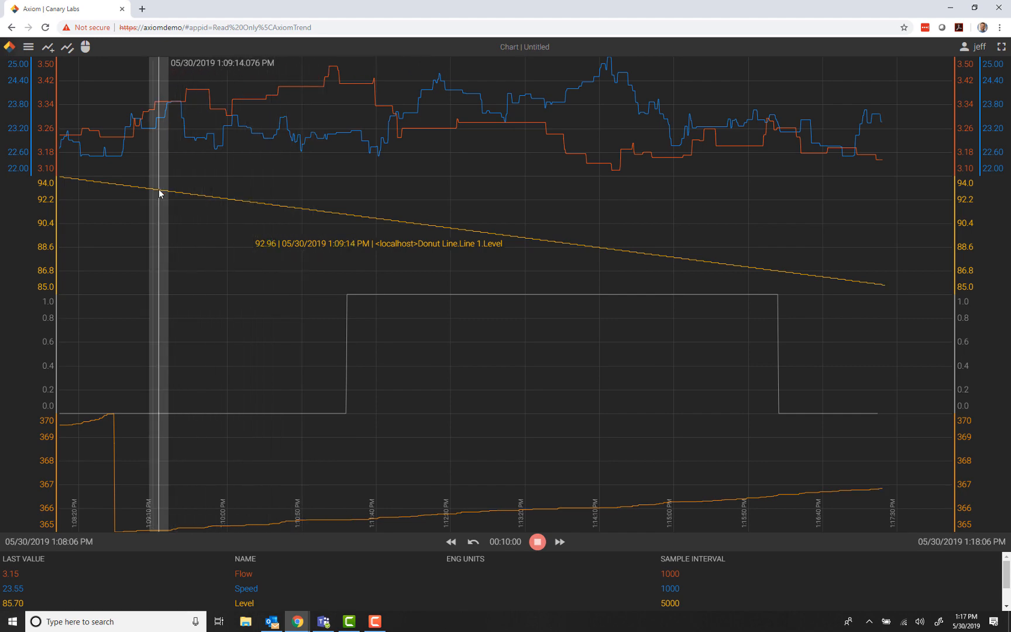
# Review the available cursor attributes and set the cursor's maximum visible labels to 3.
pyautogui.click(24, 48)
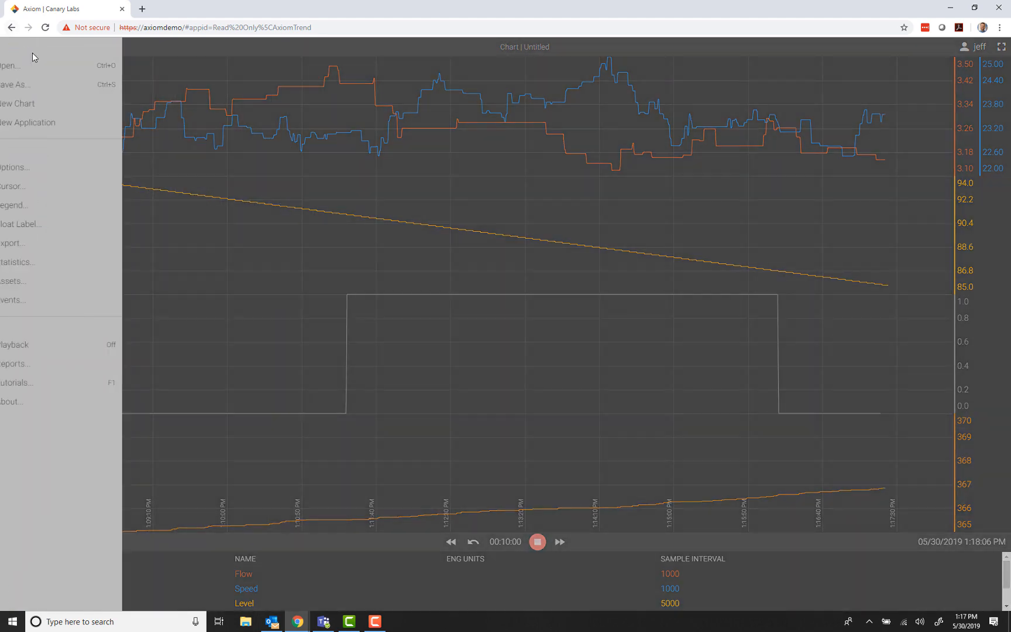
pyautogui.click(47, 186)
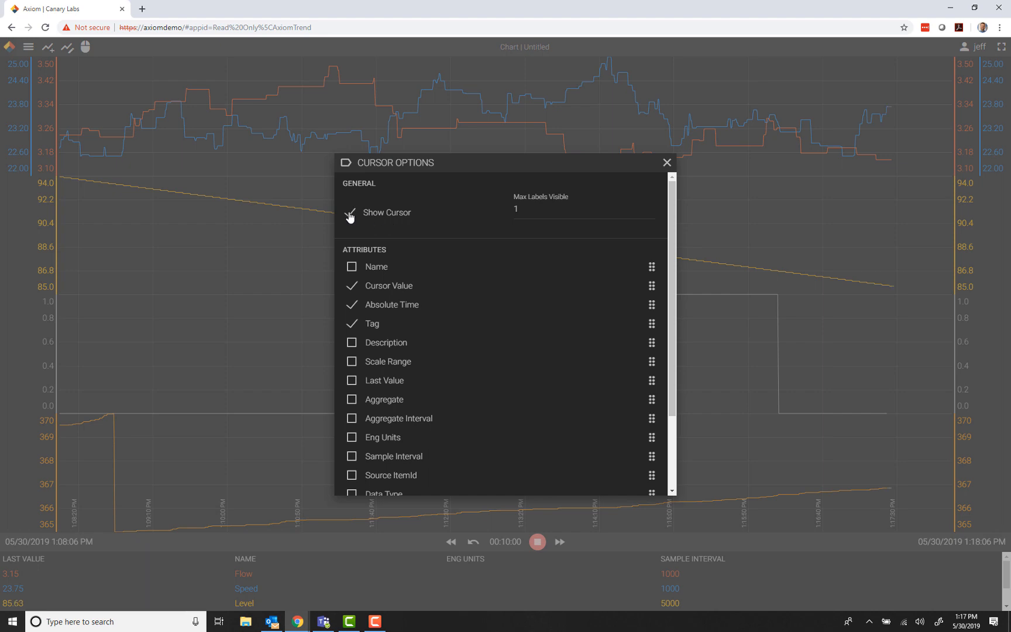
pyautogui.scroll(-3, 580, 369)
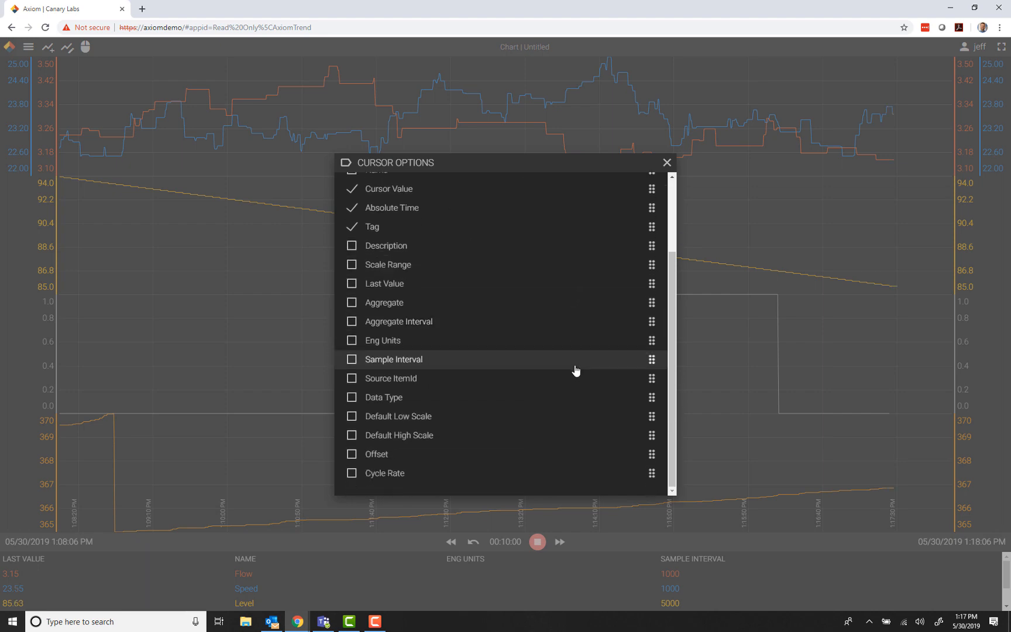
pyautogui.scroll(3, 579, 252)
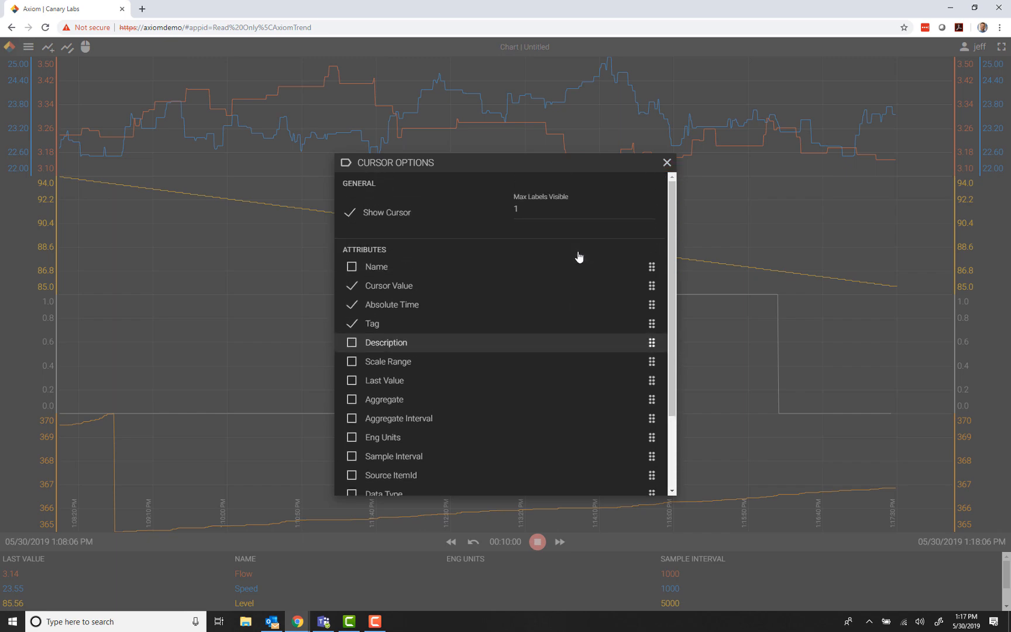
pyautogui.doubleClick(522, 203)
pyautogui.write('3')
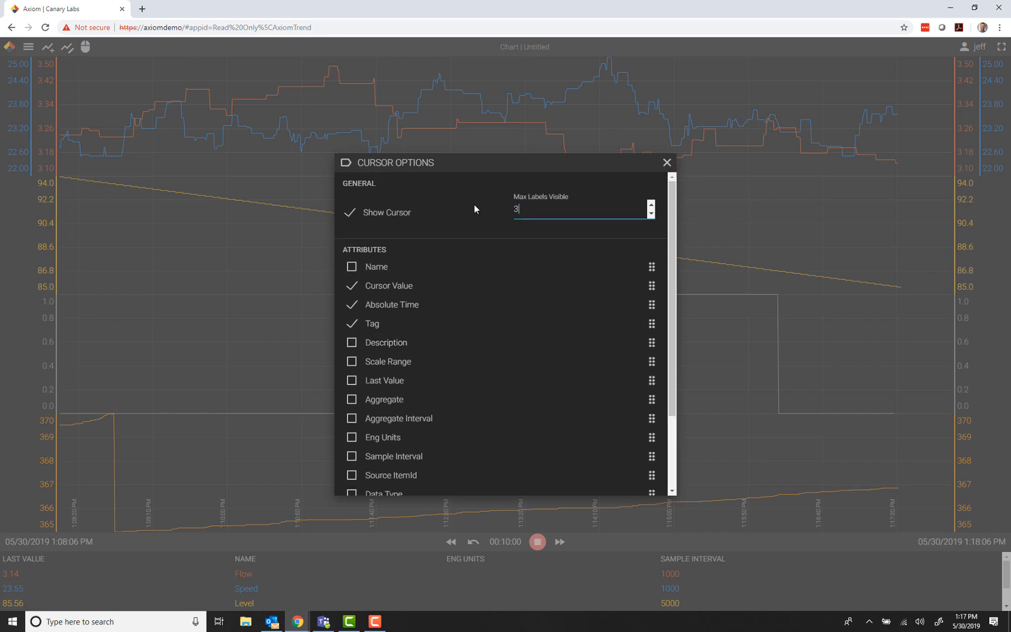
pyautogui.click(454, 232)
pyautogui.click(666, 163)
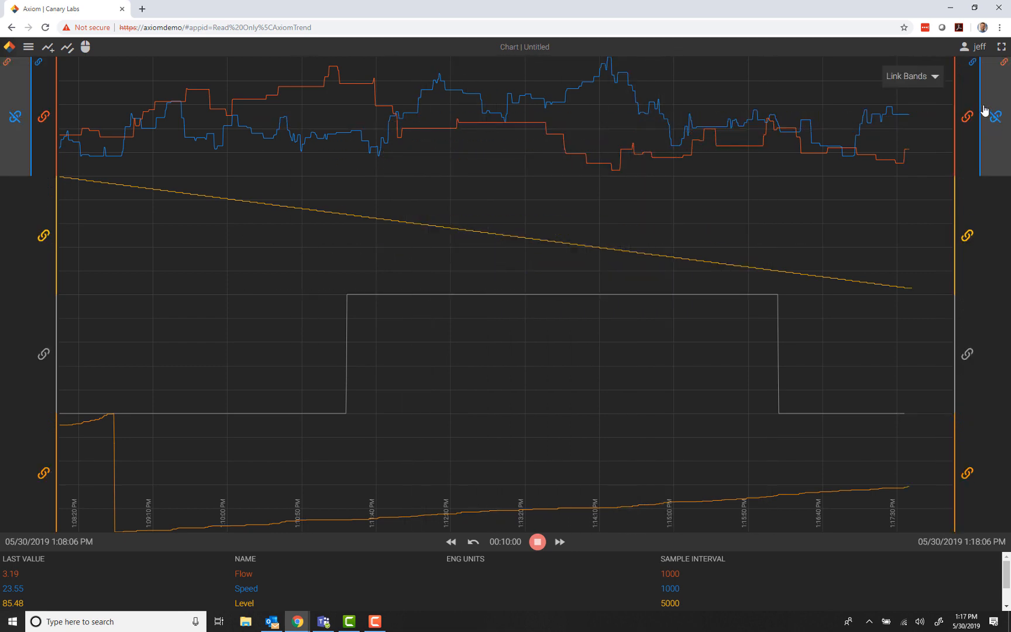
# Unlink the Speed trend's band from the Flow trend's band.
pyautogui.click(996, 124)
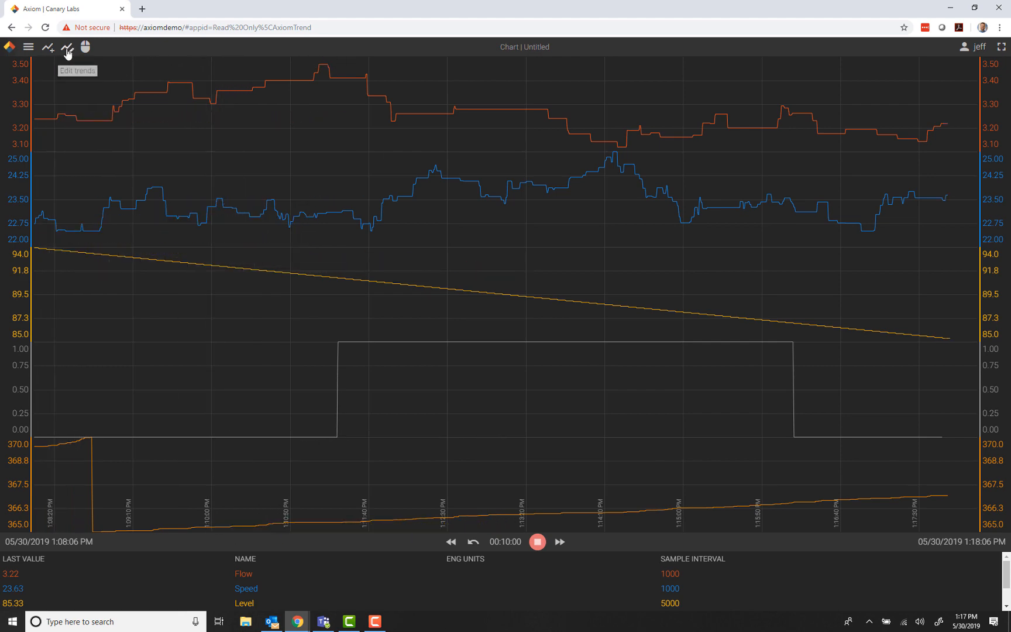
# Turn on the float labels for all five trends in the chart.
pyautogui.click(68, 51)
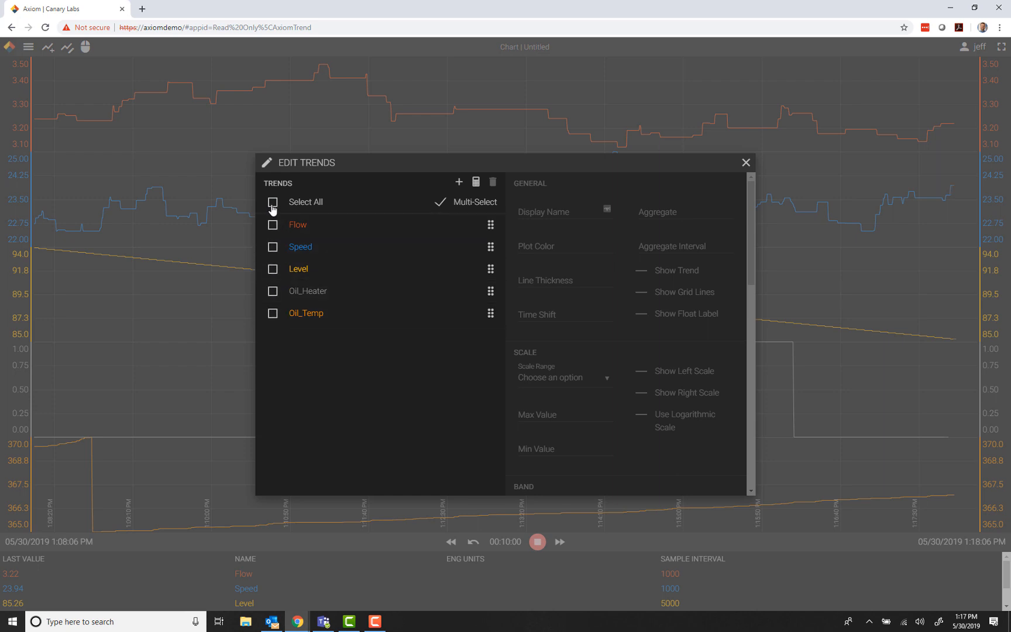
pyautogui.click(273, 202)
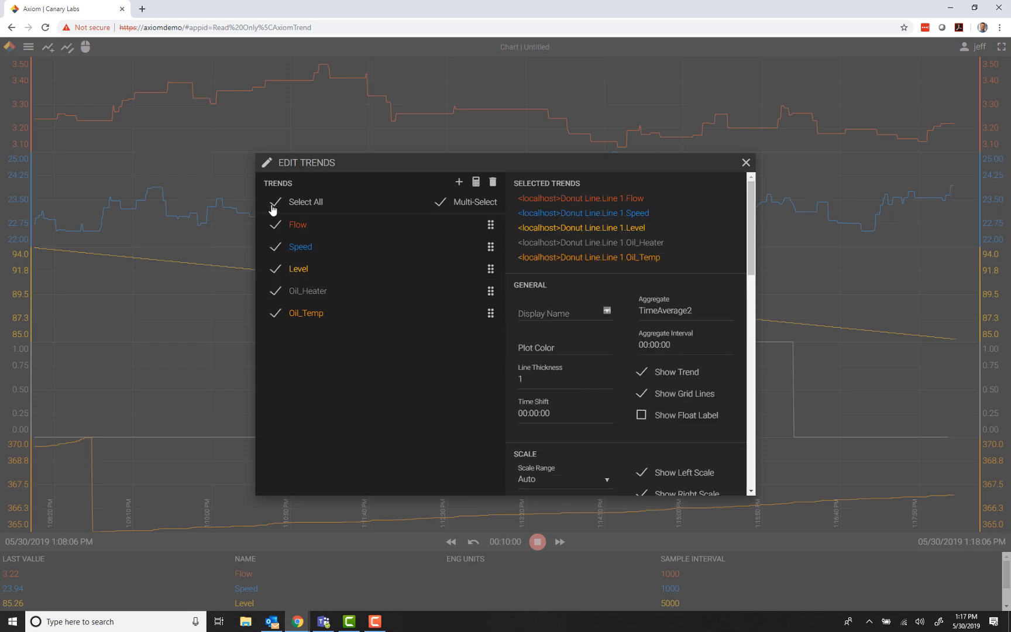
pyautogui.click(642, 416)
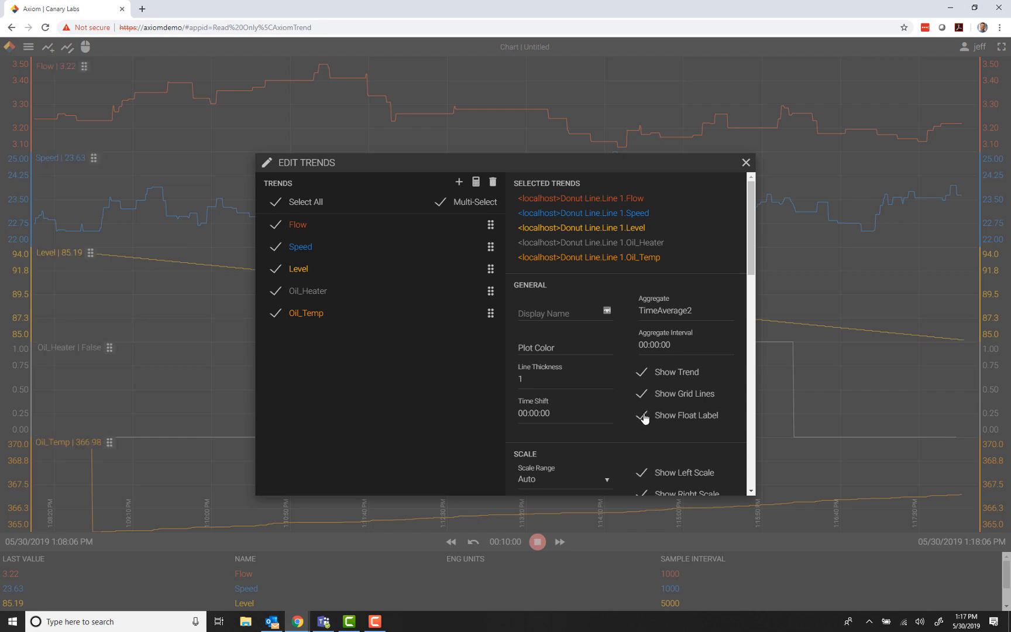
pyautogui.click(746, 164)
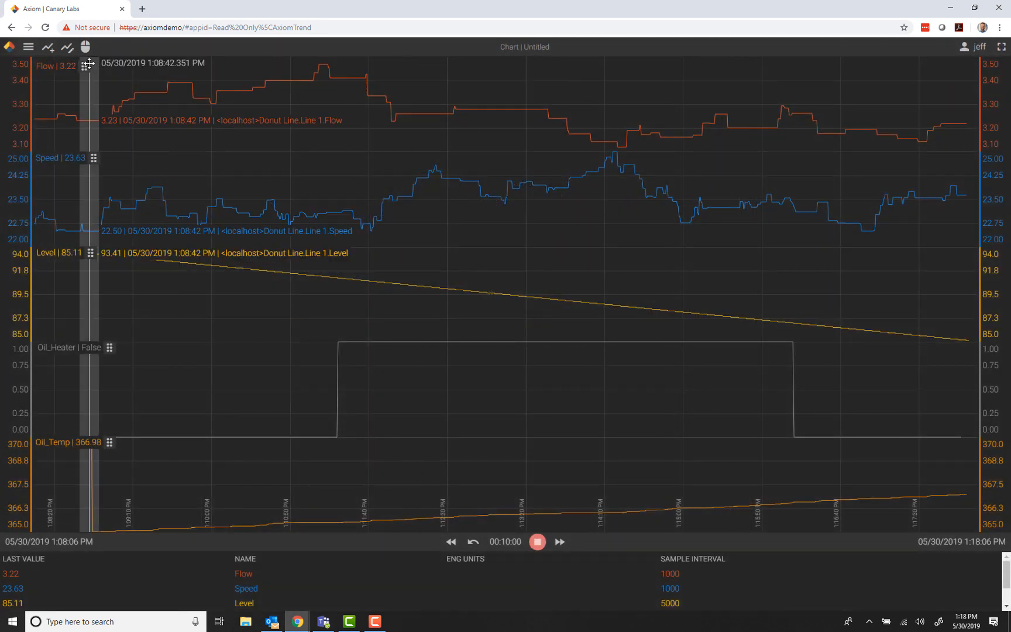
pyautogui.moveTo(89, 63); pyautogui.dragTo(87, 161)
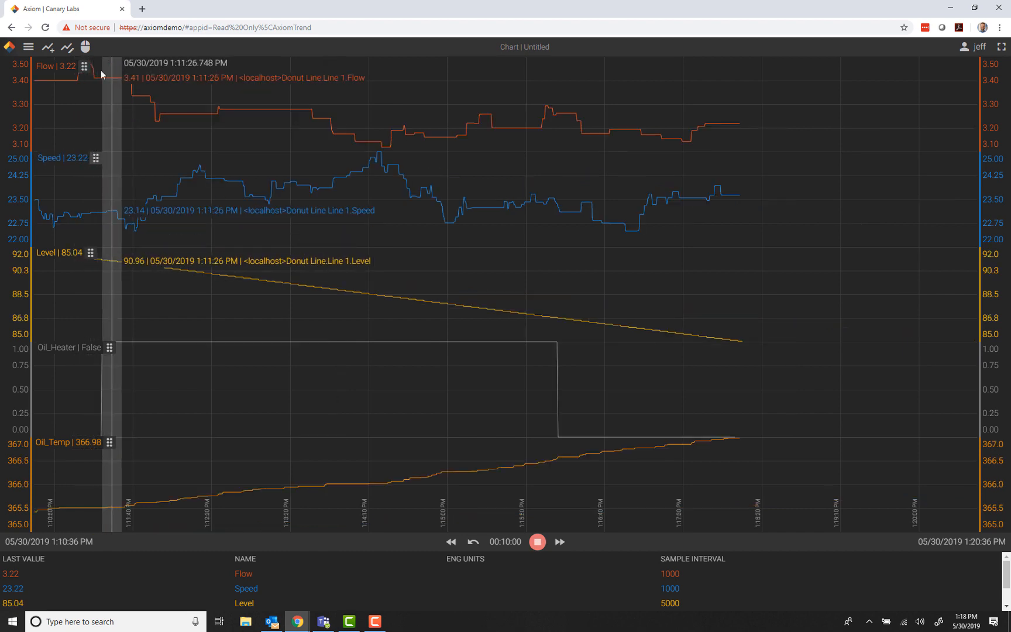
# Add Aggregate and Aggregate Interval to the float label attributes and remove Last Value.
pyautogui.click(29, 47)
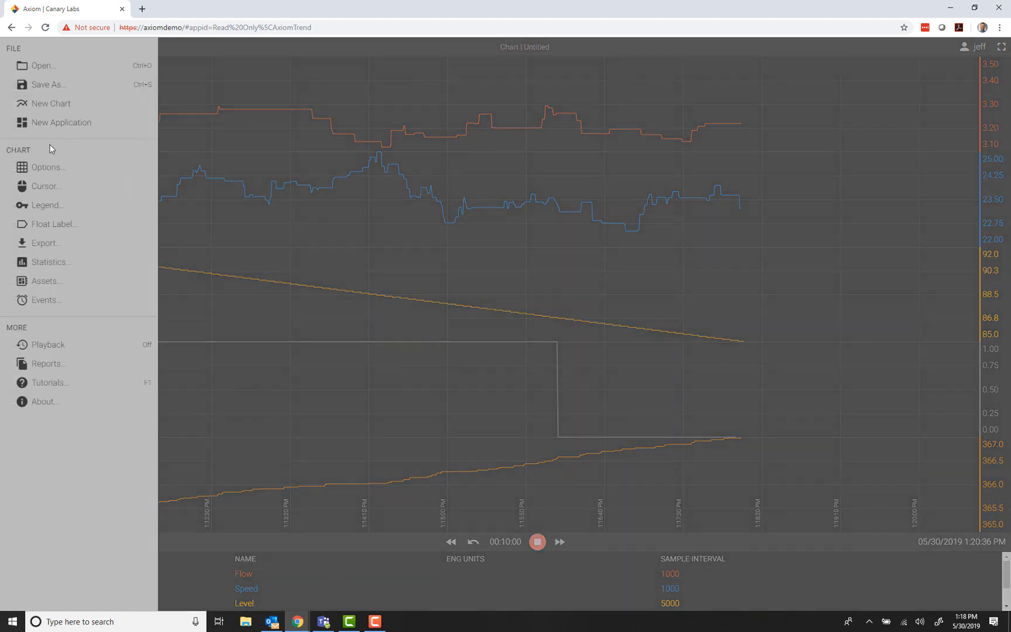
pyautogui.click(41, 224)
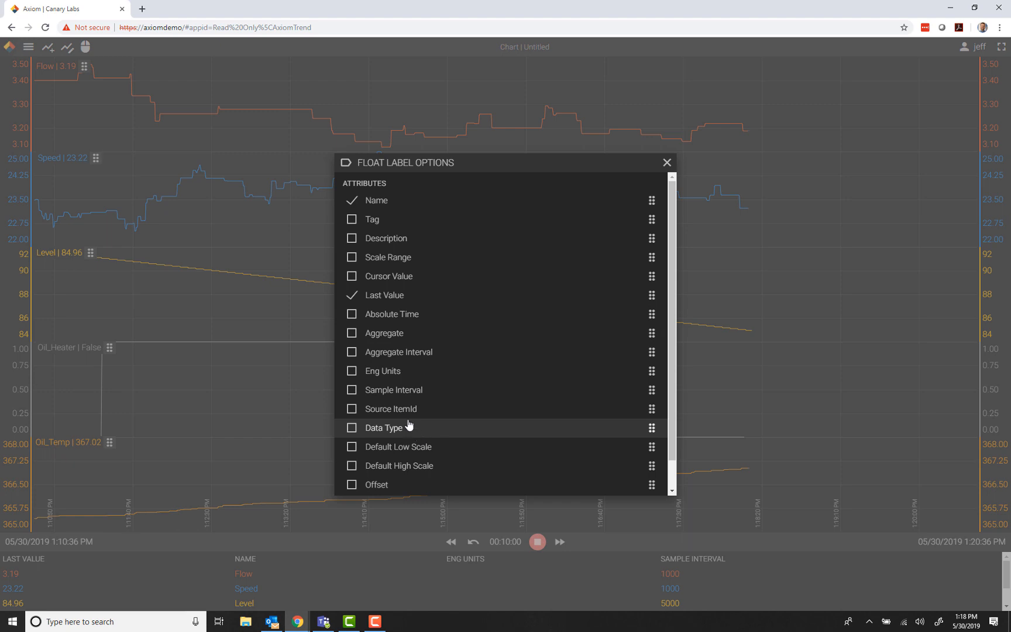
pyautogui.click(351, 334)
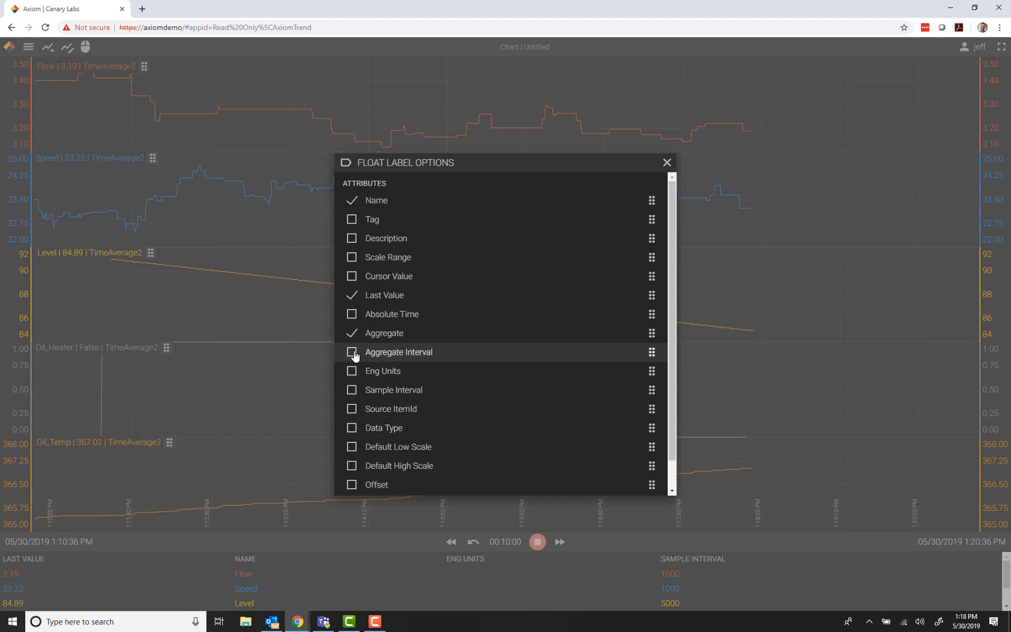
pyautogui.click(351, 353)
pyautogui.click(352, 295)
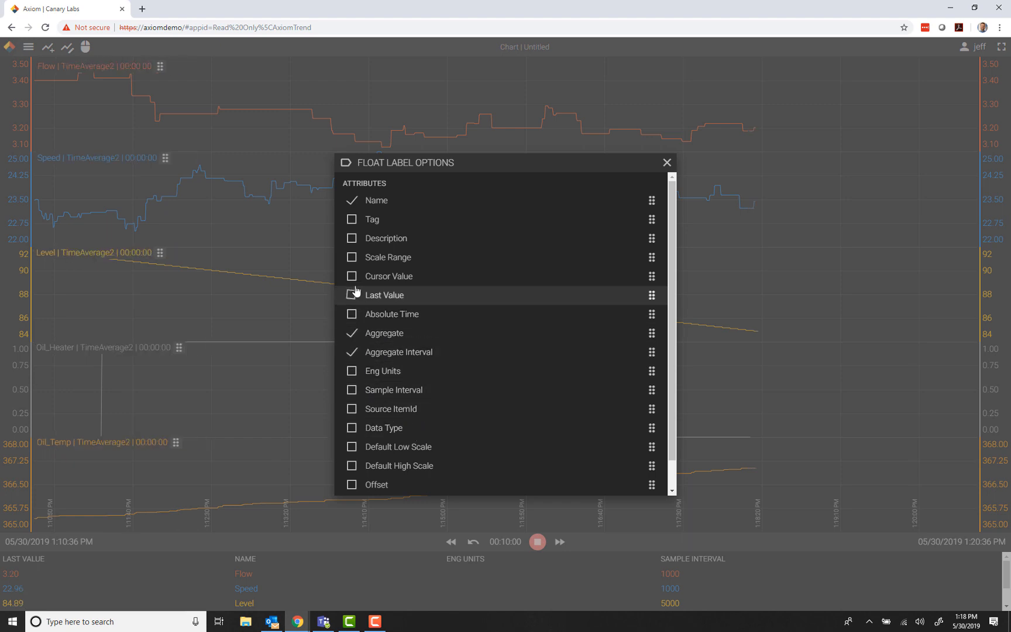
pyautogui.click(667, 162)
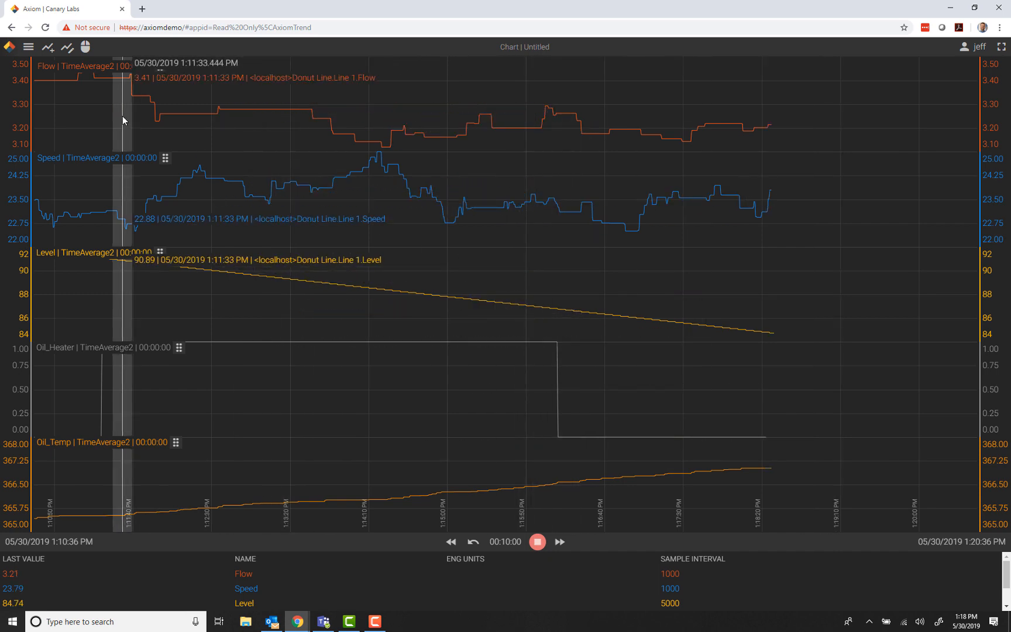
# Set the chart title to "Demo Graph" and keep the bands option on Auto.
pyautogui.click(28, 47)
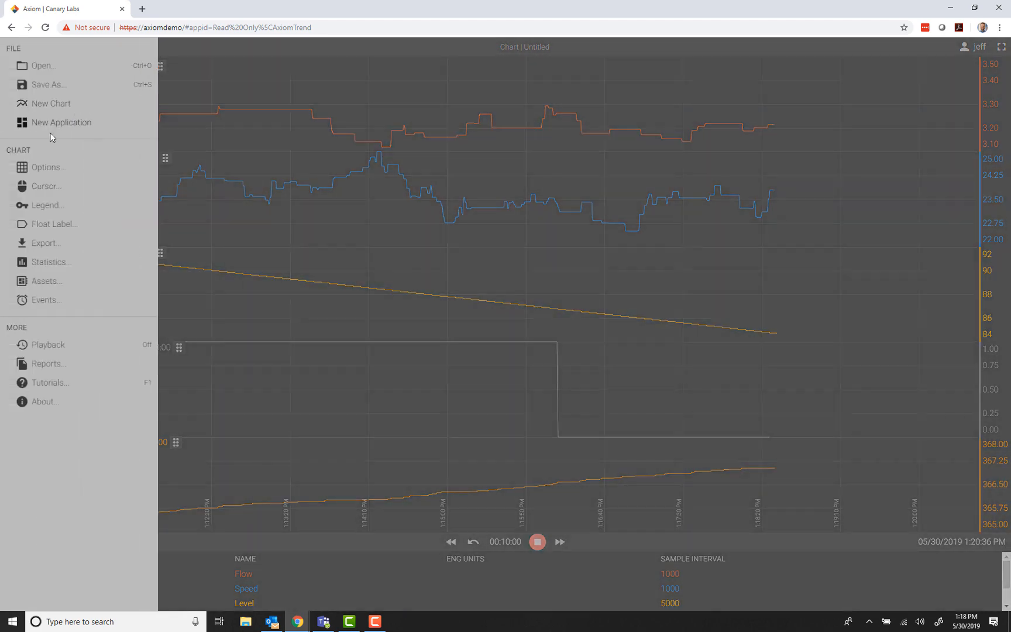
pyautogui.click(53, 169)
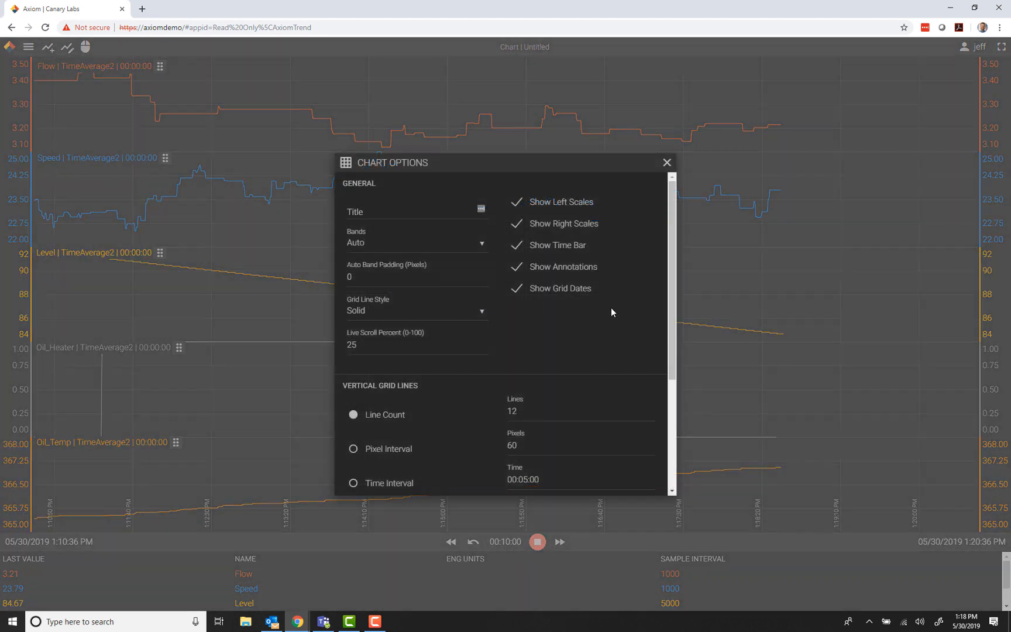
pyautogui.click(370, 210)
pyautogui.click(484, 246)
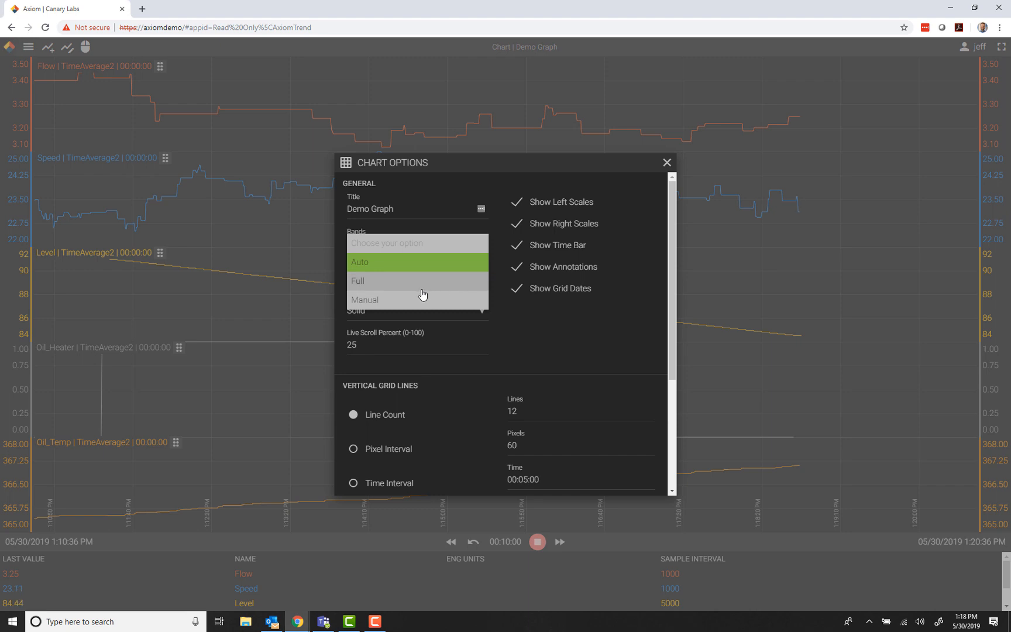
pyautogui.click(384, 265)
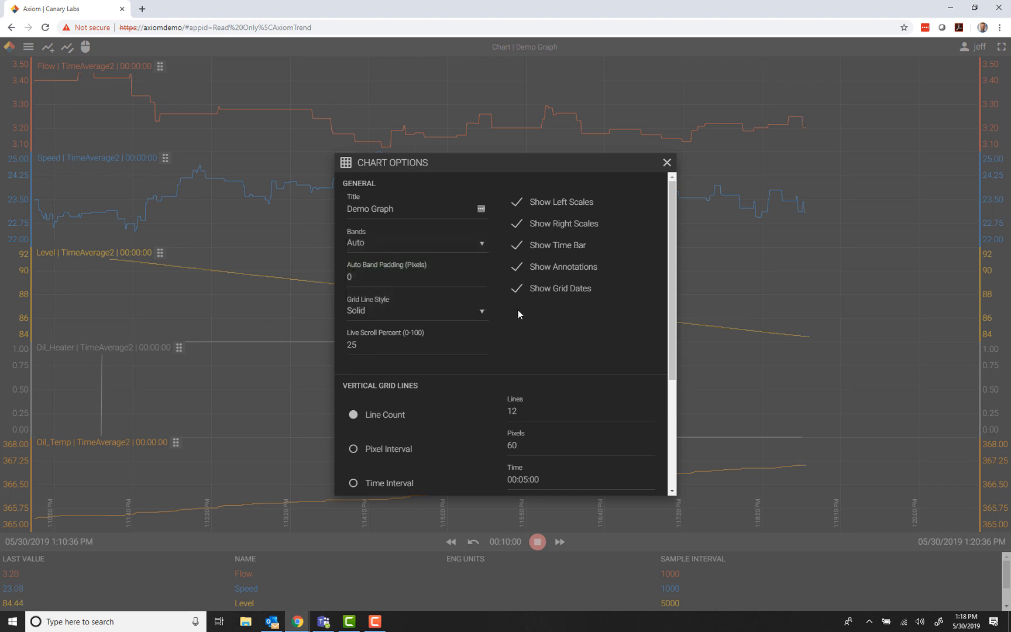
# Hide the chart's left scales and grid dates.
pyautogui.click(518, 205)
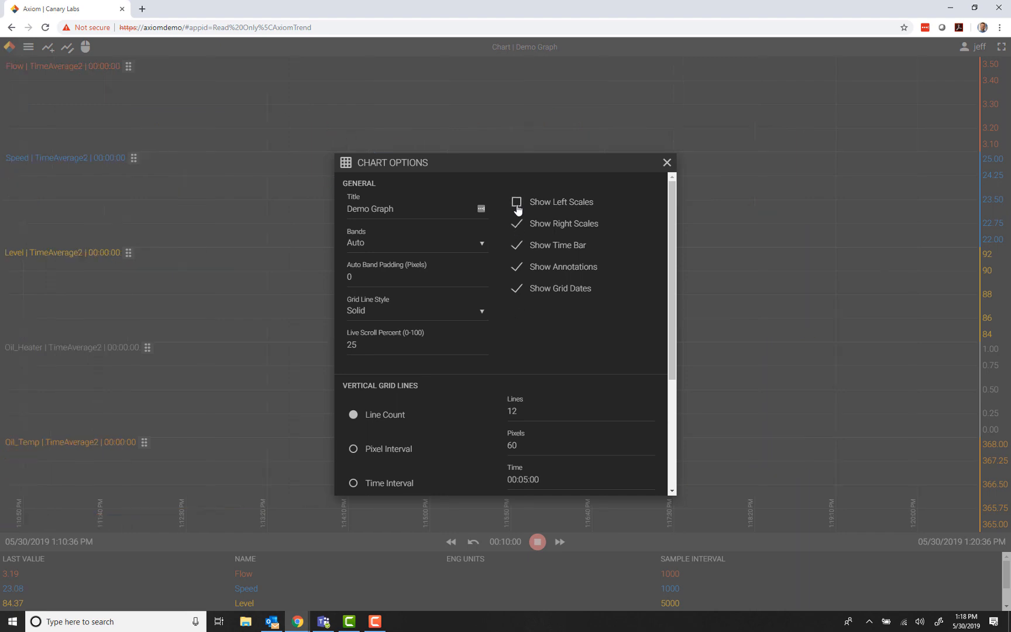
pyautogui.click(518, 205)
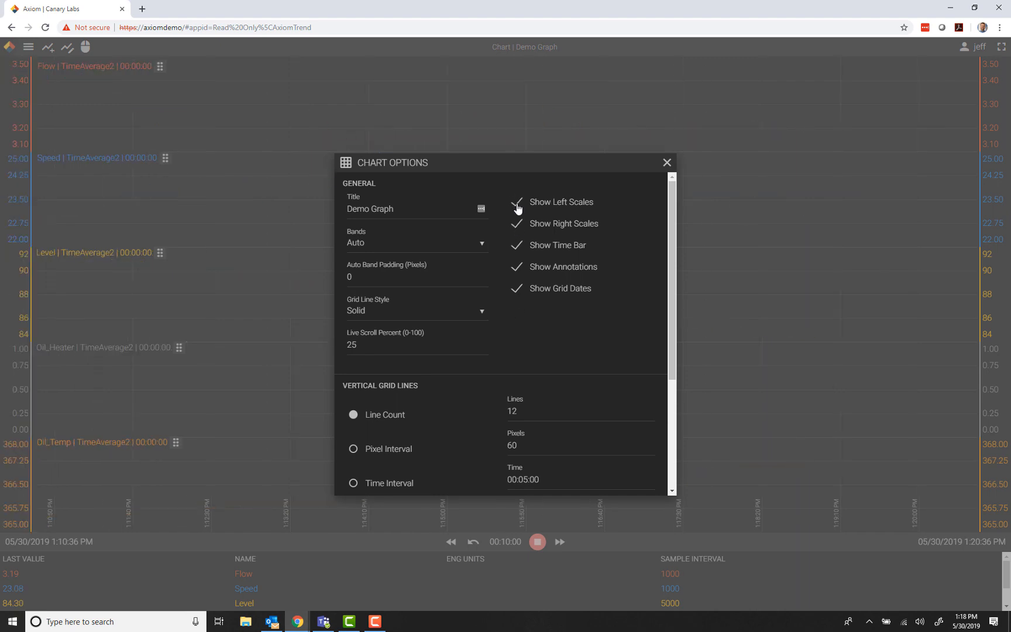
pyautogui.click(518, 205)
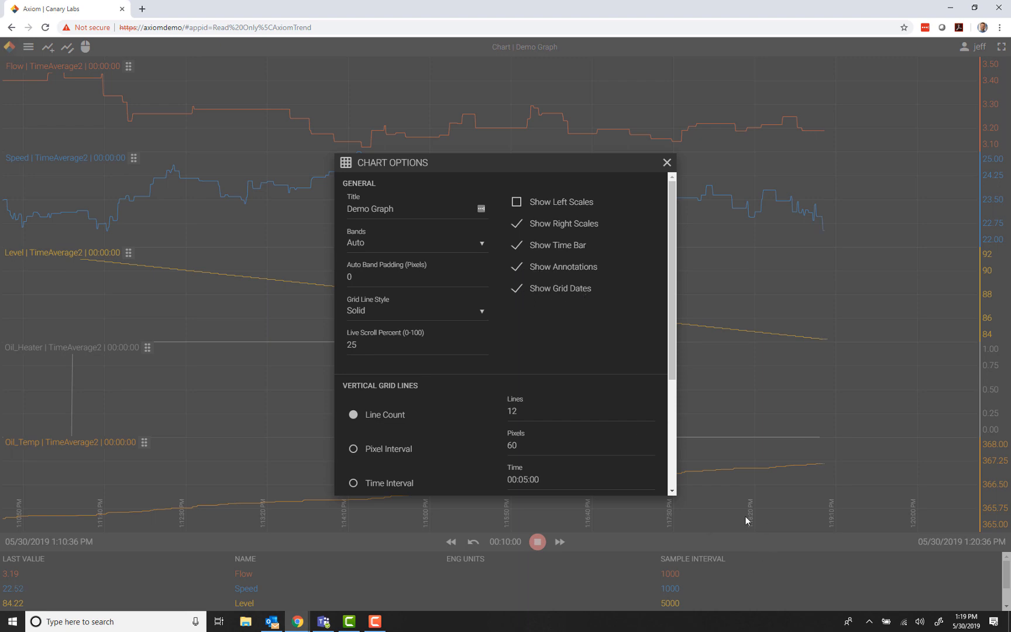
pyautogui.click(516, 289)
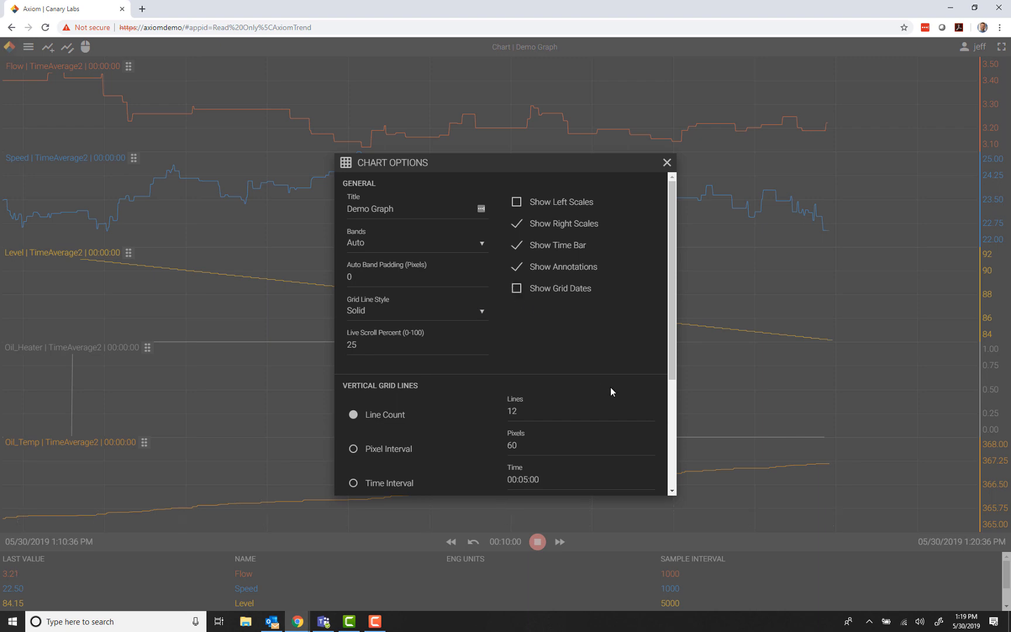
# Space the vertical grid lines by a time interval of 00:02:00.
pyautogui.scroll(-3, 454, 299)
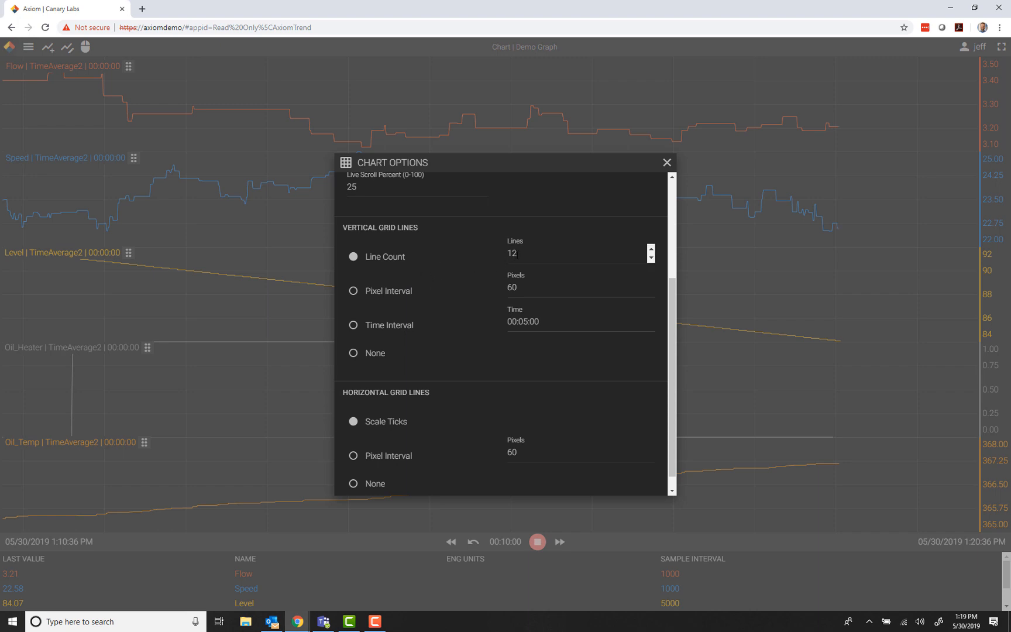
pyautogui.click(354, 327)
pyautogui.click(530, 324)
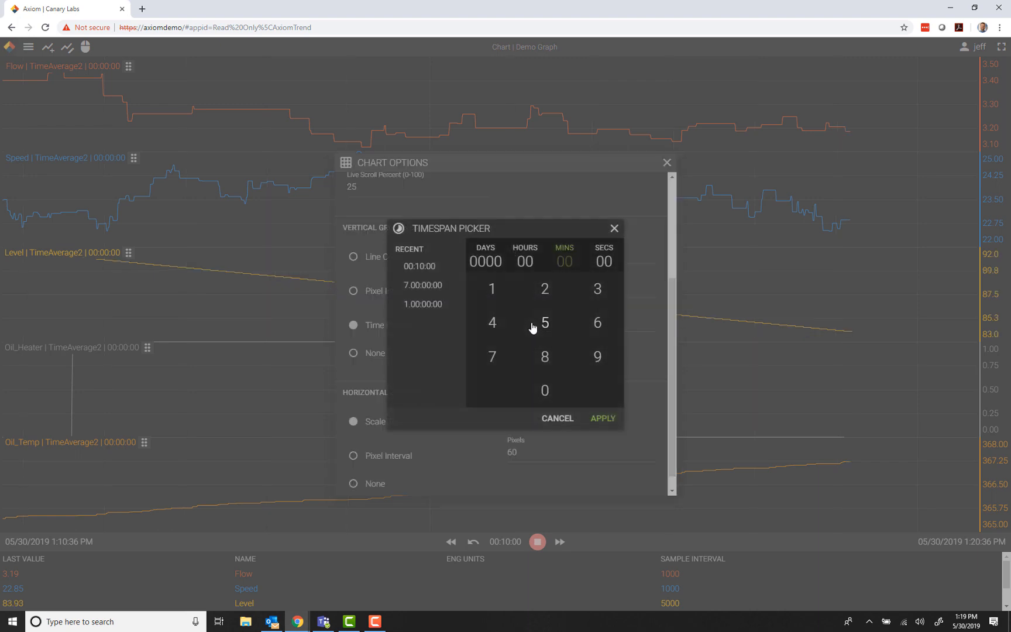
pyautogui.click(542, 290)
pyautogui.click(602, 419)
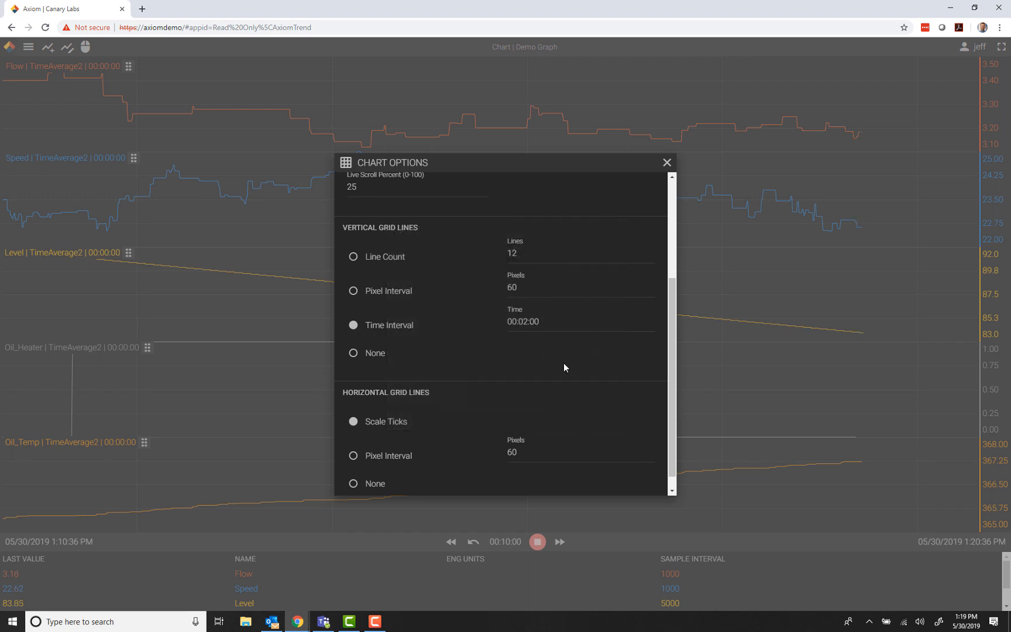
# Set both the vertical and horizontal grid lines to None and return to the chart.
pyautogui.click(353, 257)
pyautogui.scroll(-1, 537, 342)
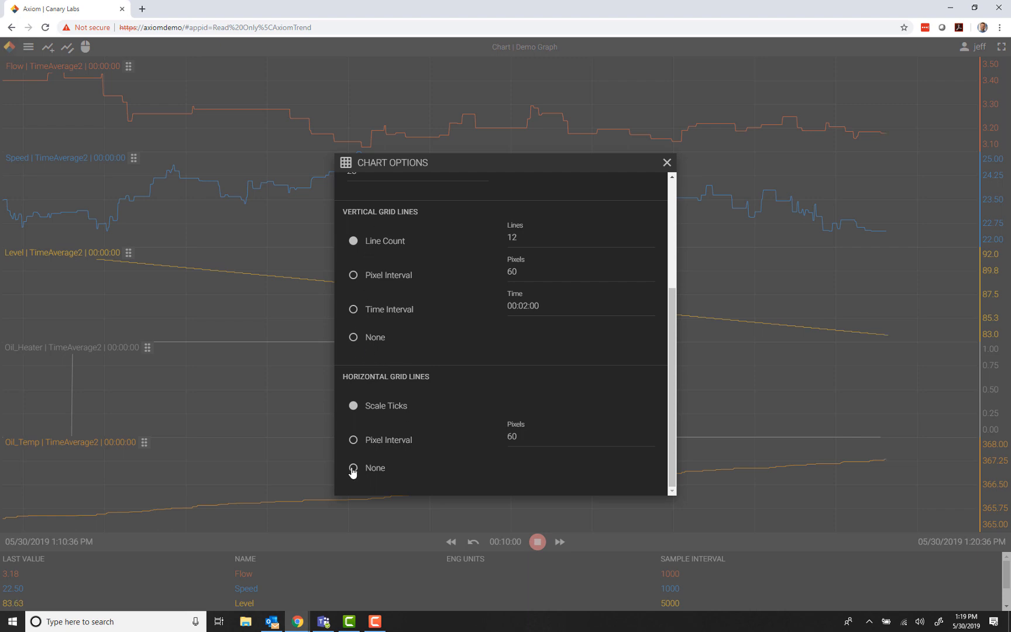
pyautogui.click(352, 337)
pyautogui.click(668, 163)
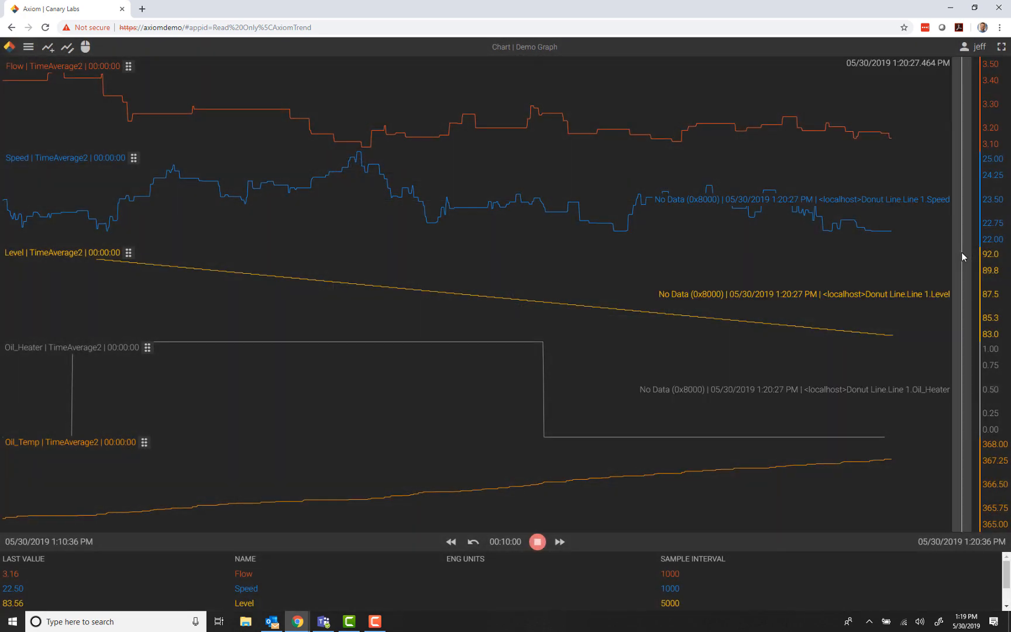
pyautogui.moveTo(962, 256); pyautogui.dragTo(29, 88)
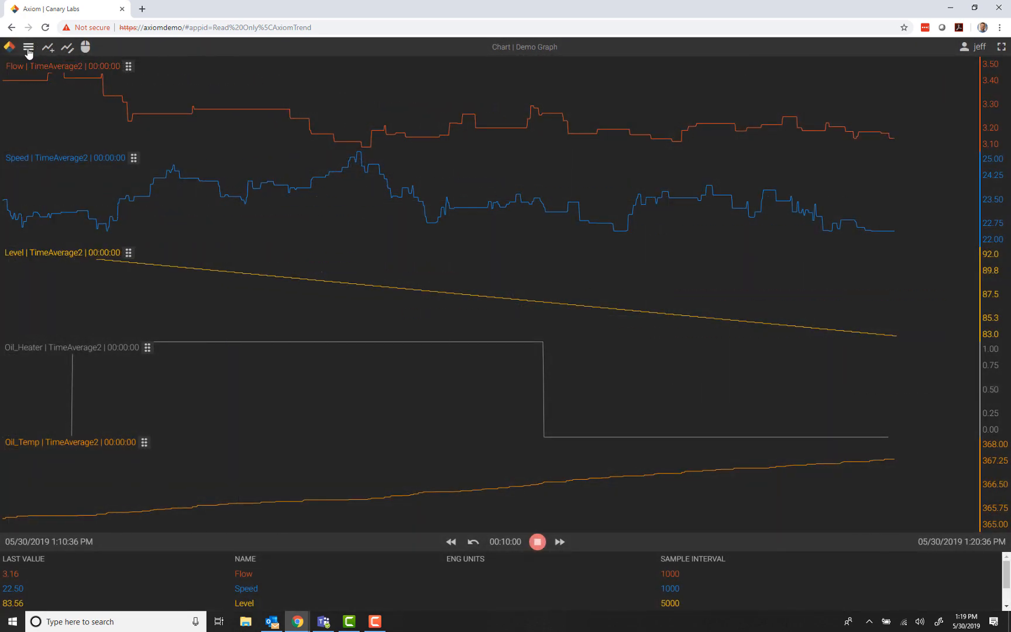
# Set the horizontal grid lines to Scale Ticks and the vertical grid lines to Line Count.
pyautogui.click(28, 51)
pyautogui.click(39, 165)
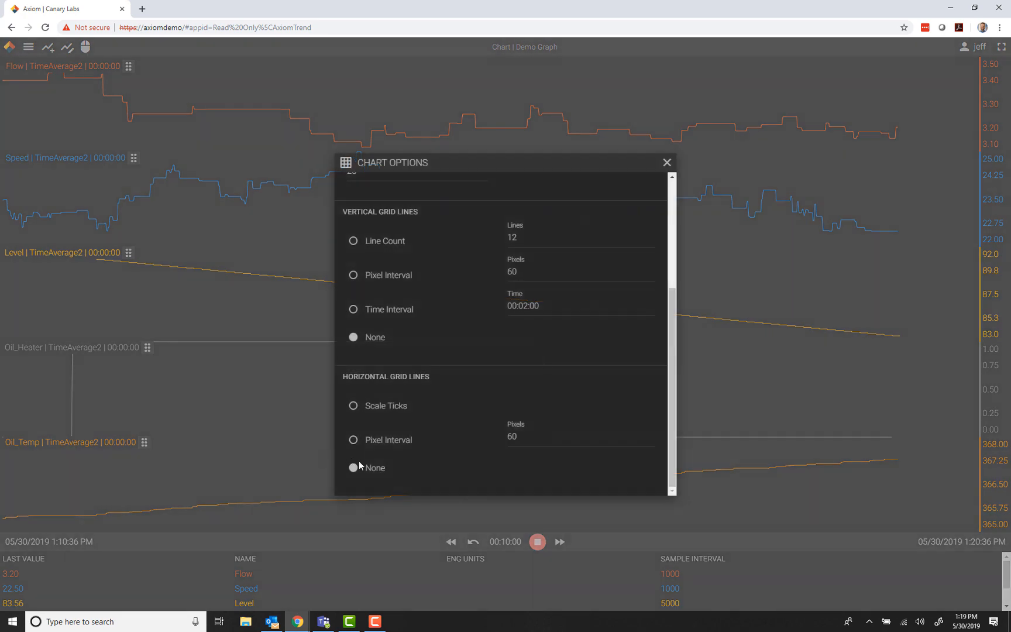
pyautogui.click(352, 407)
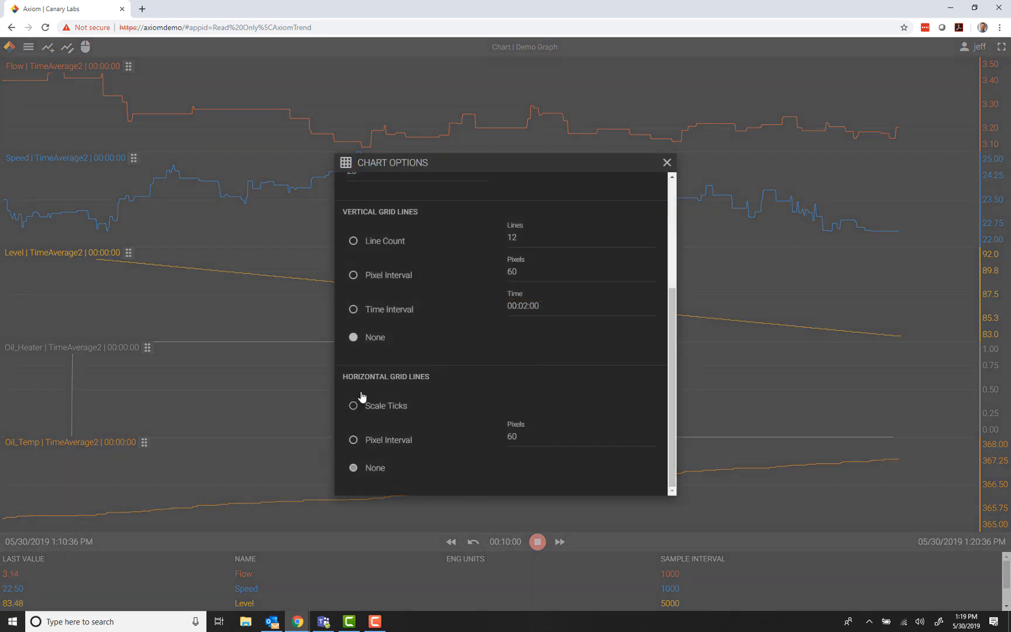
pyautogui.click(353, 242)
pyautogui.click(667, 162)
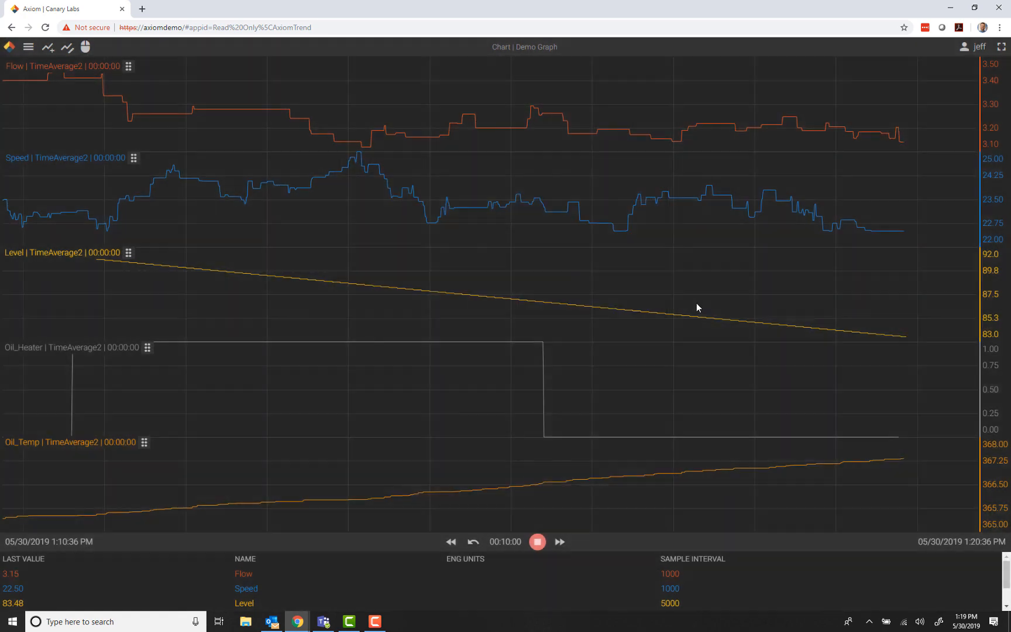
pyautogui.moveTo(678, 382); pyautogui.dragTo(424, 113)
# Set the chart's Live Scroll Percent to 0.
pyautogui.click(28, 47)
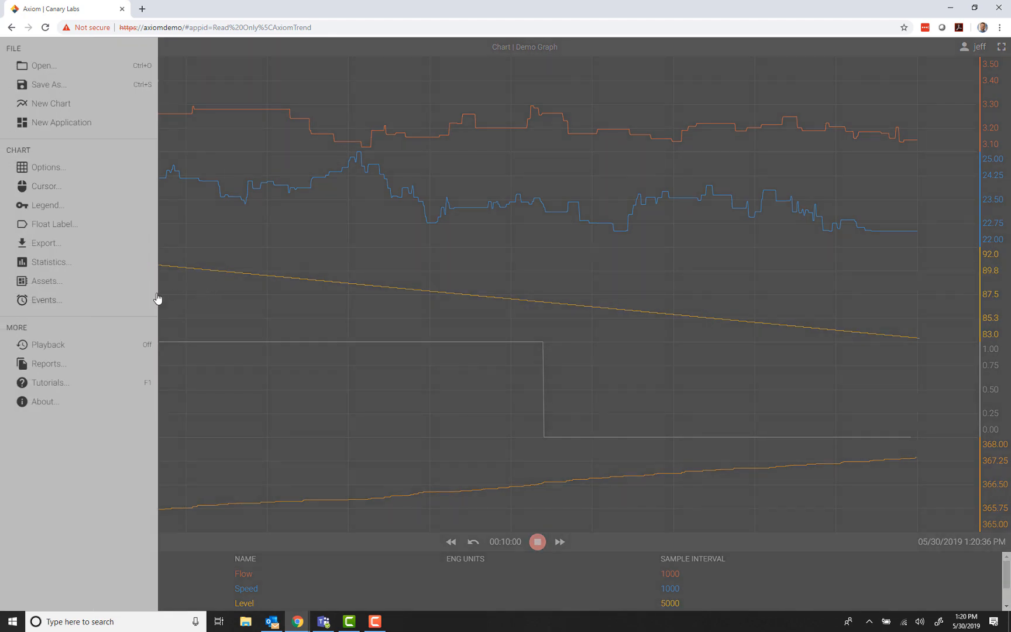
pyautogui.click(53, 169)
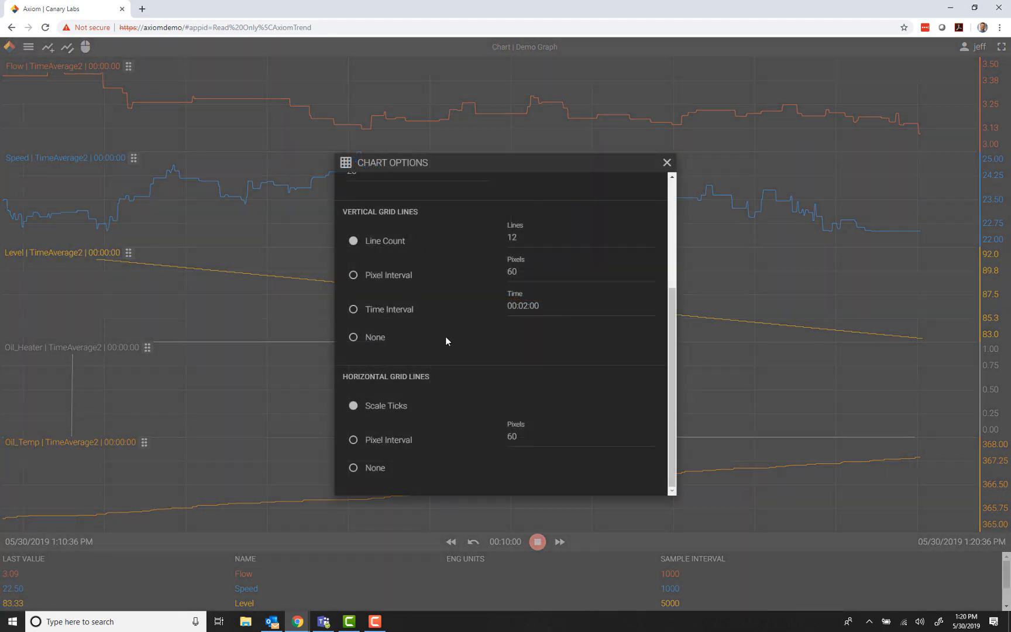
pyautogui.scroll(3, 446, 336)
pyautogui.moveTo(360, 345); pyautogui.dragTo(340, 336)
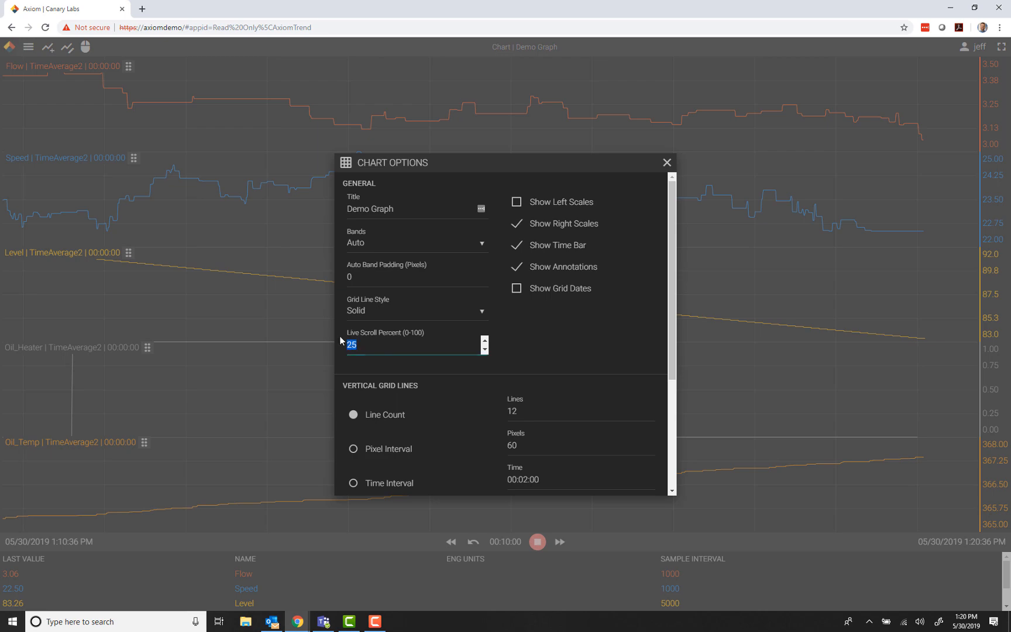
pyautogui.write('0')
pyautogui.click(666, 167)
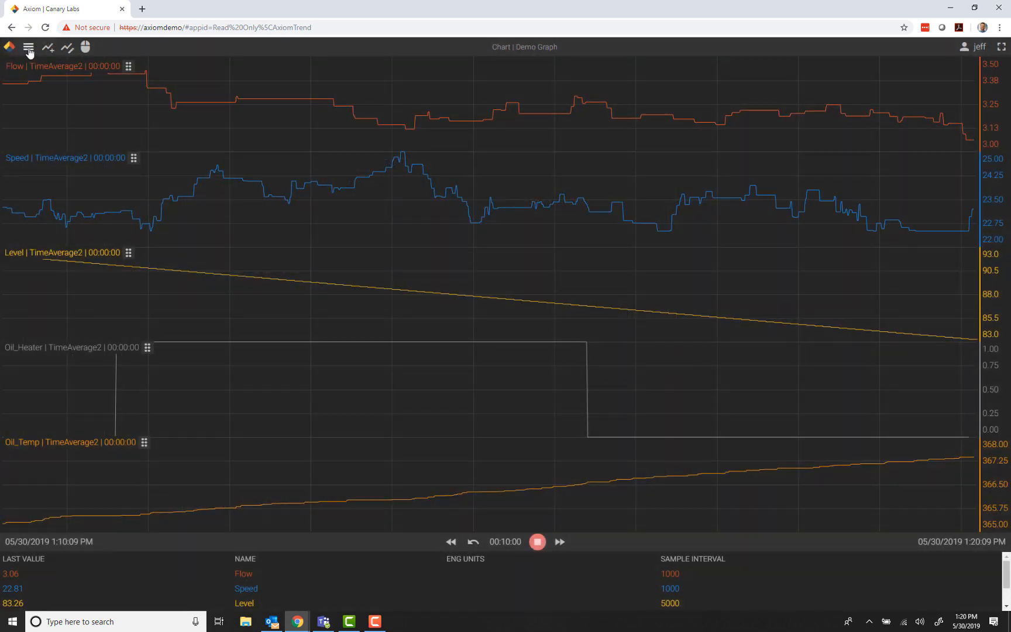
pyautogui.click(27, 48)
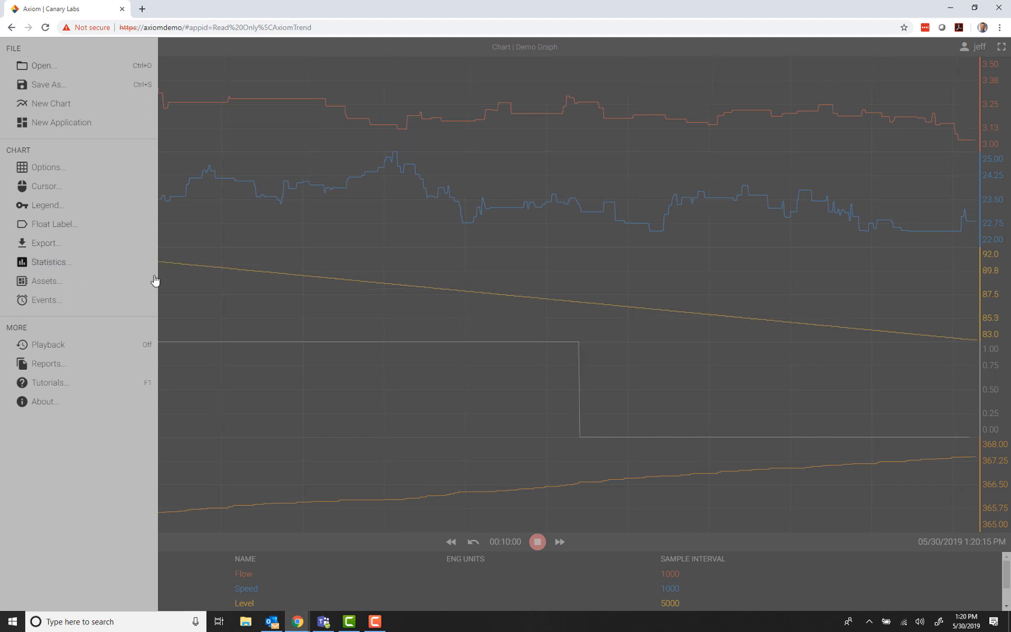
pyautogui.click(474, 399)
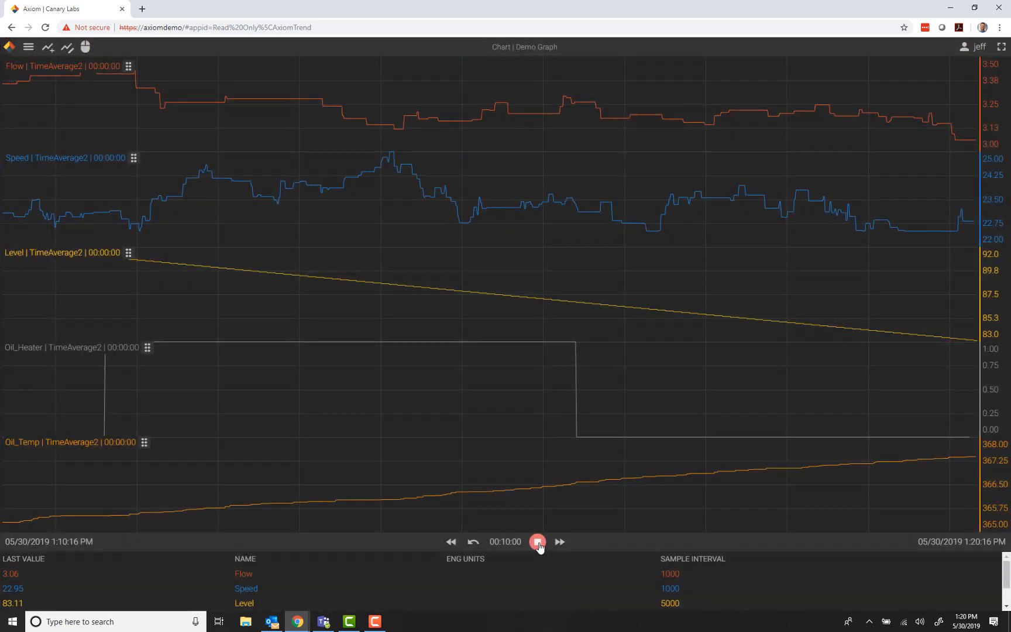
# Stop the chart's live mode and set its end time to 05/30/2019 12:00:00 PM.
pyautogui.click(538, 542)
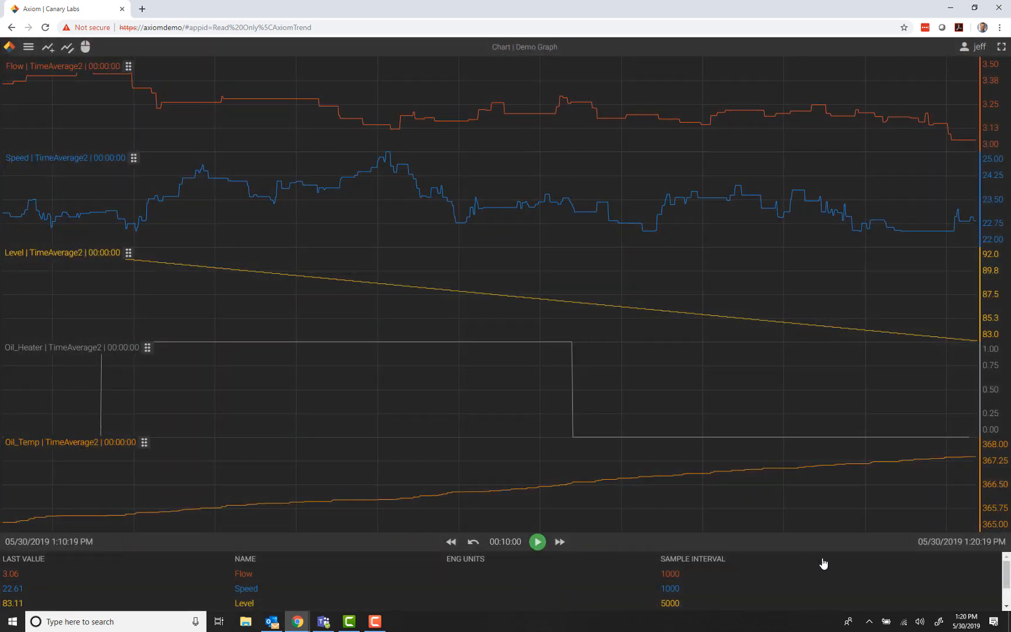
pyautogui.click(980, 542)
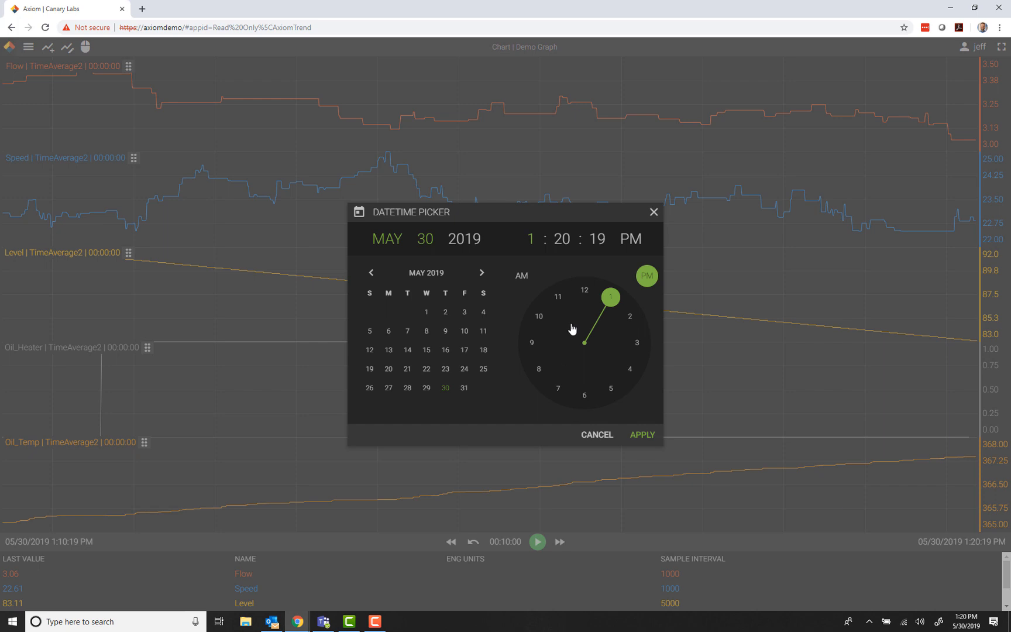
pyautogui.click(584, 292)
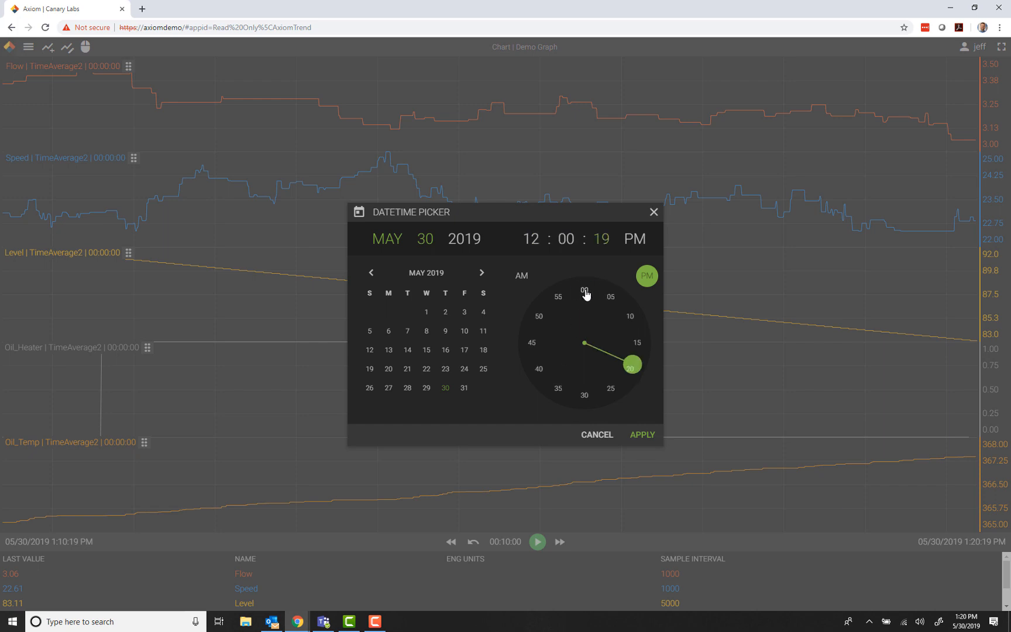
pyautogui.click(585, 293)
pyautogui.click(643, 435)
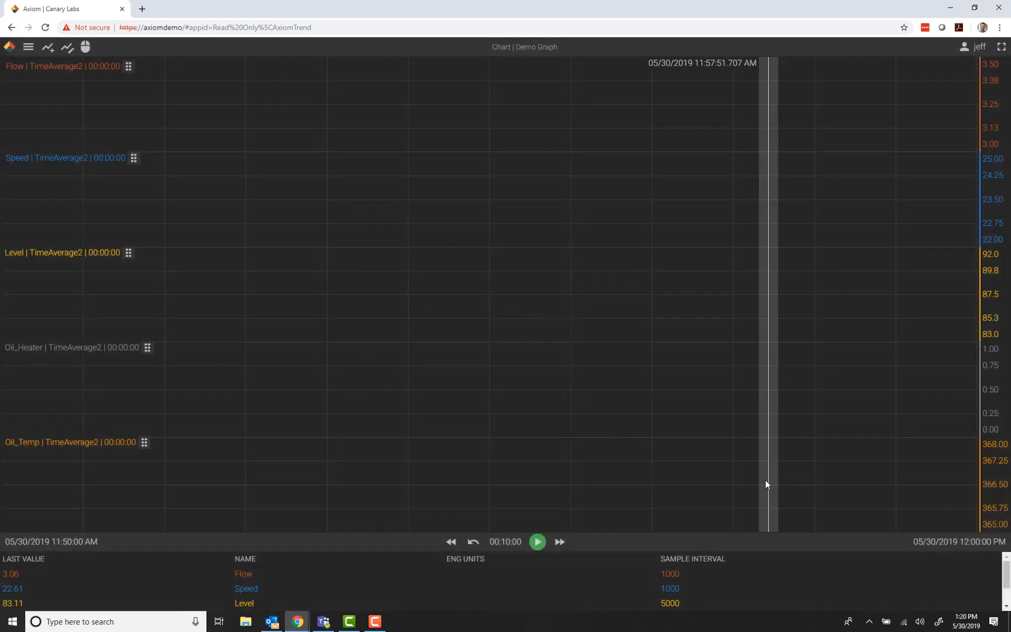
# Set the chart's time span to one hour (01:00:00).
pyautogui.click(510, 541)
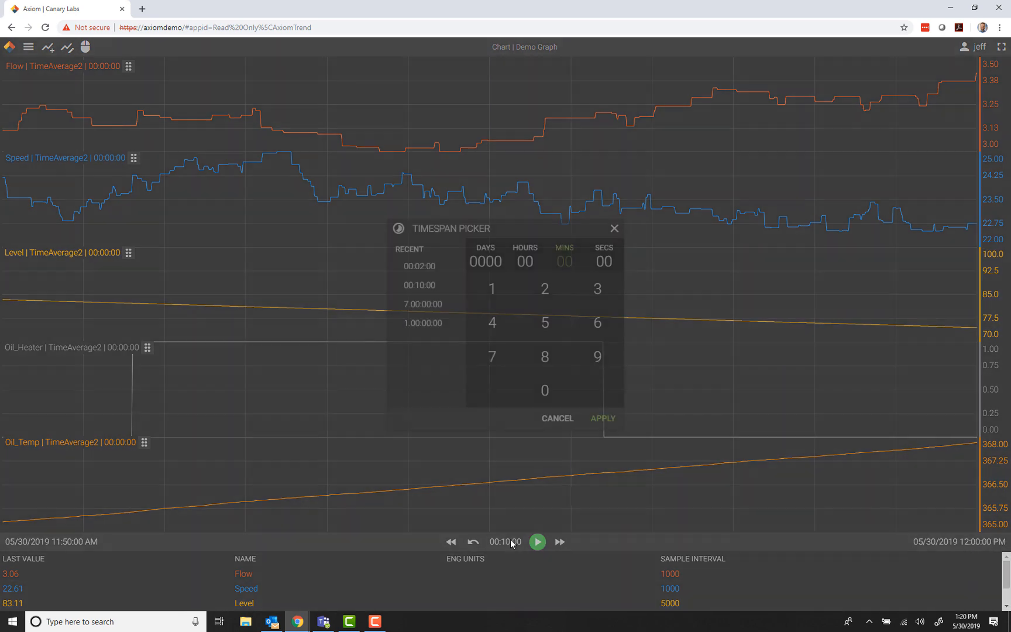
pyautogui.click(526, 261)
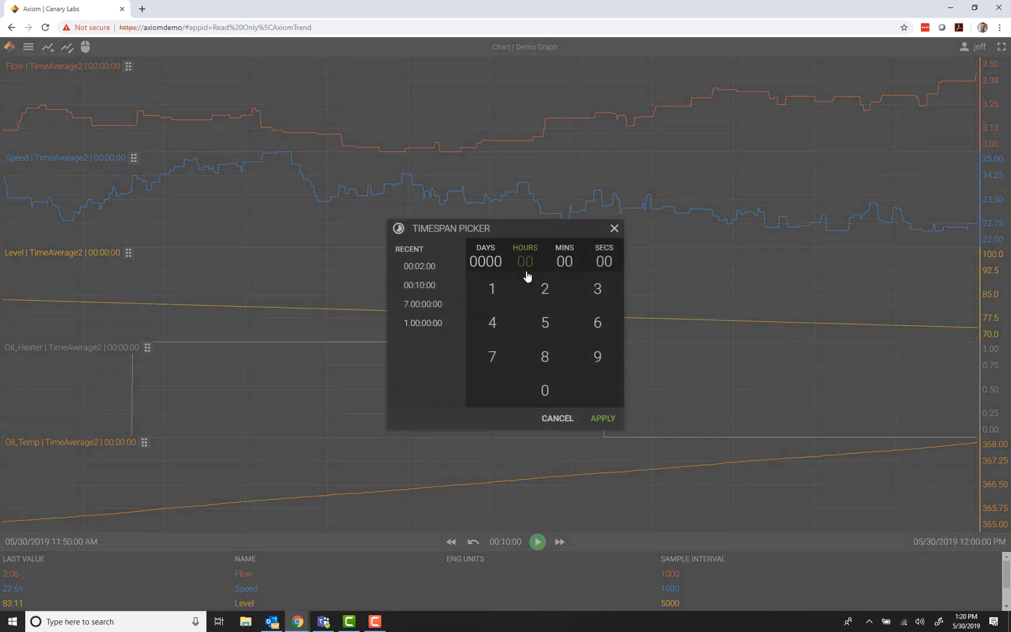
pyautogui.click(495, 289)
pyautogui.click(603, 417)
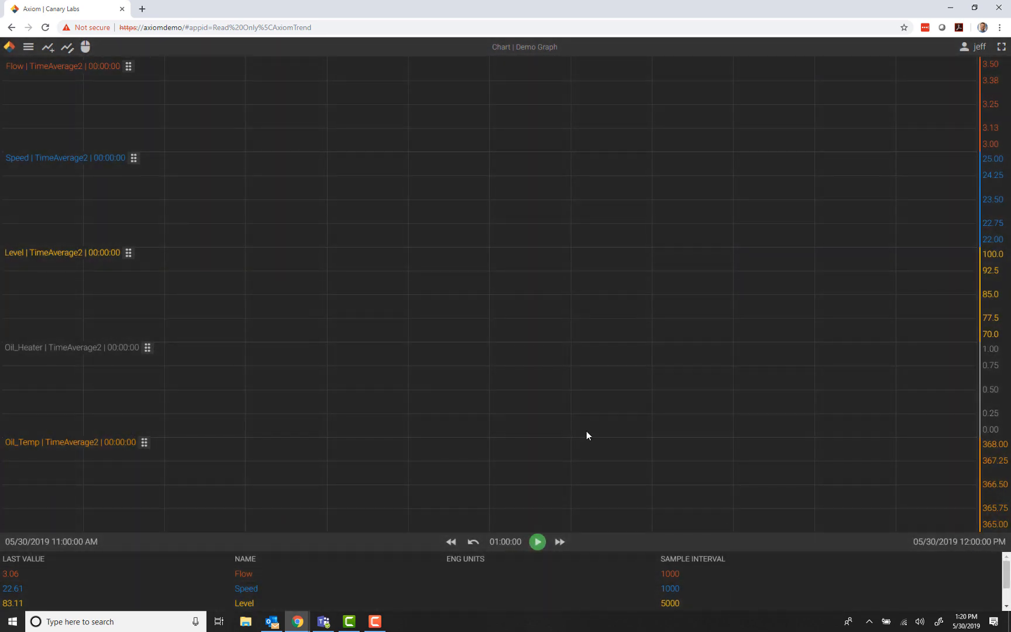
# Review the statistics of all trends over the displayed hour, and return to the chart.
pyautogui.click(27, 50)
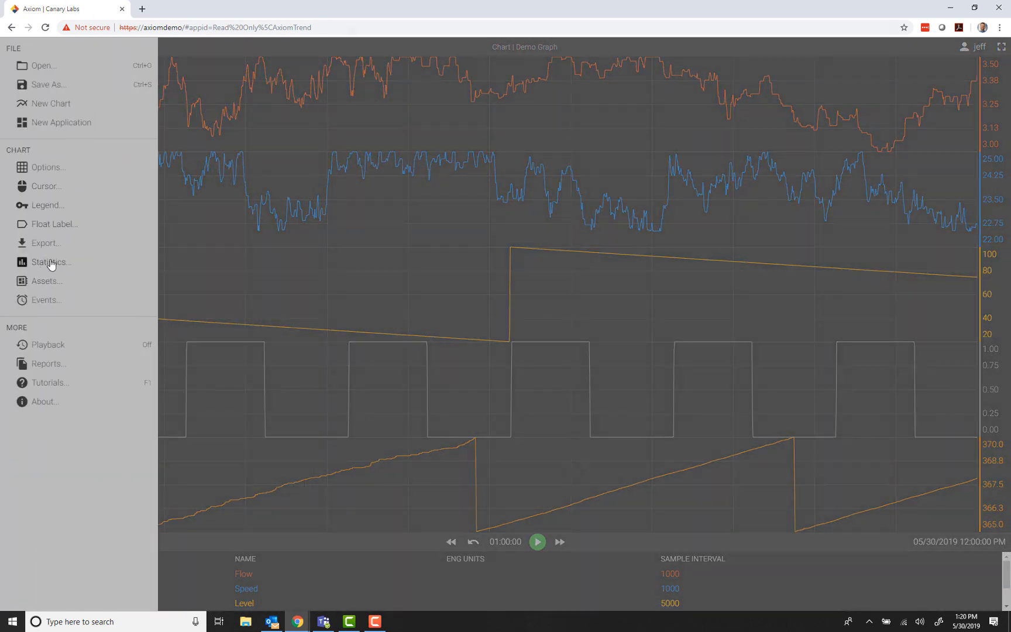
pyautogui.click(51, 263)
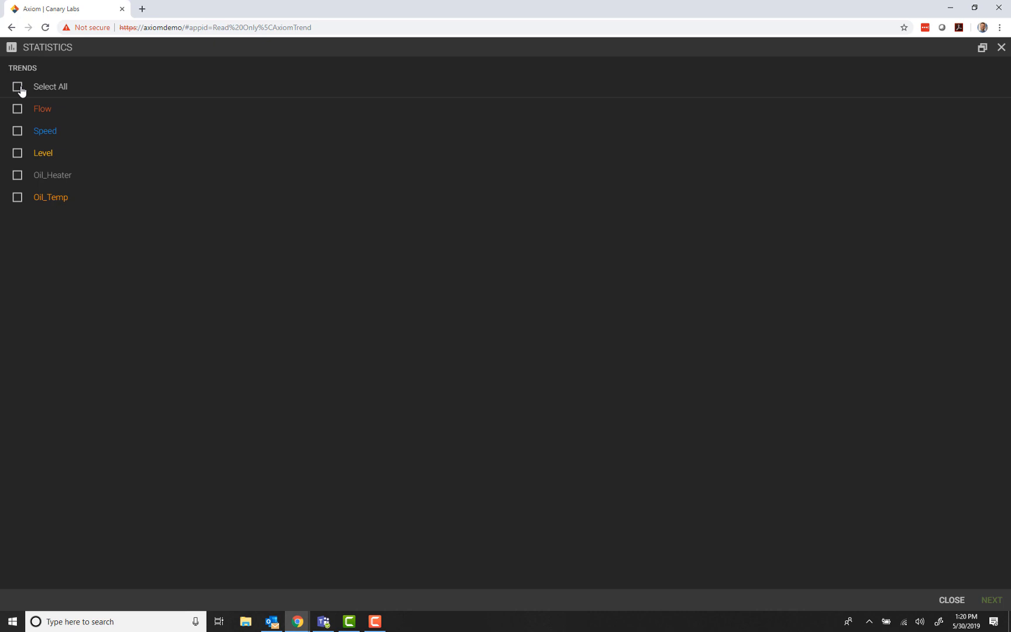
pyautogui.click(18, 88)
pyautogui.click(990, 600)
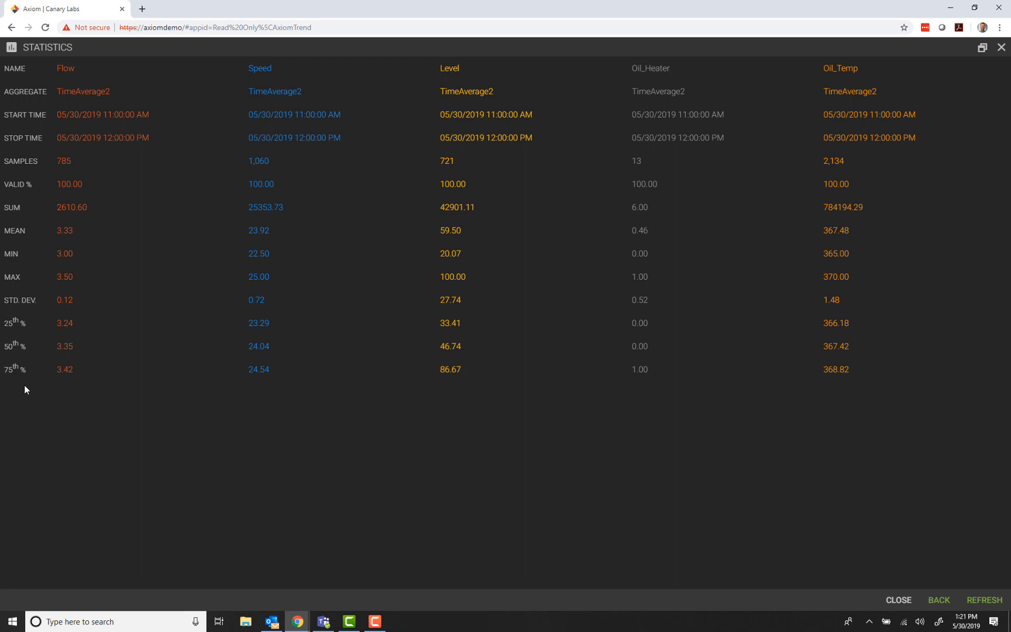
pyautogui.click(1002, 47)
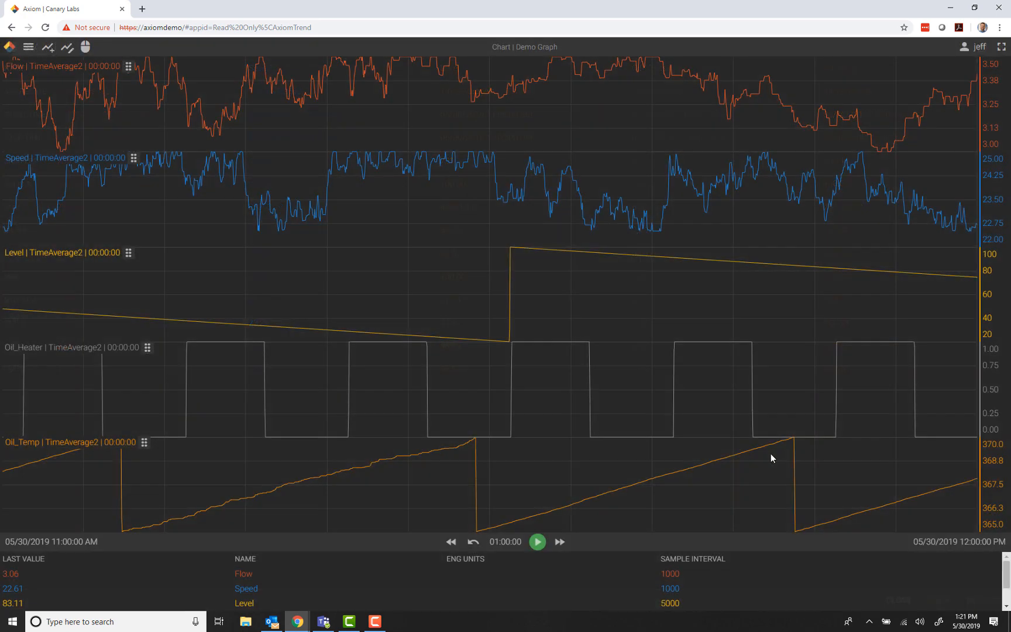
# Set up a data export of all the chart's trends with the file name Export_Demo.
pyautogui.click(30, 49)
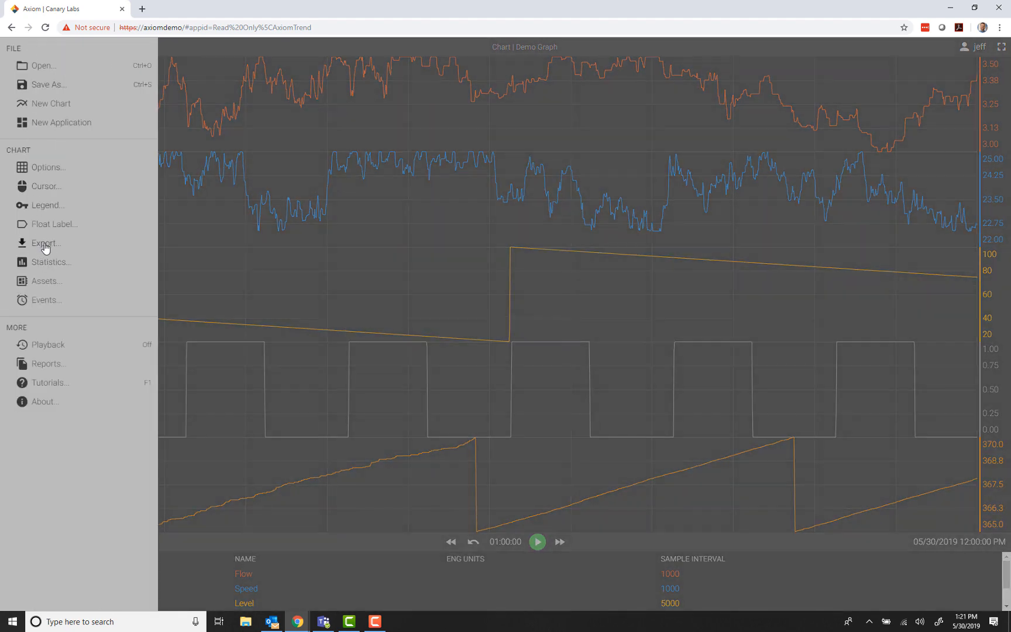
pyautogui.click(46, 246)
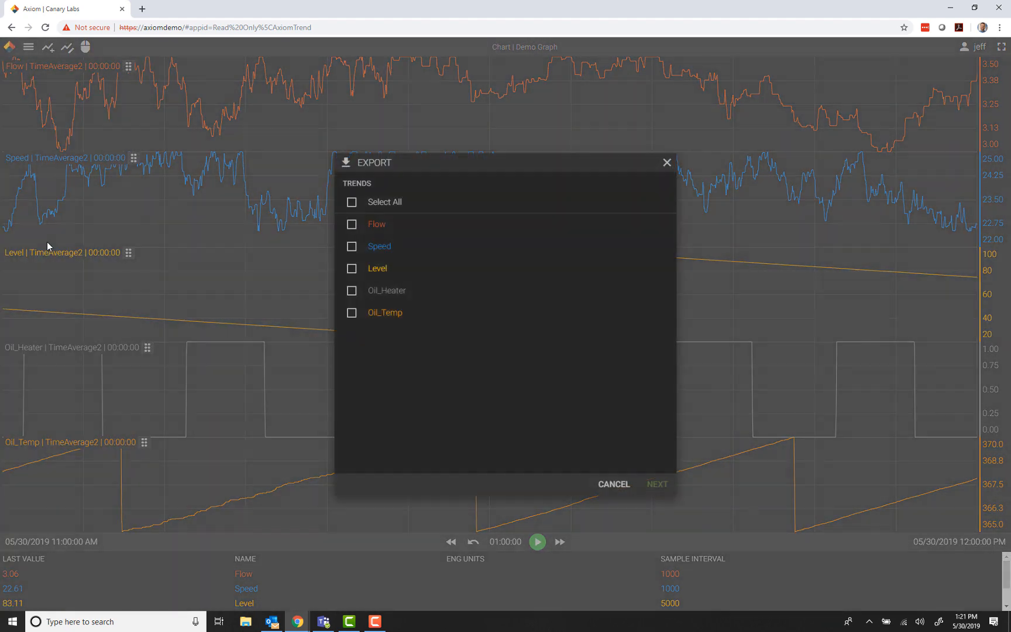
pyautogui.click(352, 202)
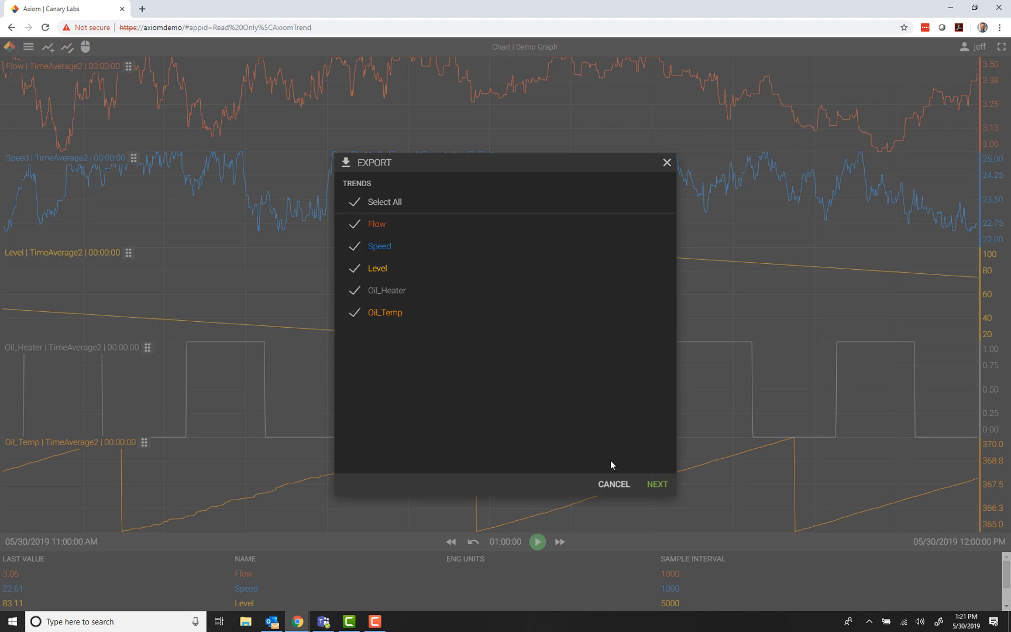
pyautogui.click(657, 484)
pyautogui.click(382, 336)
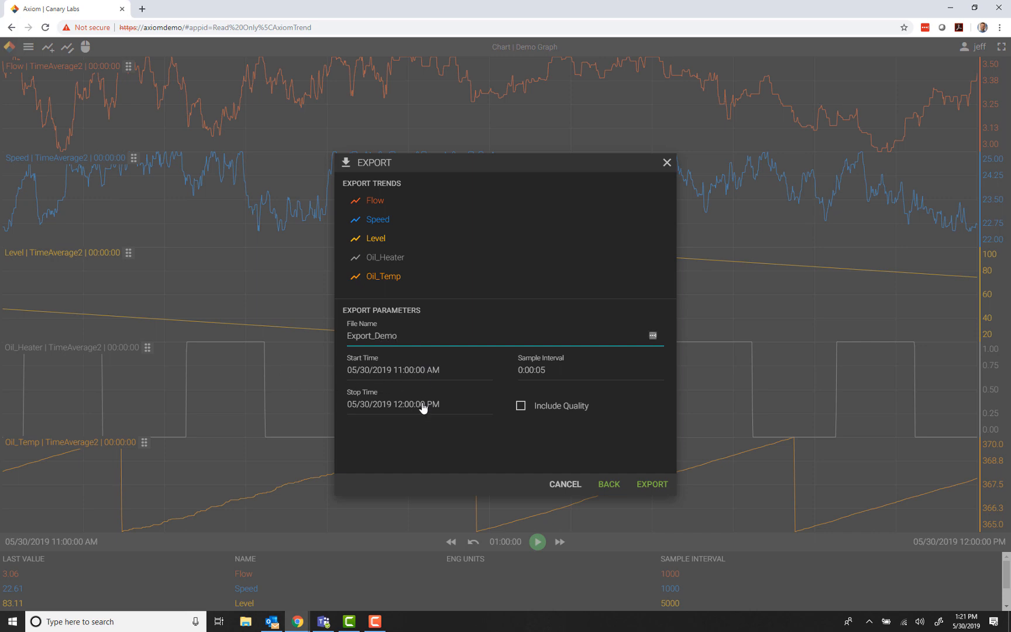
# Set the export's start time to 05/30/2019 10:00:00 AM.
pyautogui.click(407, 377)
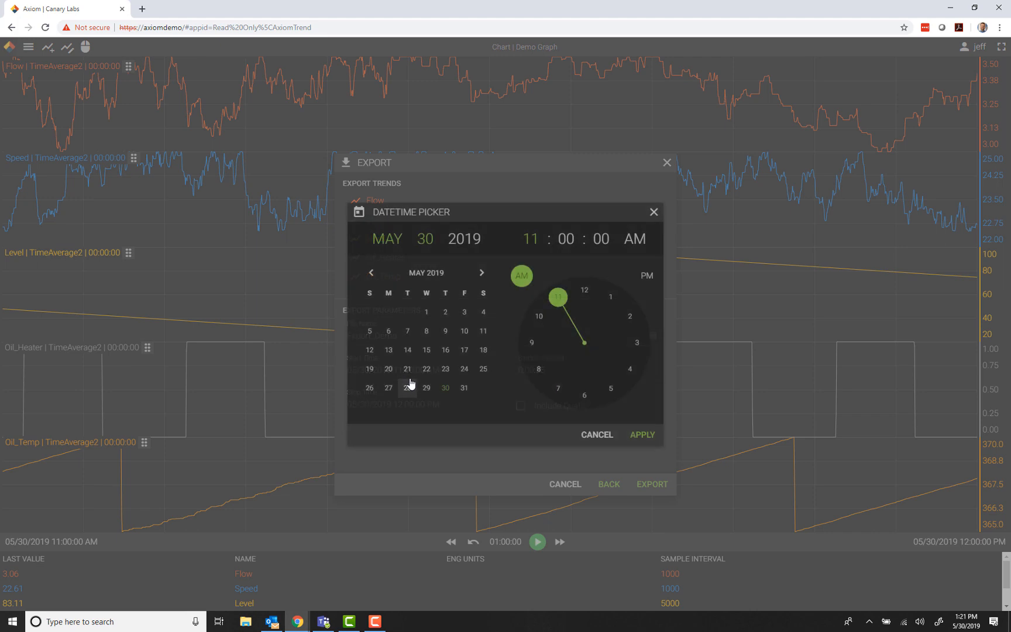
pyautogui.click(539, 317)
pyautogui.click(643, 436)
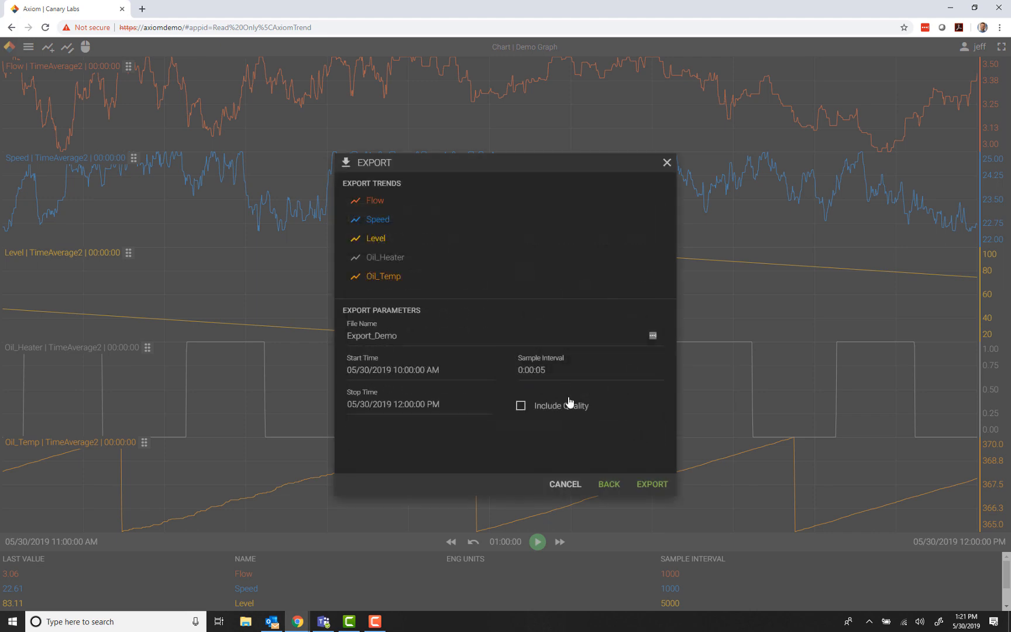
# Set the export's sample interval to 00:00:01 and export the trends.
pyautogui.click(550, 372)
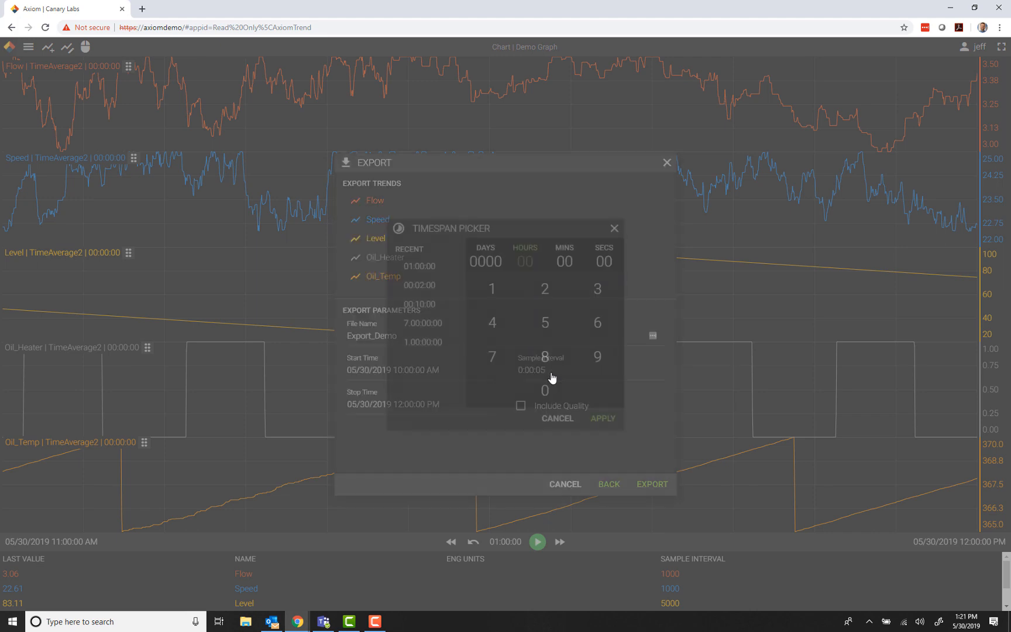
pyautogui.click(564, 262)
pyautogui.click(604, 262)
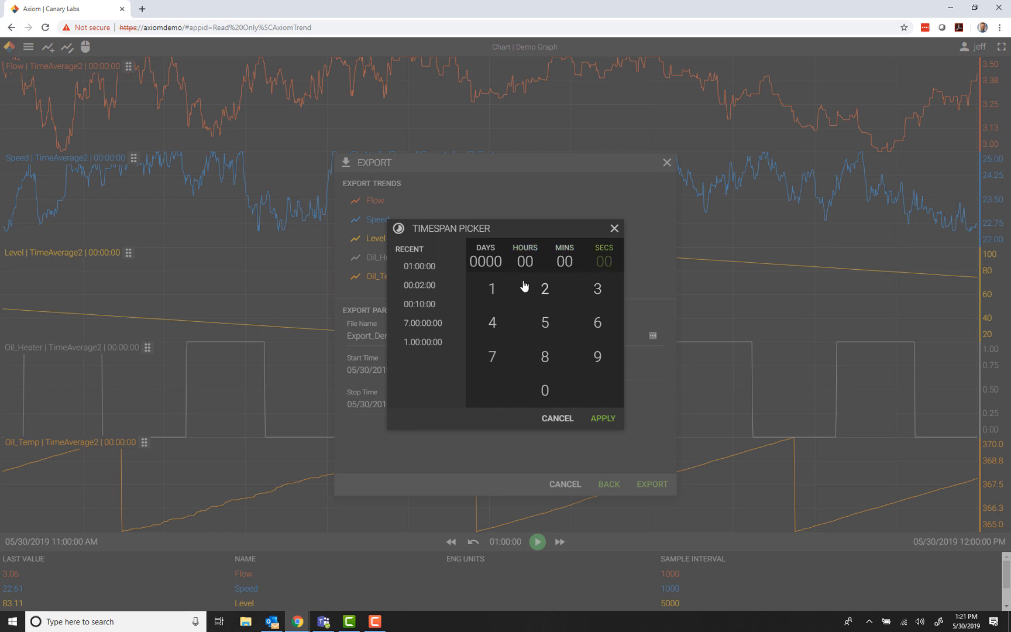
pyautogui.click(493, 289)
pyautogui.click(603, 419)
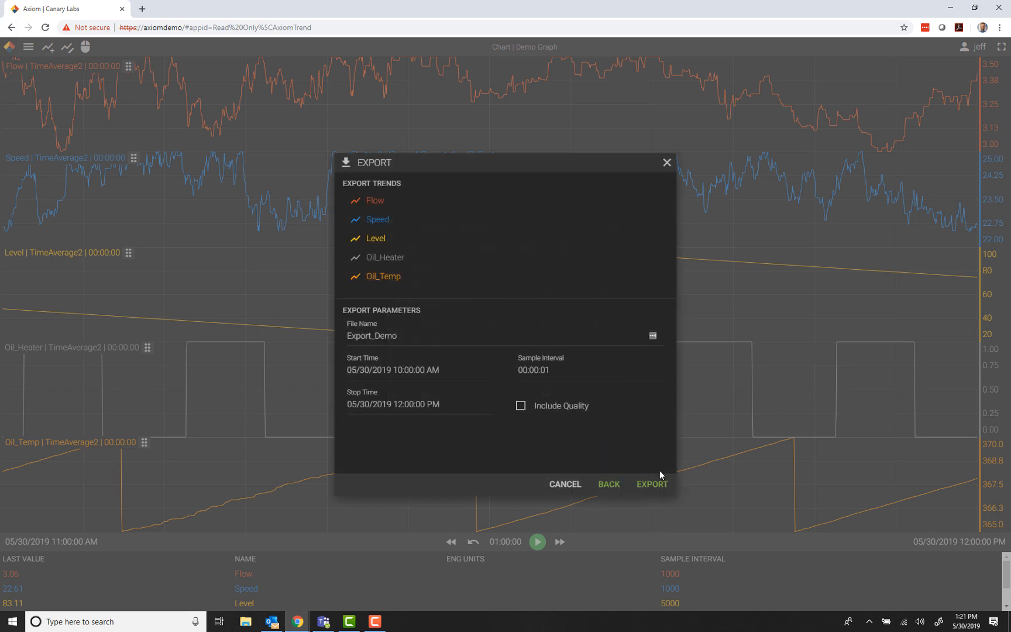
pyautogui.click(520, 406)
pyautogui.click(649, 486)
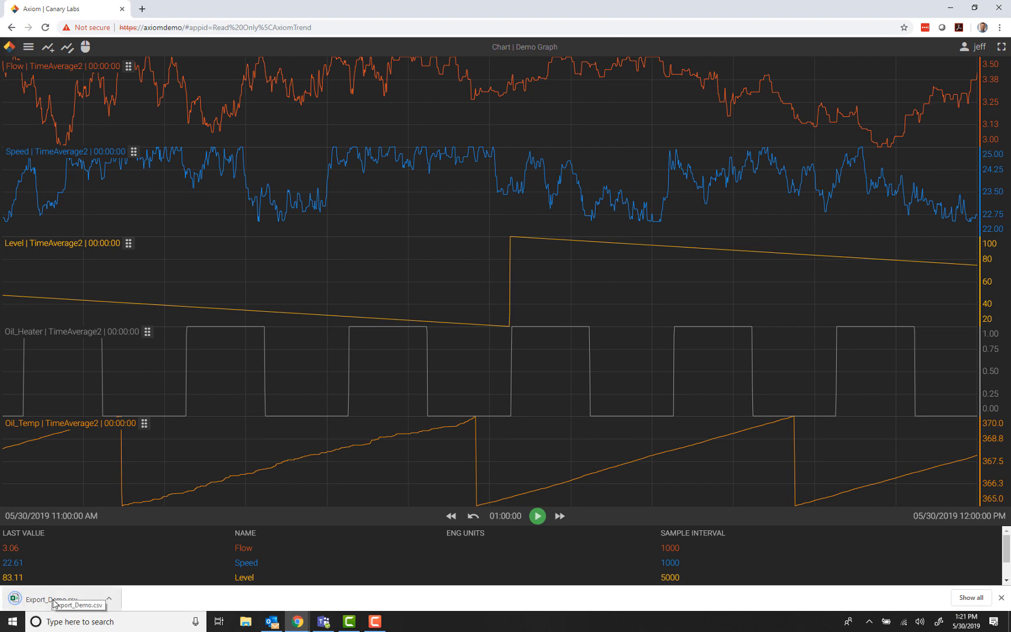
# Open the downloaded Export_Demo.csv in Excel and auto-fit the width of all its columns.
pyautogui.click(52, 601)
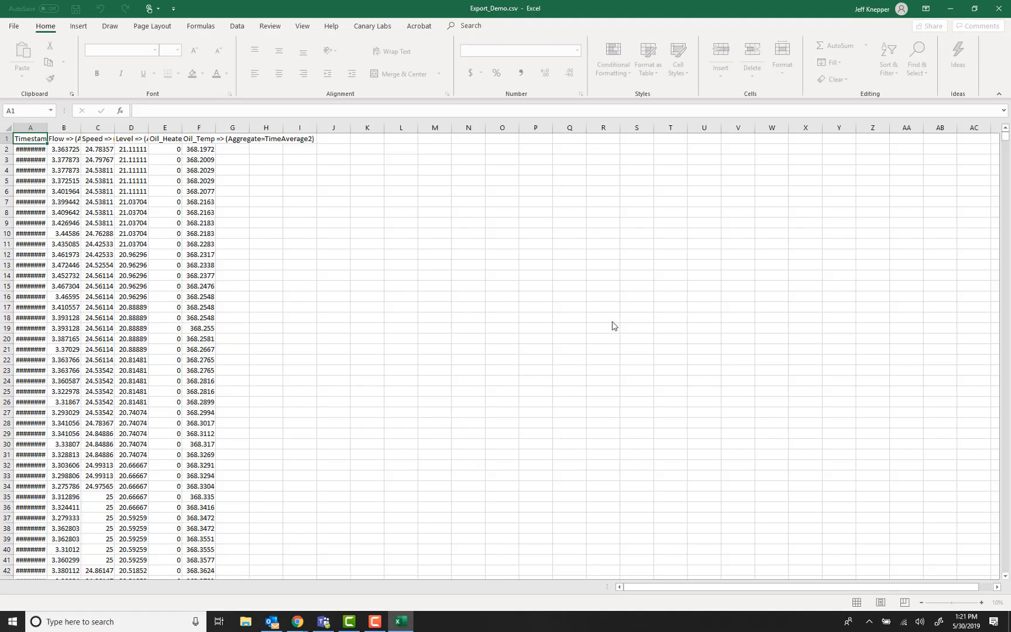
pyautogui.click(8, 127)
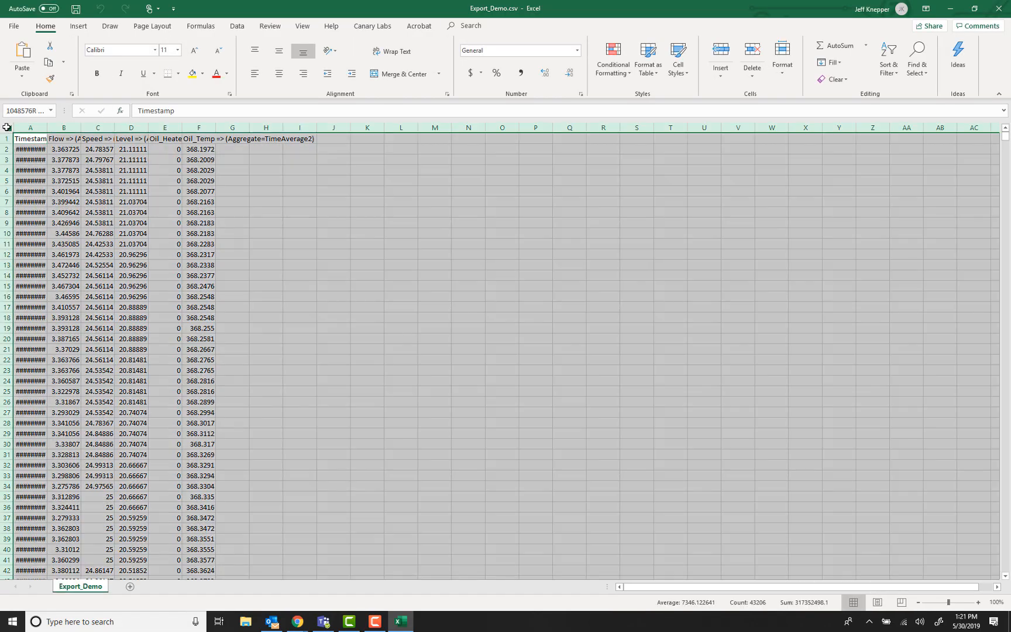
pyautogui.doubleClick(48, 128)
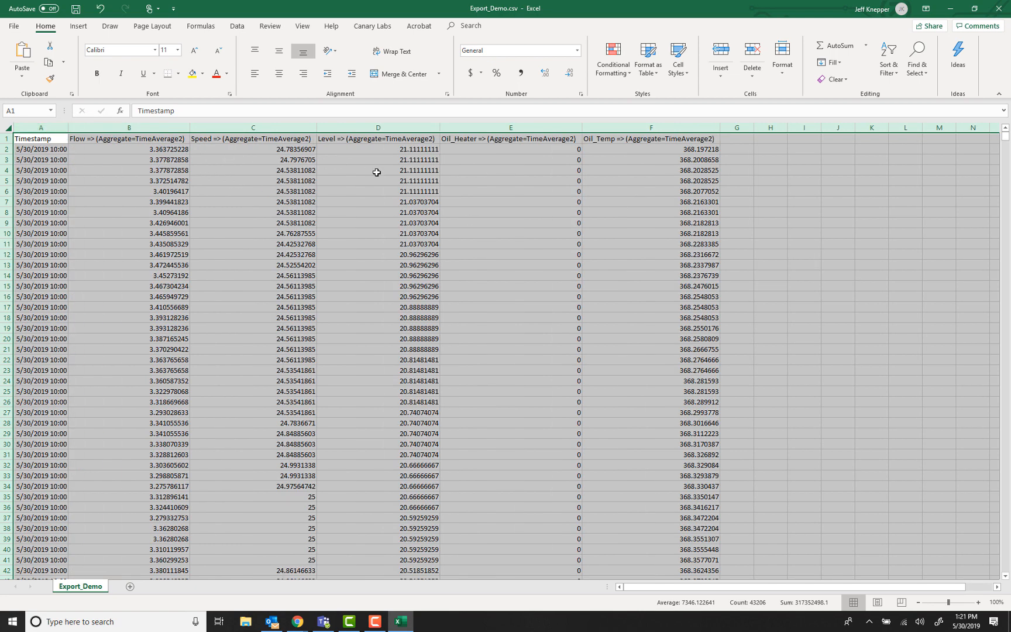
# Look through the exported timestamps and trend values, close the spreadsheet and return to the Axiom chart.
pyautogui.scroll(-1, 355, 224)
pyautogui.scroll(-20, 355, 224)
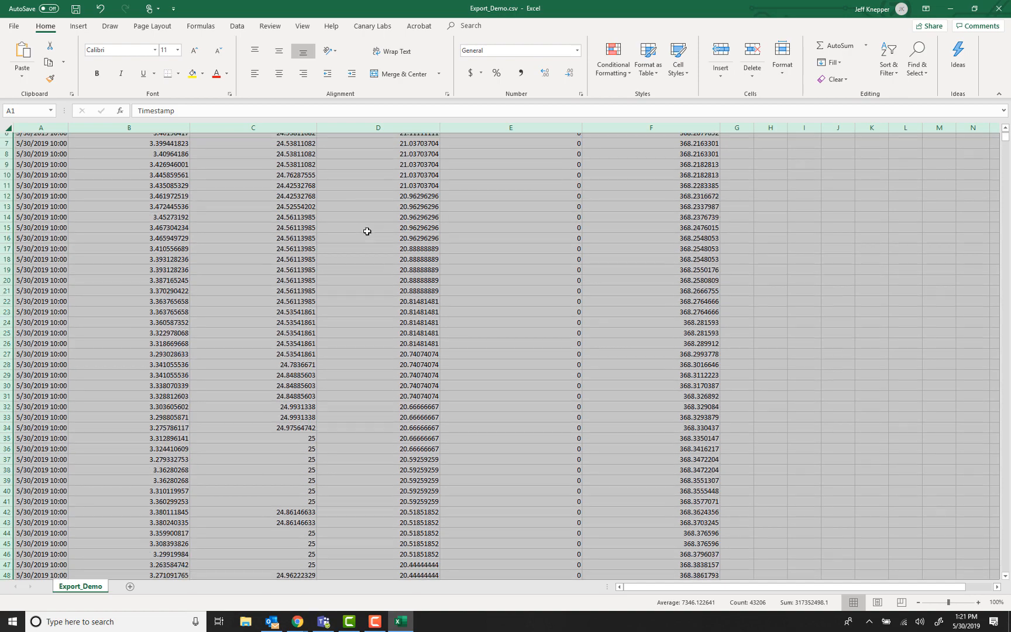
pyautogui.scroll(-7, 371, 238)
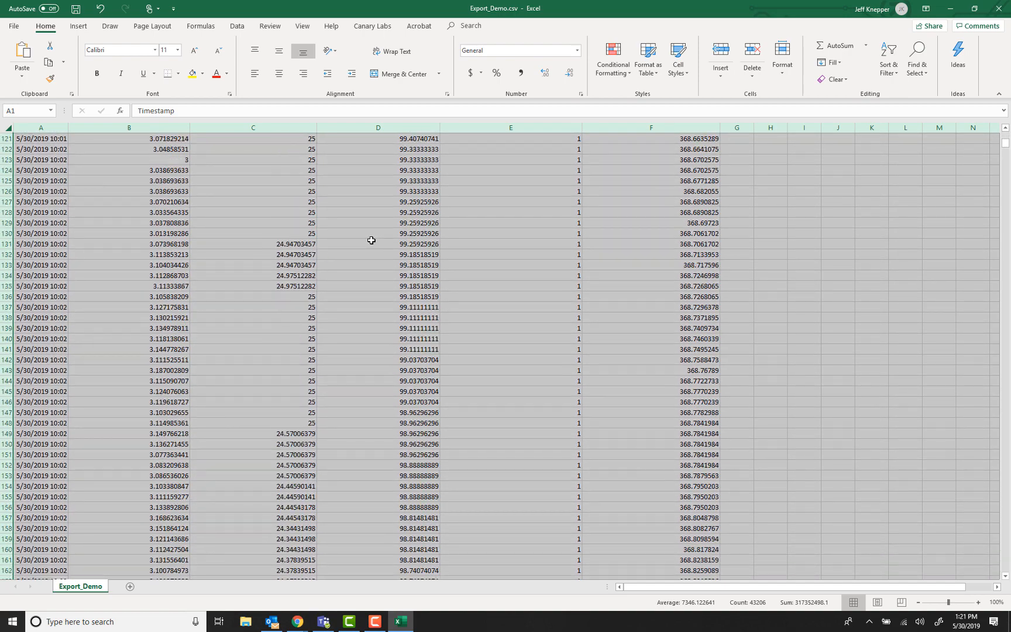
pyautogui.scroll(20, 368, 250)
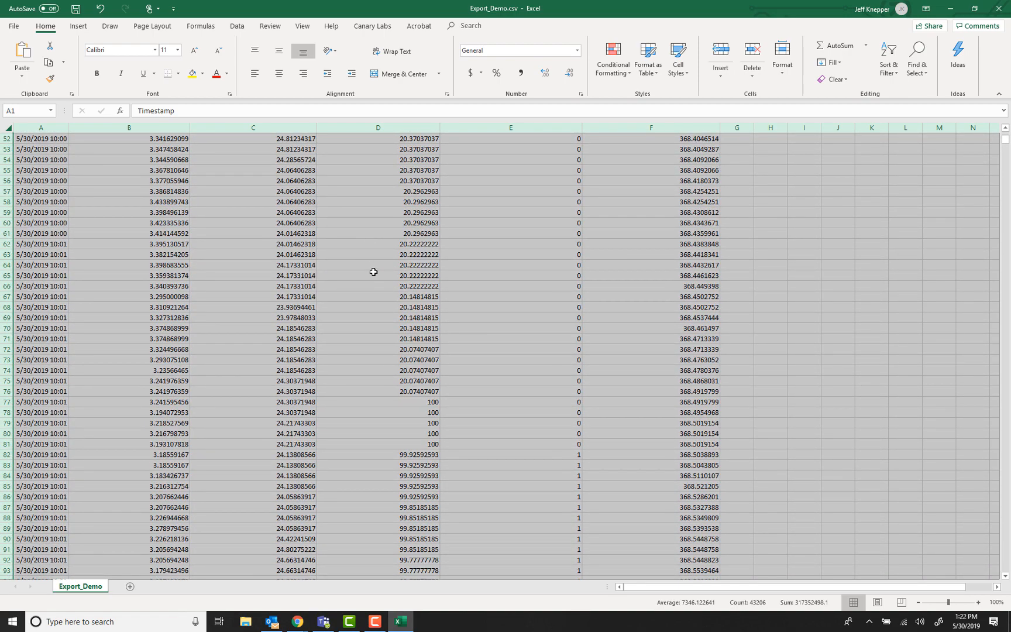
pyautogui.click(94, 171)
pyautogui.scroll(2, 95, 187)
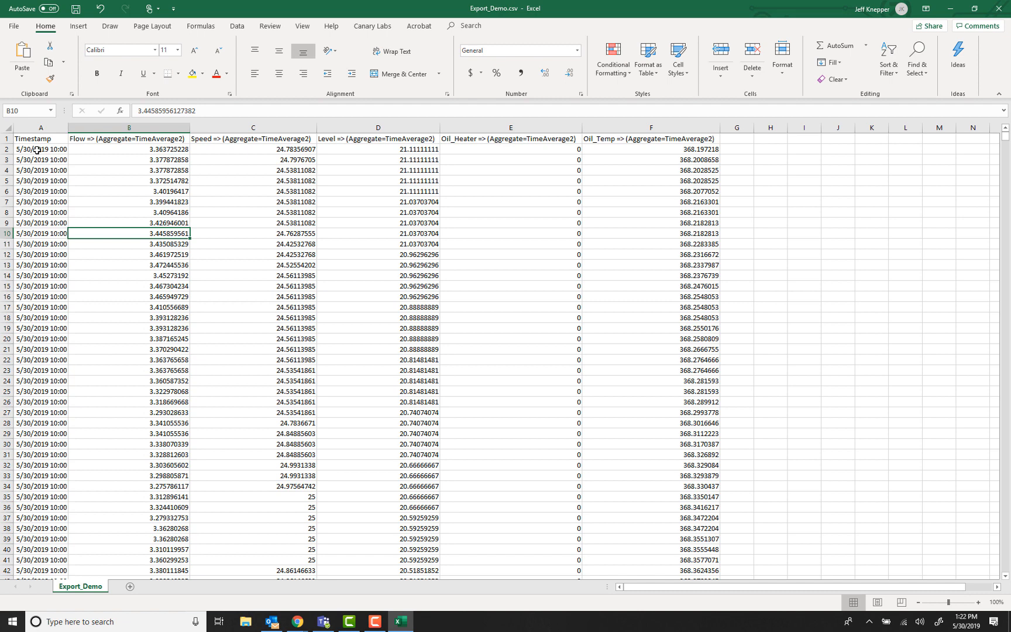
pyautogui.click(1008, 14)
pyautogui.click(526, 321)
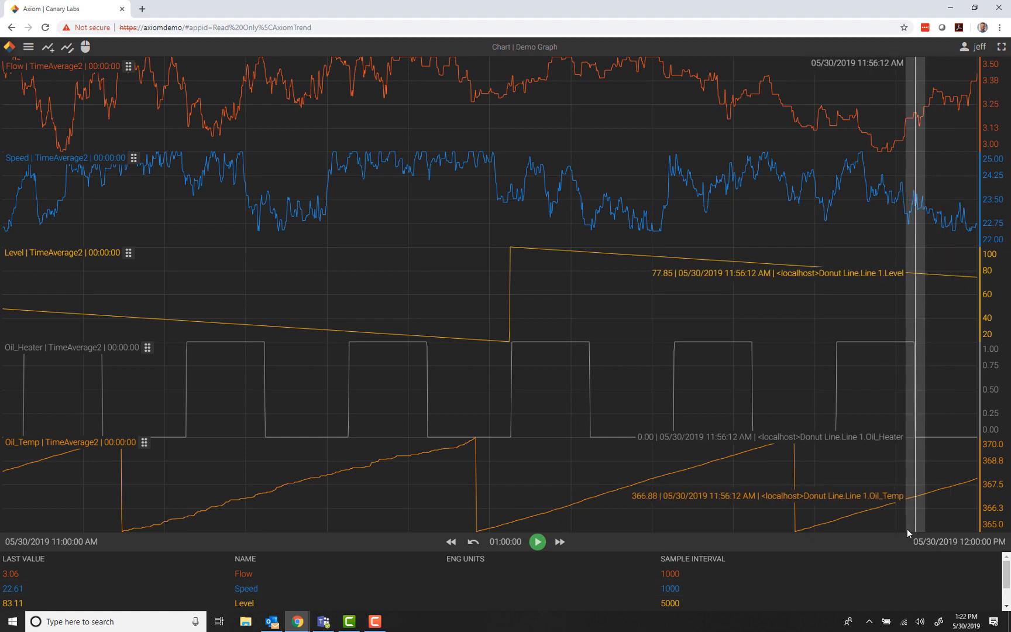
# Turn on chart playback and set its start to 05/26/2019 12:00:00 AM.
pyautogui.click(28, 47)
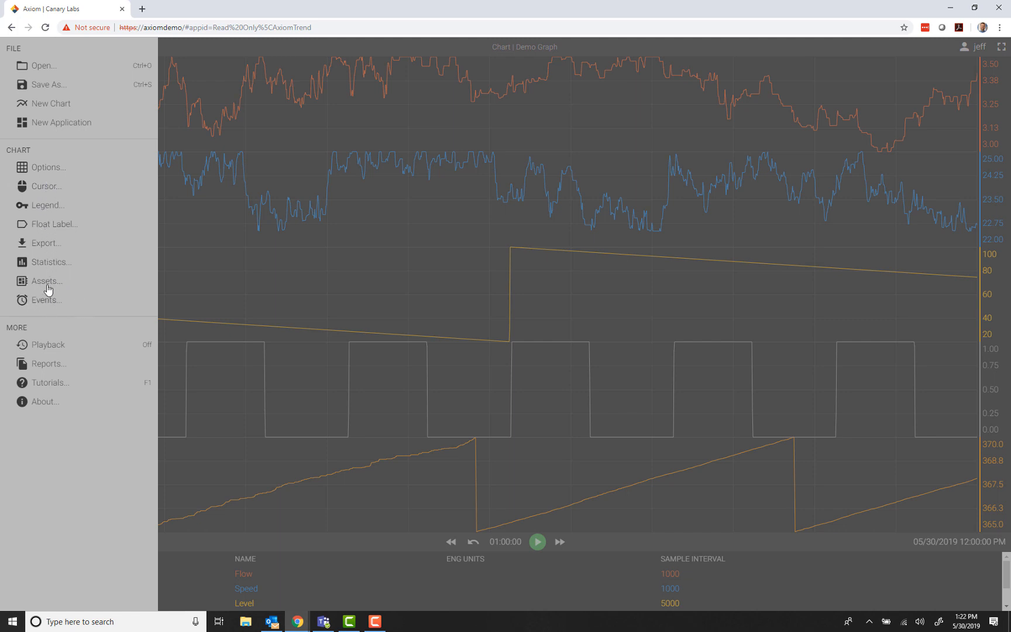
pyautogui.click(43, 345)
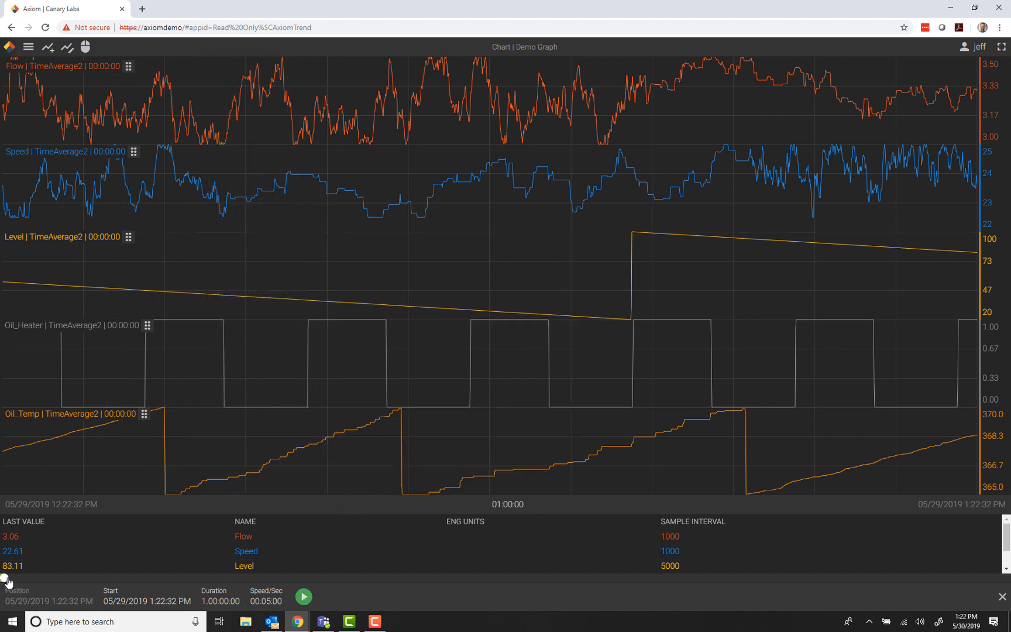
pyautogui.moveTo(7, 581)
pyautogui.mouseDown()
pyautogui.moveTo(84, 582)
pyautogui.moveTo(3, 579)
pyautogui.mouseUp()
pyautogui.click(131, 604)
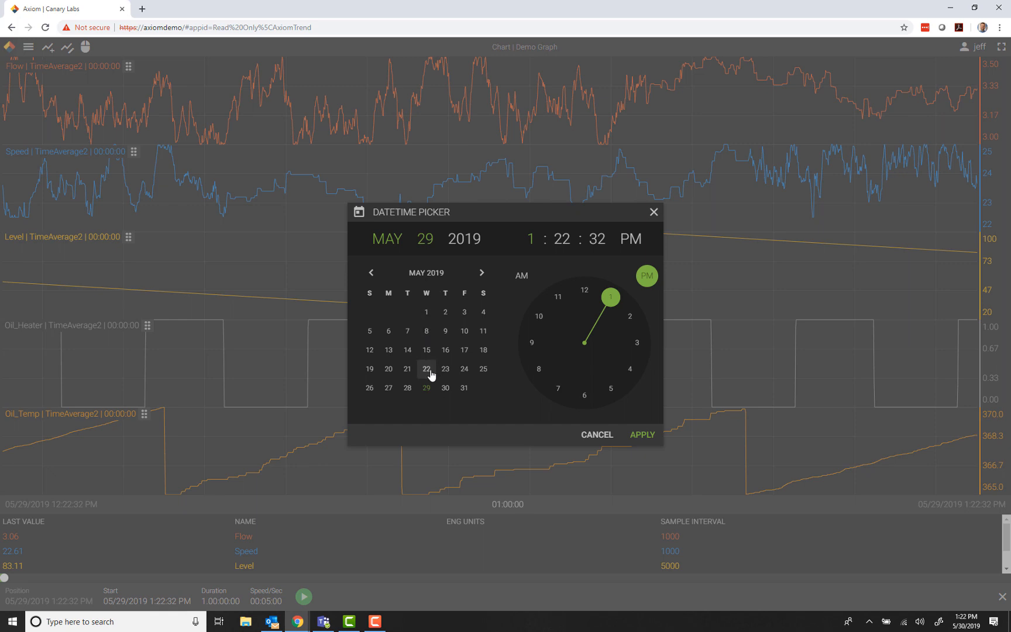
pyautogui.click(370, 389)
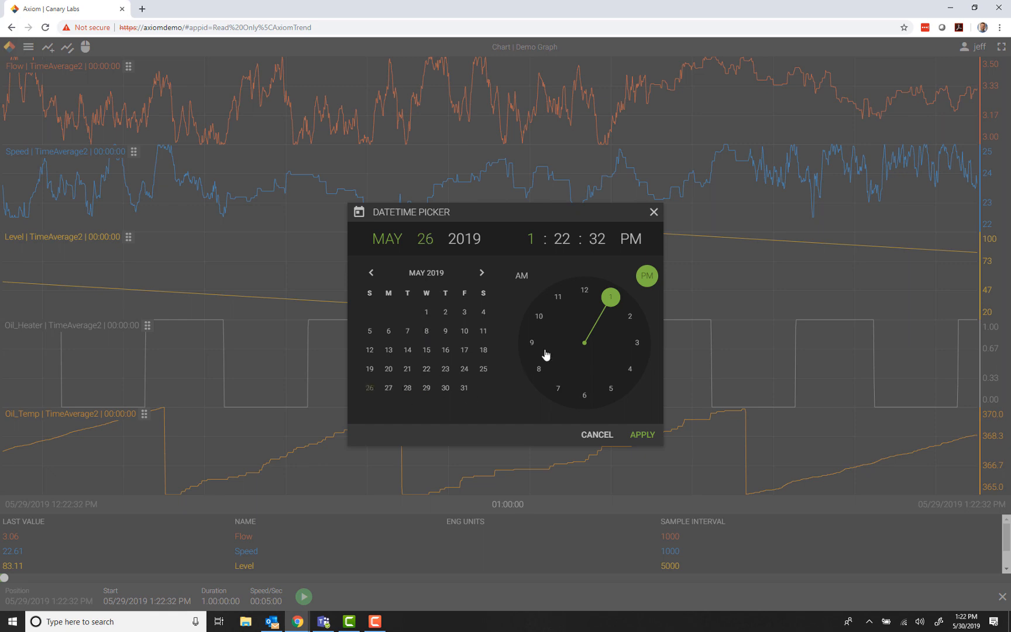
pyautogui.click(585, 291)
pyautogui.click(584, 292)
pyautogui.click(585, 292)
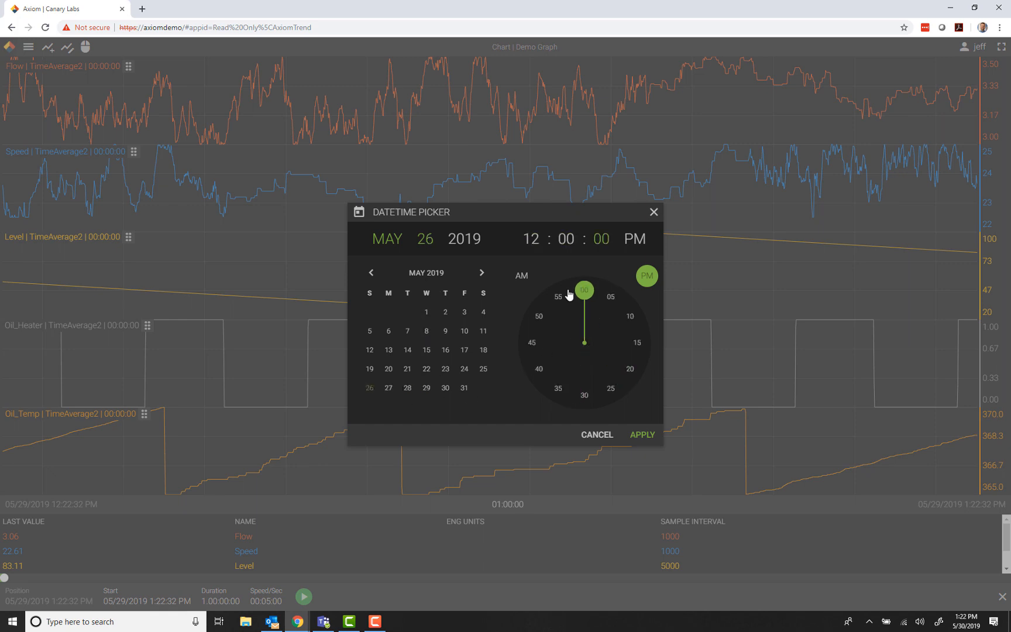
pyautogui.click(521, 276)
pyautogui.click(643, 436)
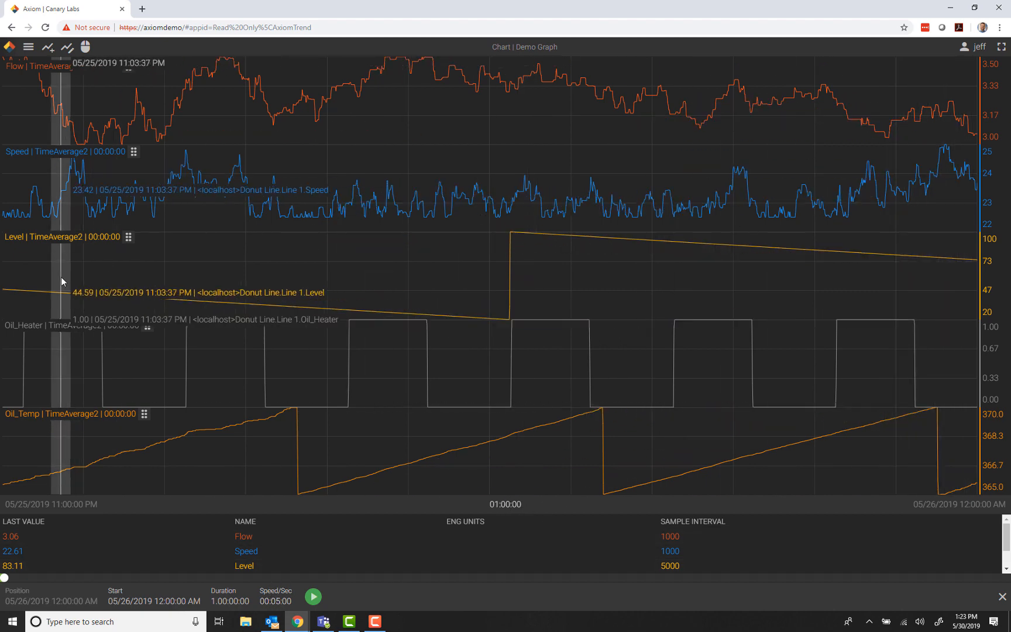
# Set the playback speed to 00:15:00 per second.
pyautogui.click(279, 603)
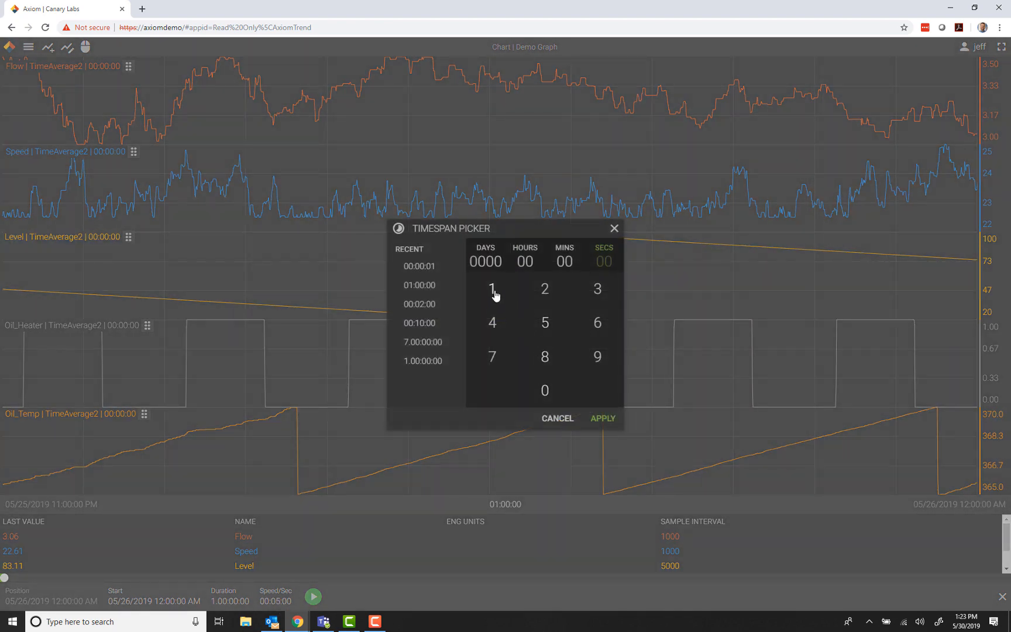
pyautogui.click(494, 295)
pyautogui.click(544, 324)
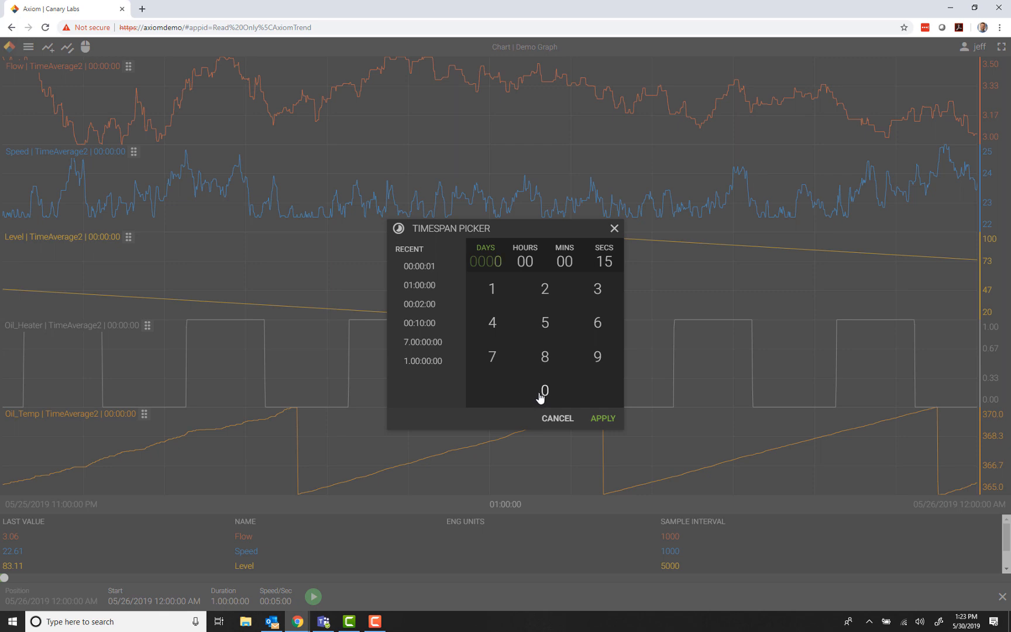
pyautogui.click(603, 261)
pyautogui.click(560, 390)
pyautogui.click(564, 261)
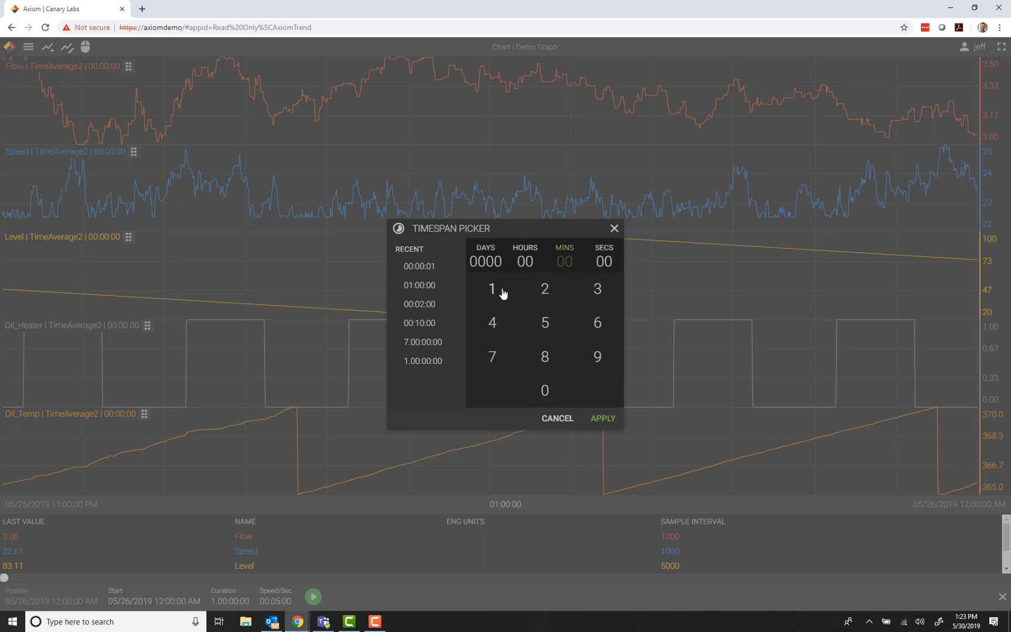
pyautogui.click(498, 291)
pyautogui.click(545, 322)
pyautogui.click(604, 419)
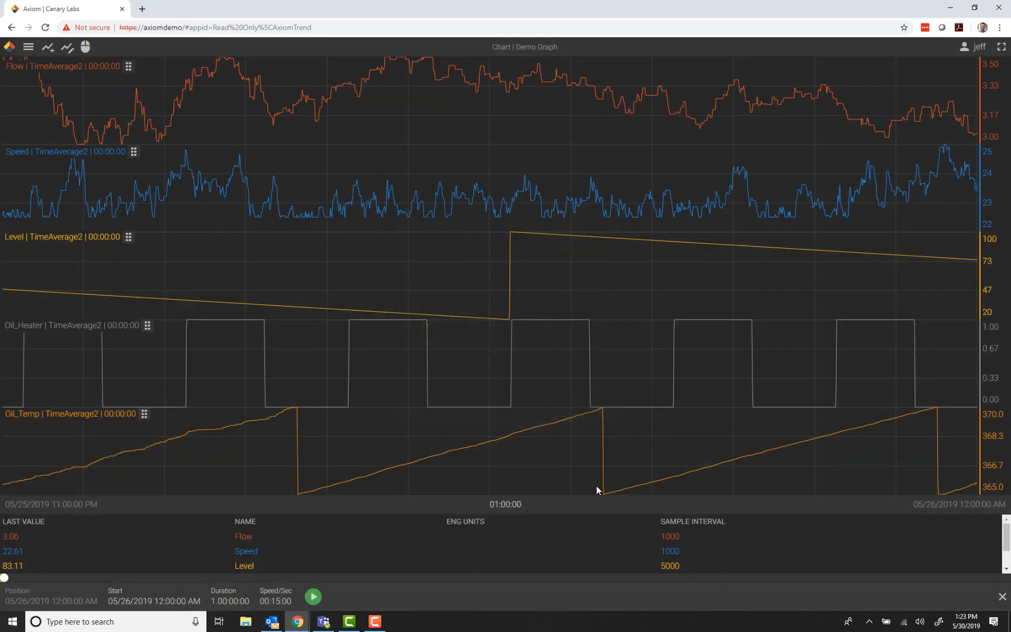
# Play back the trends, stop the playback and move its position ahead to about 05/26/2019 10:39 AM.
pyautogui.click(313, 597)
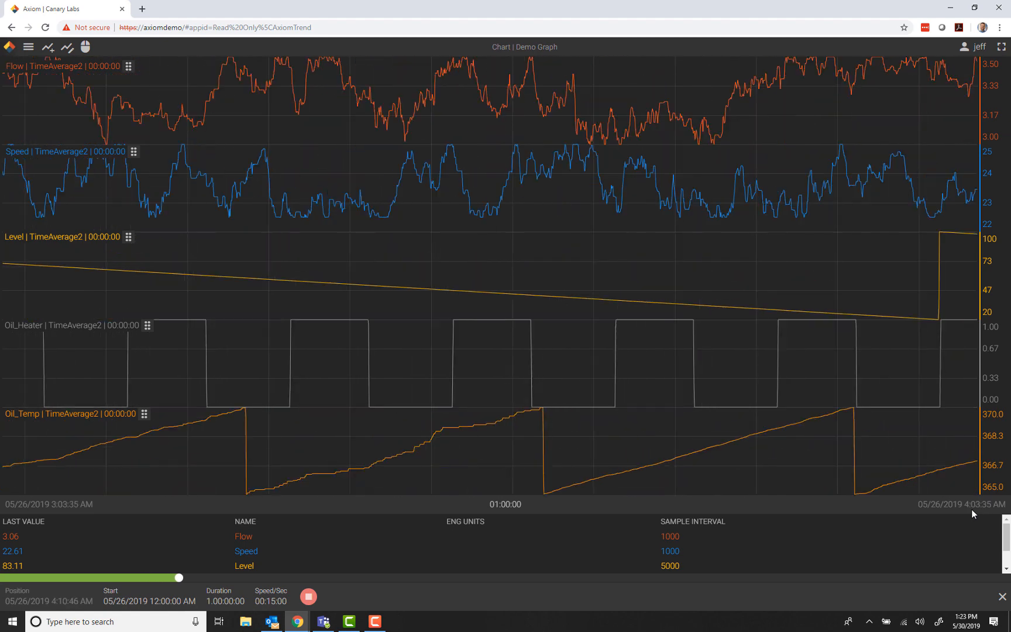
pyautogui.click(306, 596)
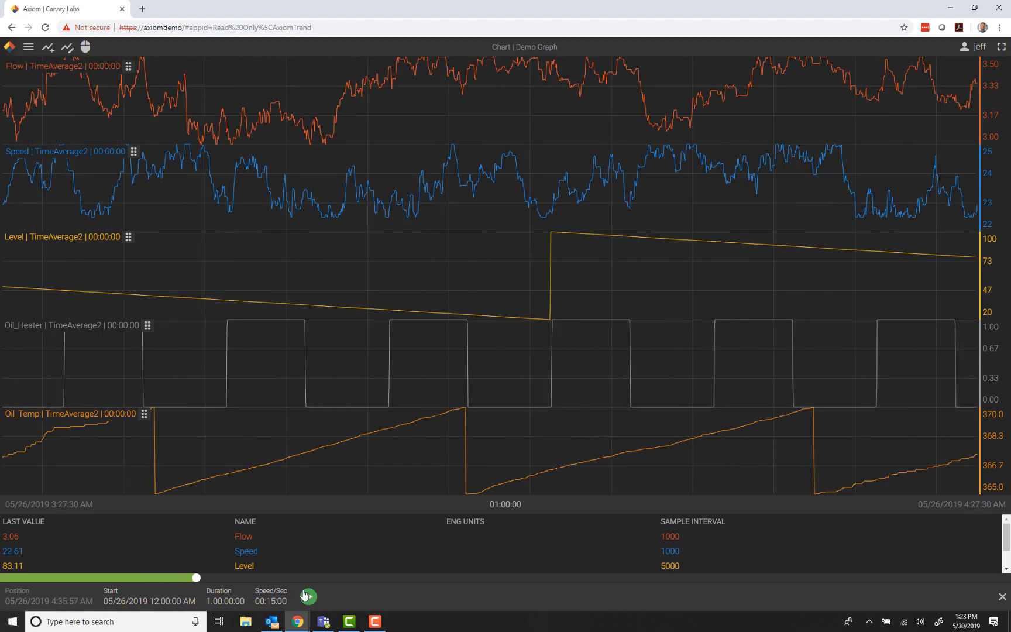
pyautogui.moveTo(196, 577); pyautogui.dragTo(449, 580)
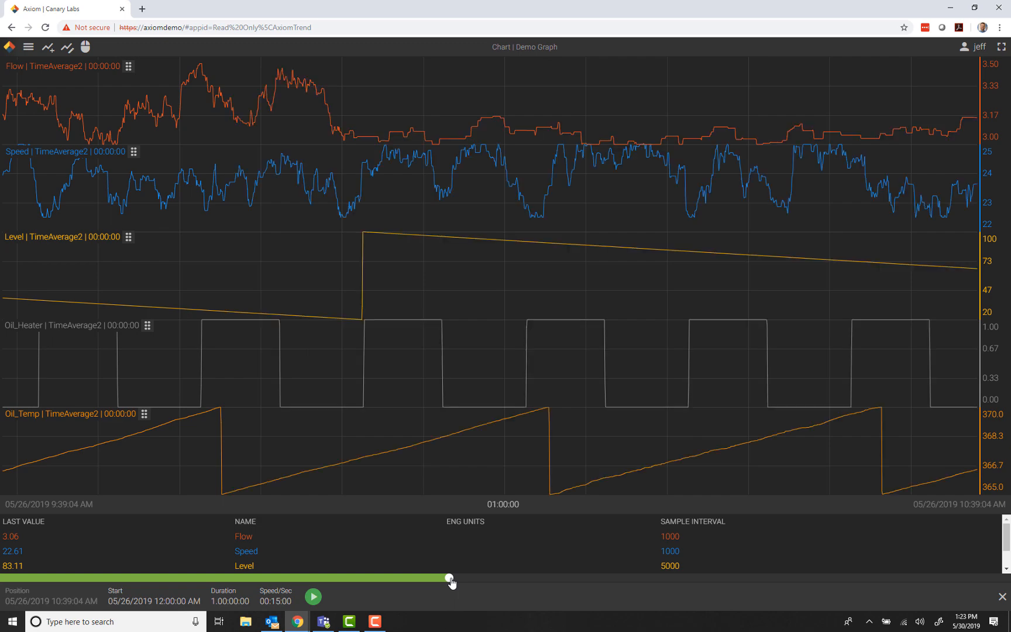
# Add the Type_String tag from Donut Line, Line 1 to the chart.
pyautogui.click(48, 47)
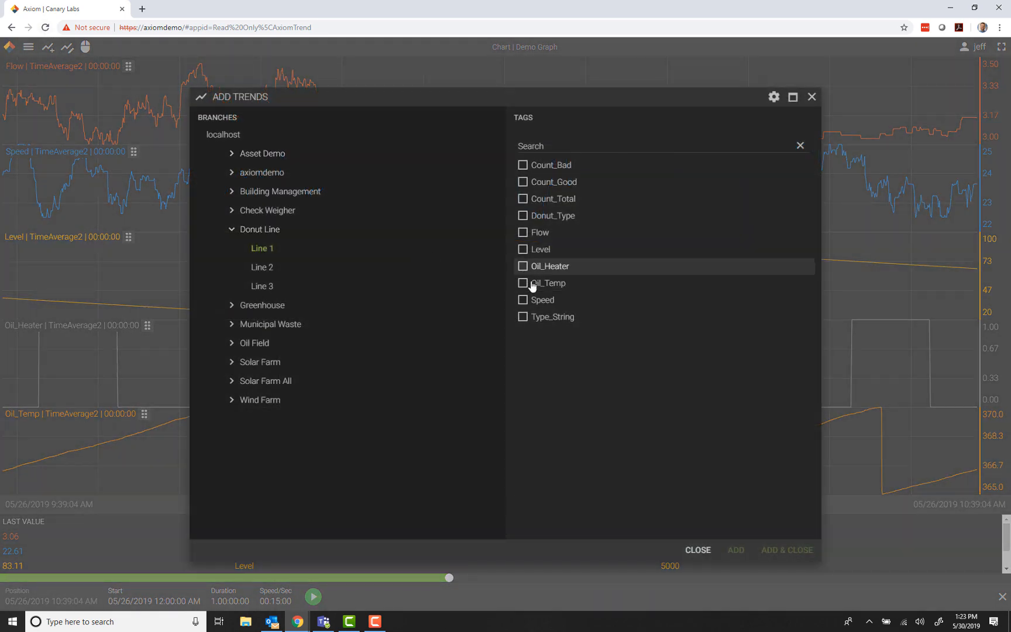
pyautogui.click(548, 321)
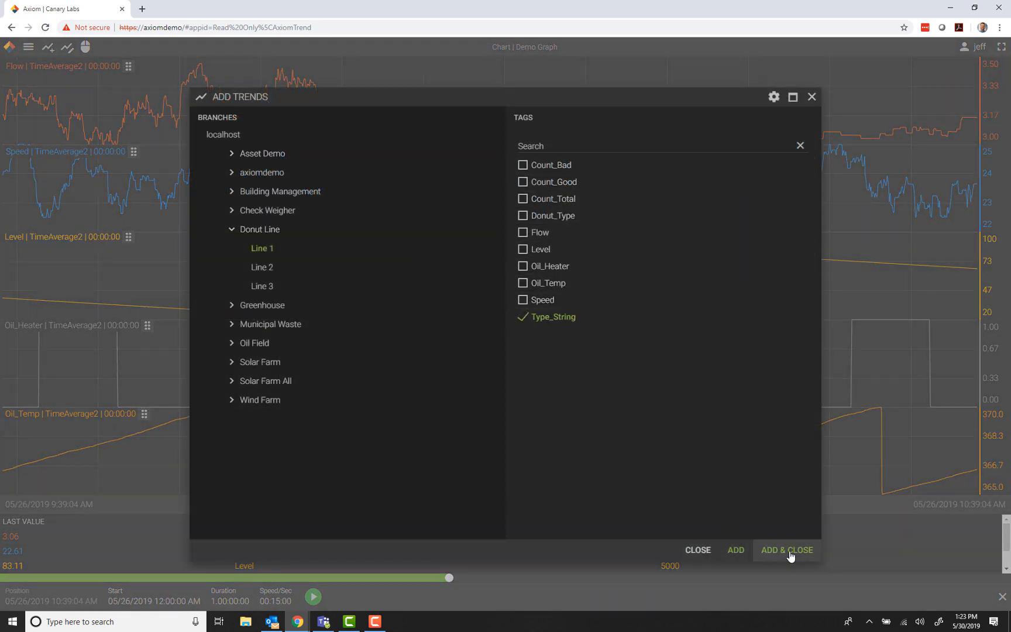
pyautogui.click(787, 550)
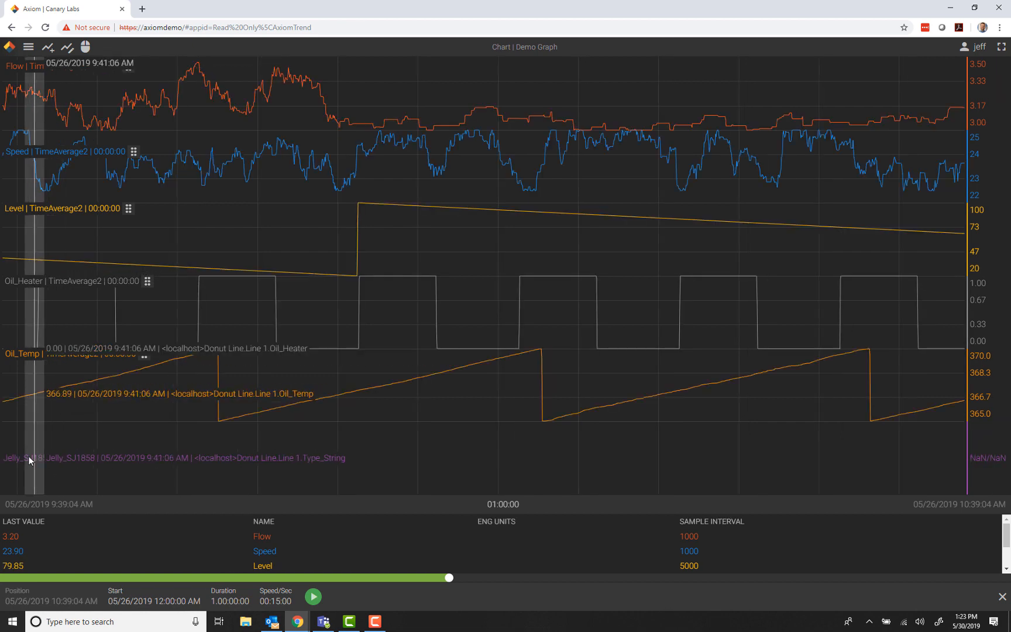
# Play back the chart with the Type_String trend, stop it and exit playback mode.
pyautogui.click(312, 597)
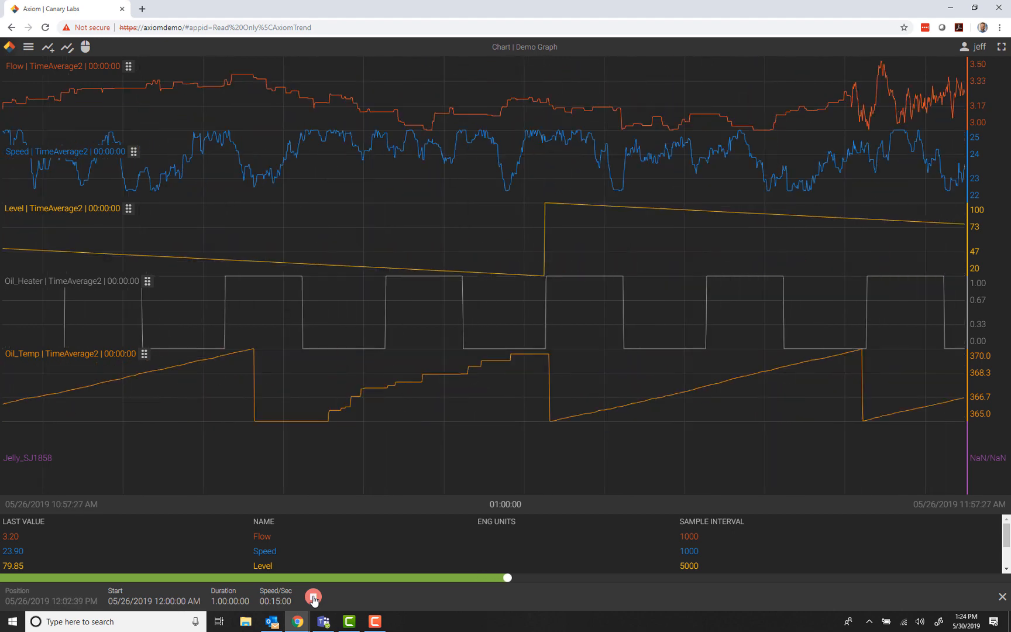
pyautogui.click(313, 597)
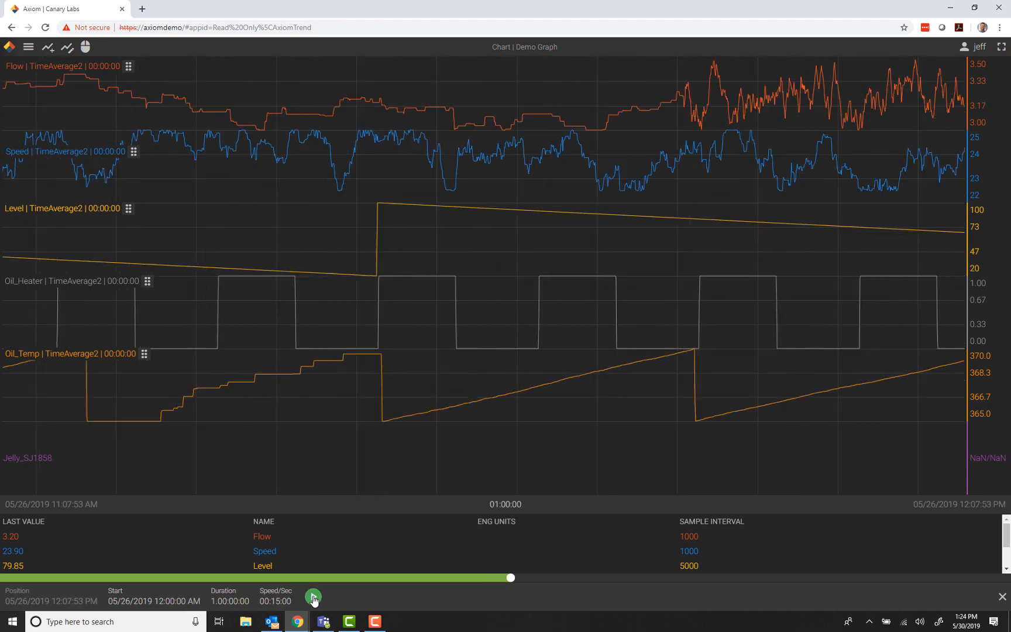
pyautogui.click(1003, 598)
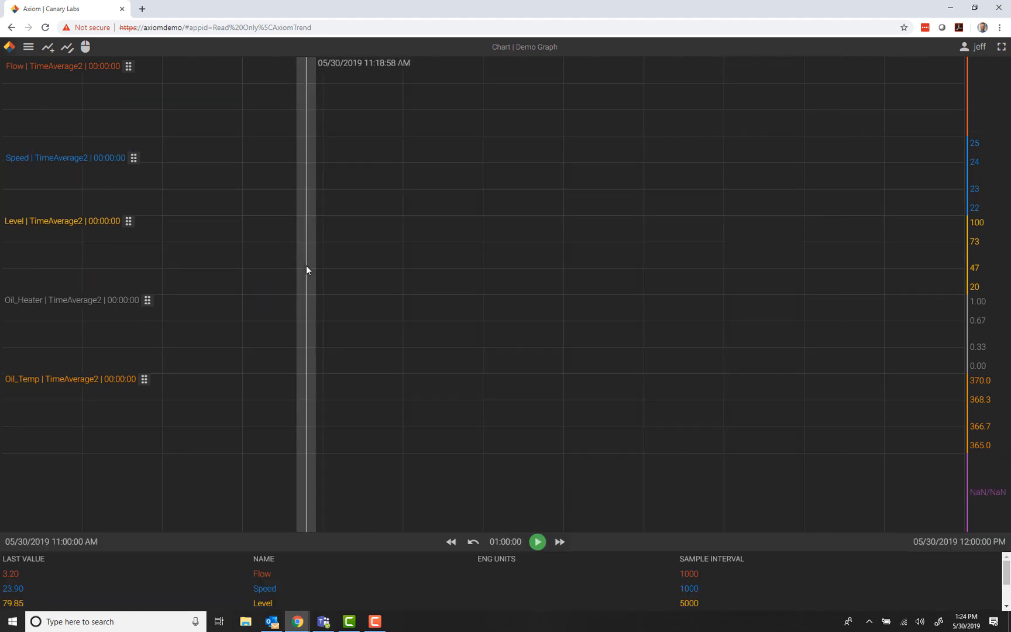
# View the Automated Reports scheduler, dismiss its introductory tour and close the dialog.
pyautogui.click(28, 47)
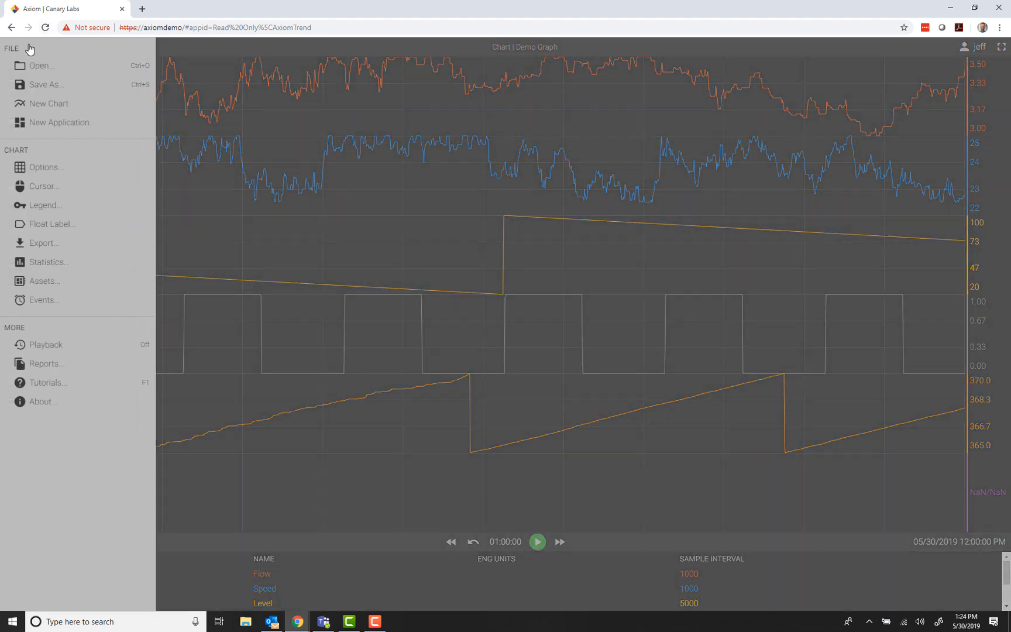
pyautogui.click(56, 366)
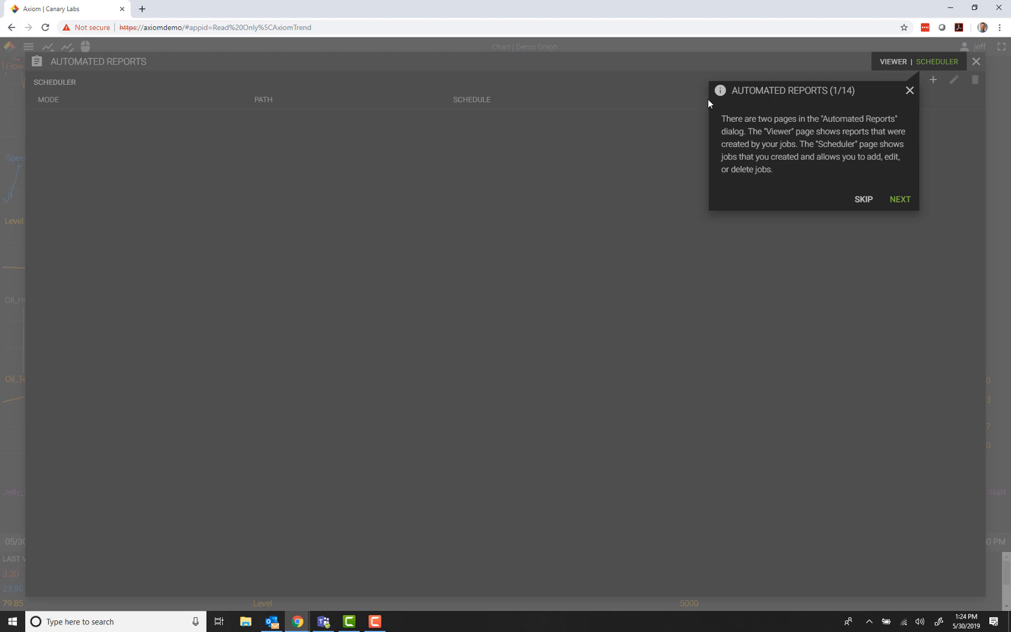
pyautogui.click(910, 90)
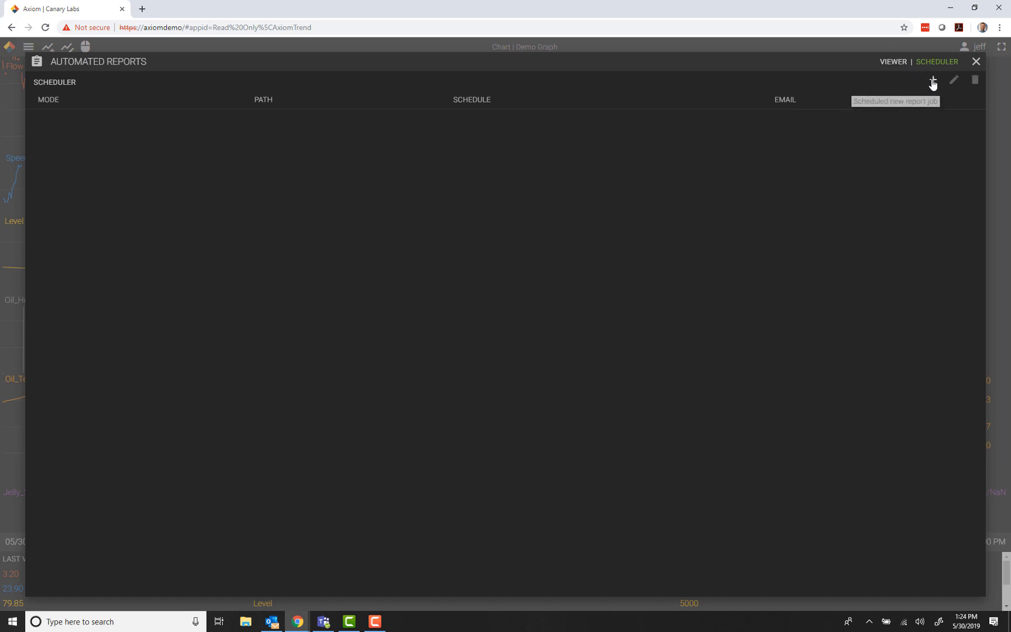
pyautogui.click(976, 61)
# Save the chart as Demo Graph in the Private folder.
pyautogui.click(28, 46)
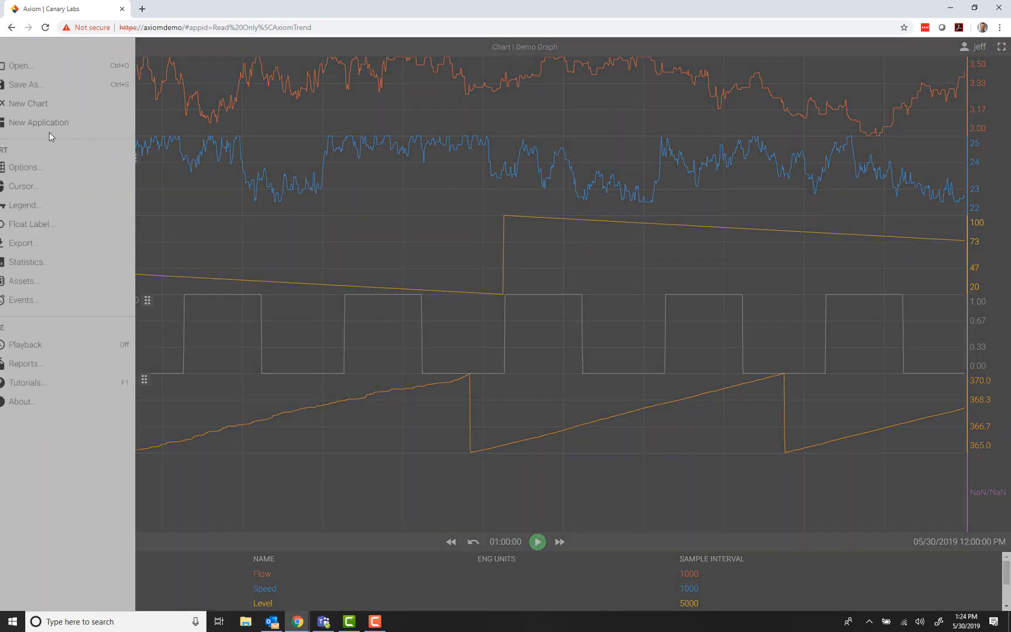
pyautogui.click(53, 84)
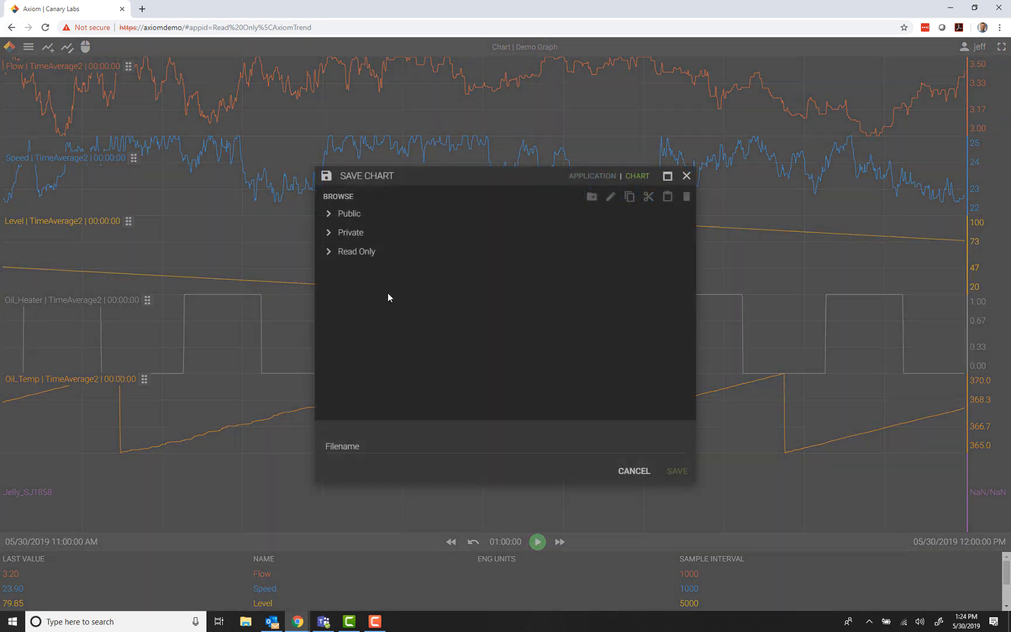
pyautogui.click(350, 234)
pyautogui.click(404, 449)
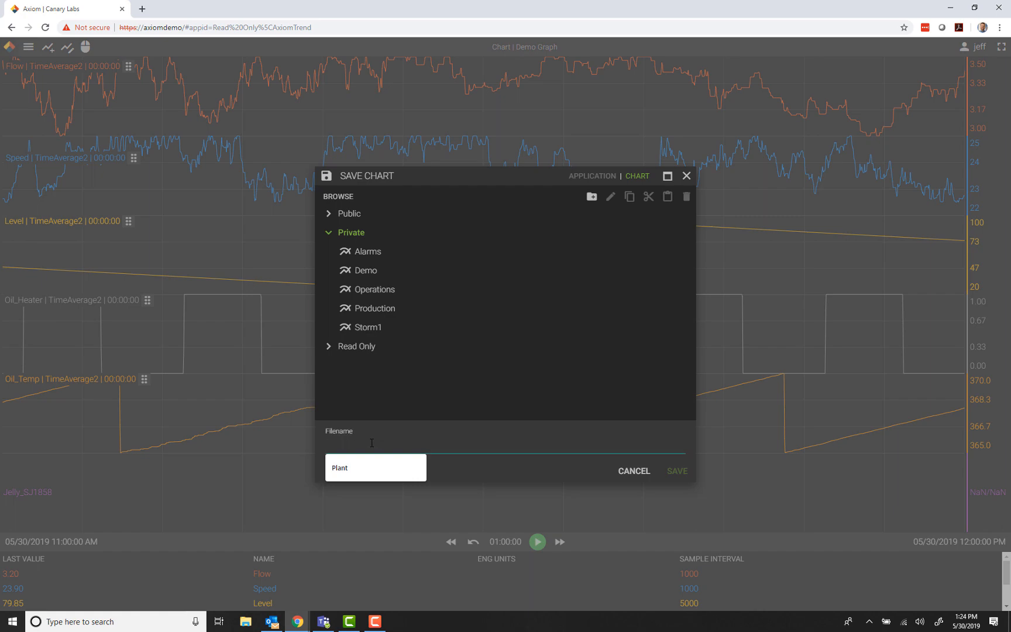
pyautogui.write('Demo Graph')
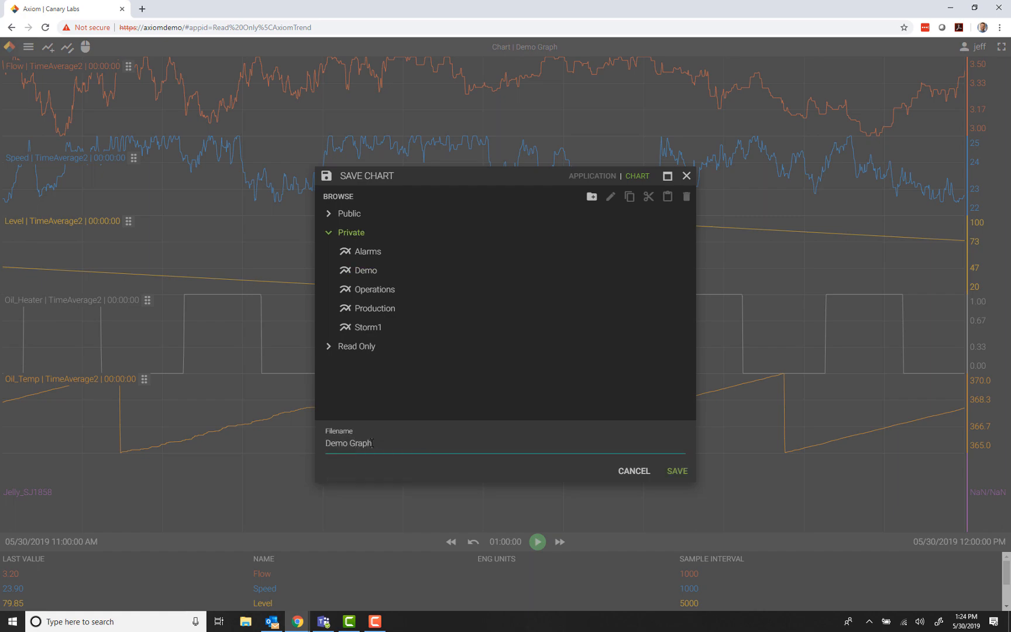
pyautogui.click(677, 471)
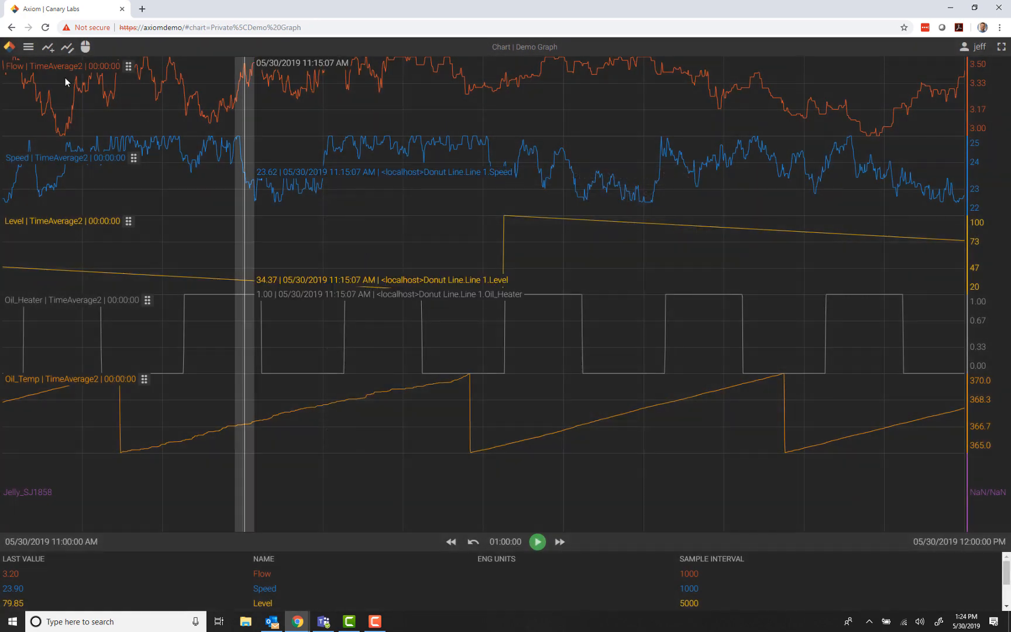
# Start a new automated report job and assign the Private\Demo Graph chart to it.
pyautogui.click(35, 49)
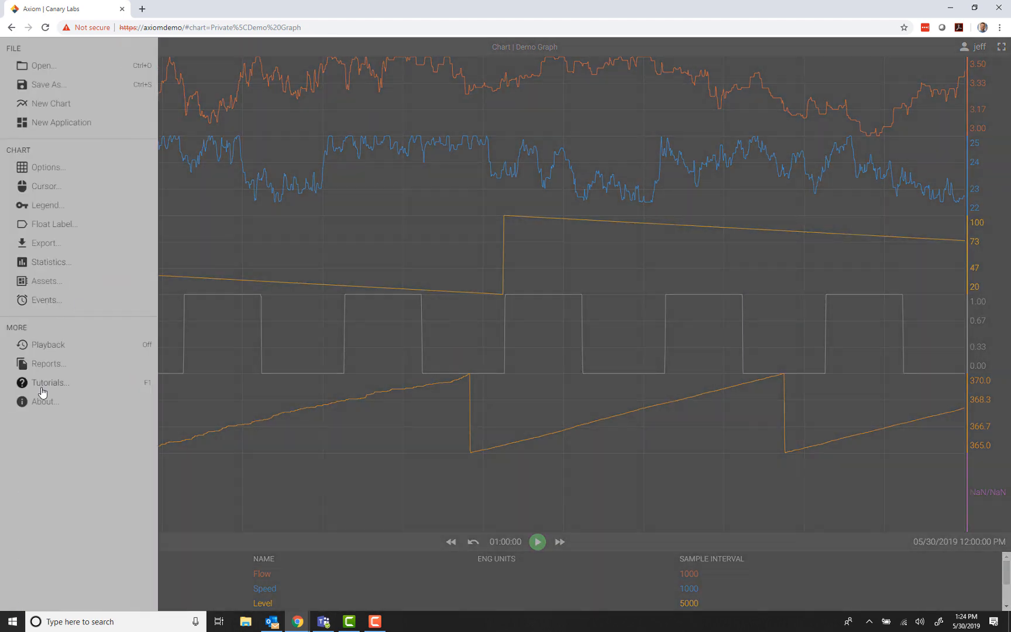
pyautogui.click(45, 364)
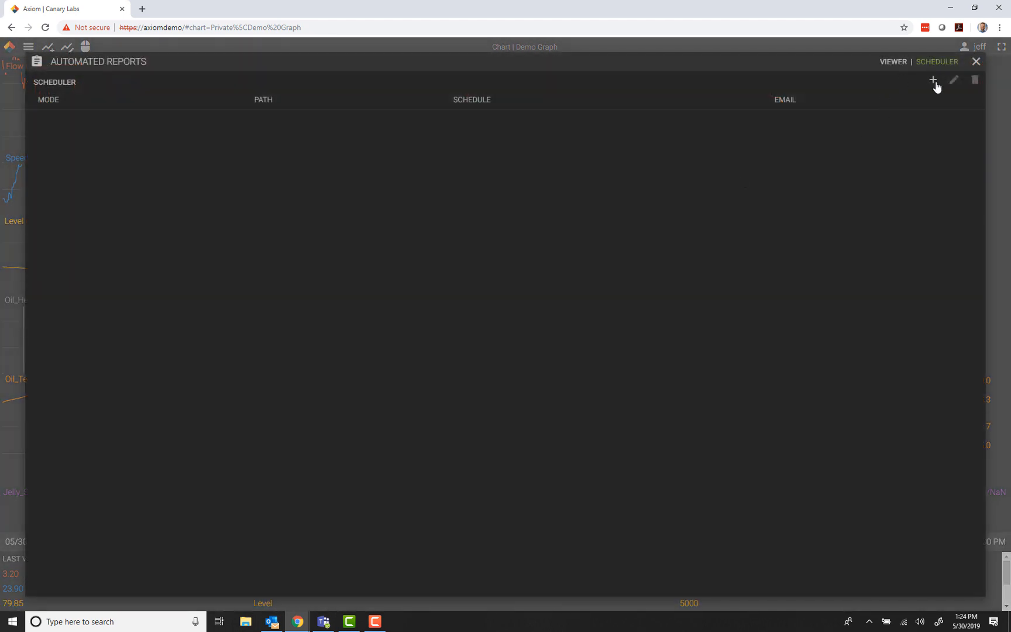
pyautogui.click(934, 80)
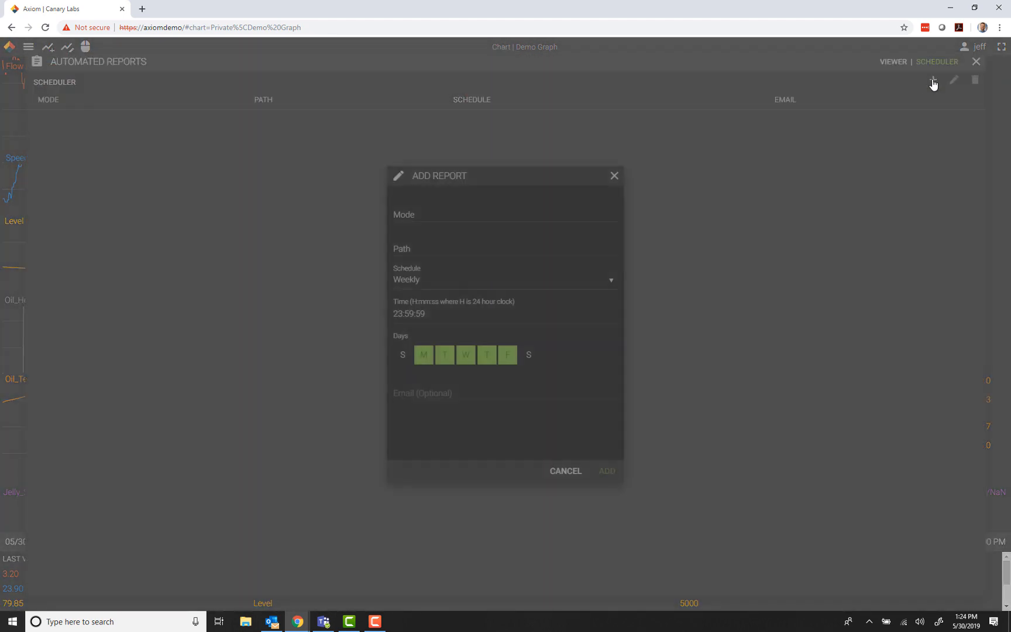
pyautogui.click(436, 249)
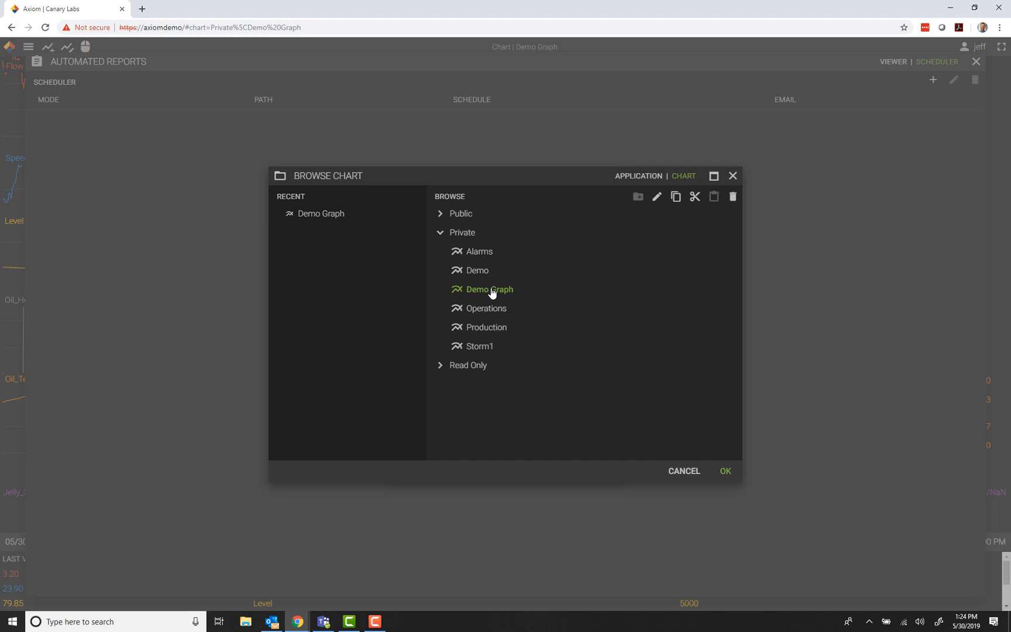
pyautogui.click(726, 473)
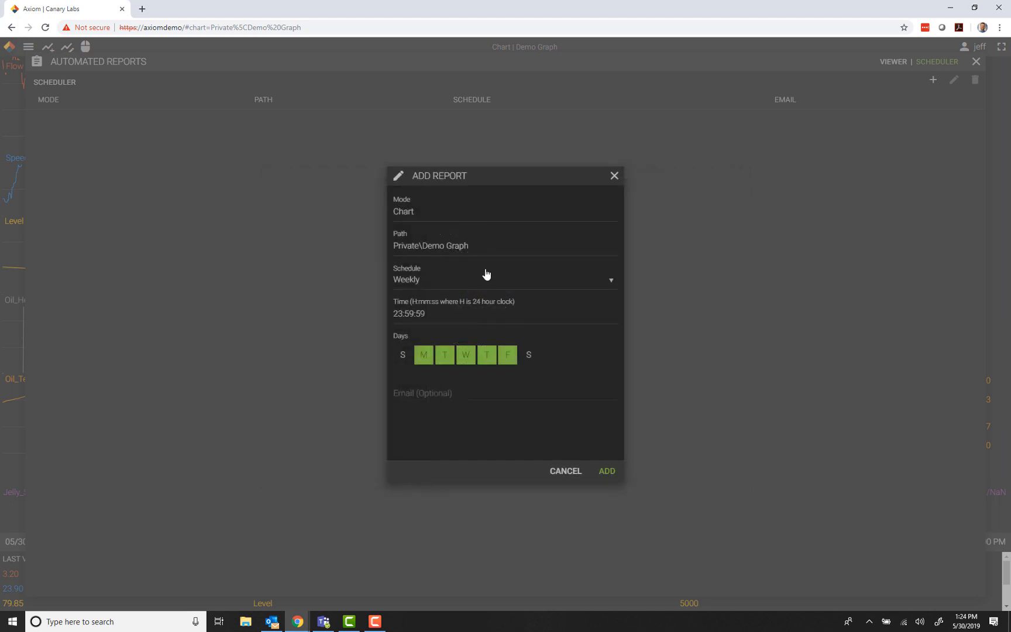
# Examine the Monthly and Advanced (Cron) schedule options for the report and return the schedule to Weekly.
pyautogui.click(445, 283)
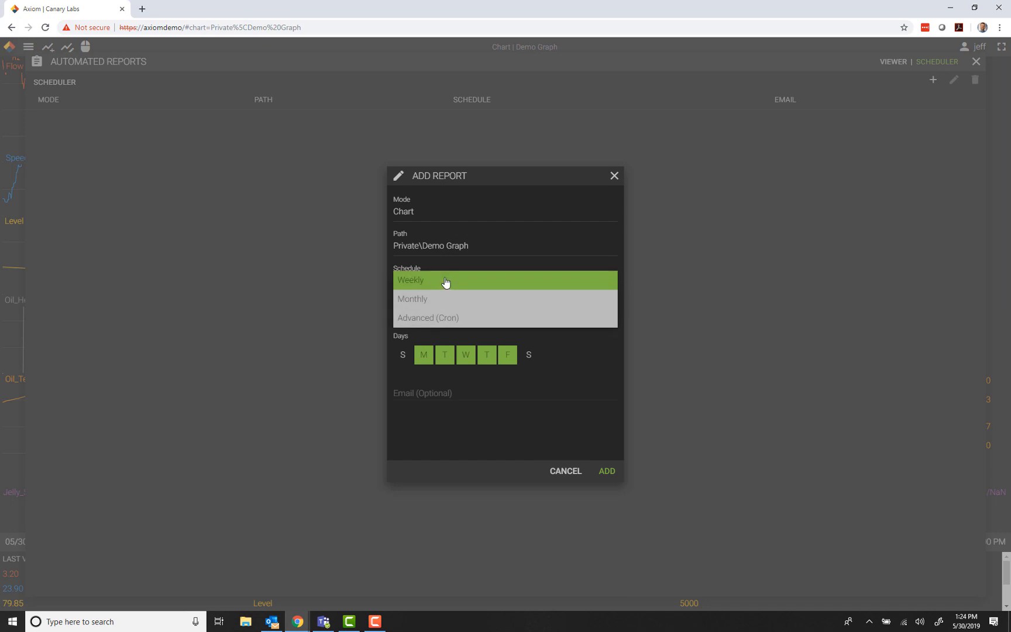
pyautogui.click(417, 280)
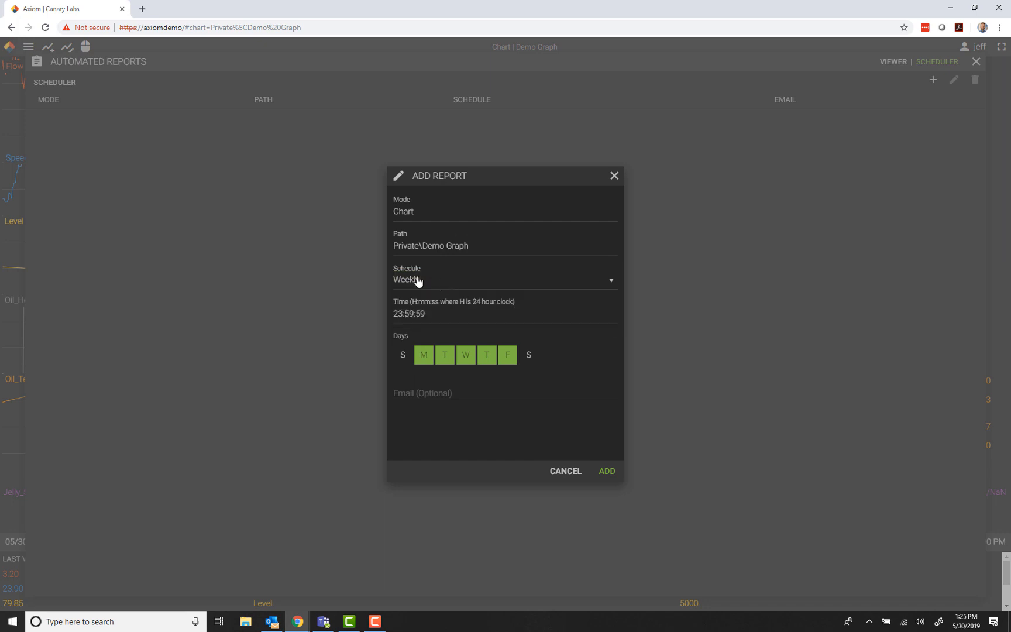
pyautogui.click(431, 285)
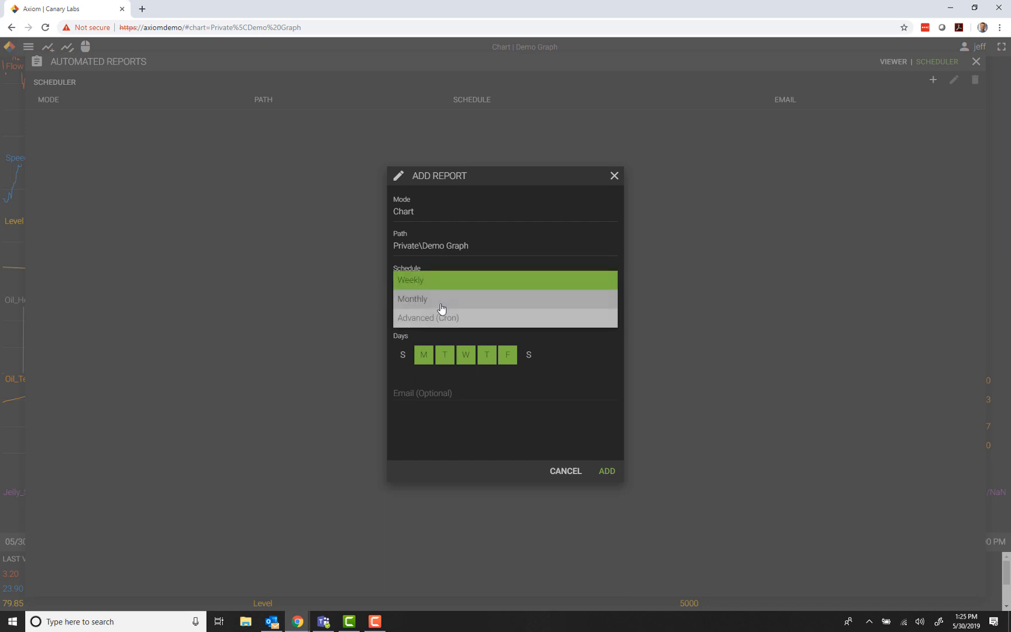
pyautogui.click(440, 299)
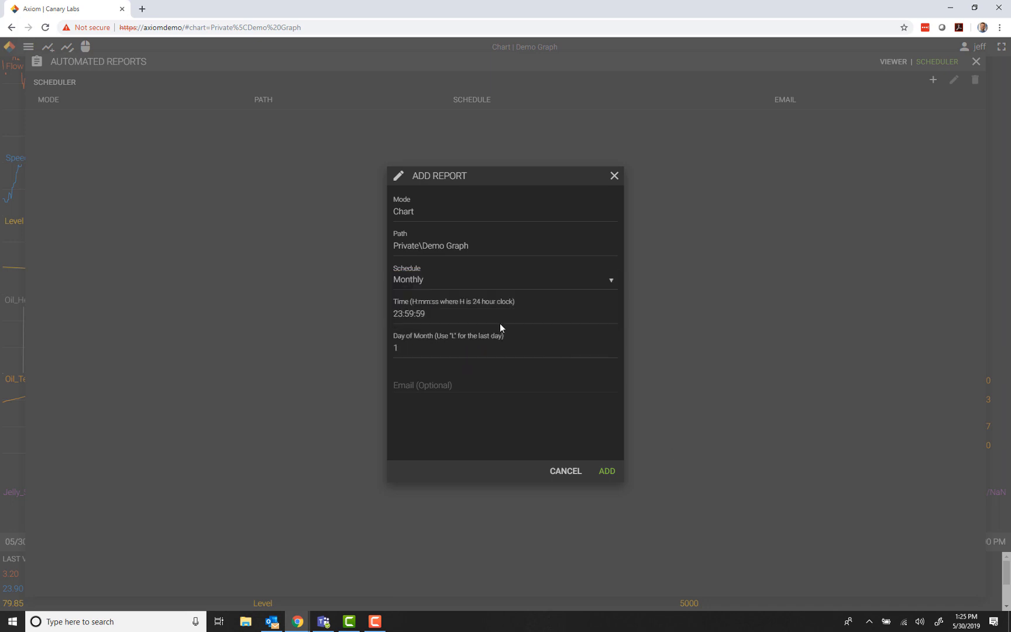
pyautogui.click(428, 287)
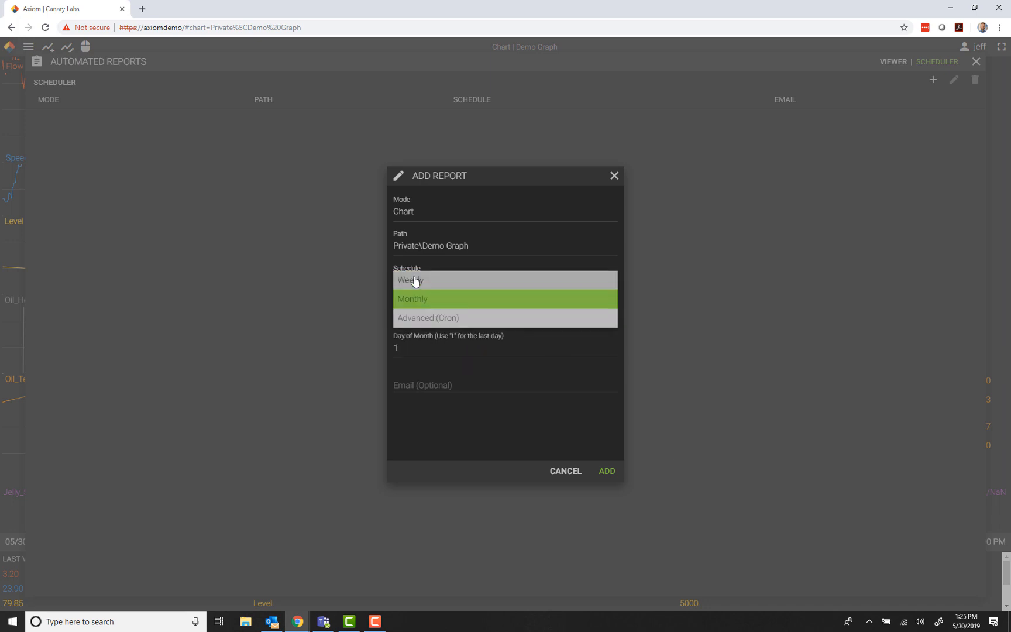
pyautogui.click(429, 318)
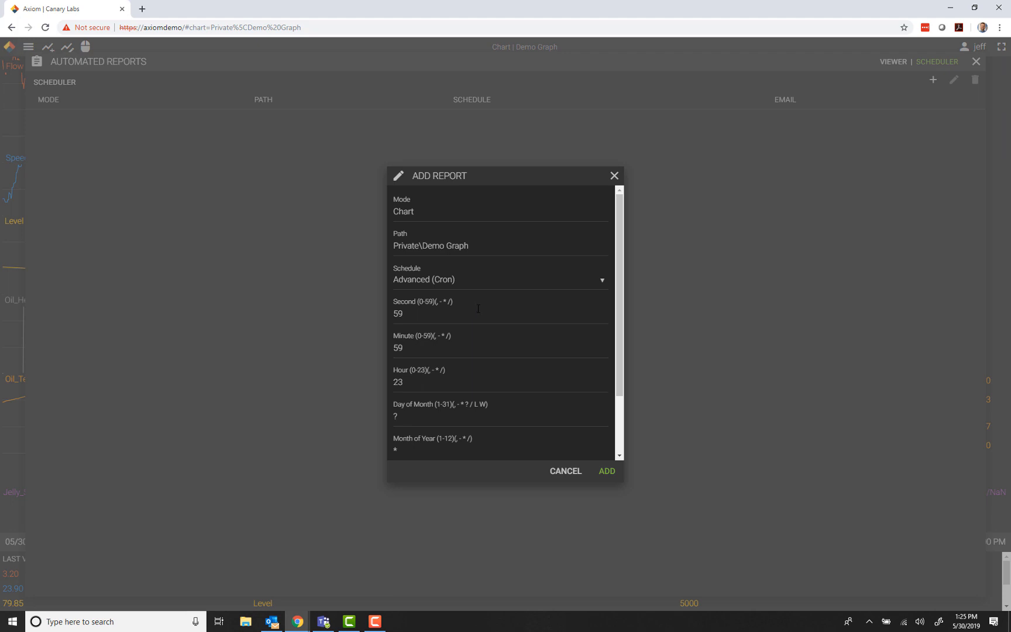
pyautogui.scroll(-2, 478, 309)
pyautogui.scroll(1, 478, 310)
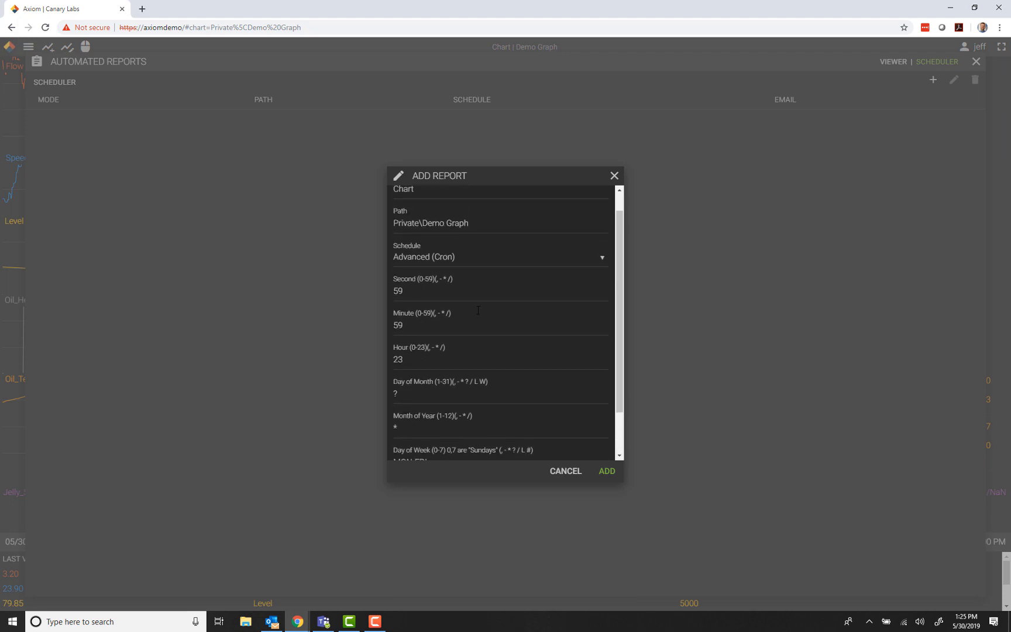
pyautogui.scroll(1, 478, 310)
pyautogui.click(423, 279)
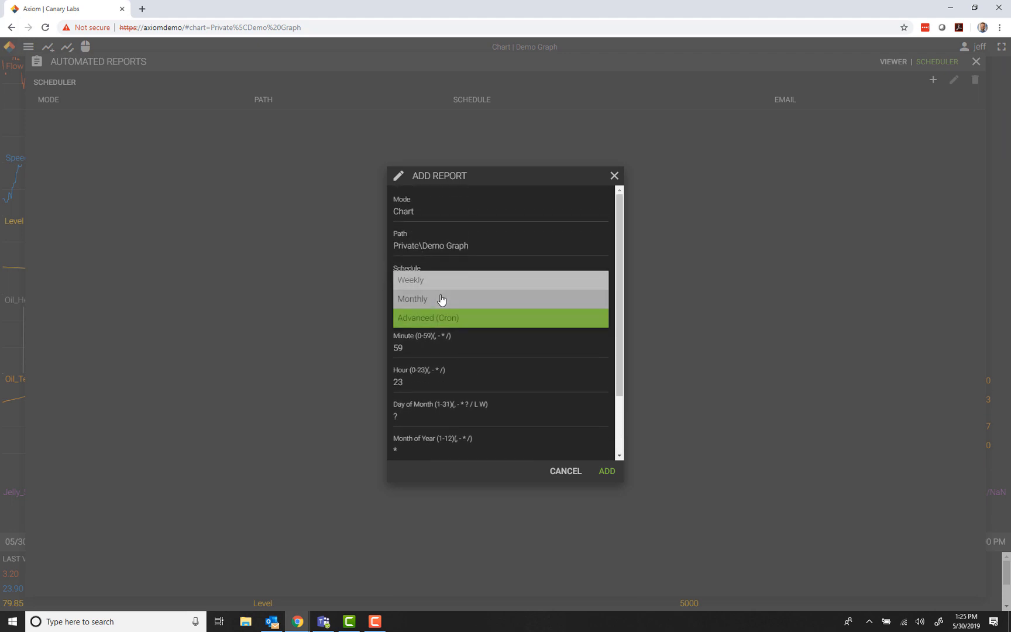
pyautogui.click(422, 282)
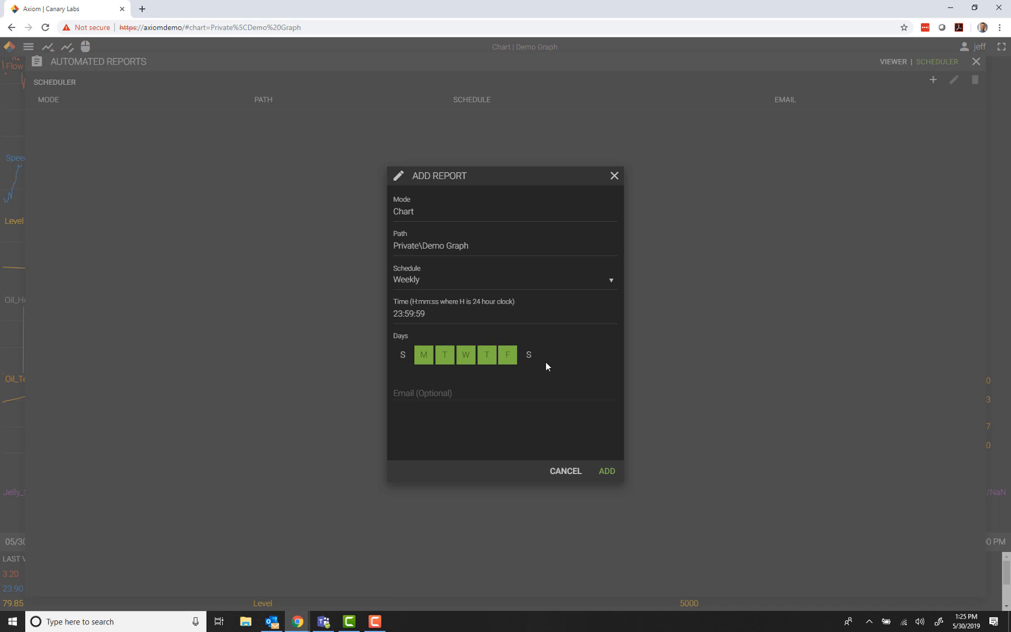
# Try a weekly report for Monday, Wednesday and Friday at 06:00:00, then discard it and close Automated Reports.
pyautogui.click(446, 362)
pyautogui.click(486, 358)
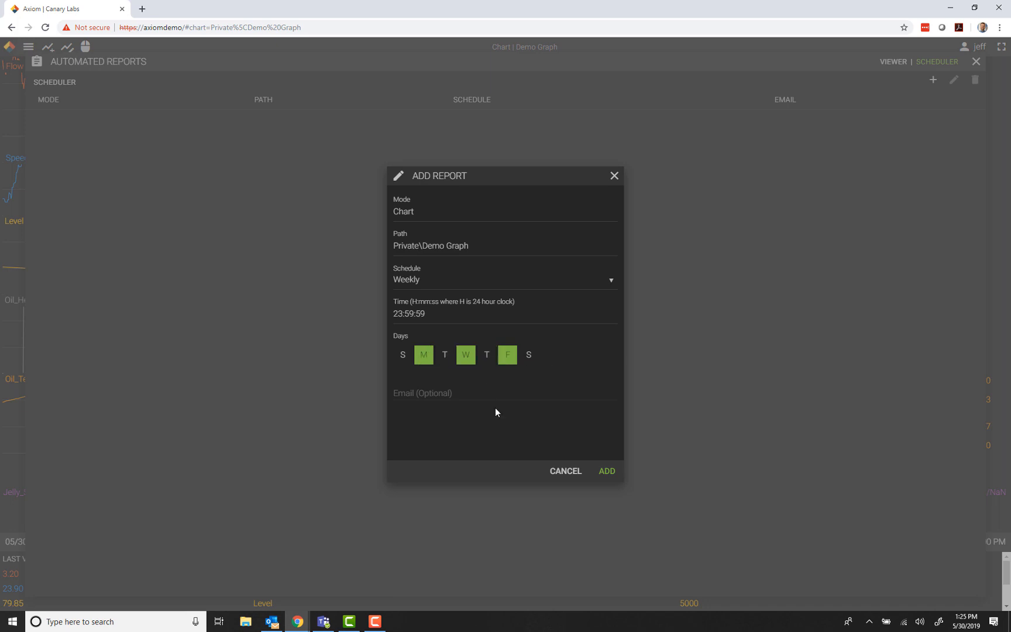
pyautogui.moveTo(439, 313); pyautogui.dragTo(388, 307)
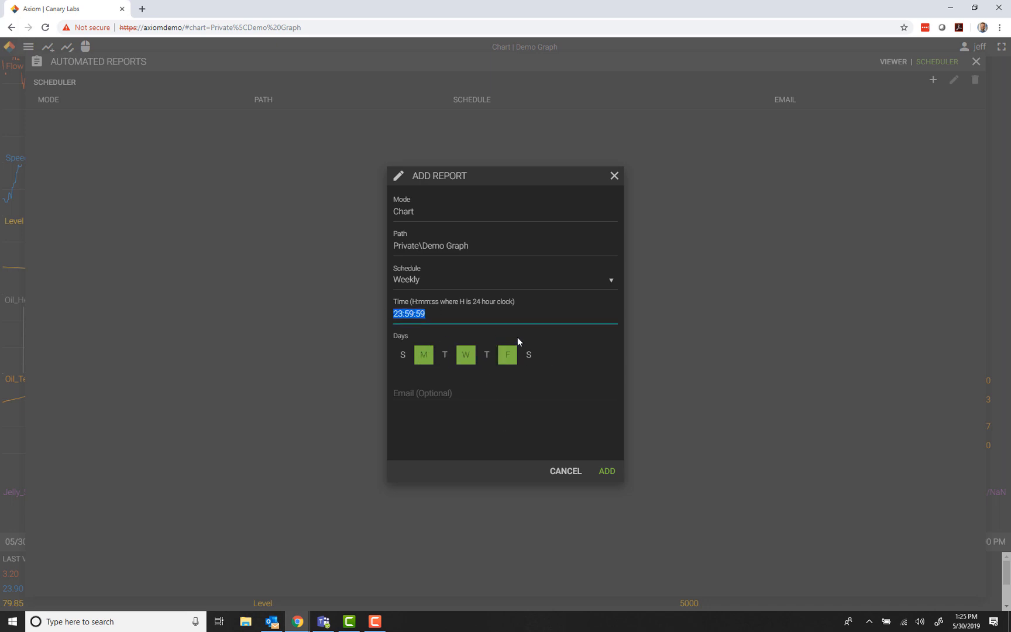
pyautogui.write('06:00:00')
pyautogui.click(477, 393)
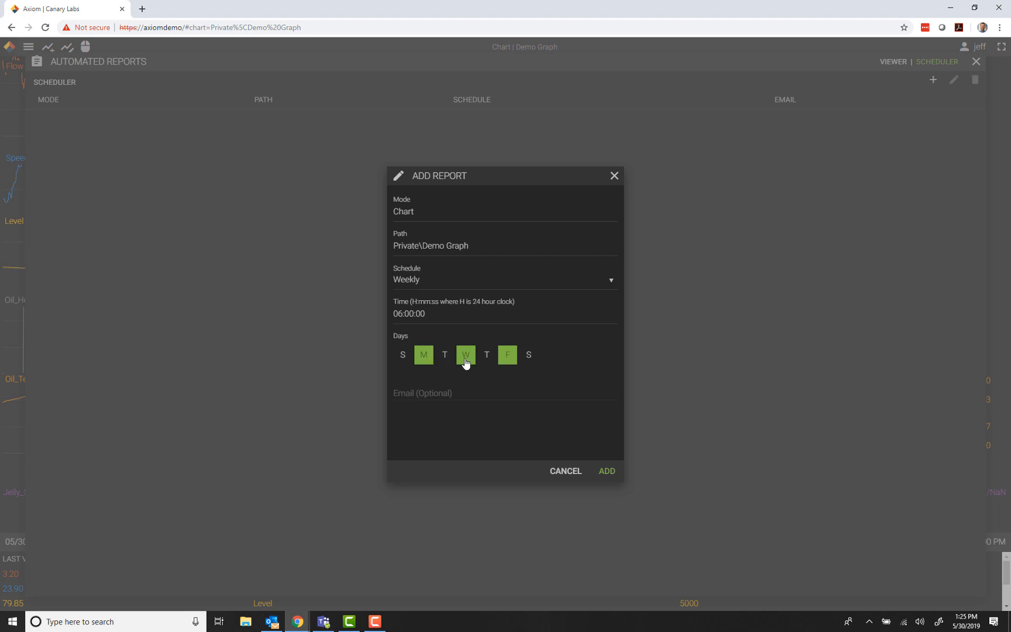
pyautogui.click(571, 477)
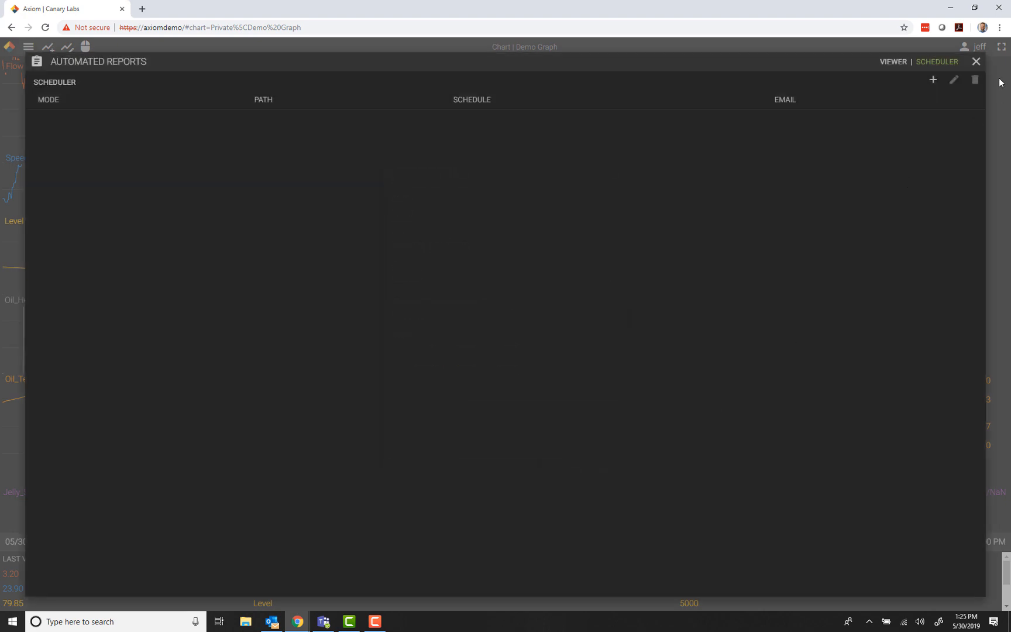
pyautogui.click(976, 62)
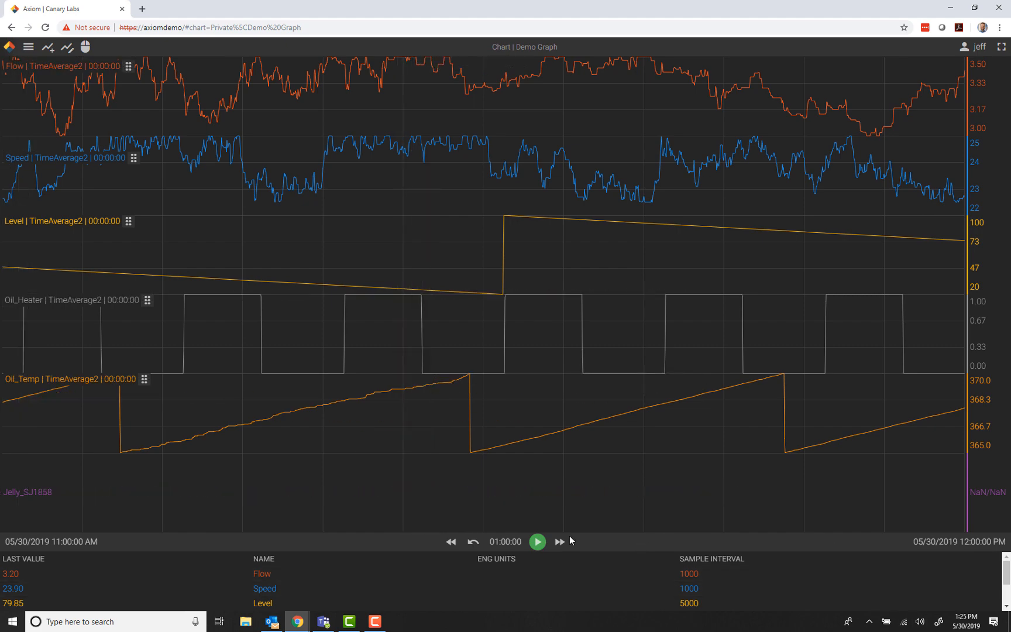
# Run the chart live, stop it and set its end time to May 30, 2019, 6:00:00 AM.
pyautogui.click(537, 542)
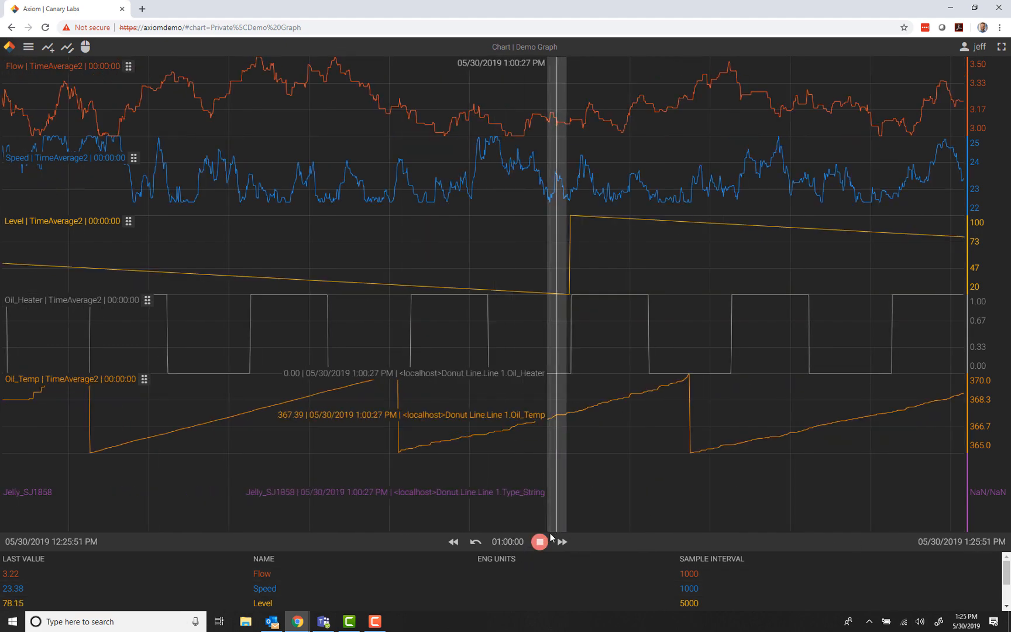
pyautogui.click(540, 542)
pyautogui.click(971, 542)
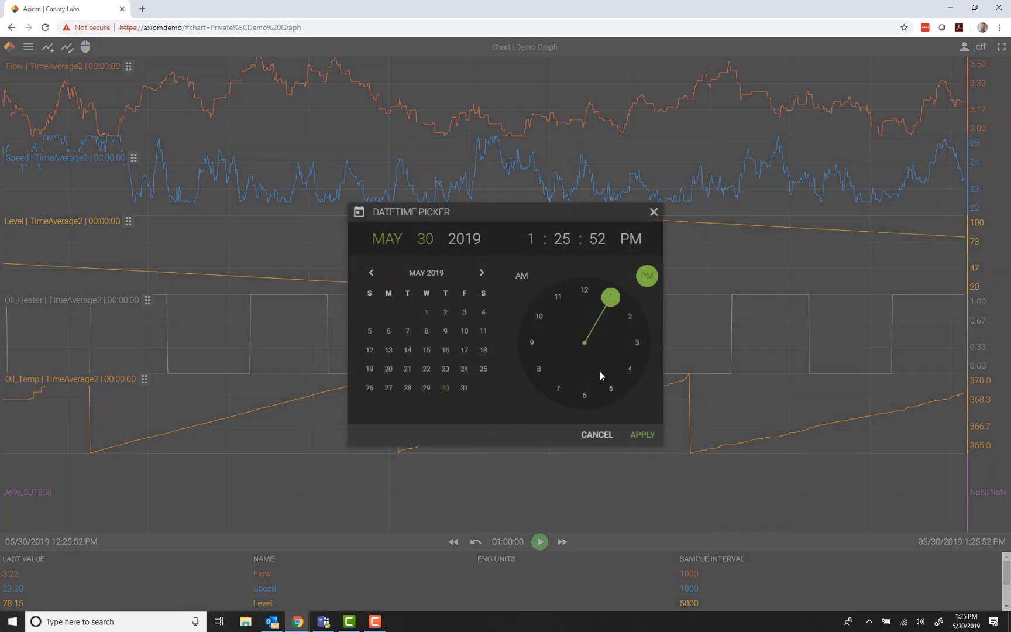
pyautogui.click(594, 395)
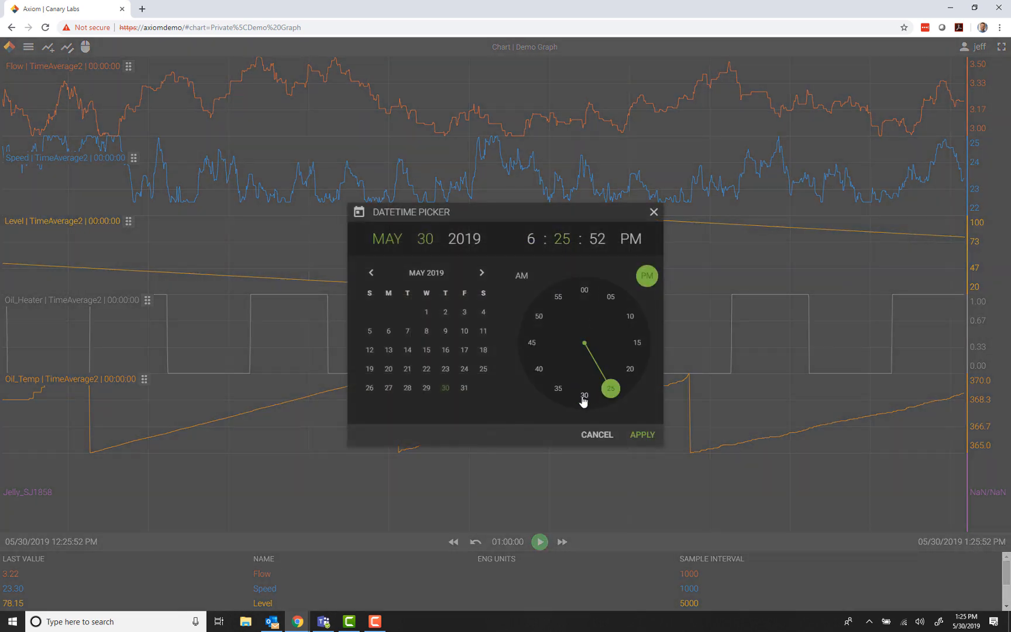
pyautogui.click(584, 291)
pyautogui.click(585, 291)
pyautogui.click(527, 280)
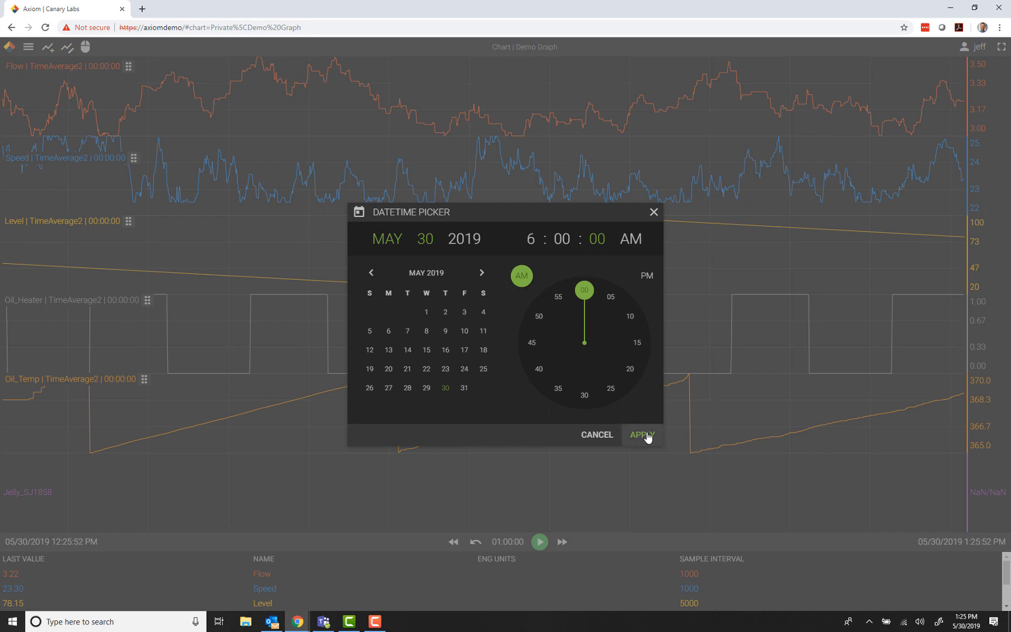
pyautogui.click(646, 436)
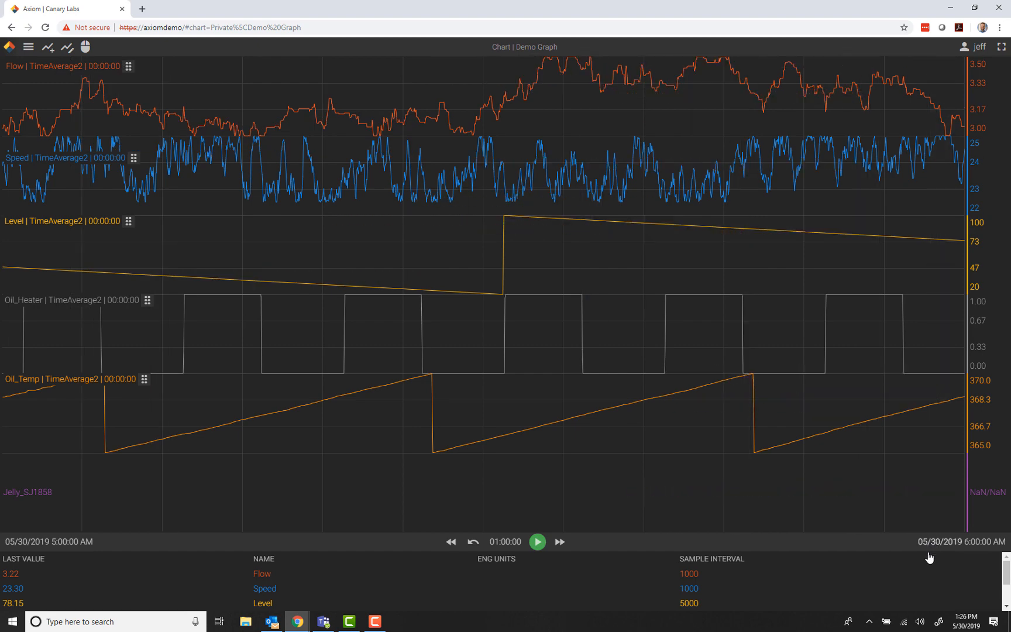
# Start a new automated report in the scheduler and assign the Private\Demo Graph chart to it.
pyautogui.click(29, 48)
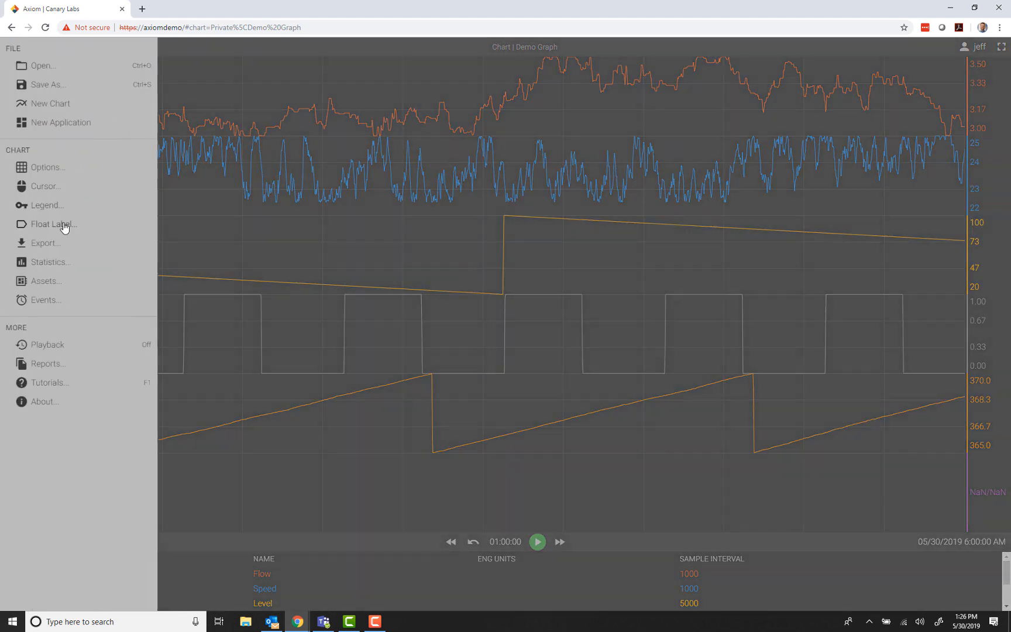
pyautogui.click(49, 364)
pyautogui.click(934, 80)
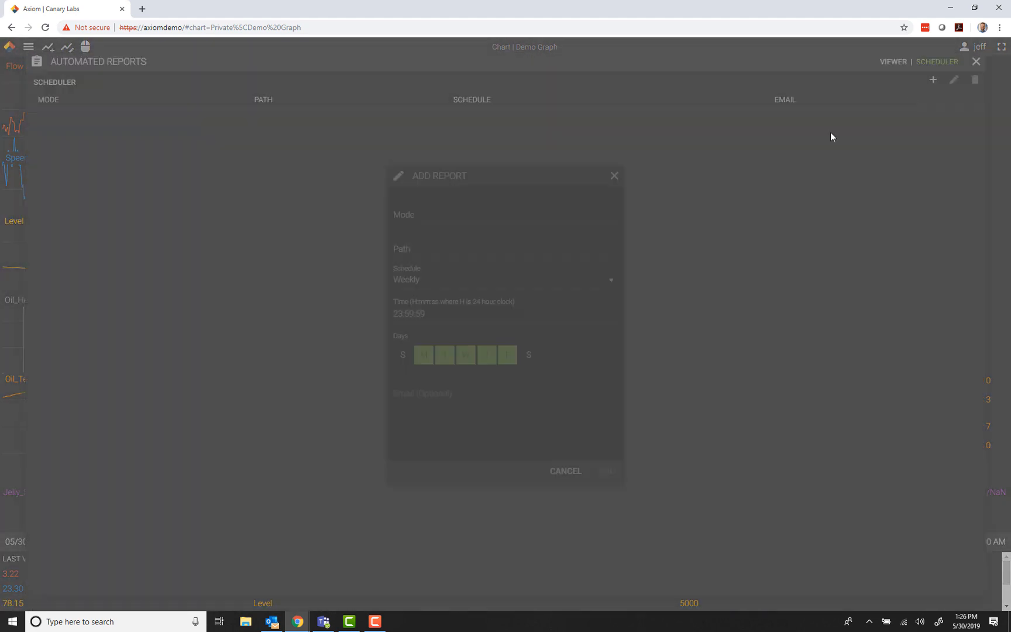
pyautogui.click(446, 252)
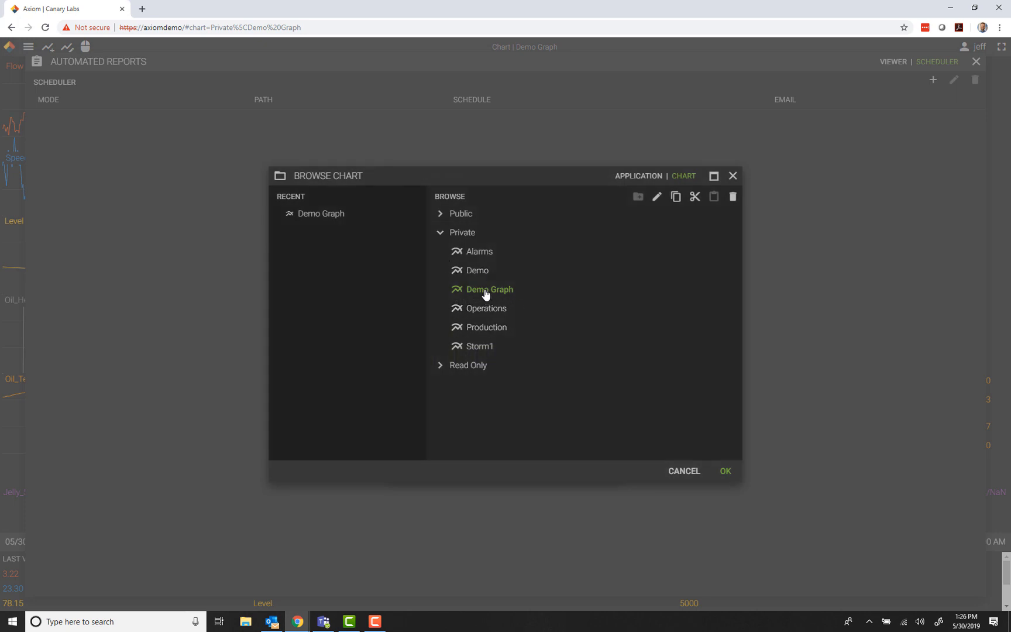
pyautogui.click(725, 472)
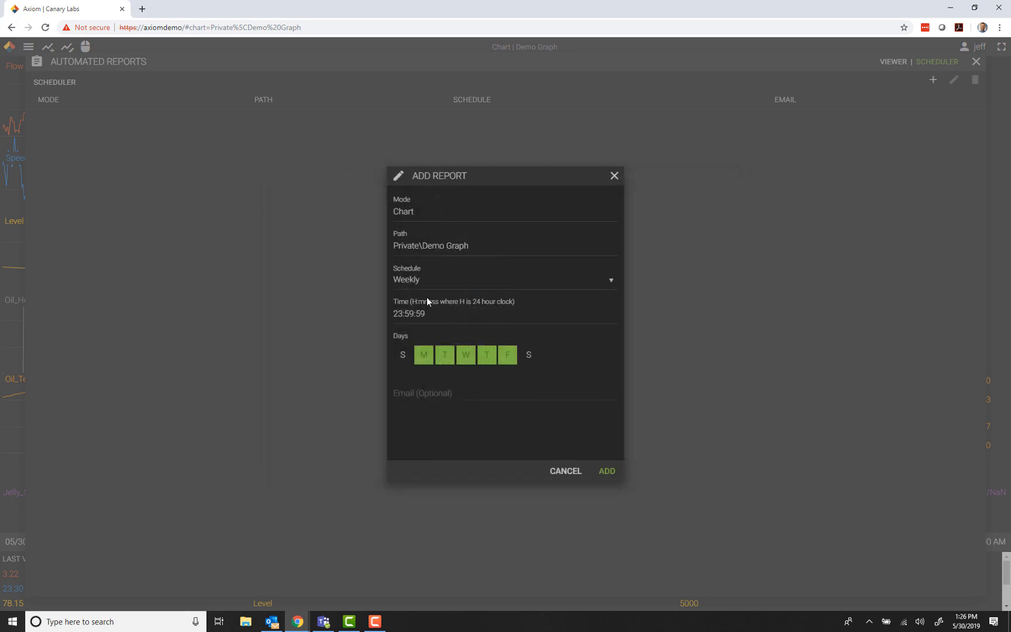
# Set the weekly report's time to 13:27:00 and add it to the scheduler.
pyautogui.click(433, 314)
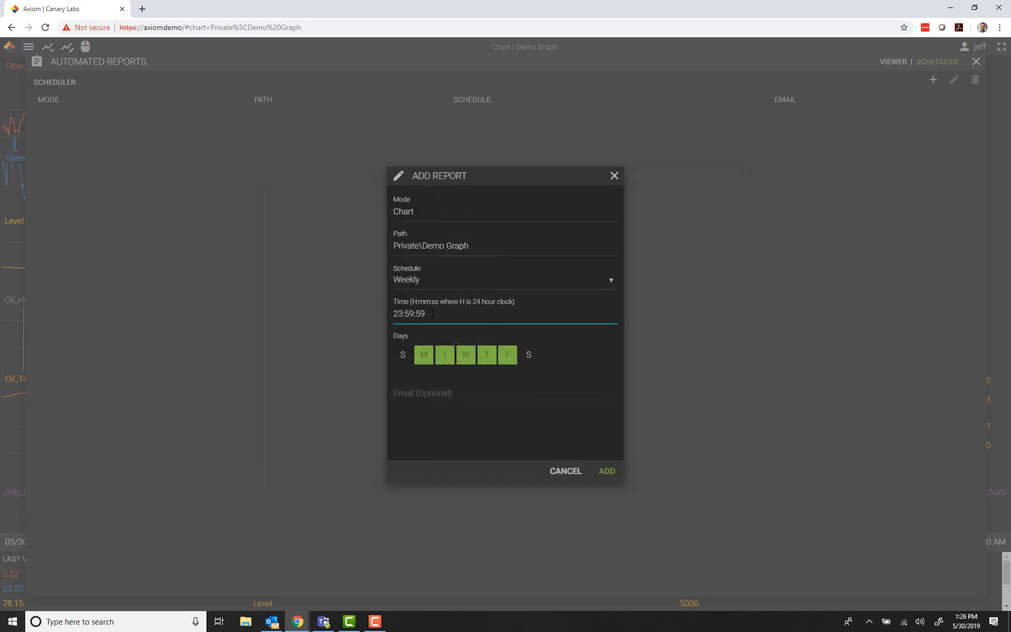
pyautogui.moveTo(433, 313); pyautogui.dragTo(361, 310)
pyautogui.write('13')
pyautogui.write(':7')
pyautogui.write('27:00')
pyautogui.click(607, 474)
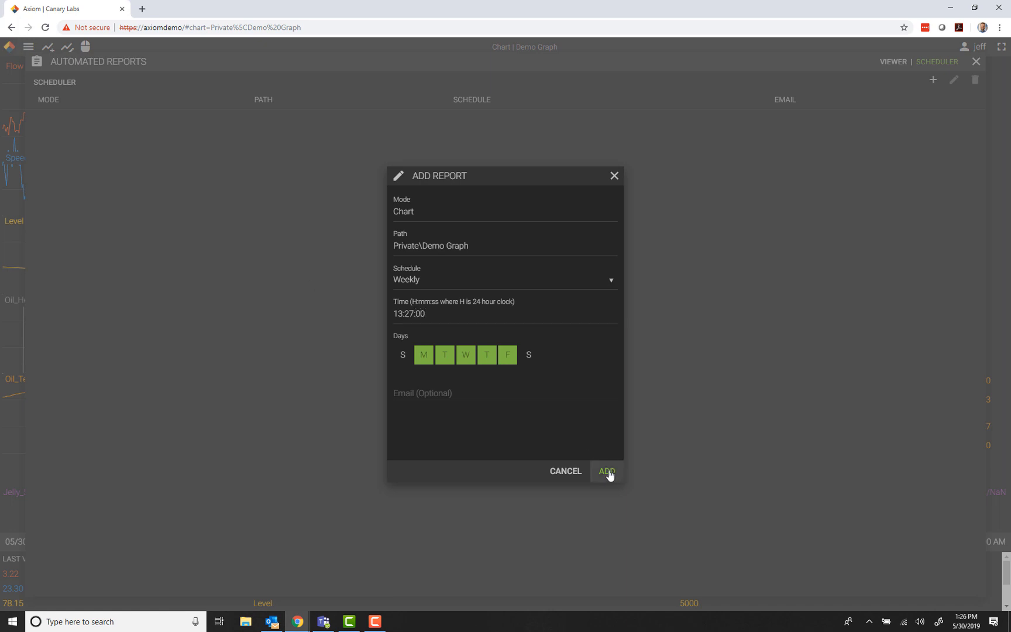
# Check the Automated Reports viewer for generated reports and close the dialog.
pyautogui.moveTo(958, 624)
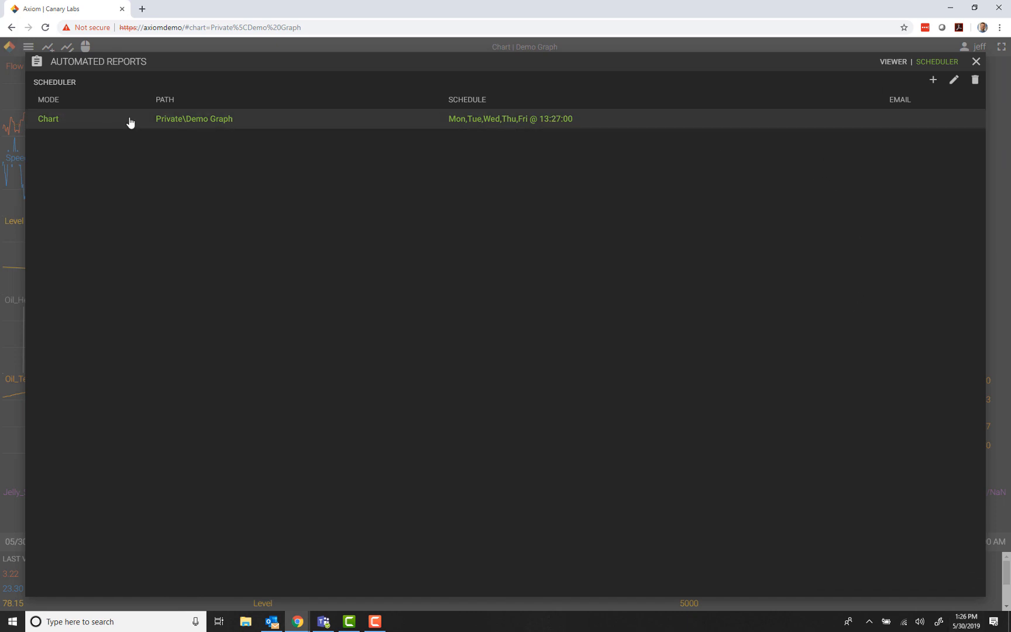
pyautogui.click(896, 62)
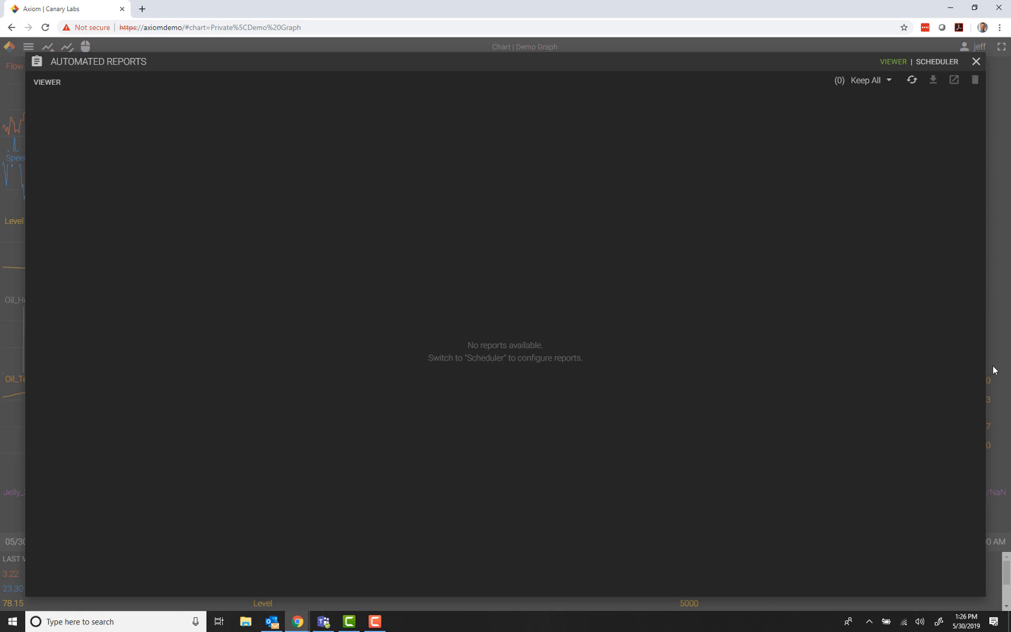
pyautogui.click(974, 63)
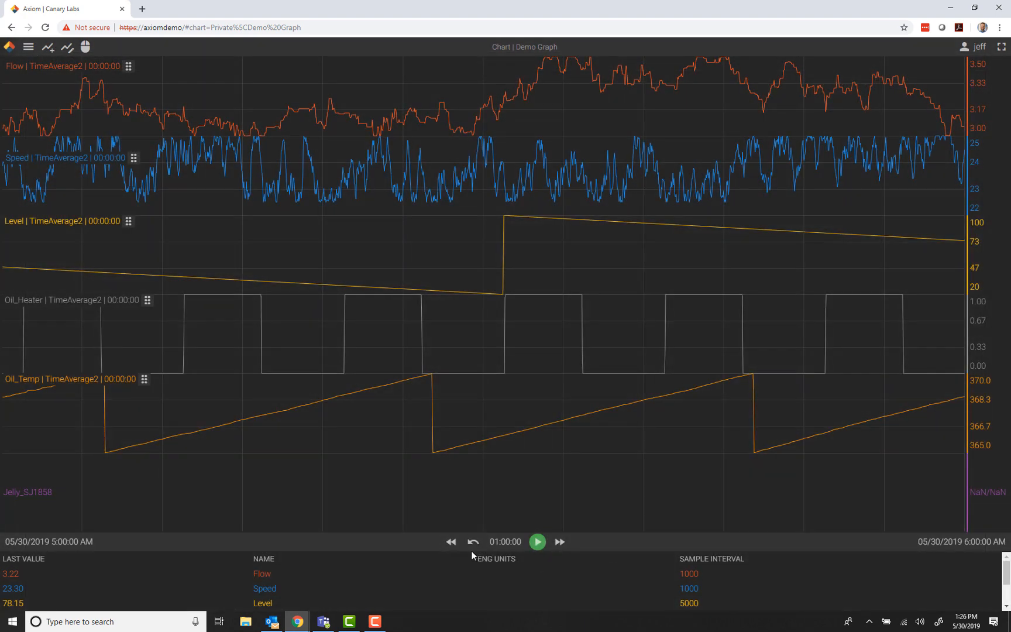
# Resume live mode on the chart and save it over Demo Graph in the Private folder.
pyautogui.click(538, 542)
pyautogui.click(28, 47)
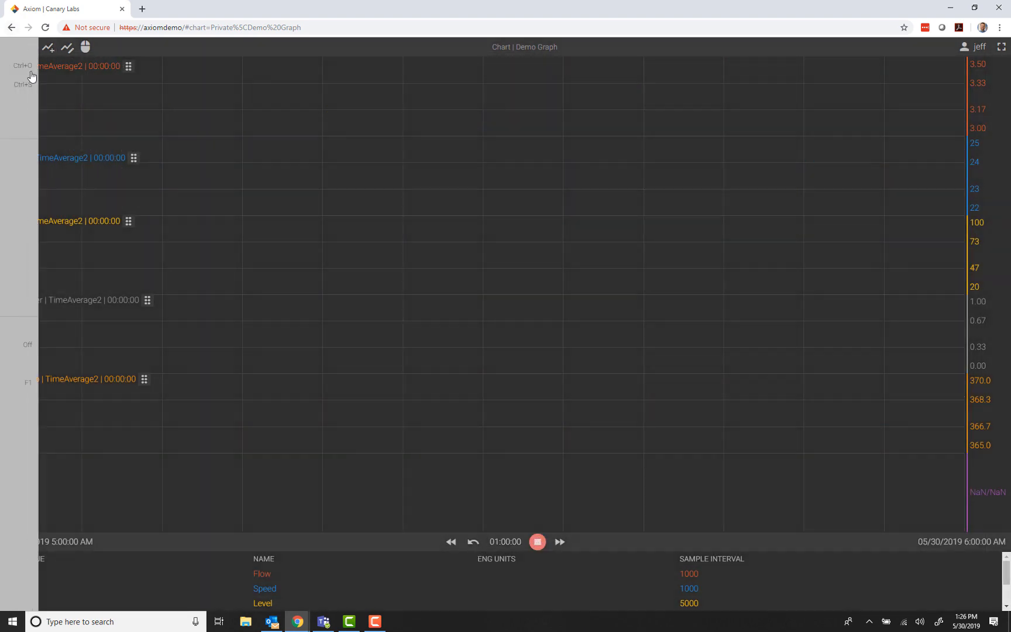
pyautogui.click(51, 84)
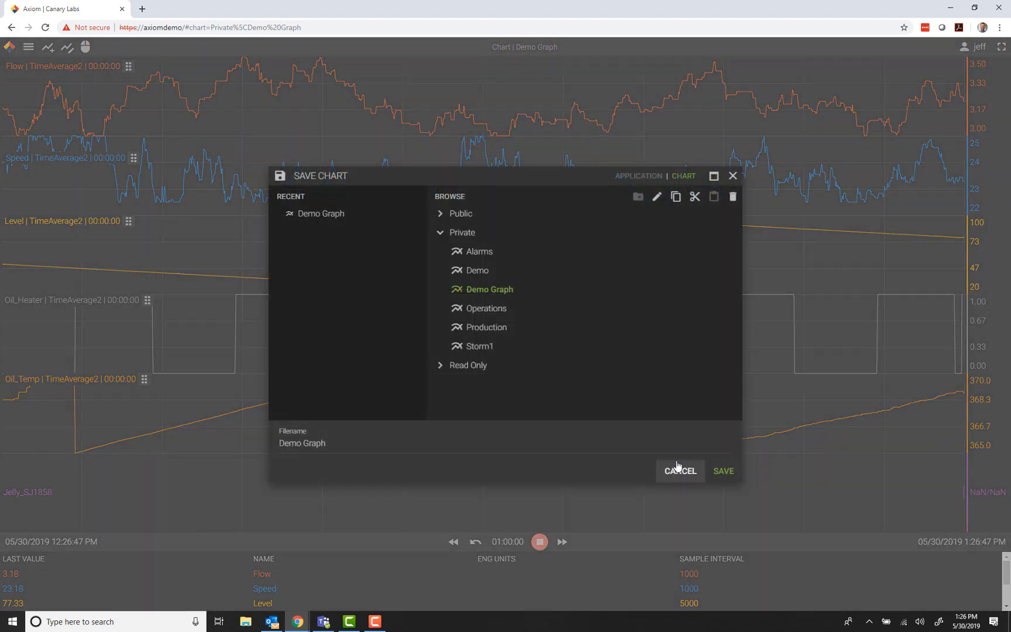
pyautogui.click(724, 471)
pyautogui.click(541, 373)
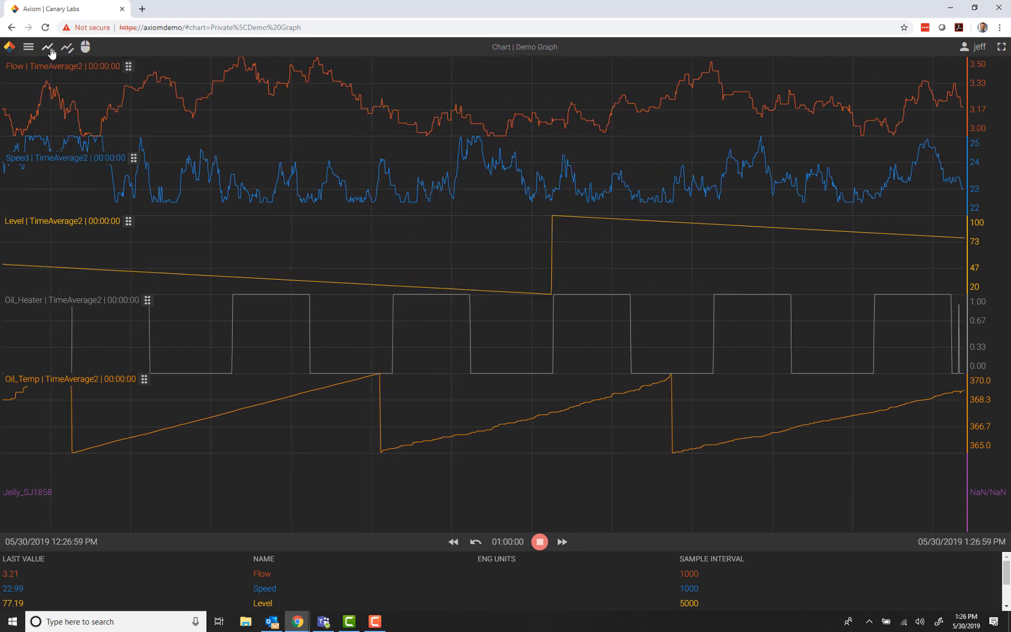
# Display the chart's pointer mode choices: Cursor, Delta and Zoom.
pyautogui.click(87, 53)
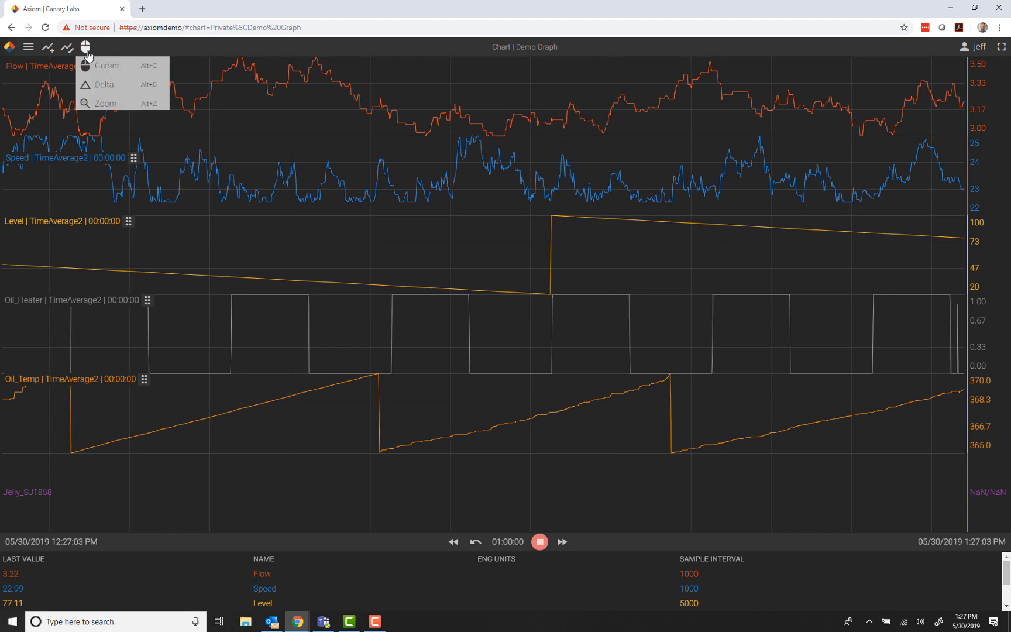
# Measure the trend changes in delta mode over two time spans of about 11 and 16 minutes.
pyautogui.click(110, 89)
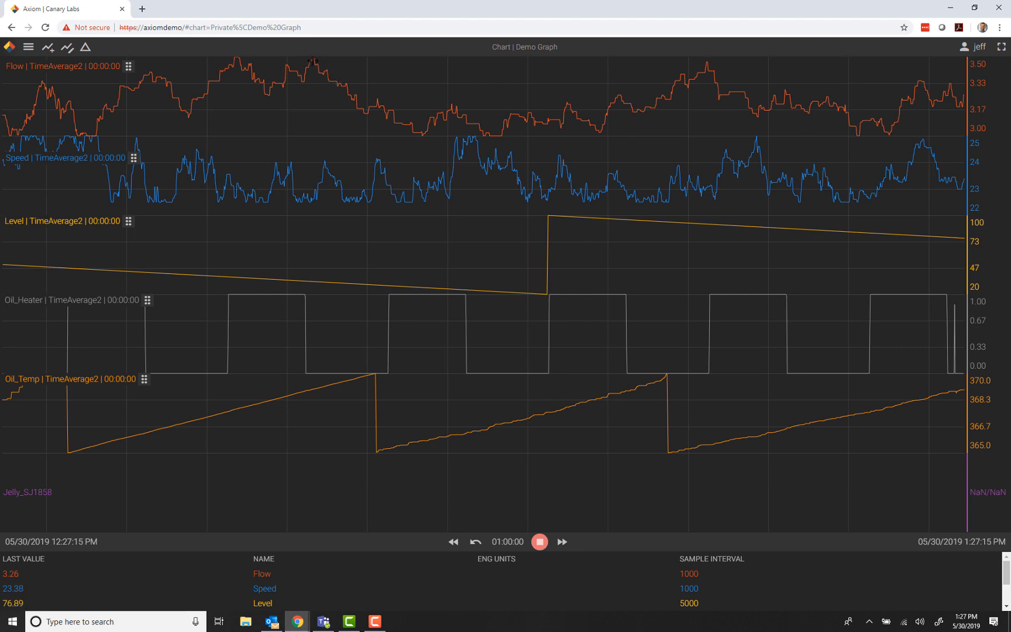
pyautogui.moveTo(313, 60)
pyautogui.mouseDown()
pyautogui.moveTo(334, 76)
pyautogui.moveTo(490, 118)
pyautogui.mouseUp()
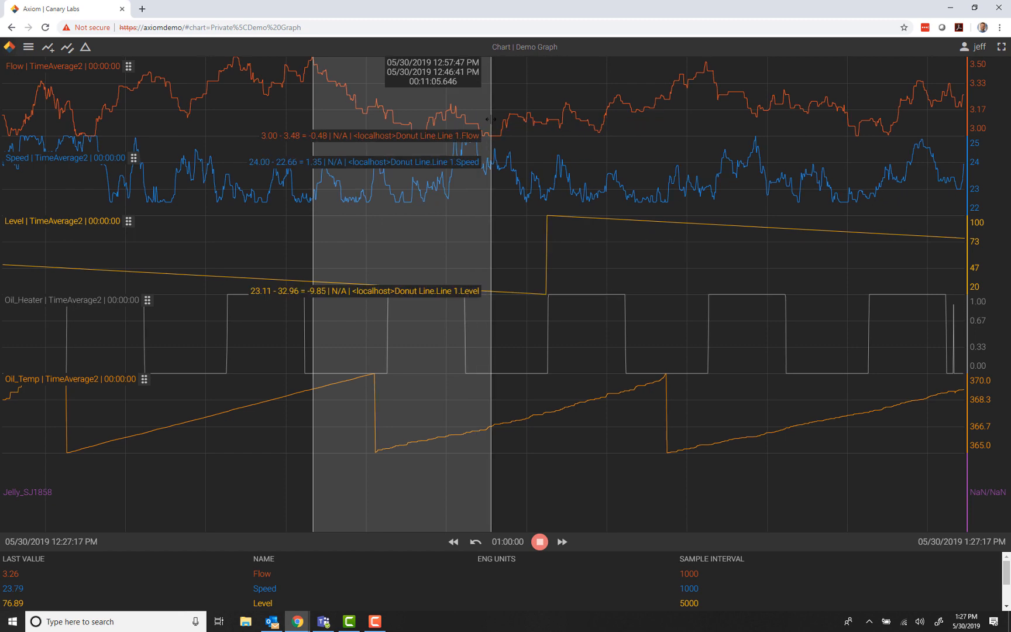
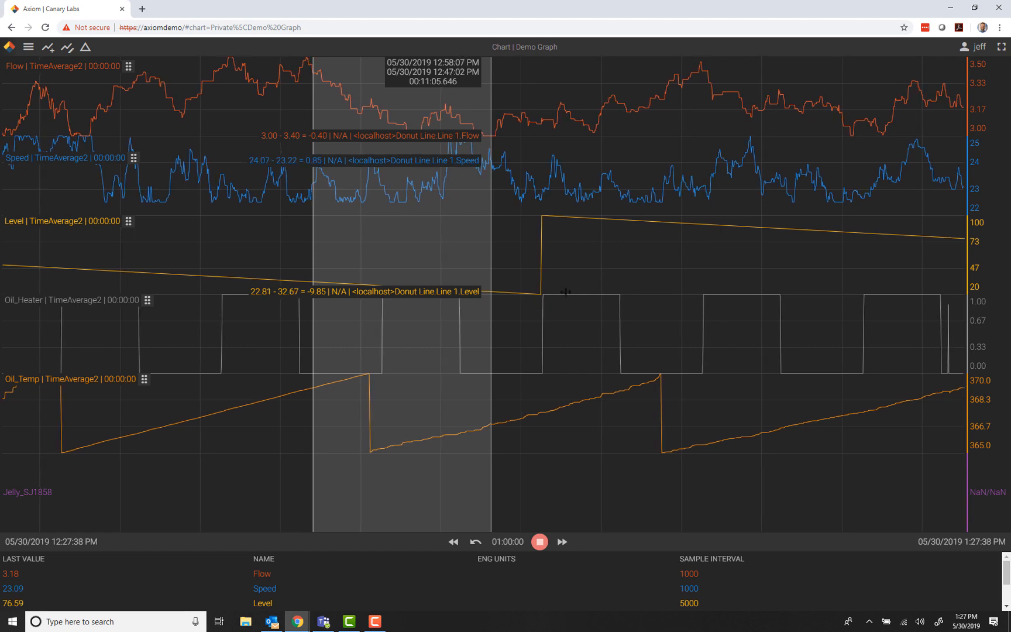
pyautogui.moveTo(566, 295); pyautogui.dragTo(821, 343)
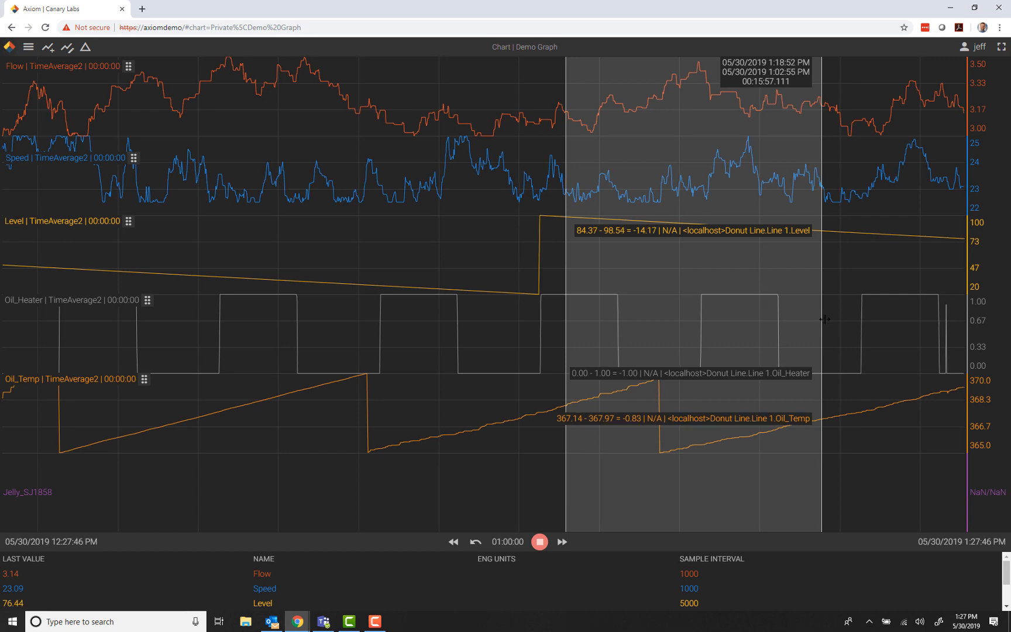
# Add an annotation reading "Demo of annotation" to the Level trend at its sharp rise and save it.
pyautogui.click(85, 46)
pyautogui.click(117, 122)
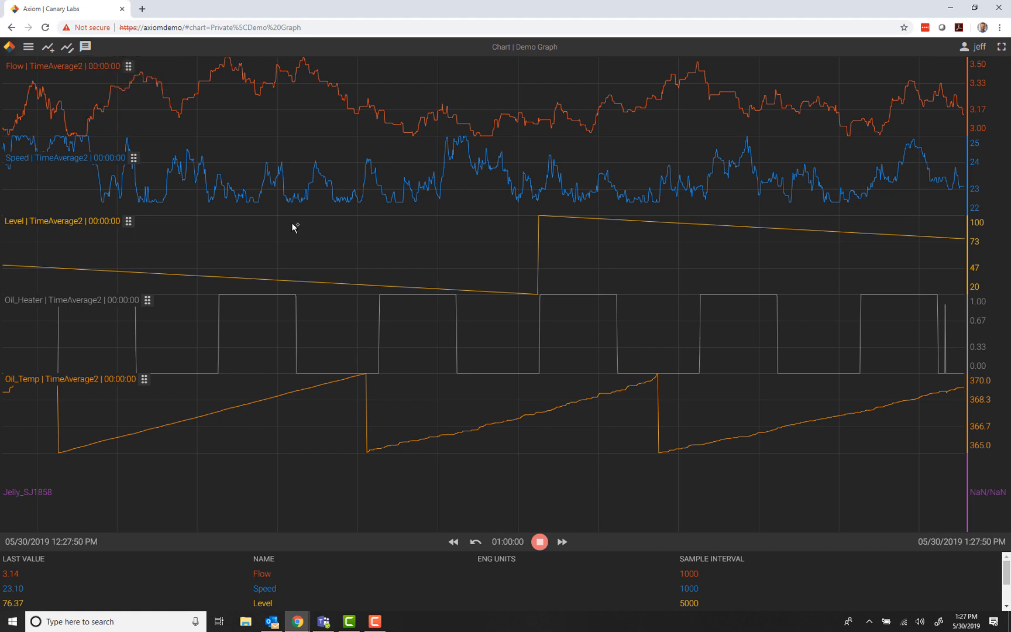
pyautogui.click(542, 216)
pyautogui.click(447, 264)
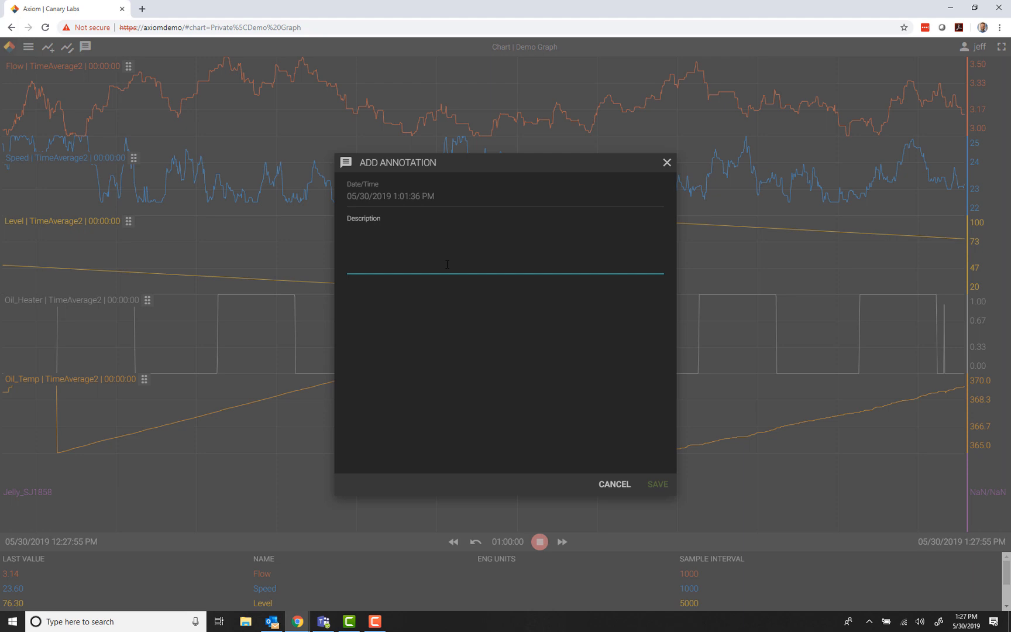
pyautogui.write('Demo of a')
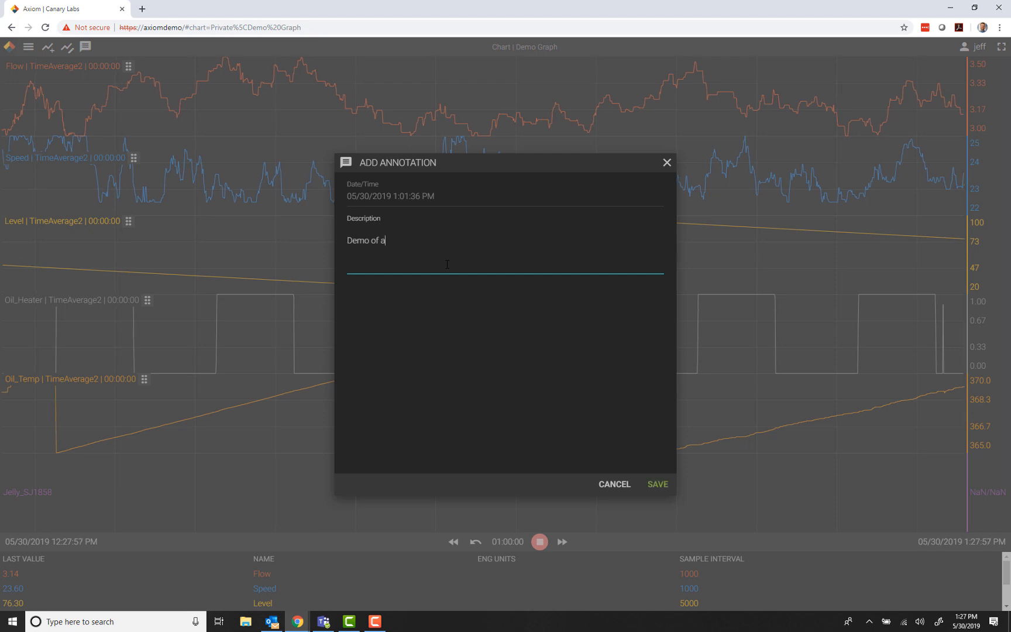
pyautogui.write('nnotation')
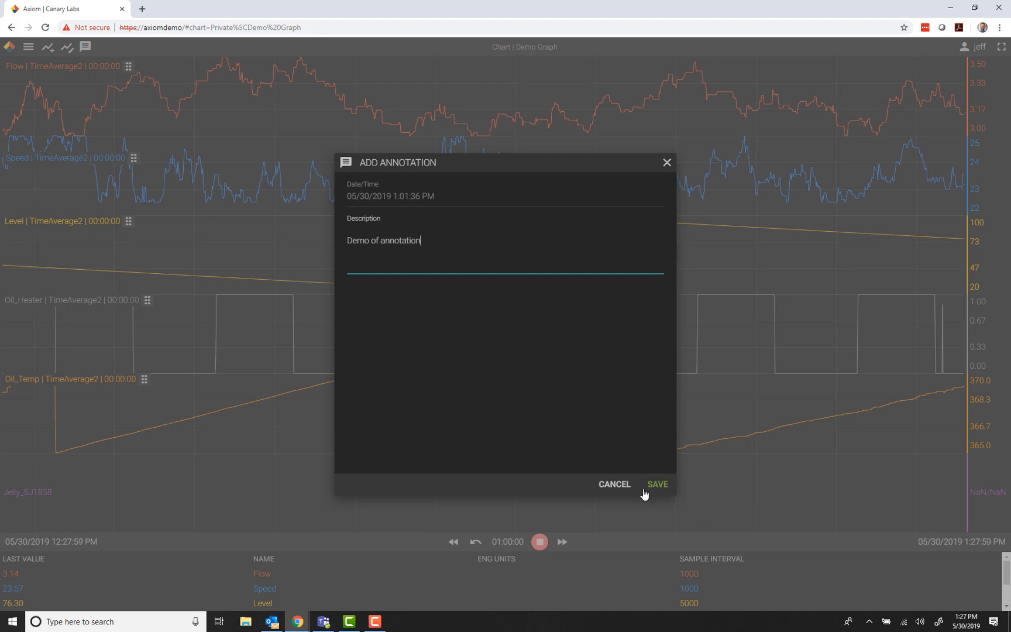
pyautogui.click(656, 486)
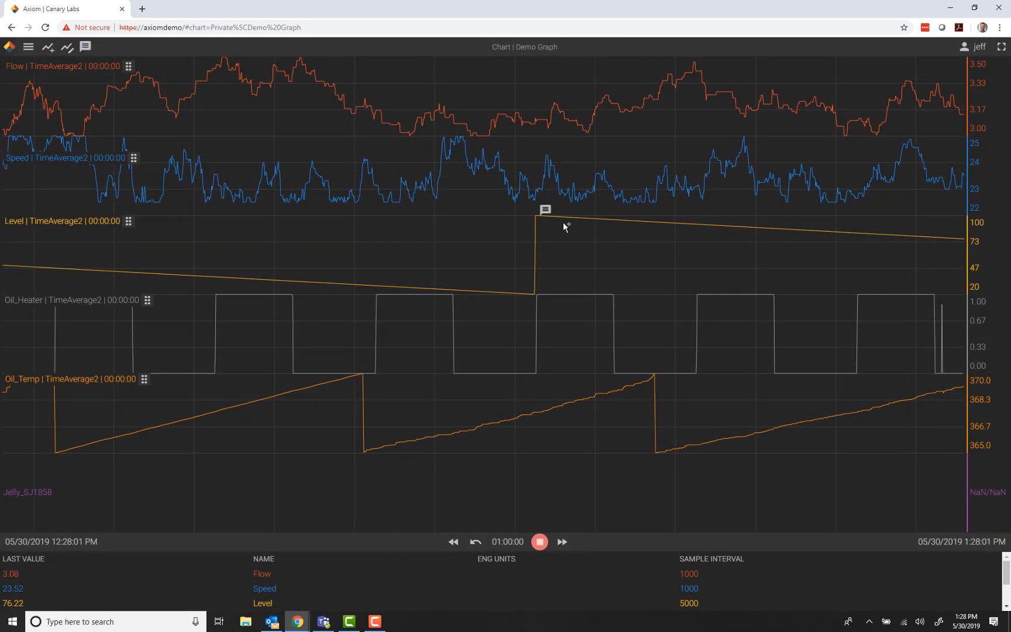
# View the details of the annotation on the Level trend, and reload the chart page without editing it.
pyautogui.click(545, 212)
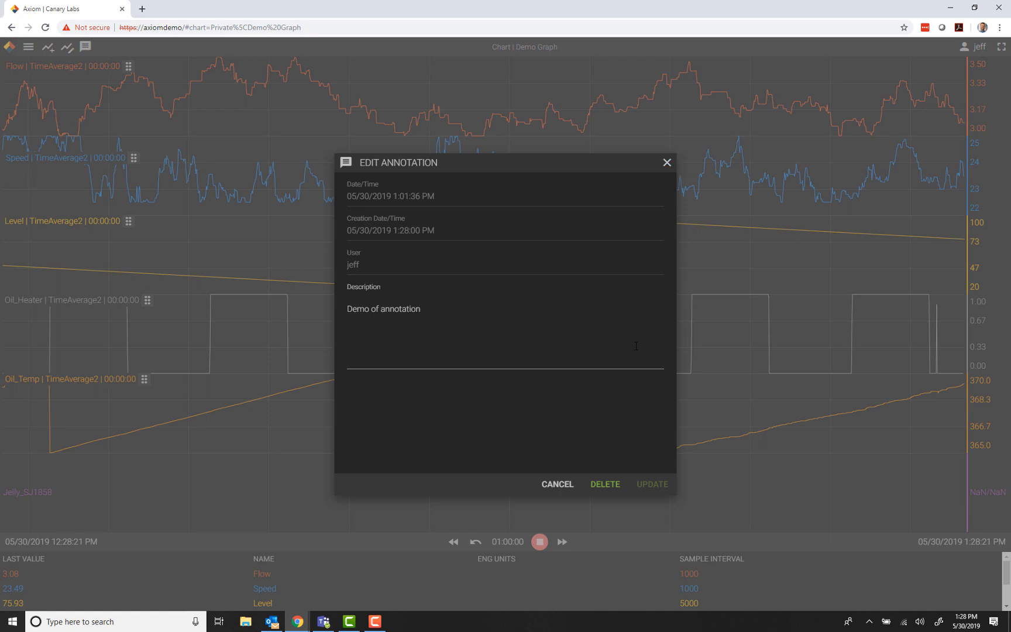
pyautogui.click(45, 28)
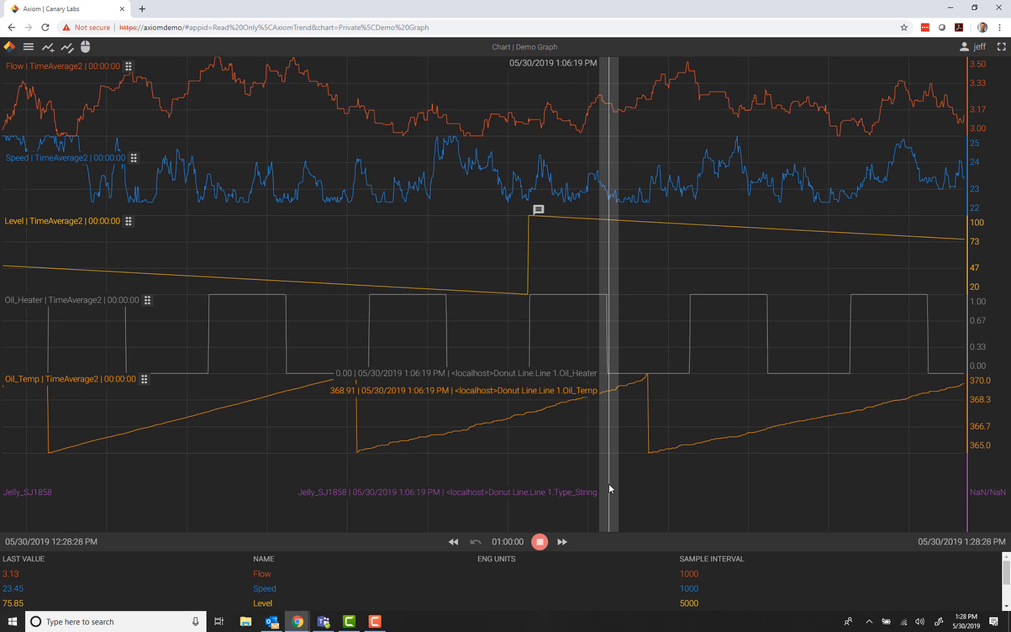
# View the automated Demo Graph report at full size in its own page, and close both it and the reports viewer.
pyautogui.click(28, 47)
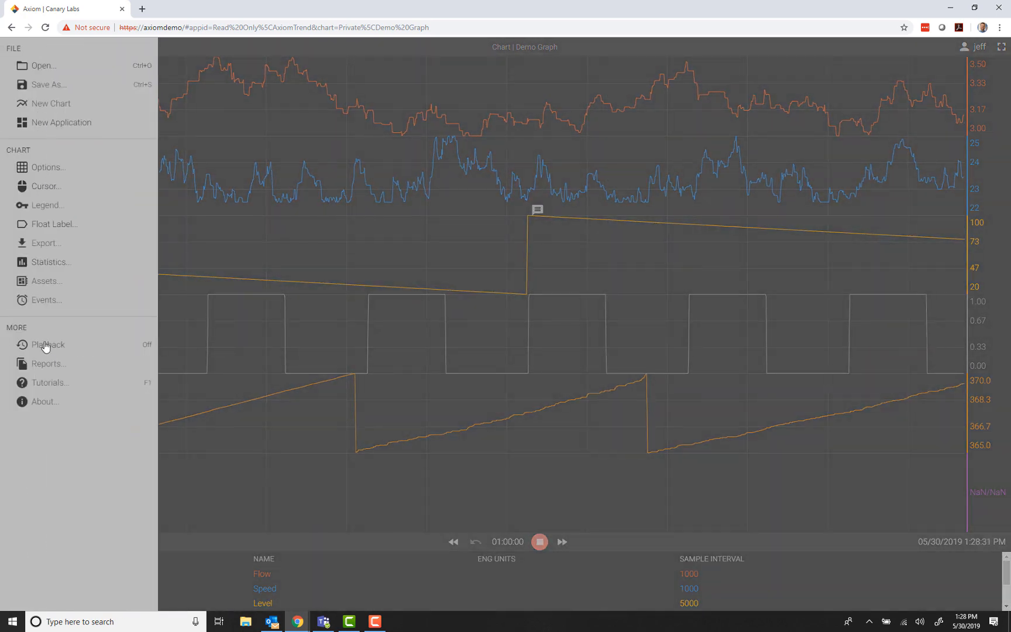
pyautogui.click(47, 366)
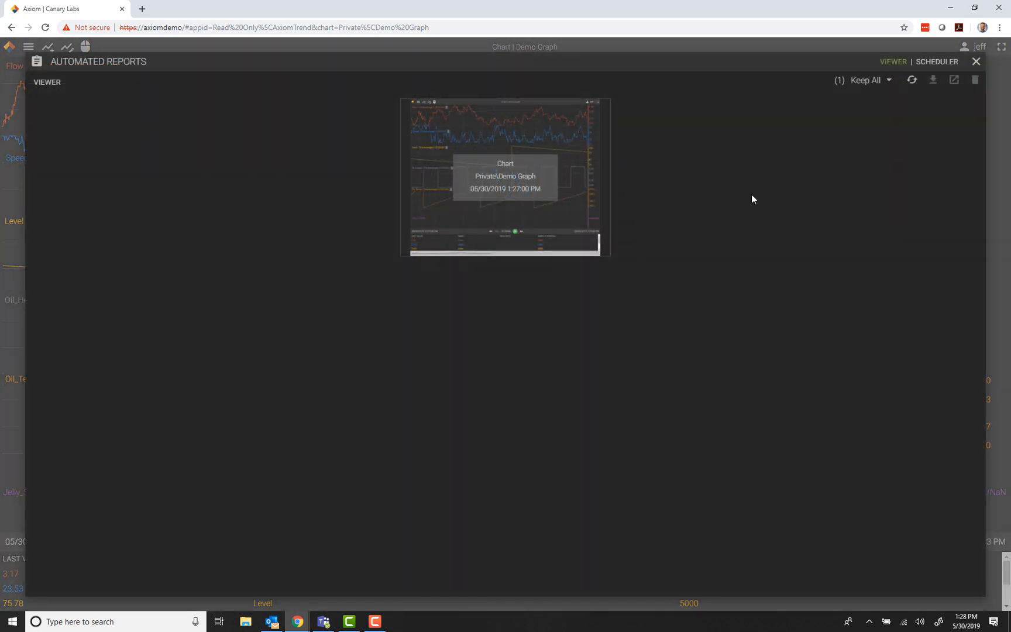
pyautogui.click(510, 201)
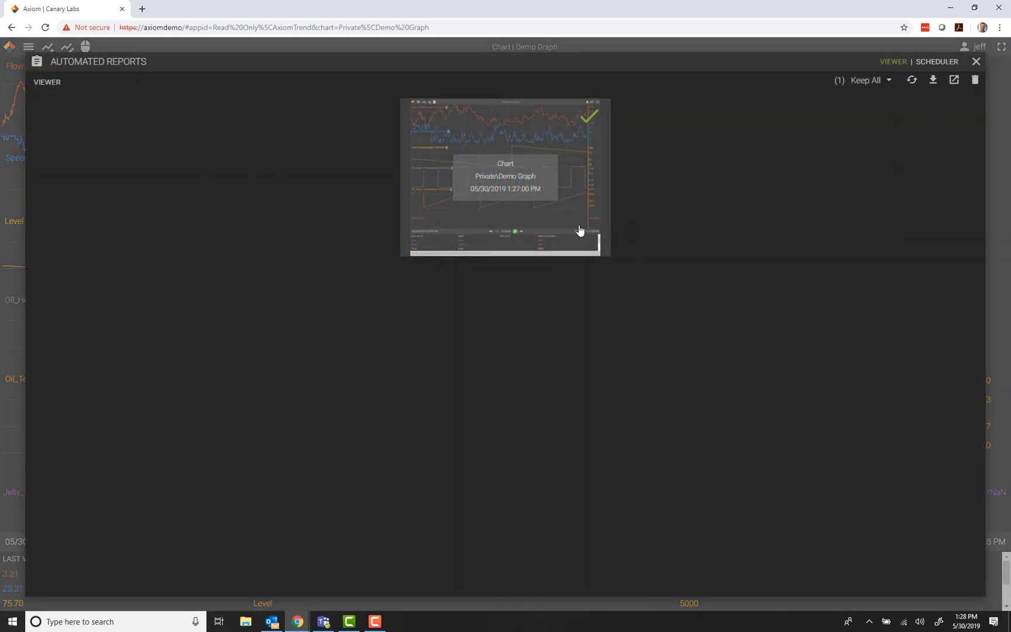
pyautogui.click(955, 81)
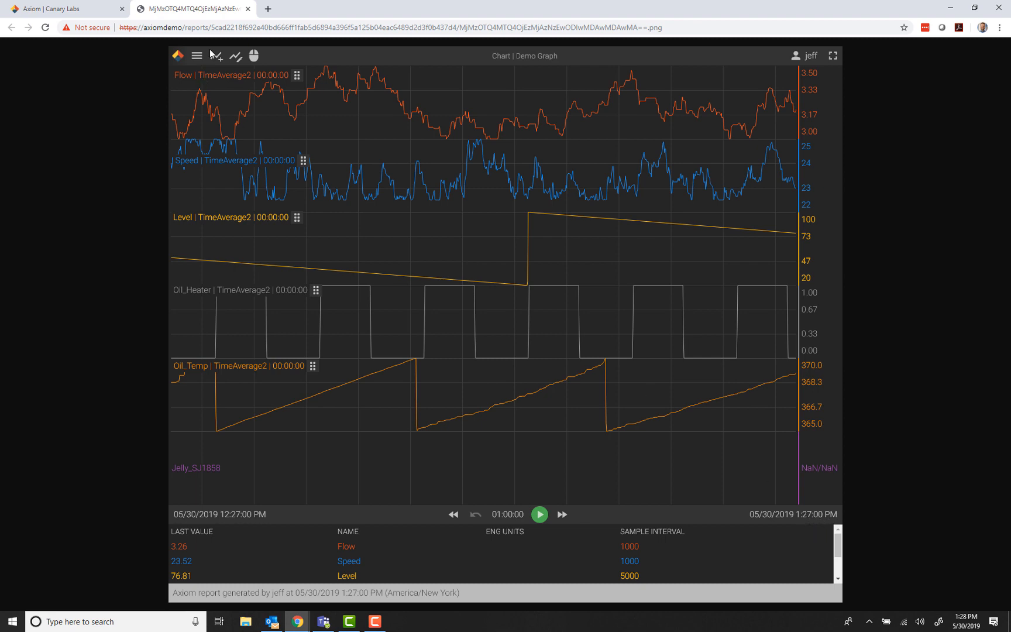
pyautogui.click(248, 8)
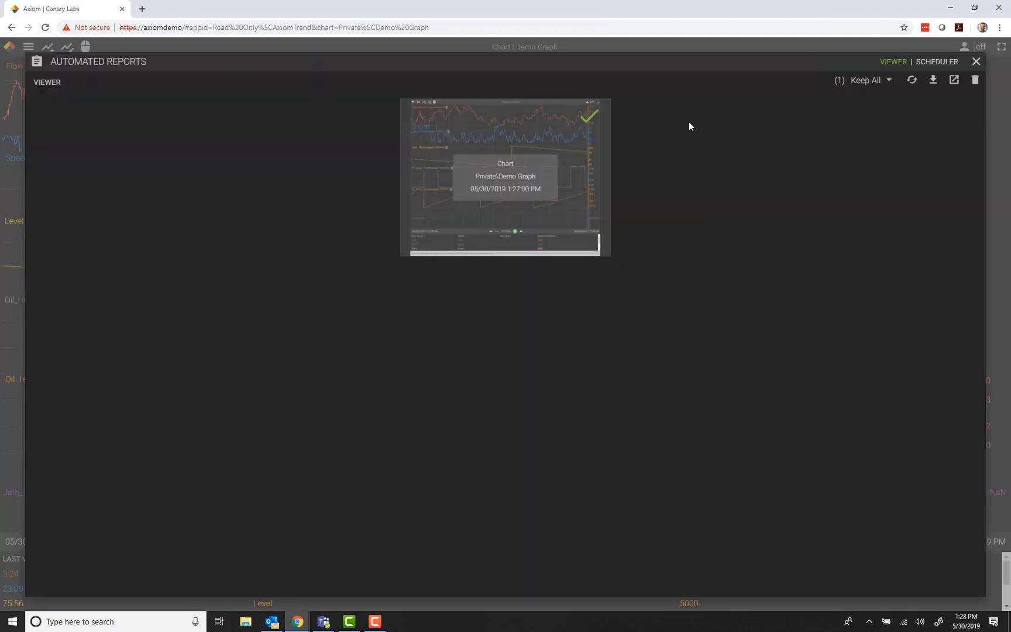
pyautogui.click(976, 60)
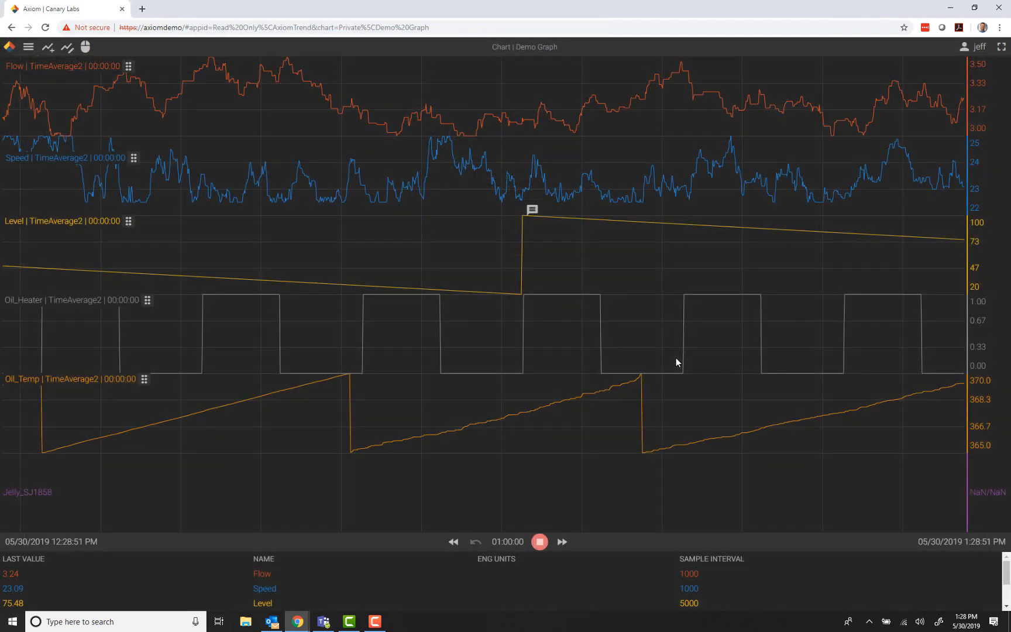
# Create a new chart and add the Flow tag from Donut Line's Line 1 twice as separate trends.
pyautogui.click(29, 47)
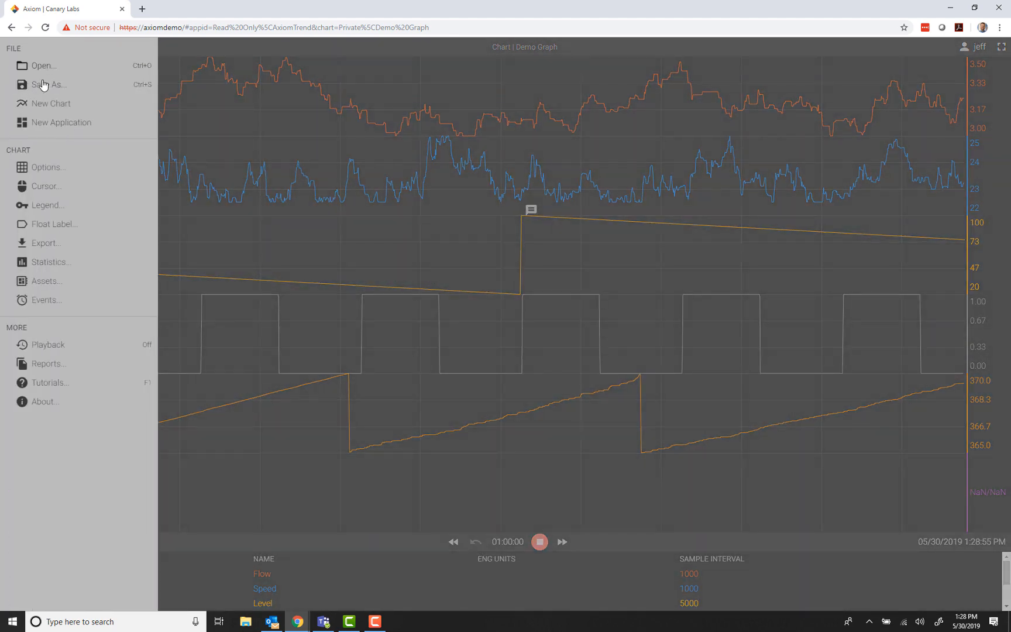
pyautogui.click(41, 105)
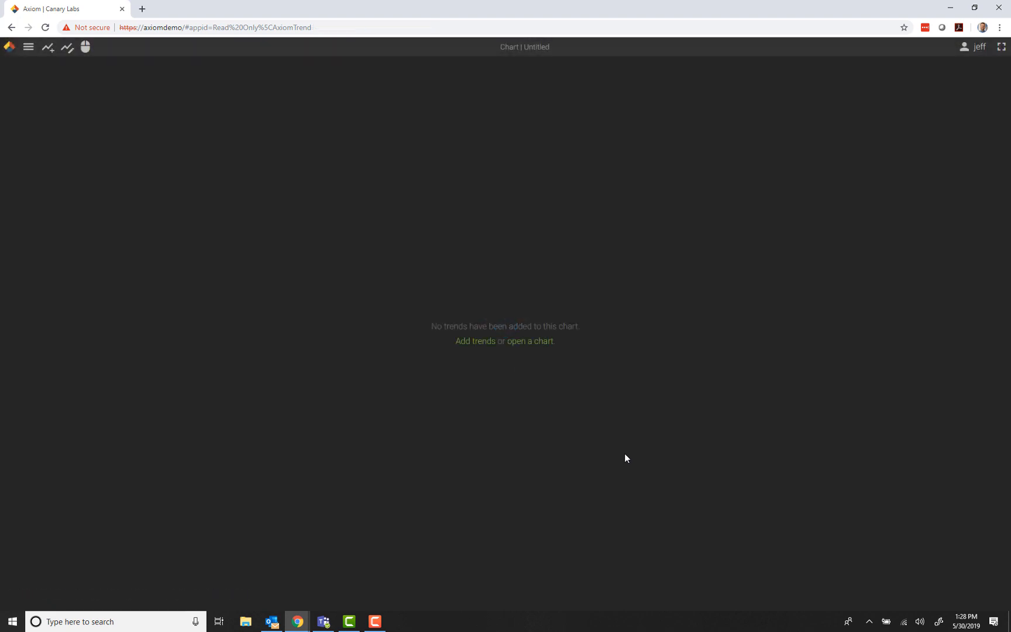
pyautogui.click(475, 341)
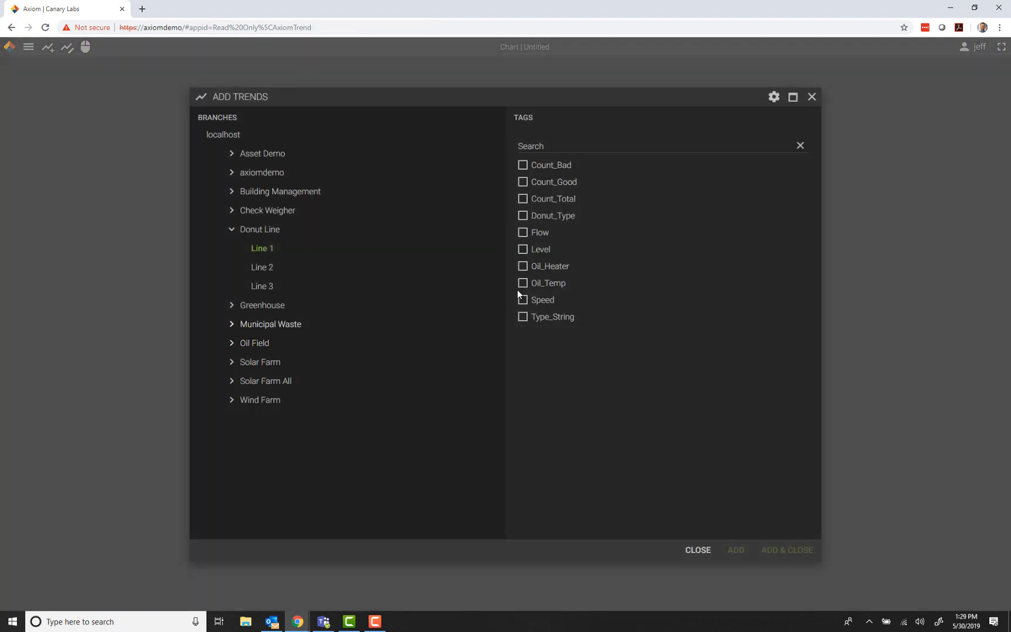
pyautogui.click(536, 234)
pyautogui.click(775, 549)
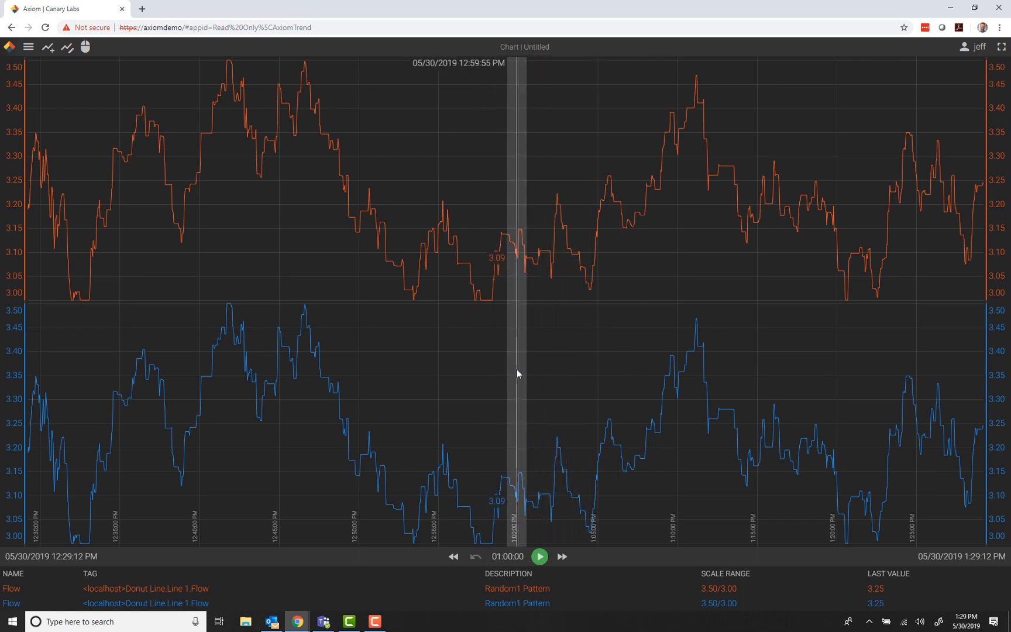
# Rename the orange Flow trend "Flow Current" and the blue one "Flow Historic".
pyautogui.doubleClick(503, 267)
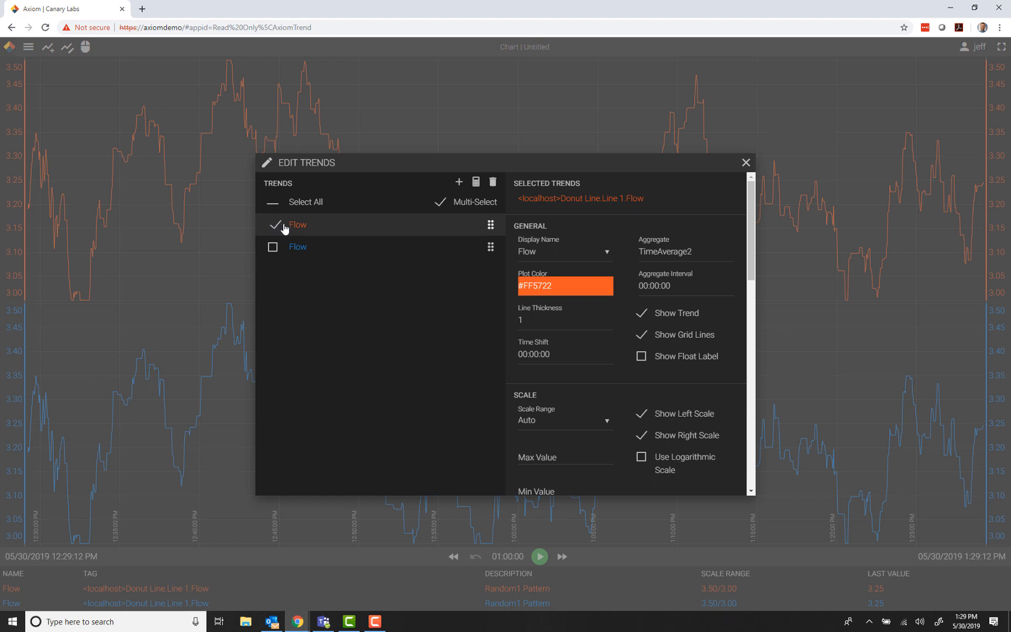
pyautogui.click(559, 252)
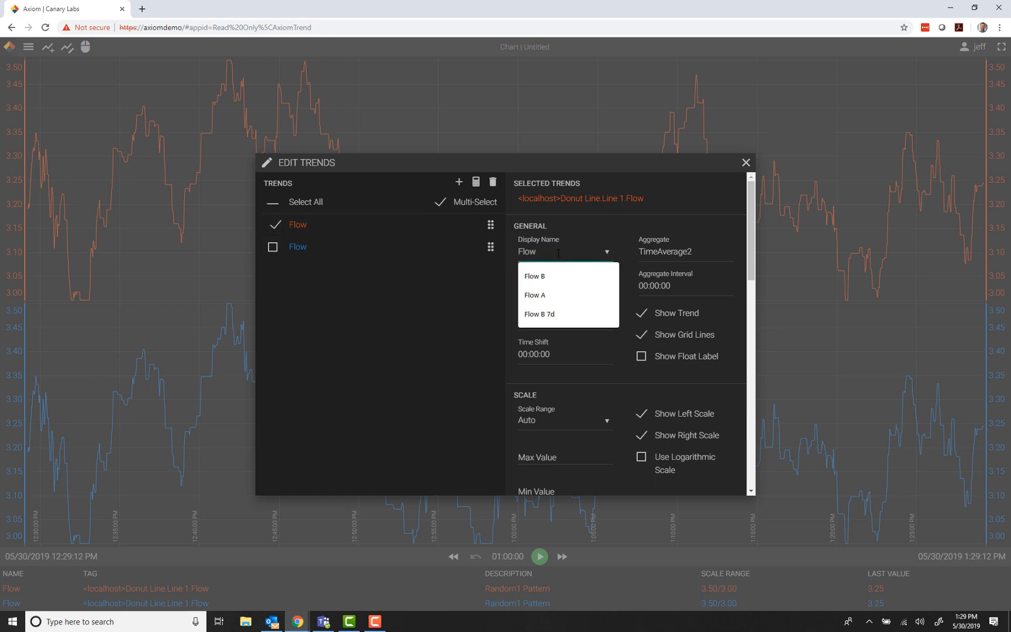
pyautogui.write('Current')
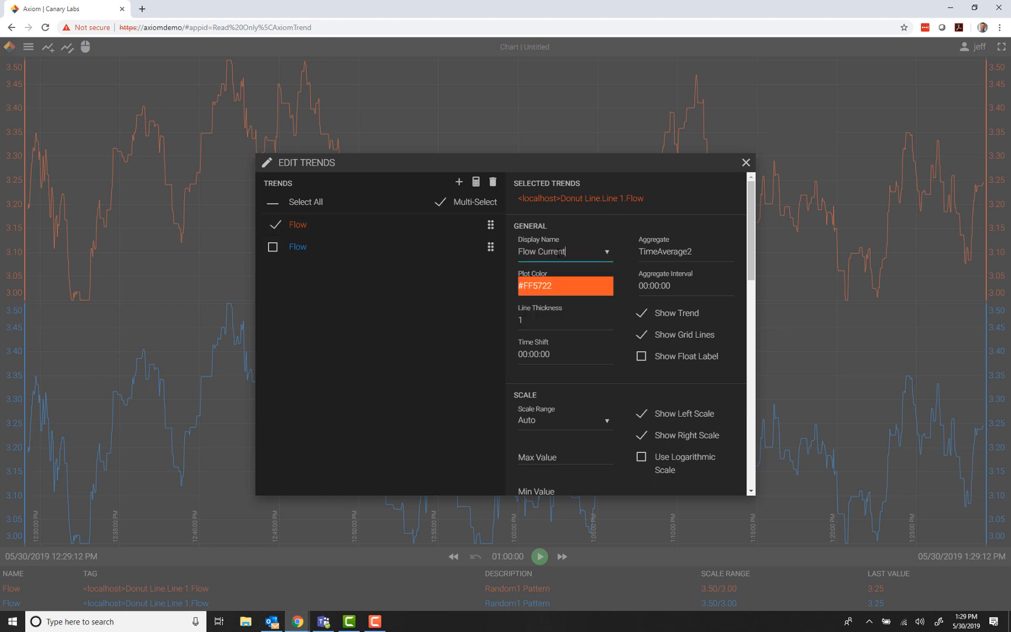
pyautogui.click(273, 224)
pyautogui.click(272, 247)
pyautogui.click(556, 252)
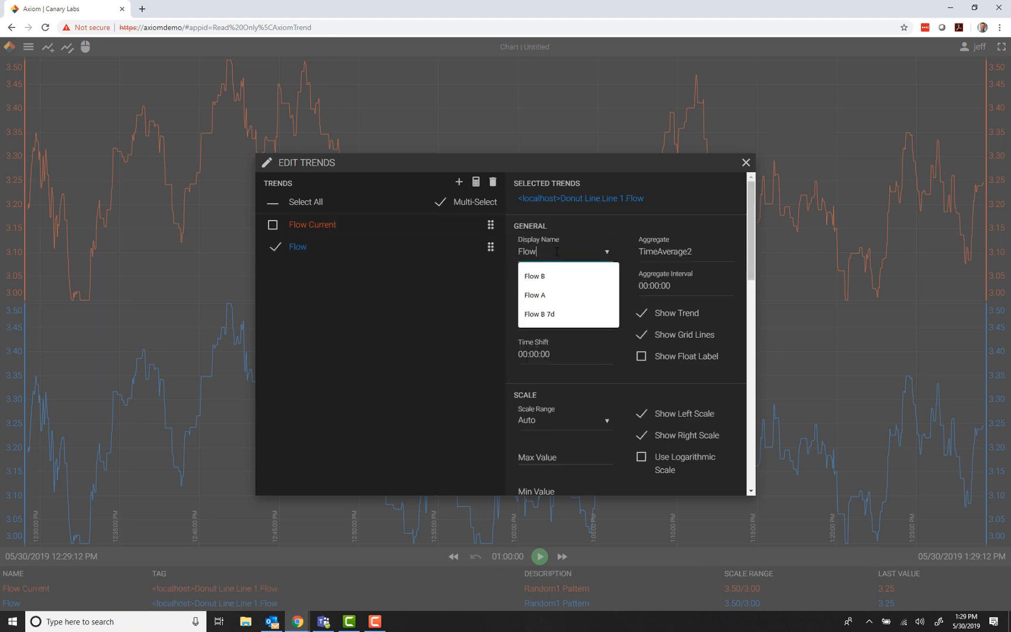
pyautogui.write('Historic')
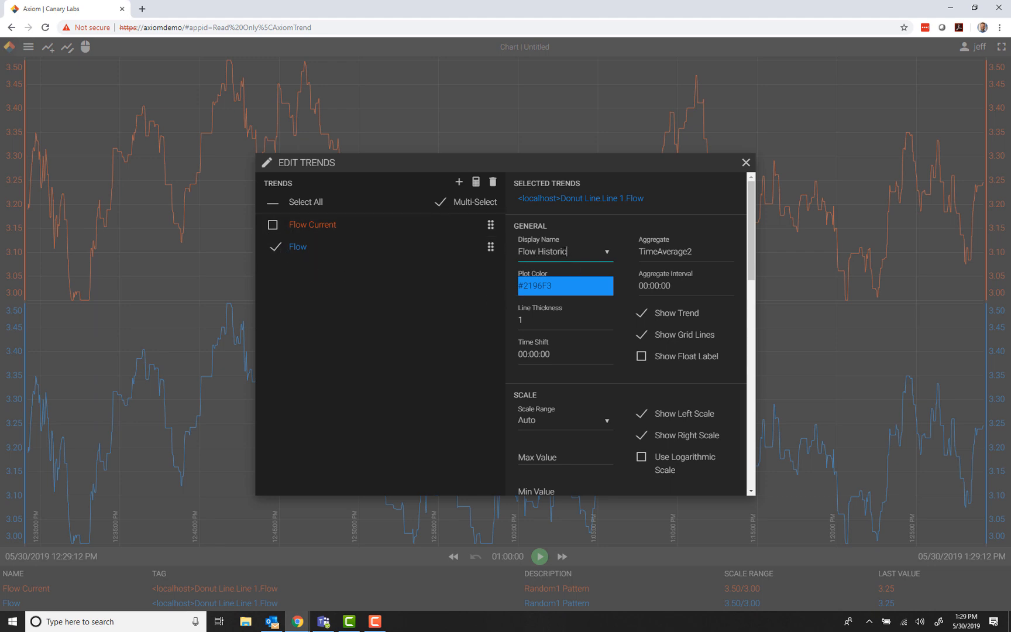
# Set the line thickness to 0.8 for Flow Historic and 1.8 for Flow Current.
pyautogui.click(532, 323)
pyautogui.press('BackSpace')
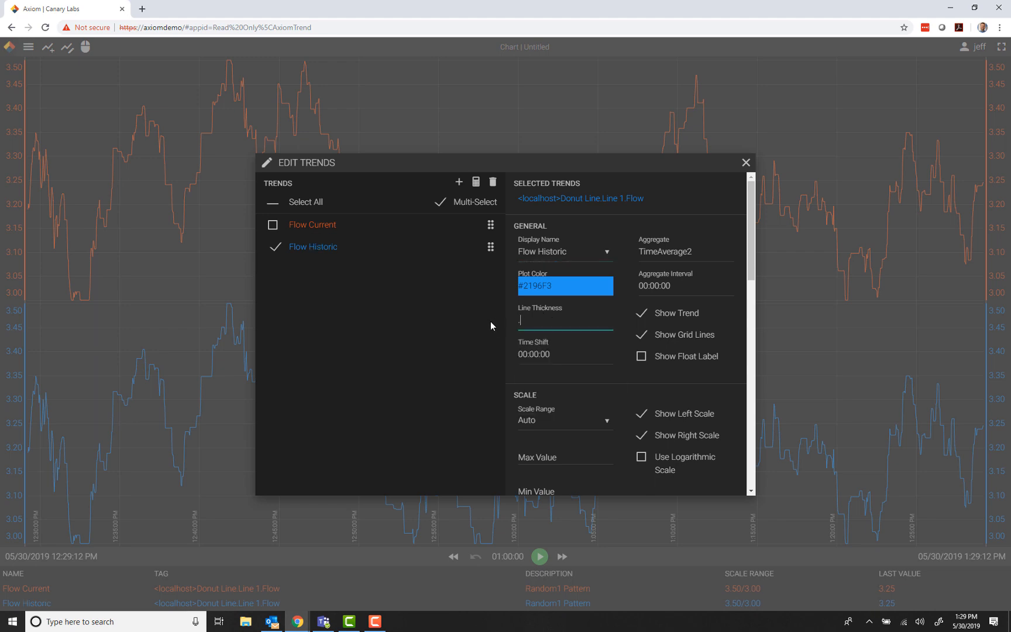
pyautogui.write('0.8')
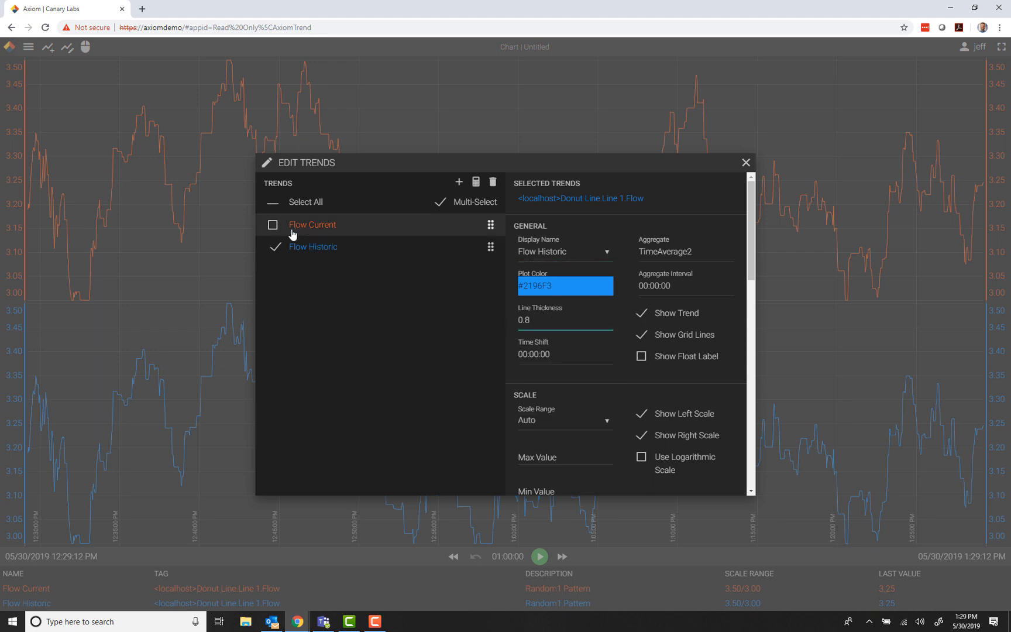
pyautogui.click(273, 246)
pyautogui.click(273, 225)
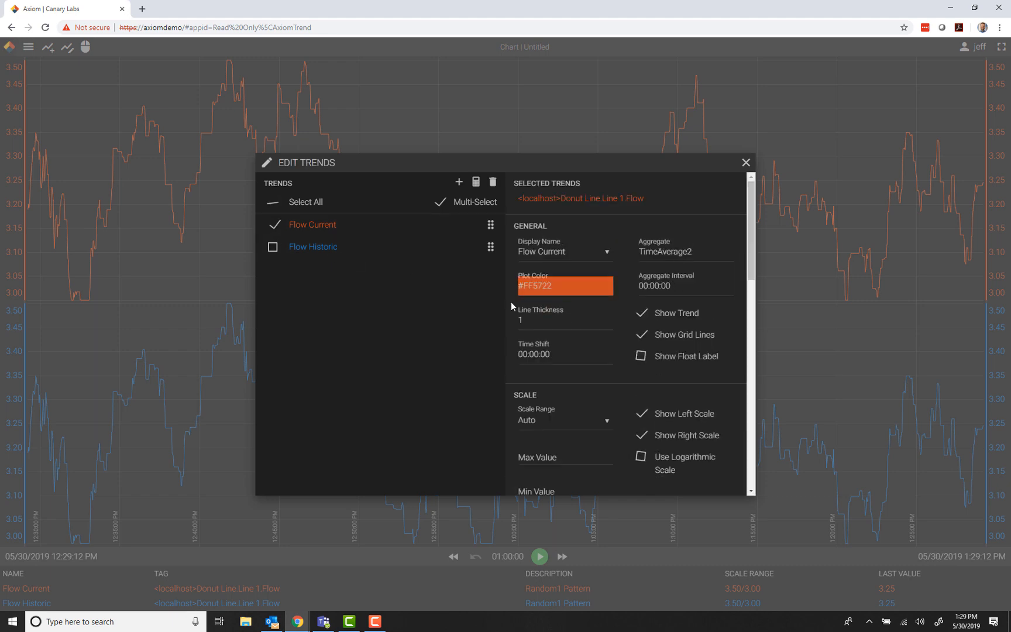
pyautogui.click(539, 320)
pyautogui.write('.8')
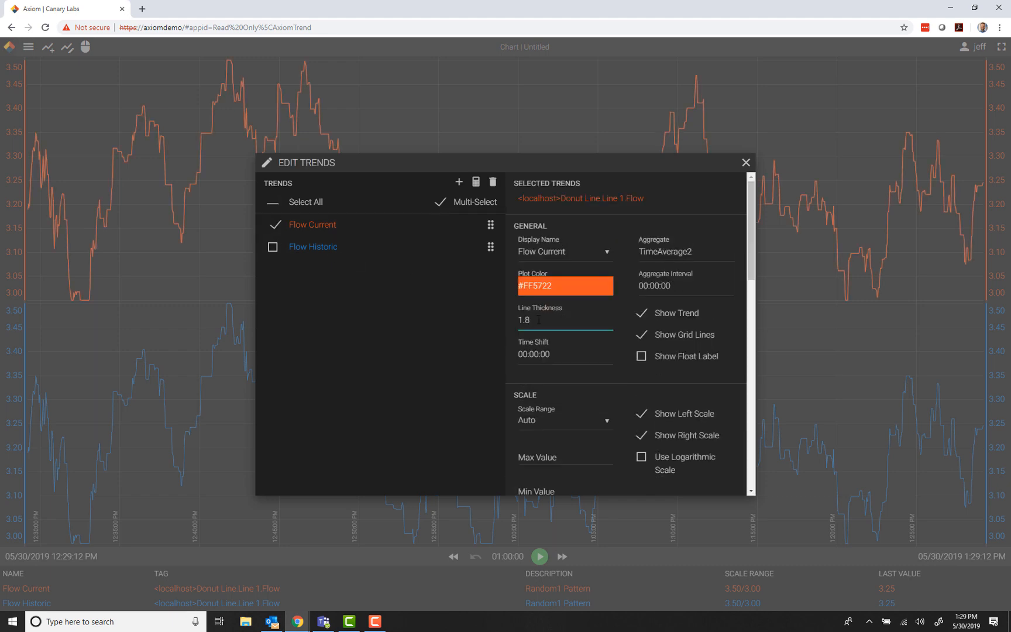
# Apply a time shift of 1 day to the Flow Historic trend and finish editing the trends.
pyautogui.click(272, 224)
pyautogui.click(273, 246)
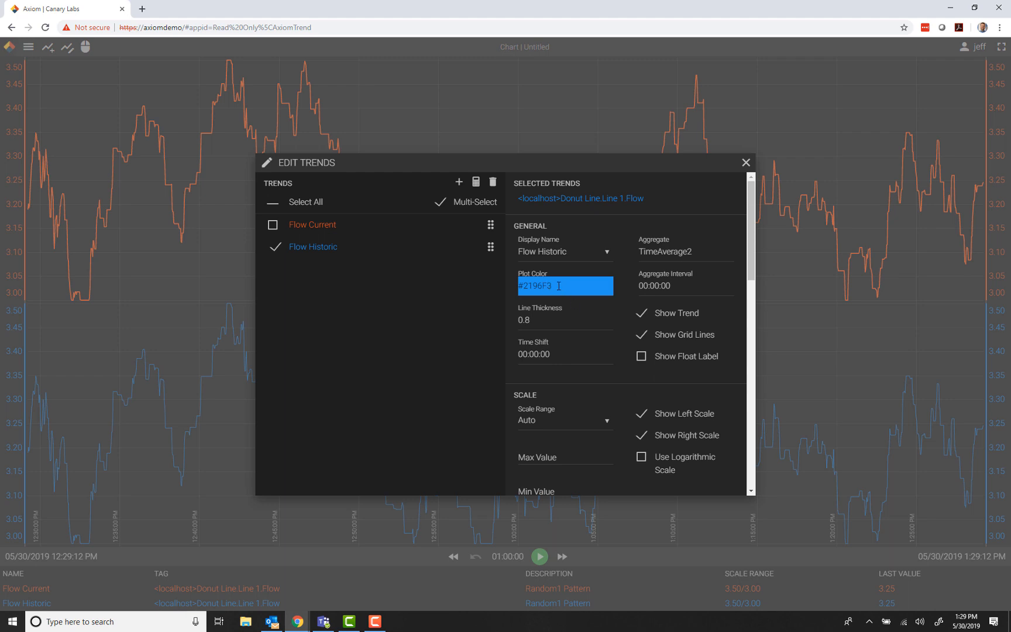
pyautogui.click(554, 358)
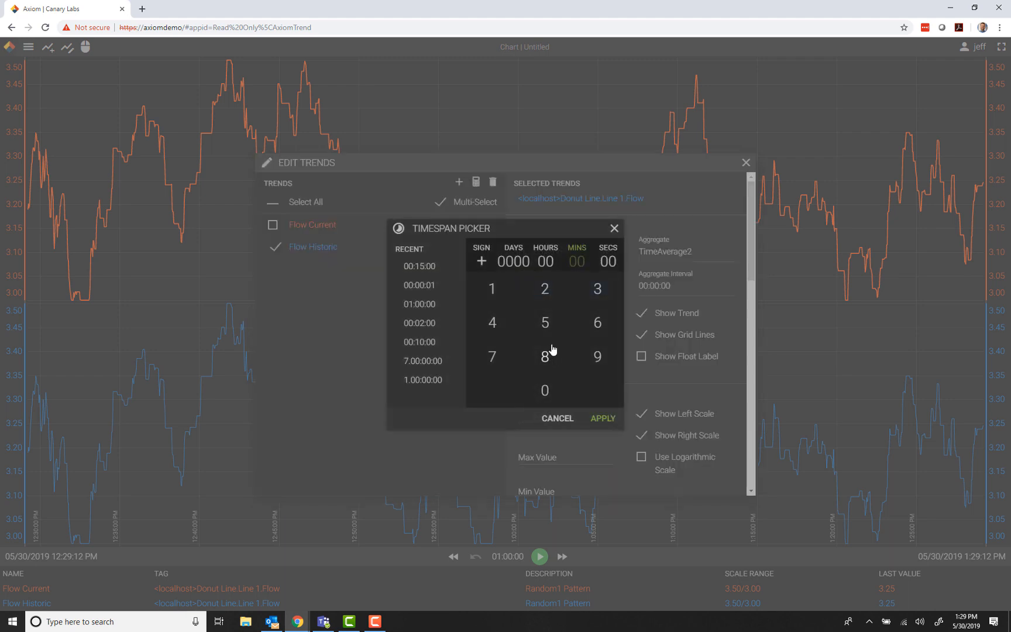
pyautogui.click(513, 261)
pyautogui.click(491, 291)
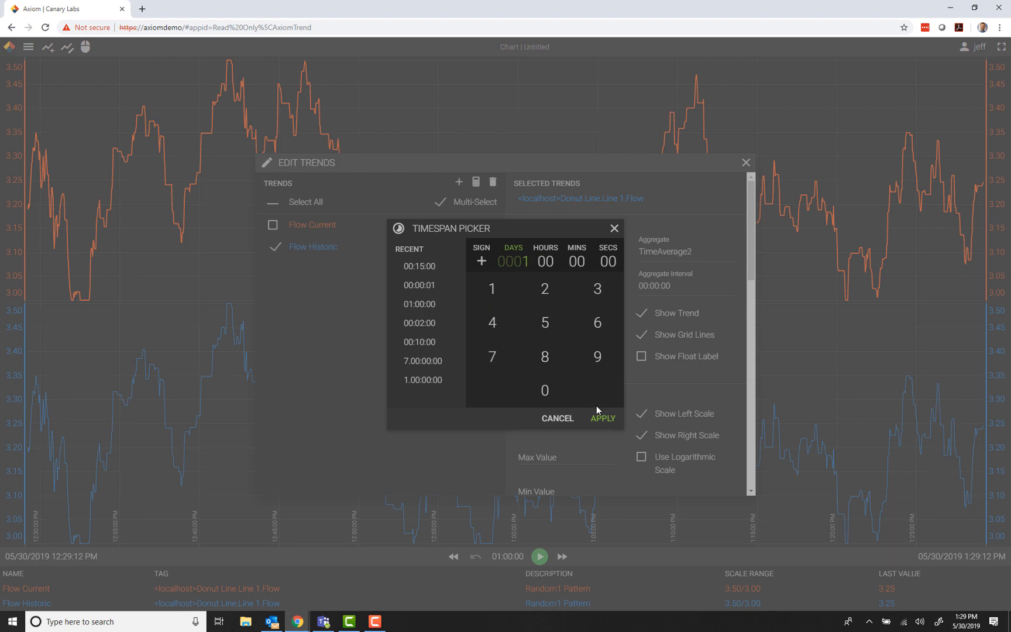
pyautogui.click(601, 417)
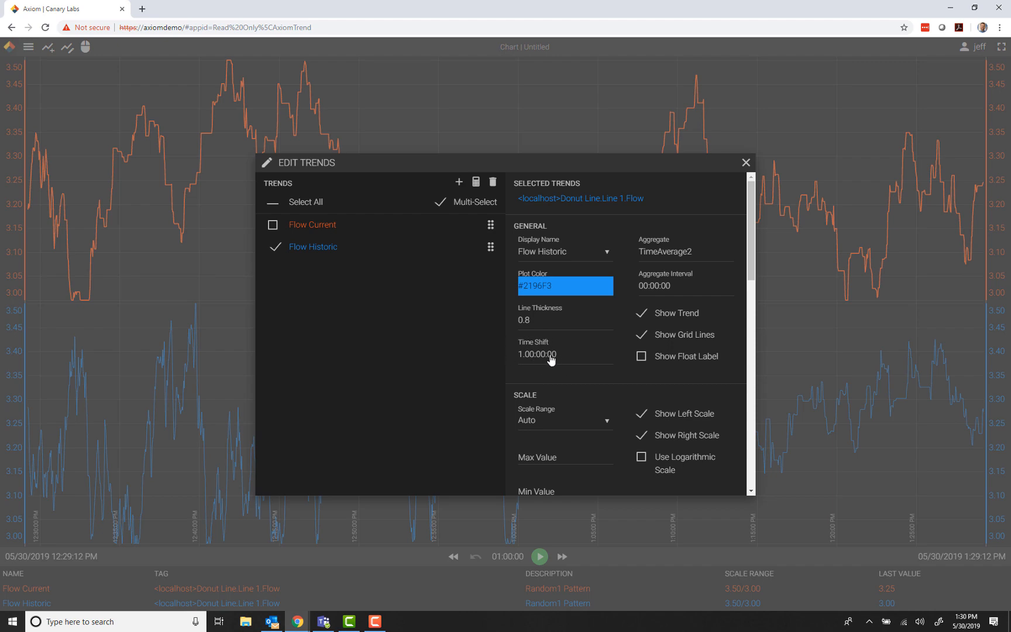
pyautogui.click(746, 162)
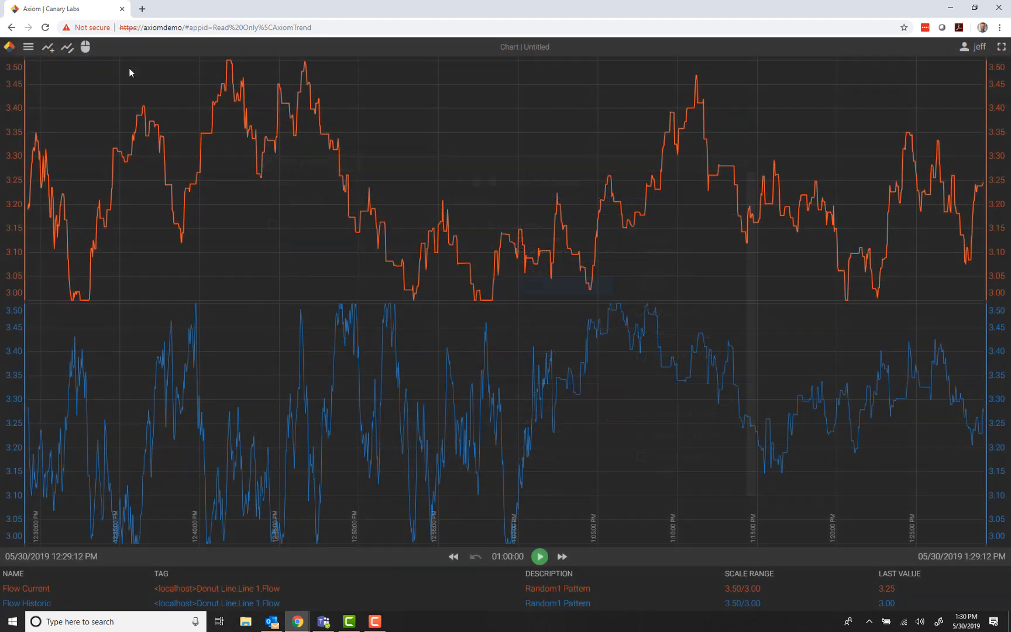
# Add Absolute Time to the cursor attributes and inspect both Flow trends with the cursor along the time axis.
pyautogui.click(29, 48)
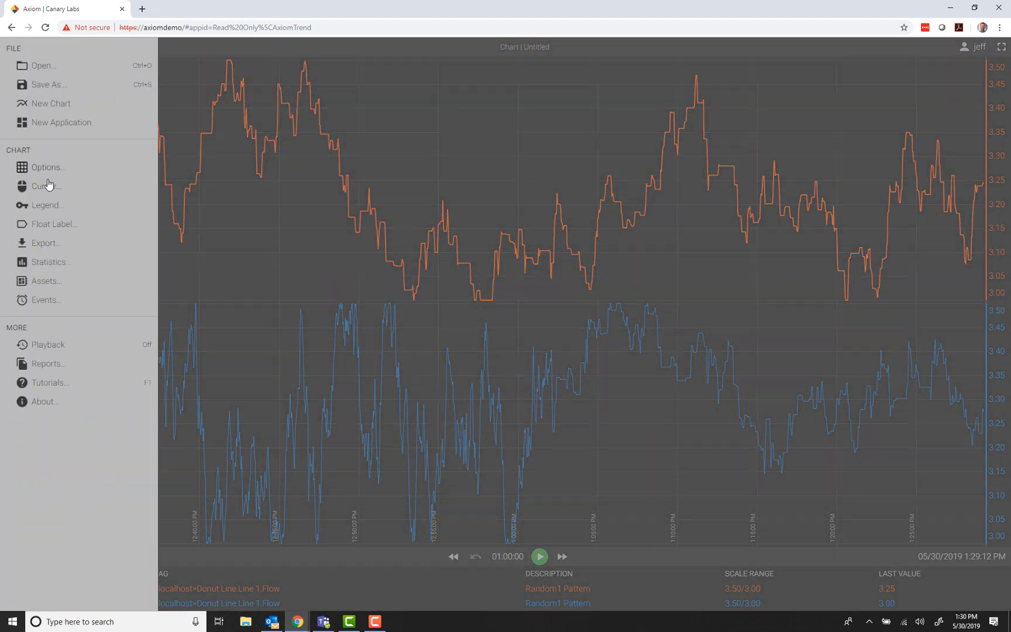
pyautogui.click(49, 185)
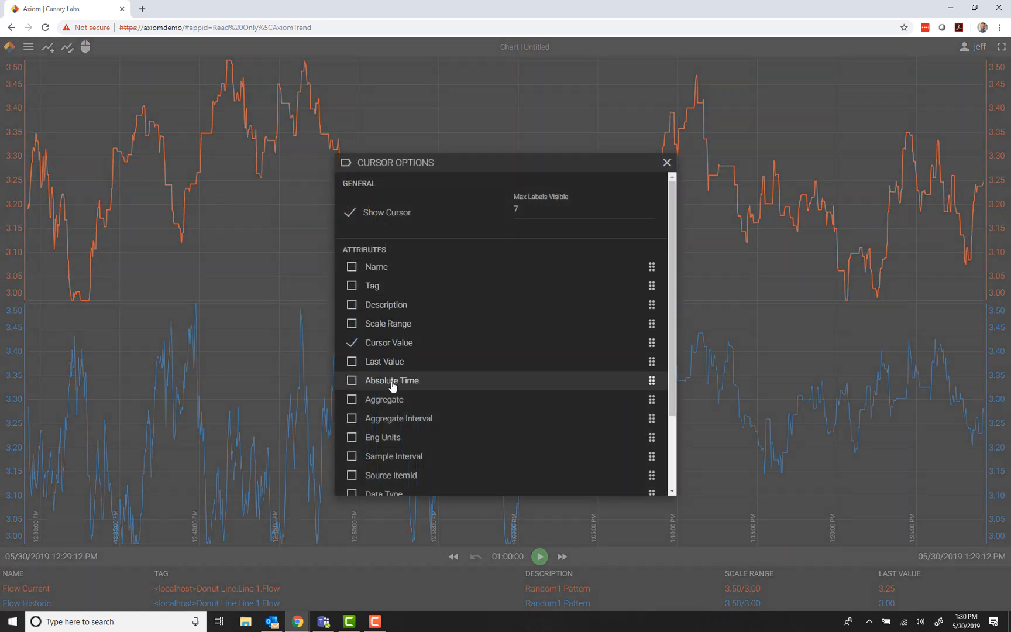
pyautogui.click(416, 382)
pyautogui.click(667, 162)
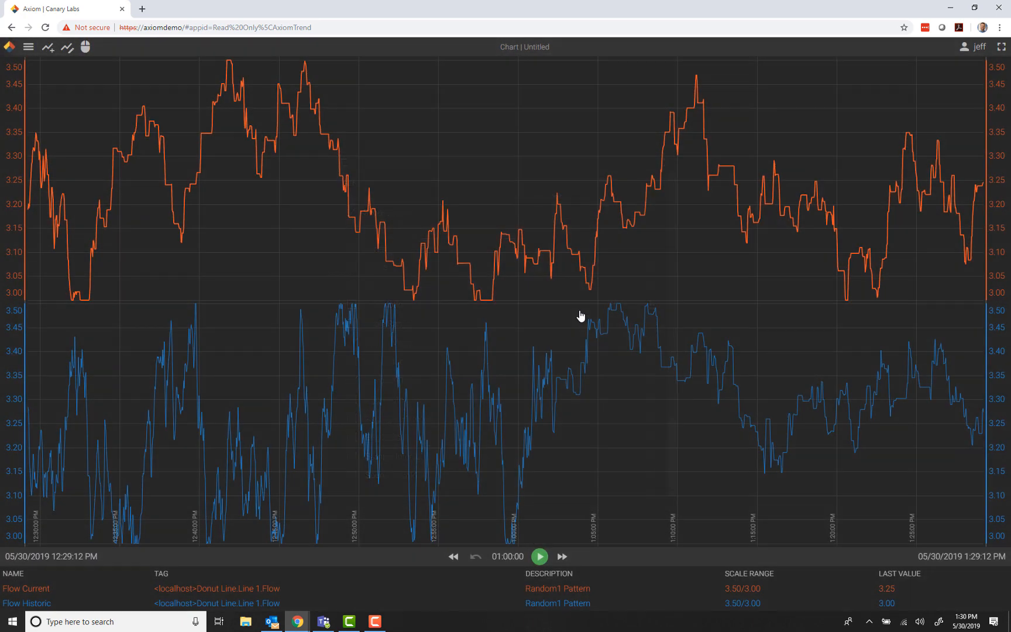
pyautogui.click(582, 304)
pyautogui.moveTo(583, 299); pyautogui.dragTo(967, 267)
# Overlay the Flow Historic band on the Flow Current band, and separate the two bands again.
pyautogui.moveTo(1008, 448); pyautogui.dragTo(1001, 184)
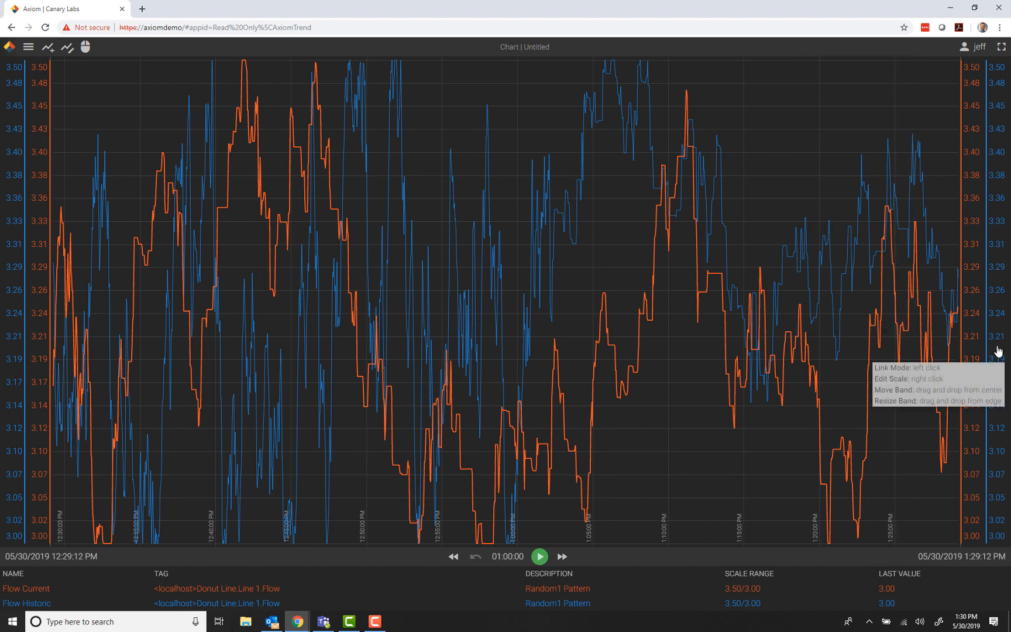
pyautogui.click(998, 350)
pyautogui.click(999, 307)
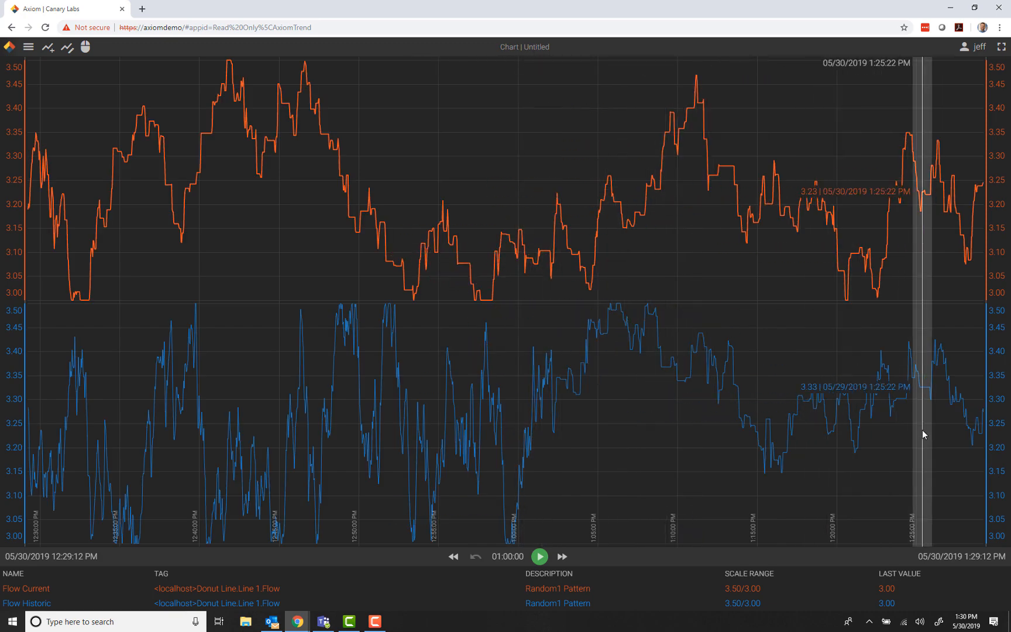
# Start a new calculated trend and name it "Diff of Flow 24h".
pyautogui.click(68, 48)
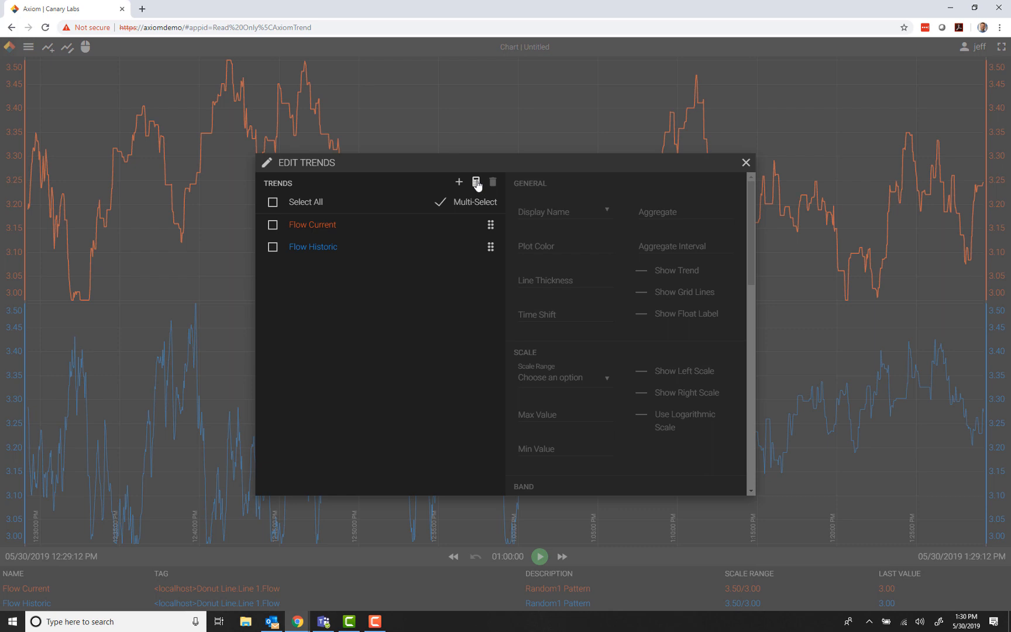
pyautogui.click(477, 183)
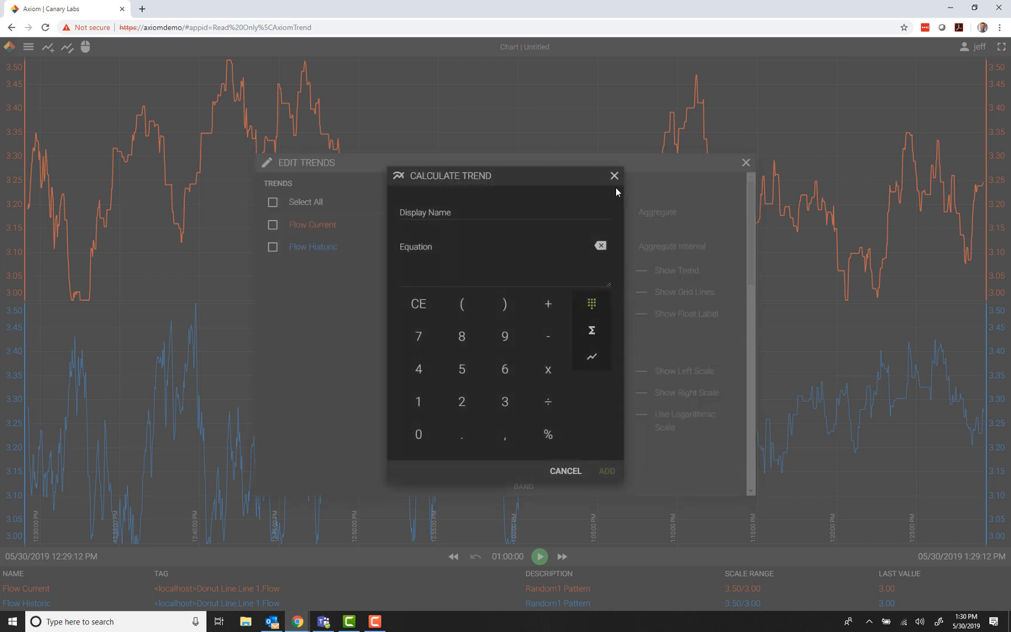
pyautogui.click(615, 175)
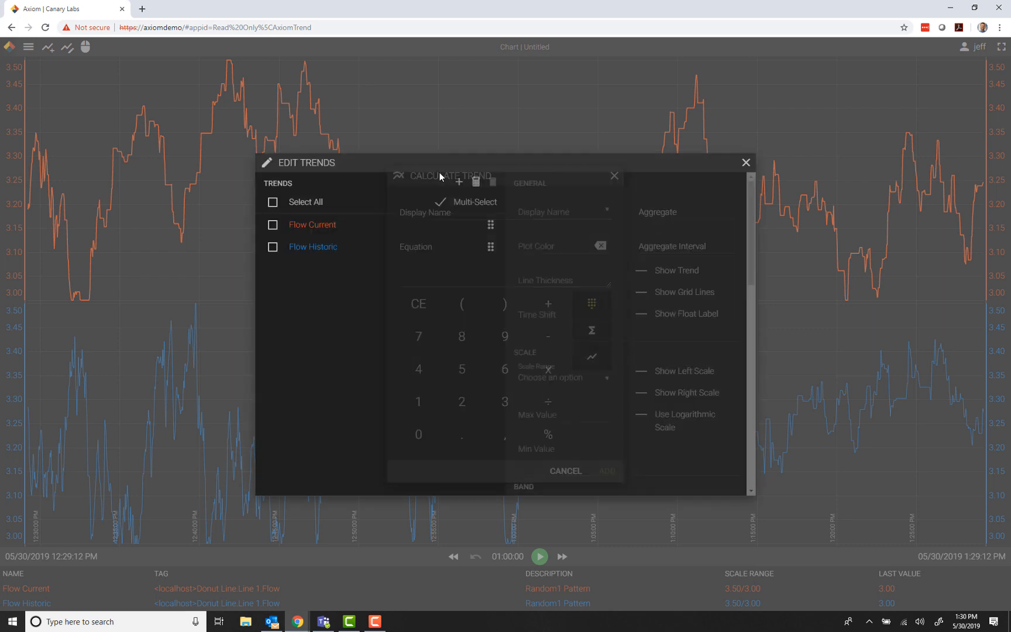
pyautogui.click(477, 183)
pyautogui.click(470, 208)
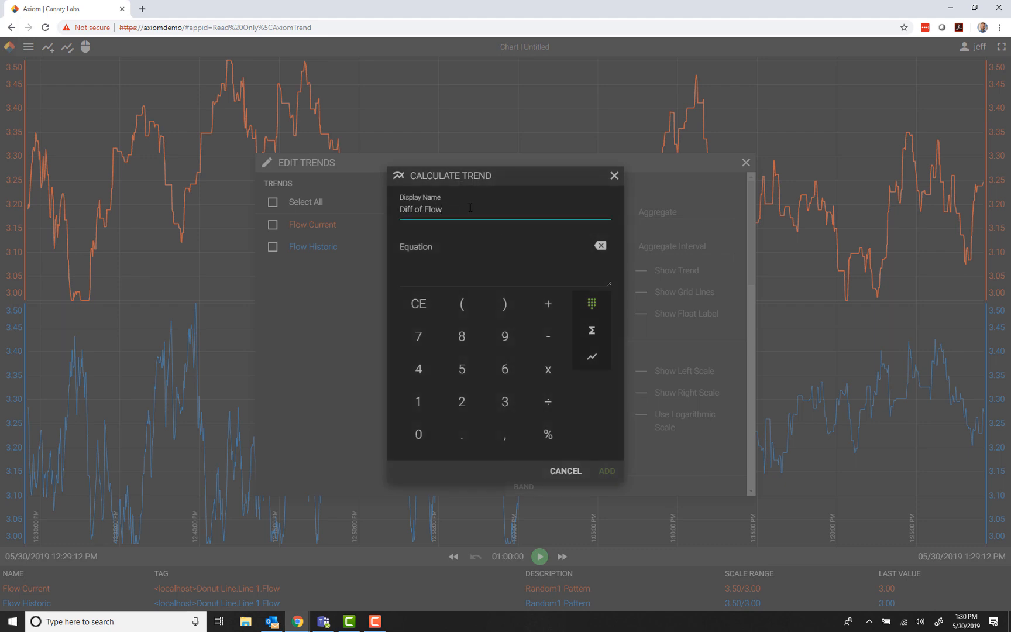
# Build the equation Abs([Flow Current]-[Flow Historic]), add the calculated trend to the chart and finish editing the trends.
pyautogui.click(464, 253)
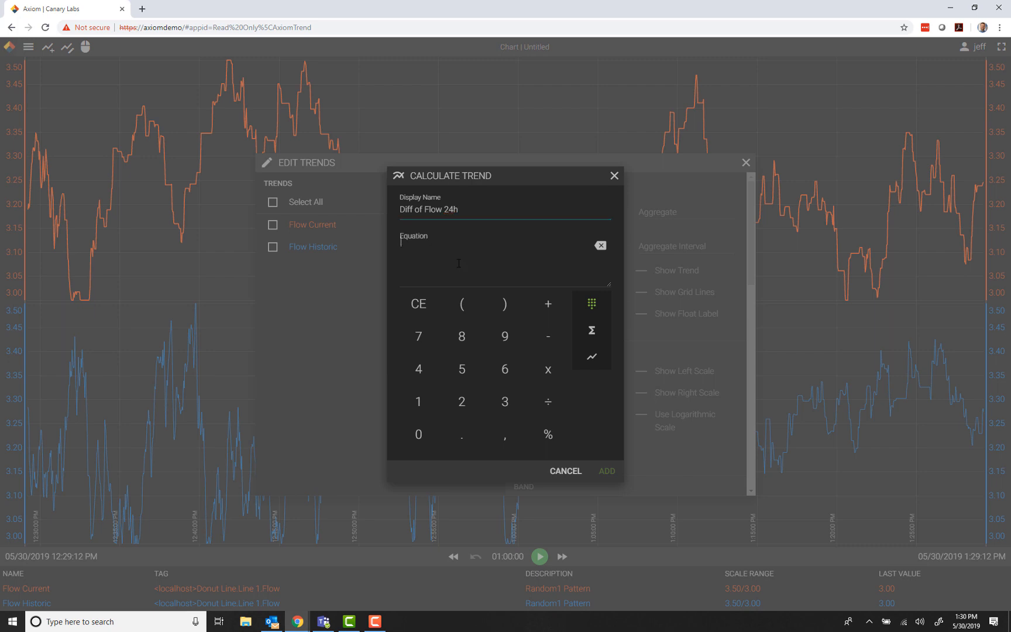
pyautogui.click(592, 331)
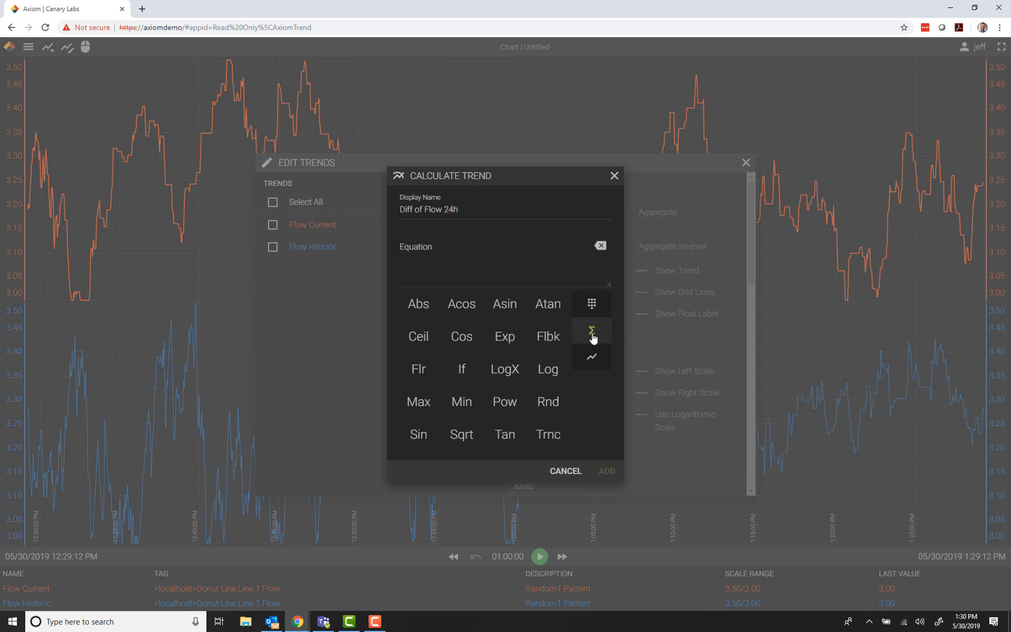
pyautogui.click(415, 305)
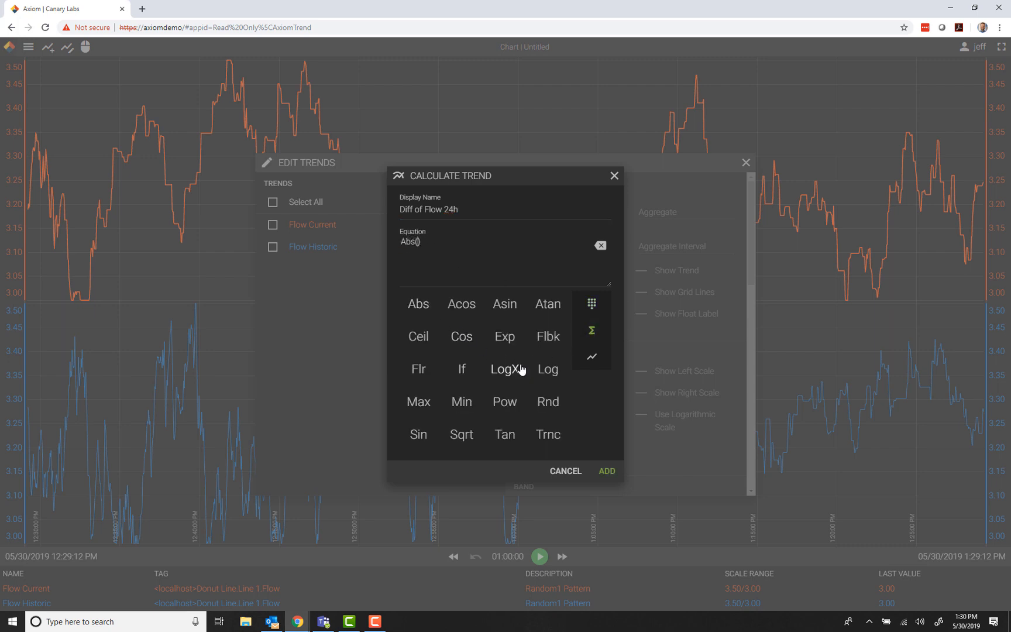
pyautogui.click(591, 359)
pyautogui.click(423, 302)
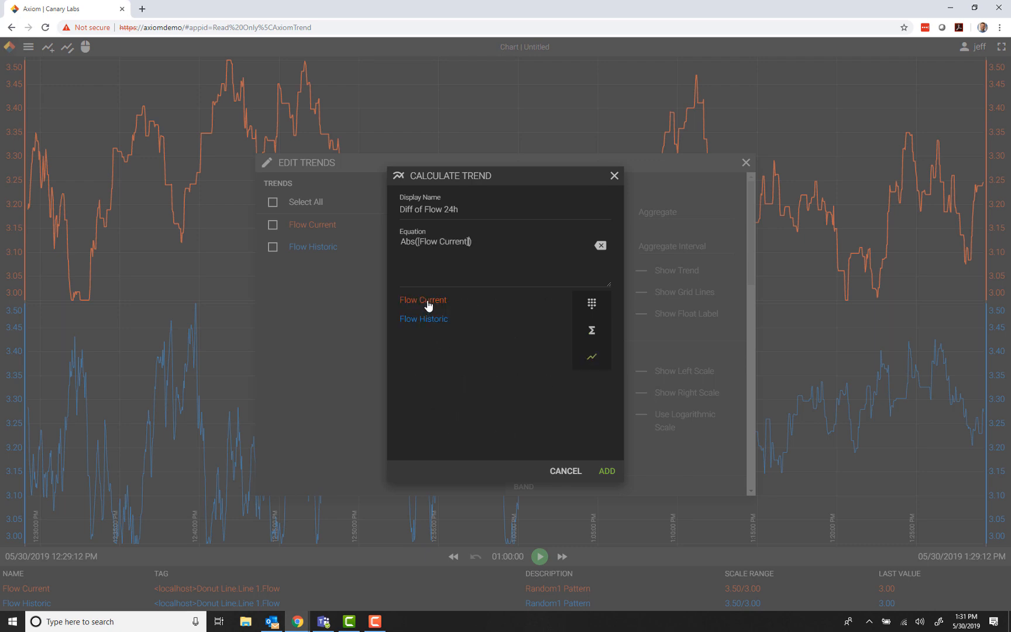
pyautogui.click(593, 305)
pyautogui.click(545, 342)
pyautogui.click(591, 357)
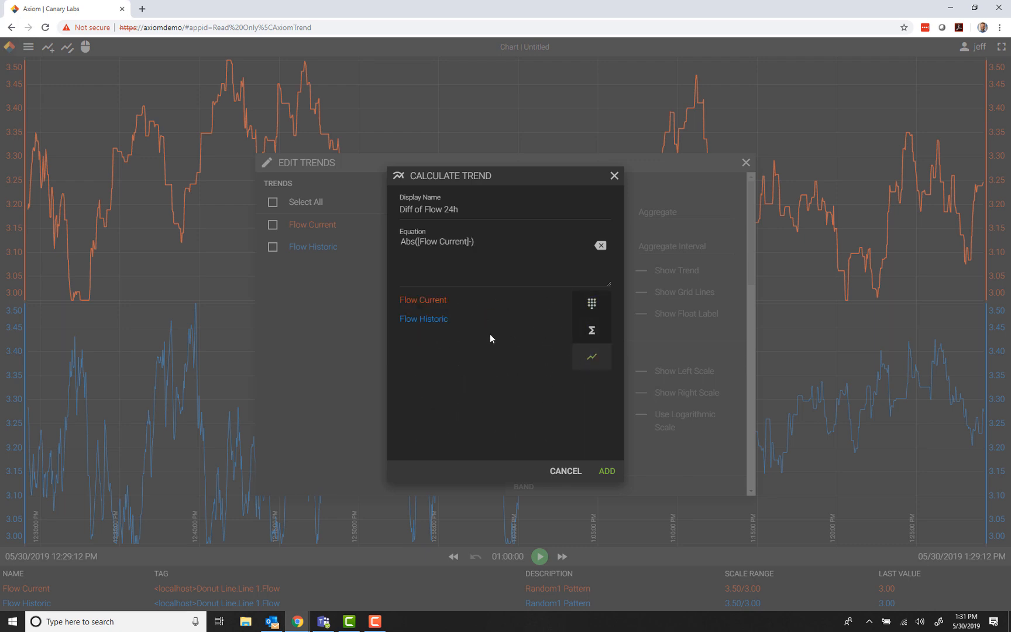
pyautogui.click(430, 320)
pyautogui.click(607, 472)
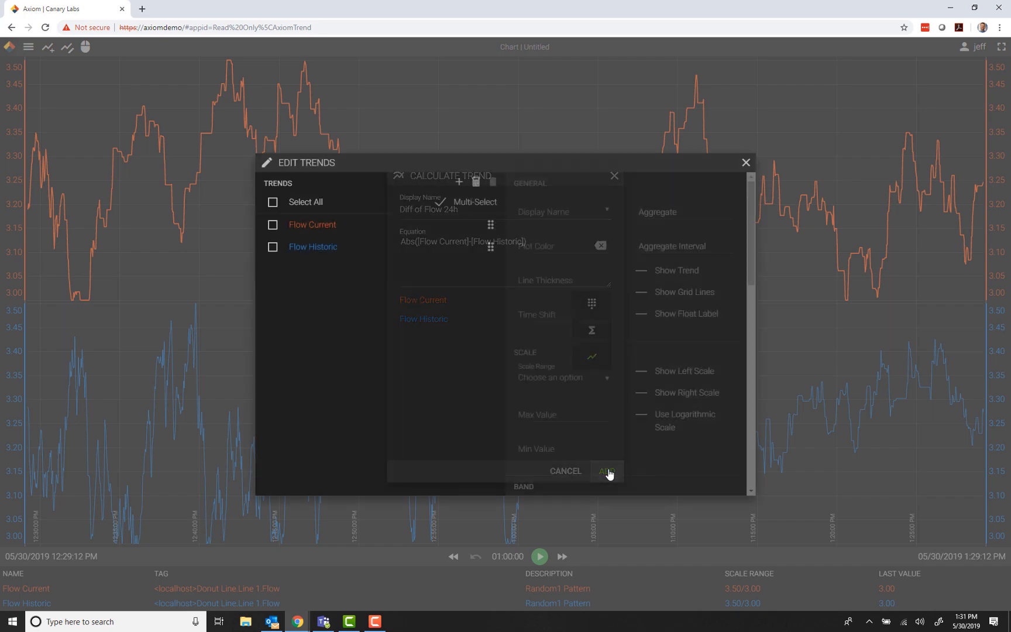
pyautogui.click(745, 164)
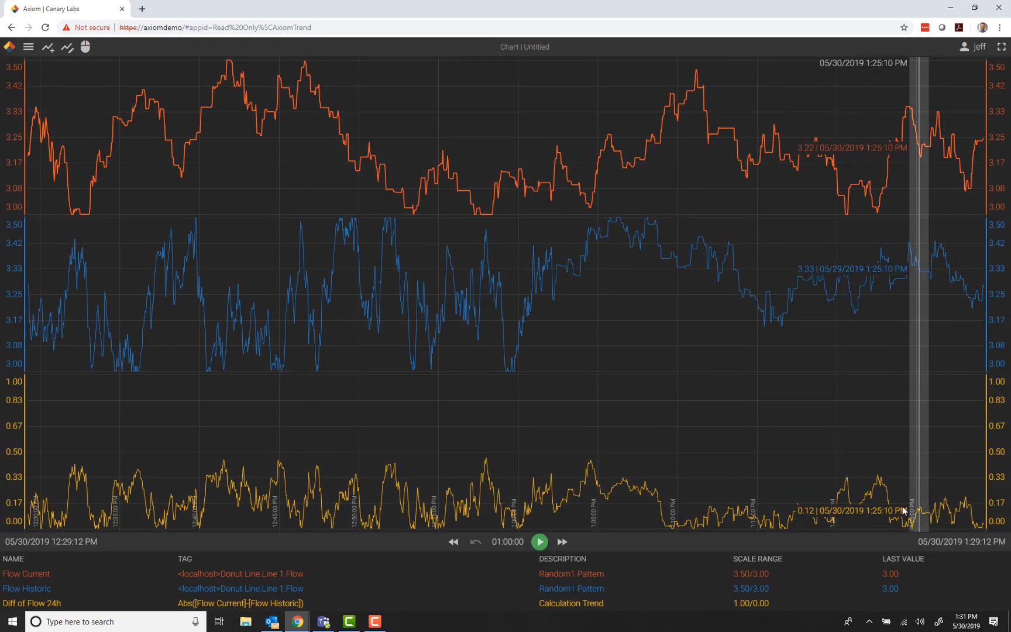
# Step the chart back through earlier time periods and switch it to live mode.
pyautogui.click(454, 542)
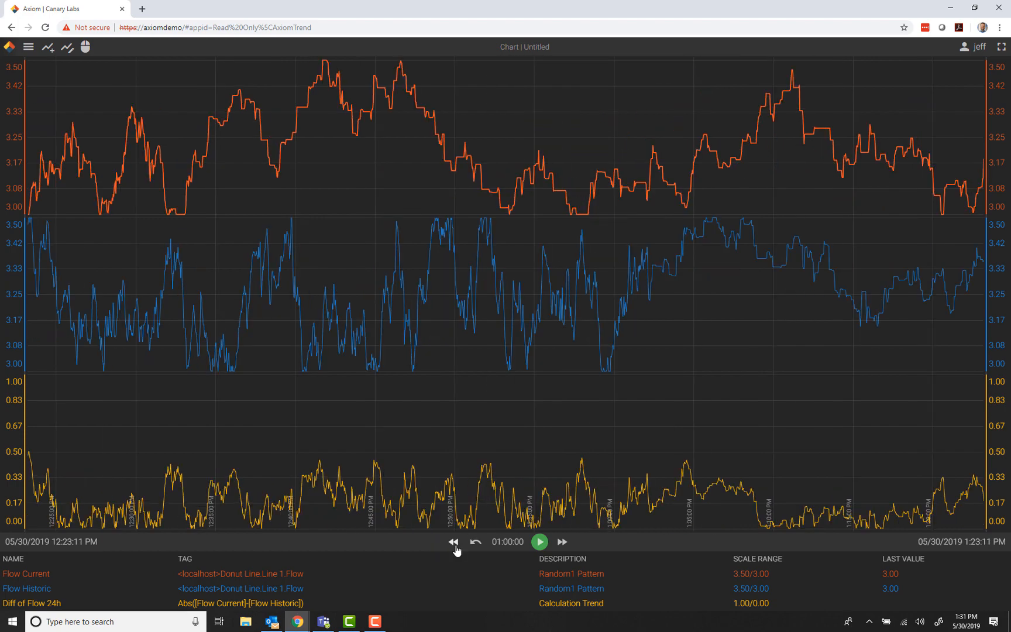
pyautogui.click(456, 545)
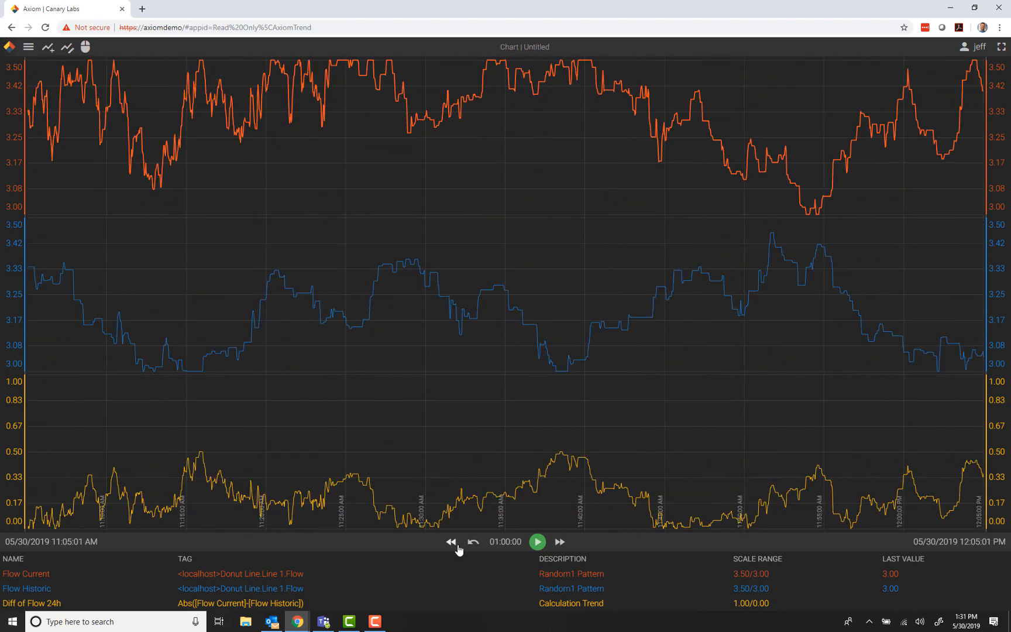
pyautogui.click(540, 545)
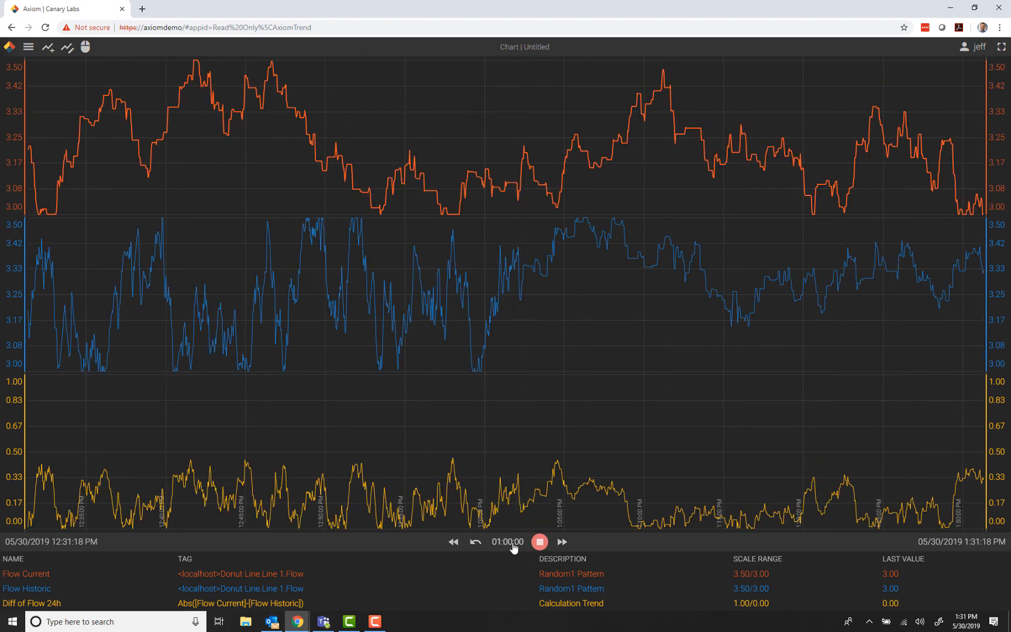
# Set the chart's timespan to 30 minutes.
pyautogui.click(509, 542)
pyautogui.click(592, 287)
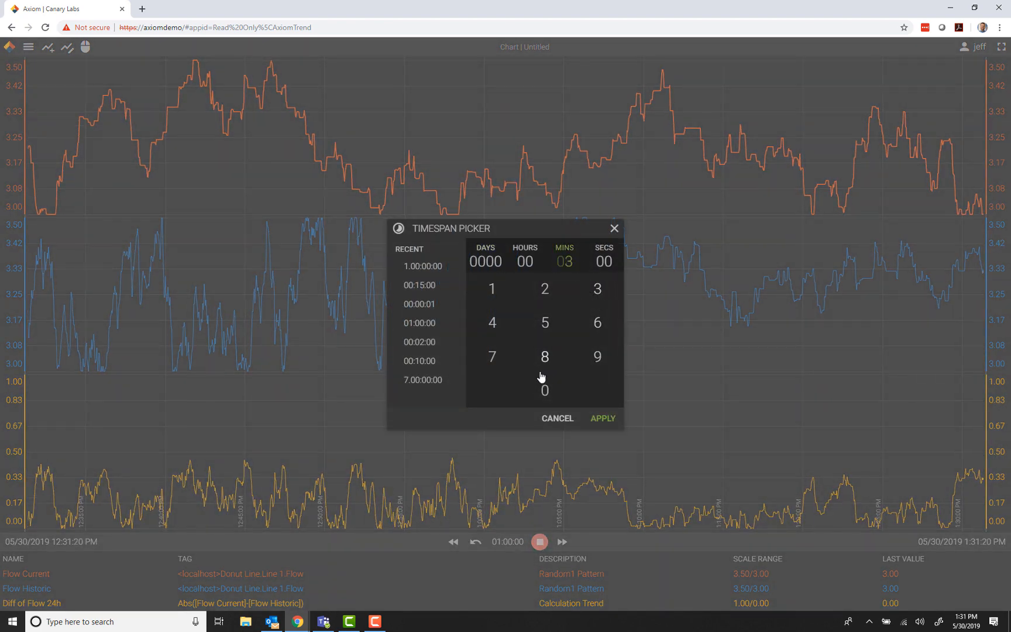
pyautogui.click(545, 390)
pyautogui.click(606, 424)
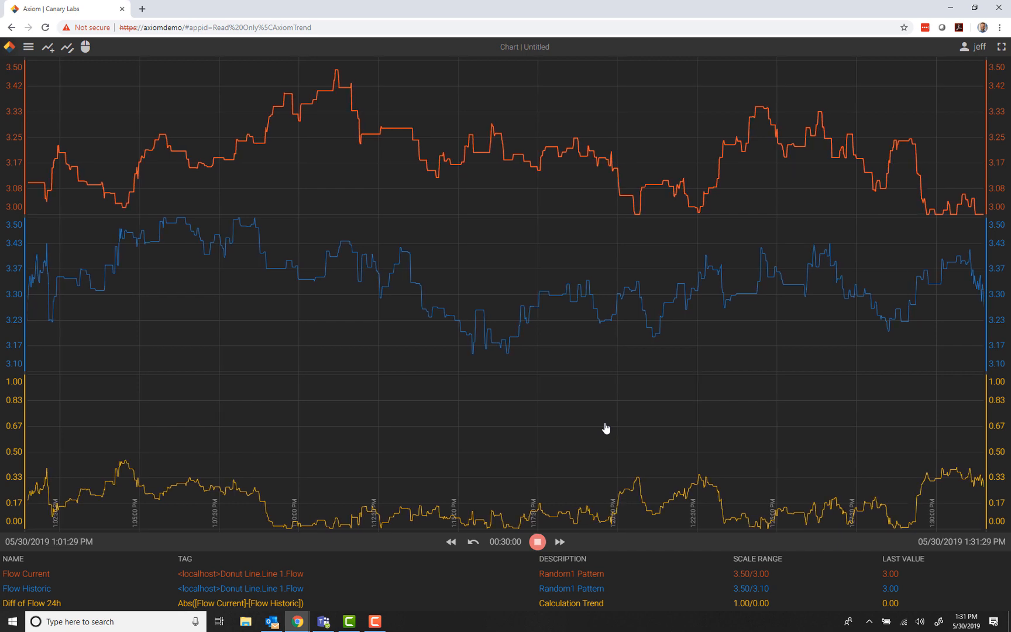
# Start a second calculated trend and name it "Logic".
pyautogui.click(69, 49)
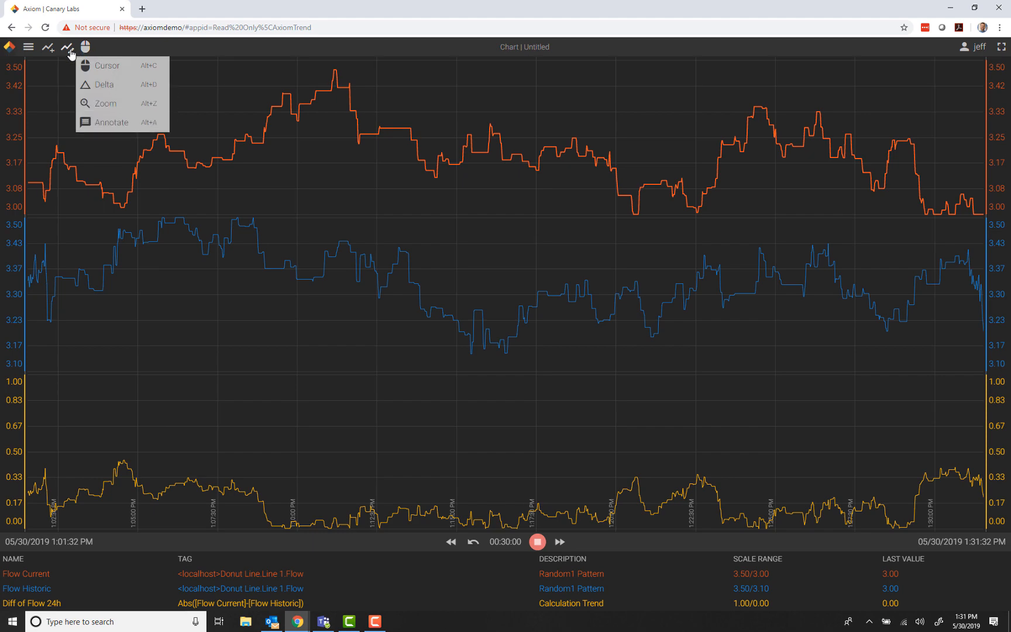
pyautogui.click(68, 49)
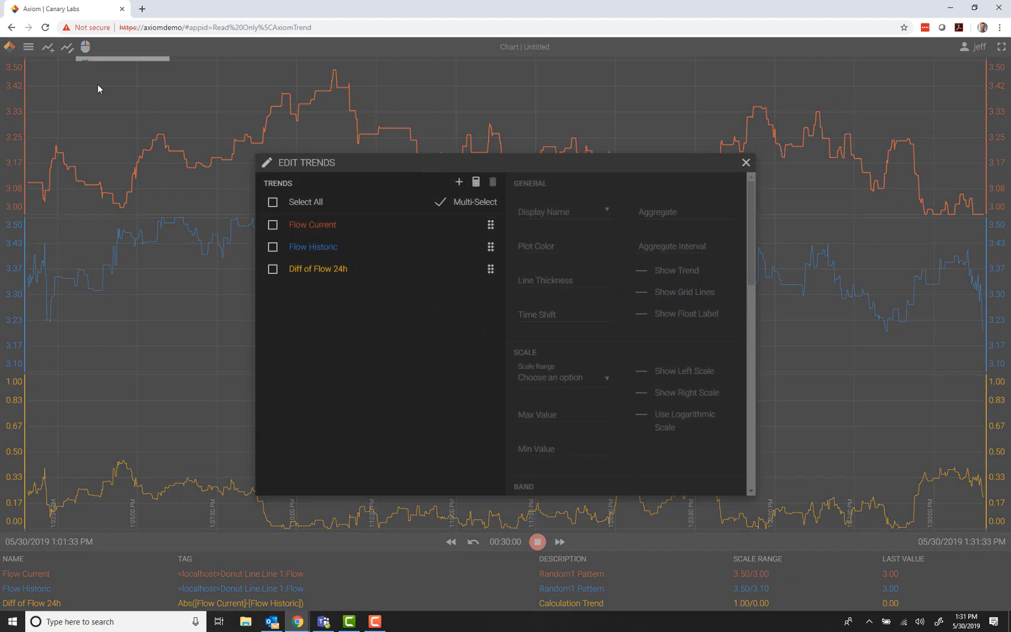
pyautogui.click(476, 183)
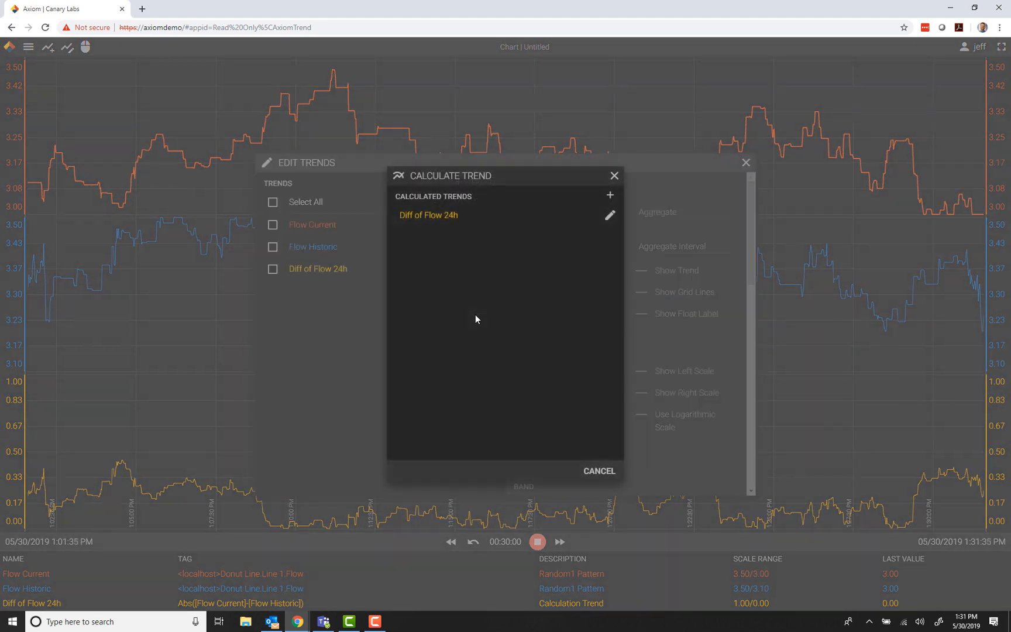
pyautogui.click(609, 197)
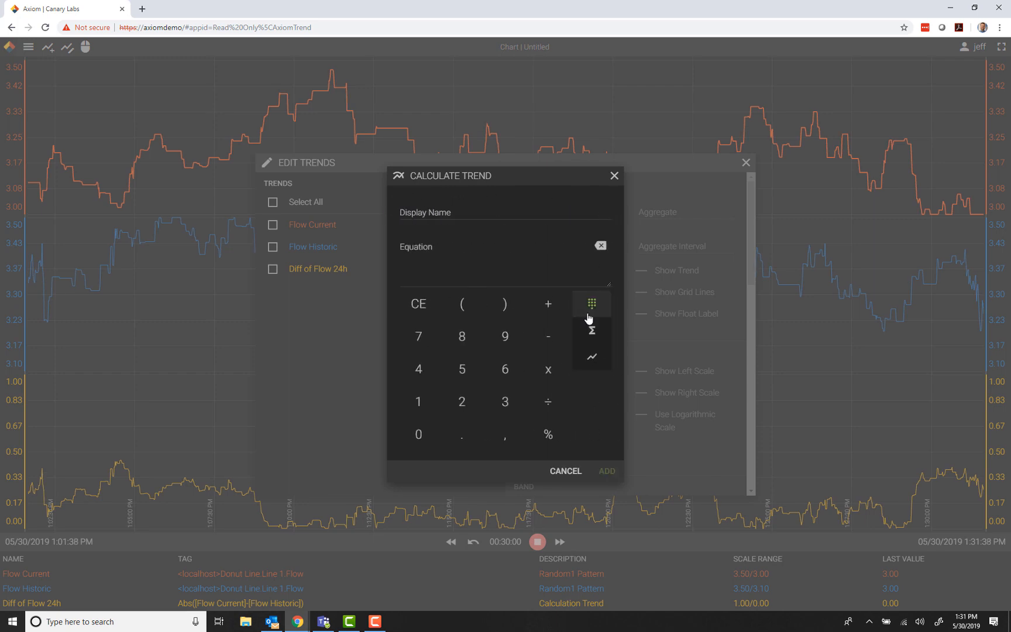
pyautogui.click(452, 210)
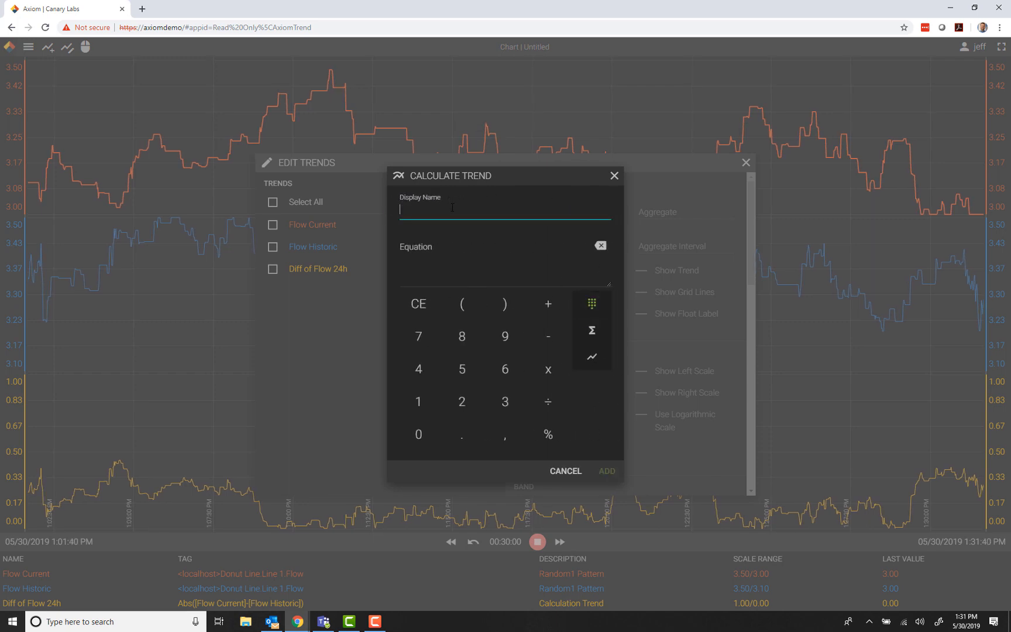
pyautogui.write('Logic')
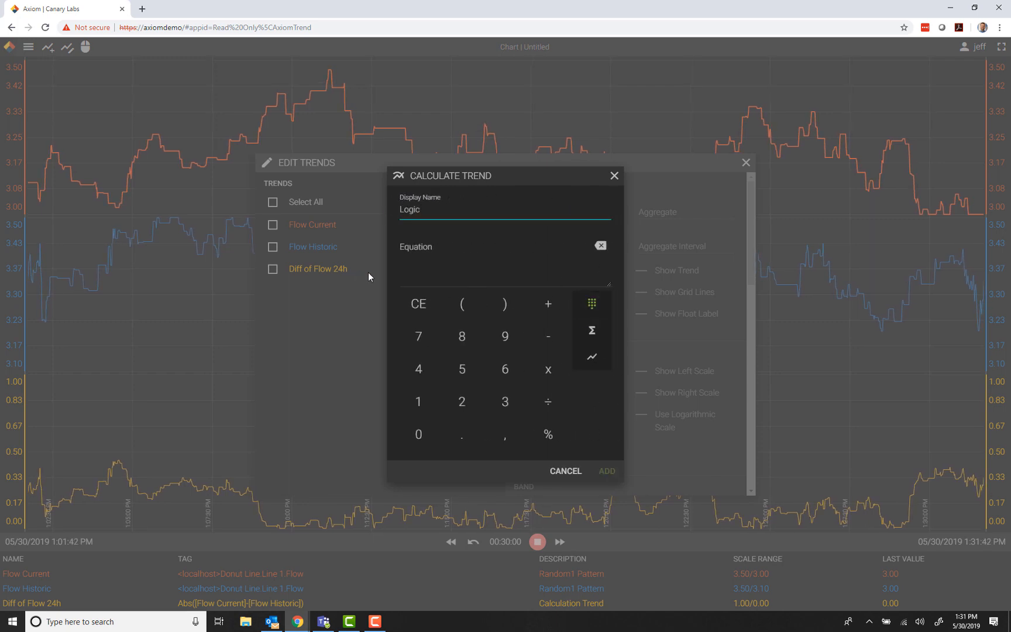
# Build the equation If([Diff of Flow 24h]>.15,1,0), add the Logic trend to the chart and finish editing the trends.
pyautogui.click(593, 331)
pyautogui.click(459, 372)
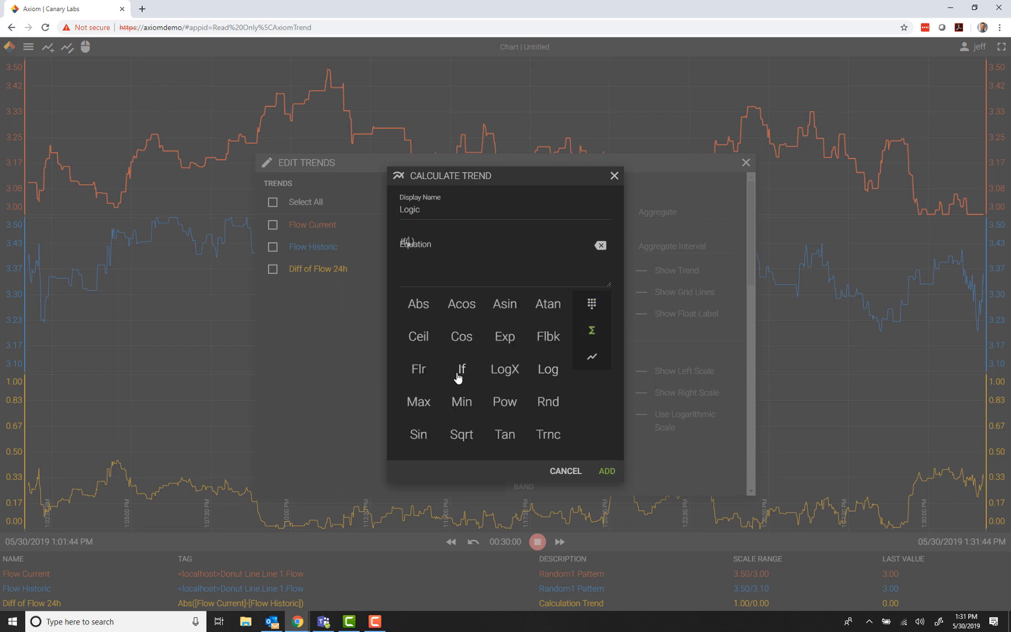
pyautogui.click(592, 356)
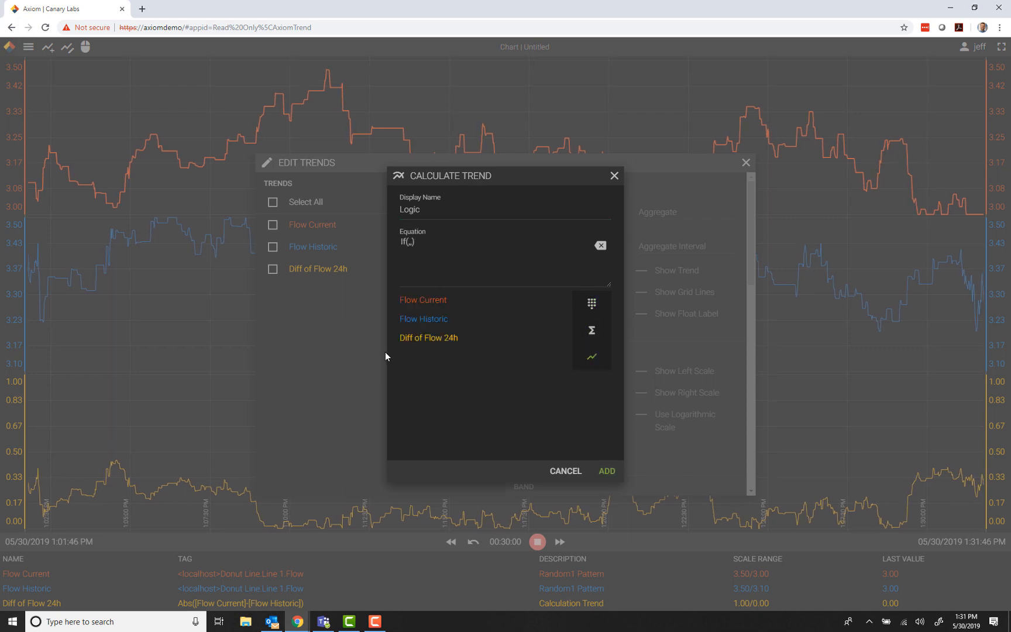
pyautogui.click(430, 339)
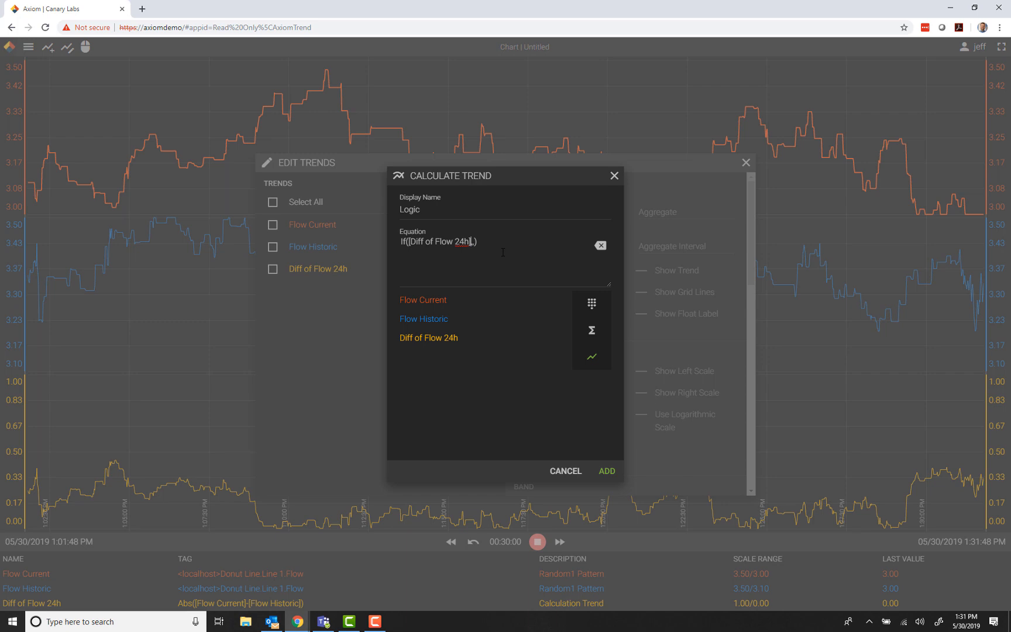
pyautogui.write('>')
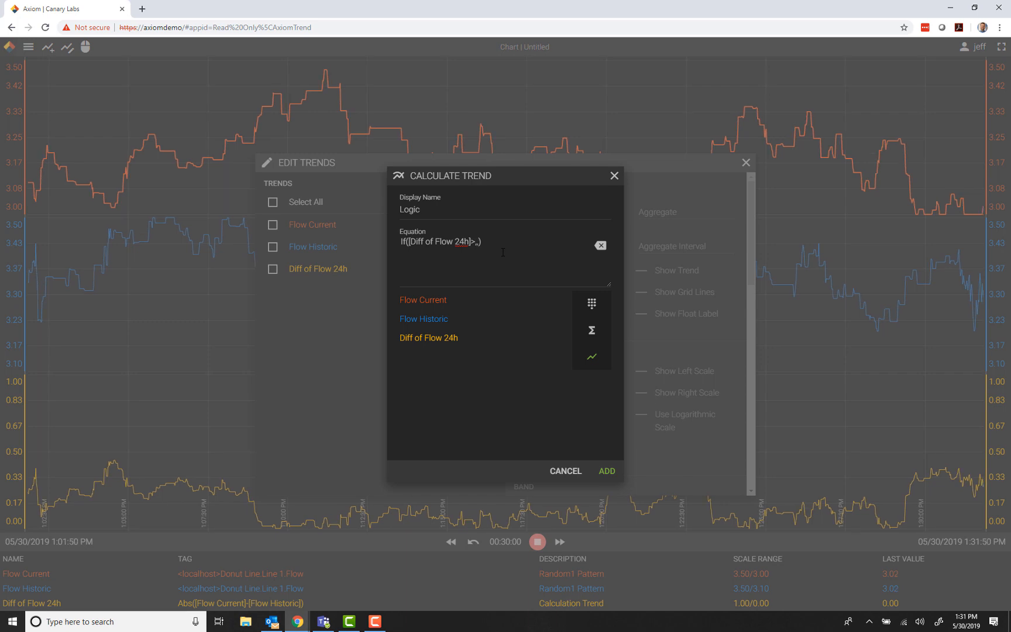
pyautogui.write('.15,')
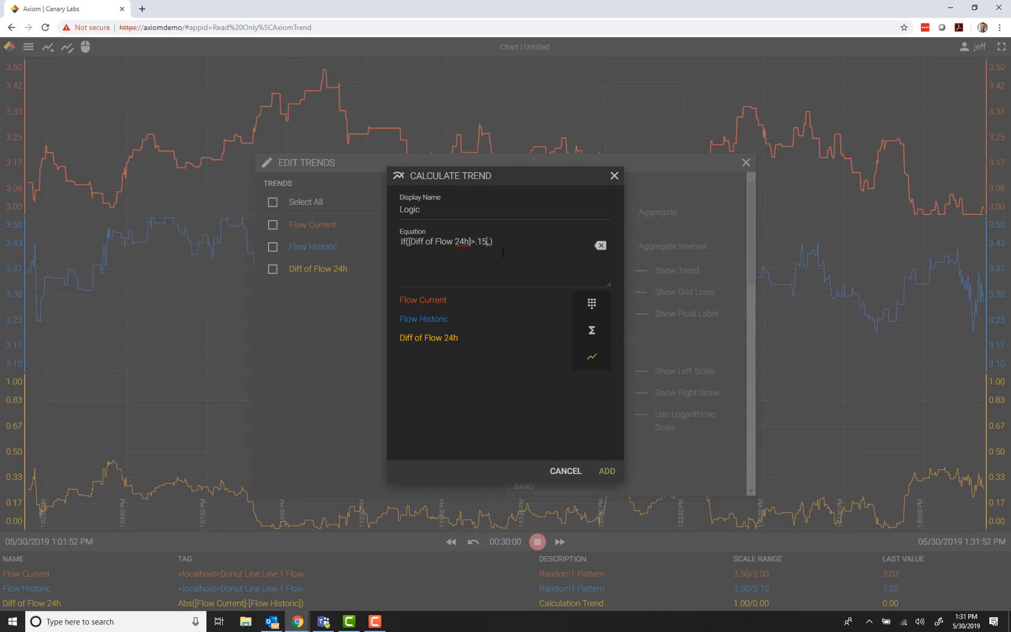
pyautogui.write('1')
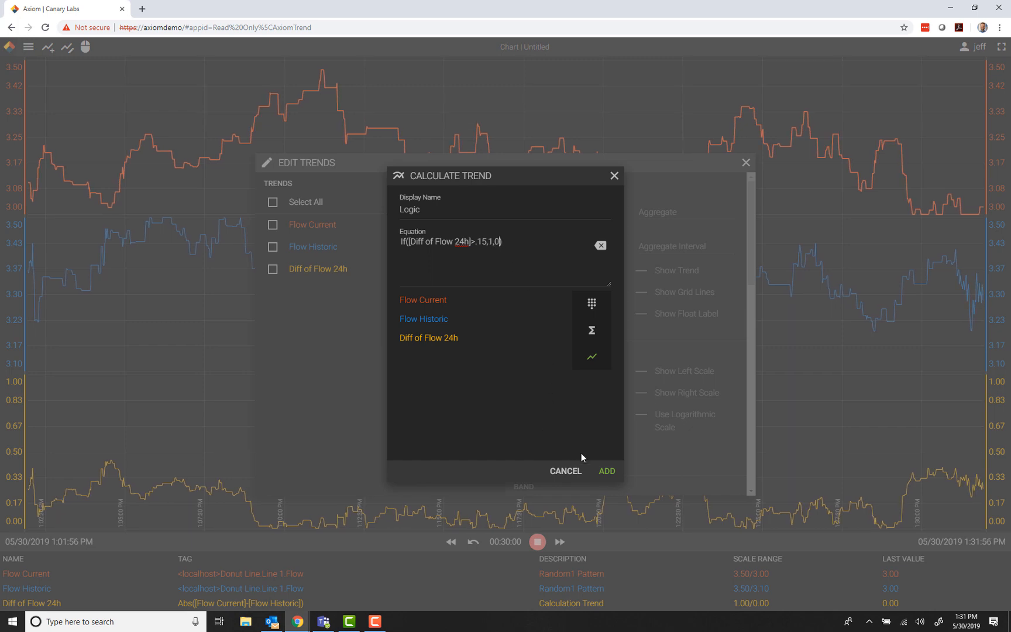
pyautogui.click(606, 472)
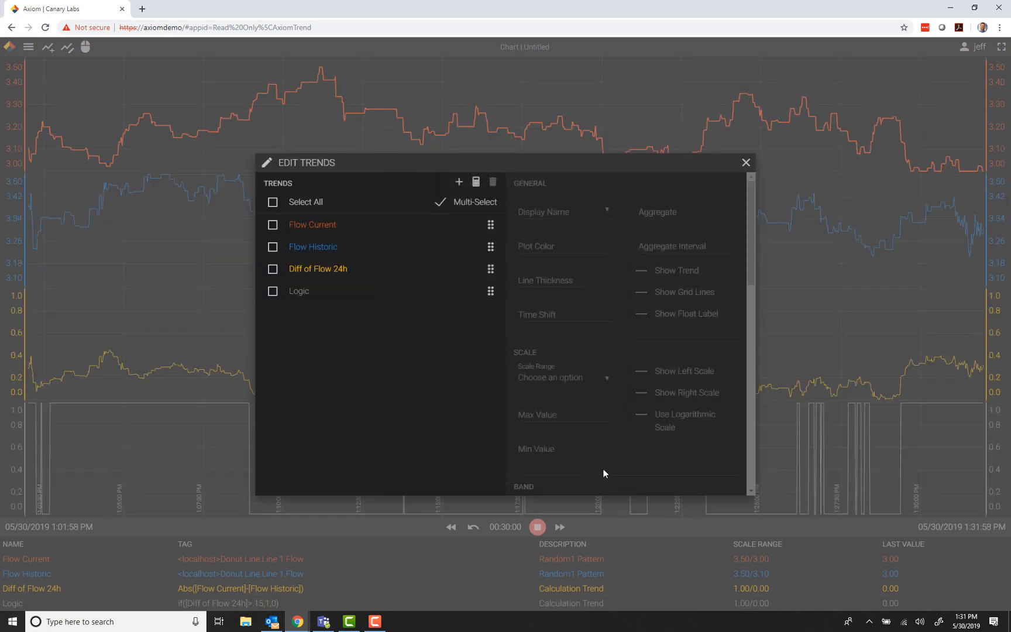
pyautogui.click(746, 162)
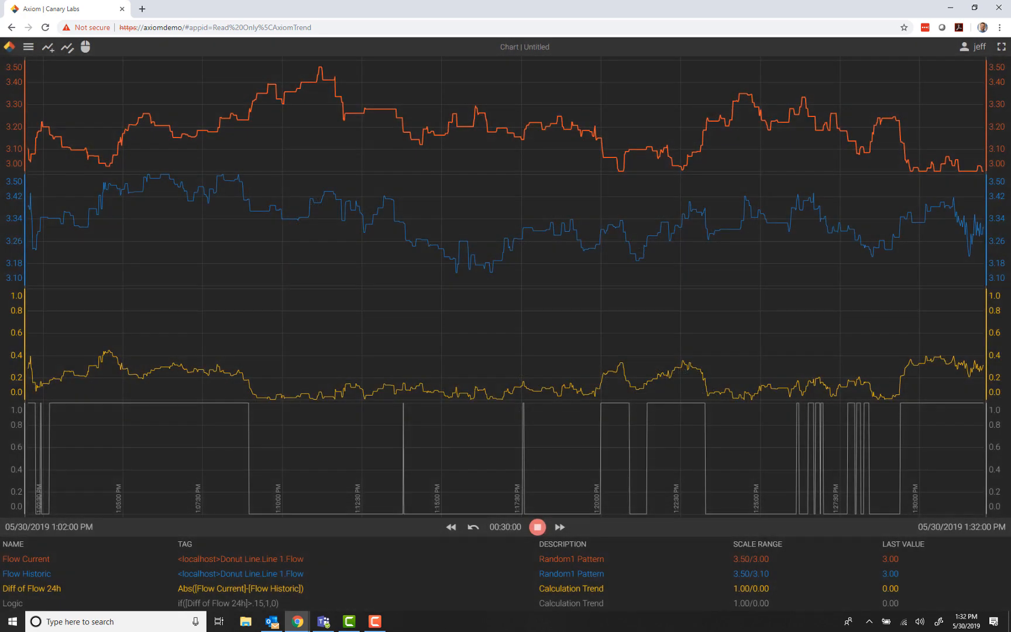
# Link the Logic trend's band with the Flow Current band so both share one chart area.
pyautogui.click(1004, 465)
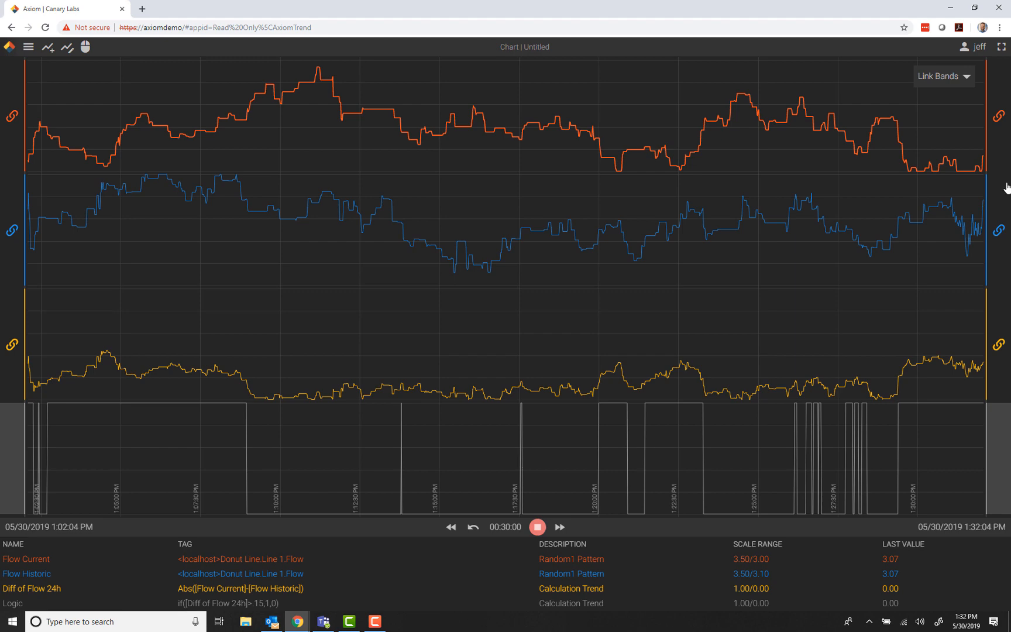
pyautogui.click(1002, 123)
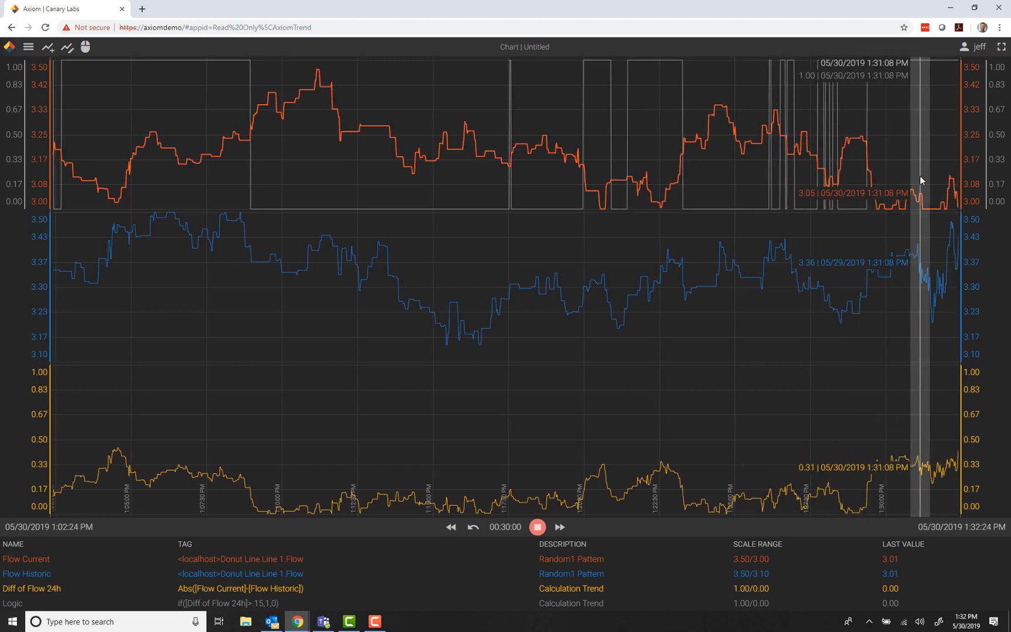
# Enable the high limit's Fill Area for the Logic trend and set its fixed high limit value to 0.
pyautogui.doubleClick(911, 153)
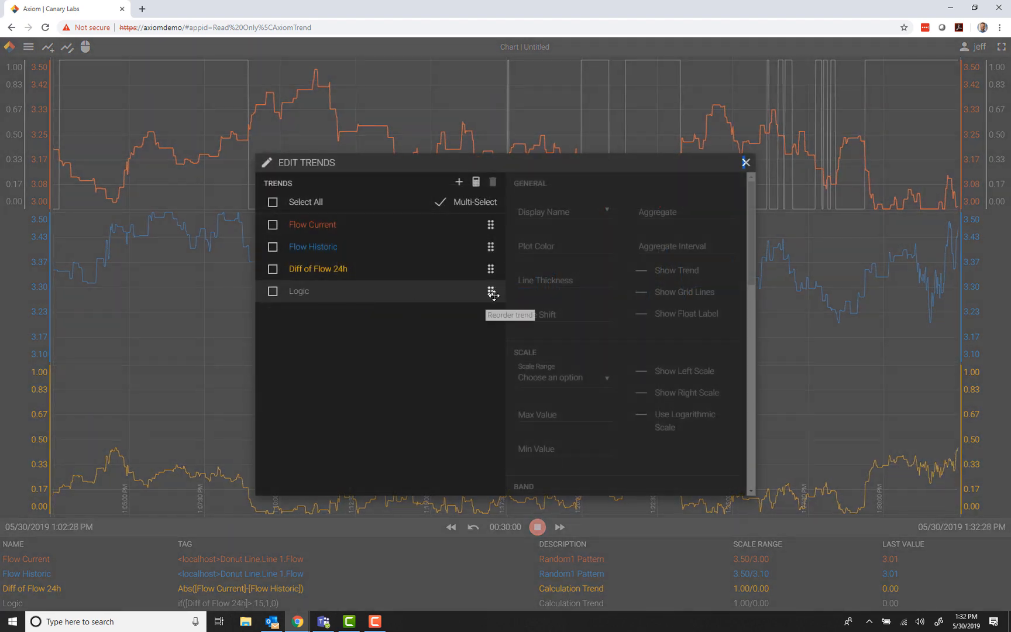
pyautogui.click(296, 292)
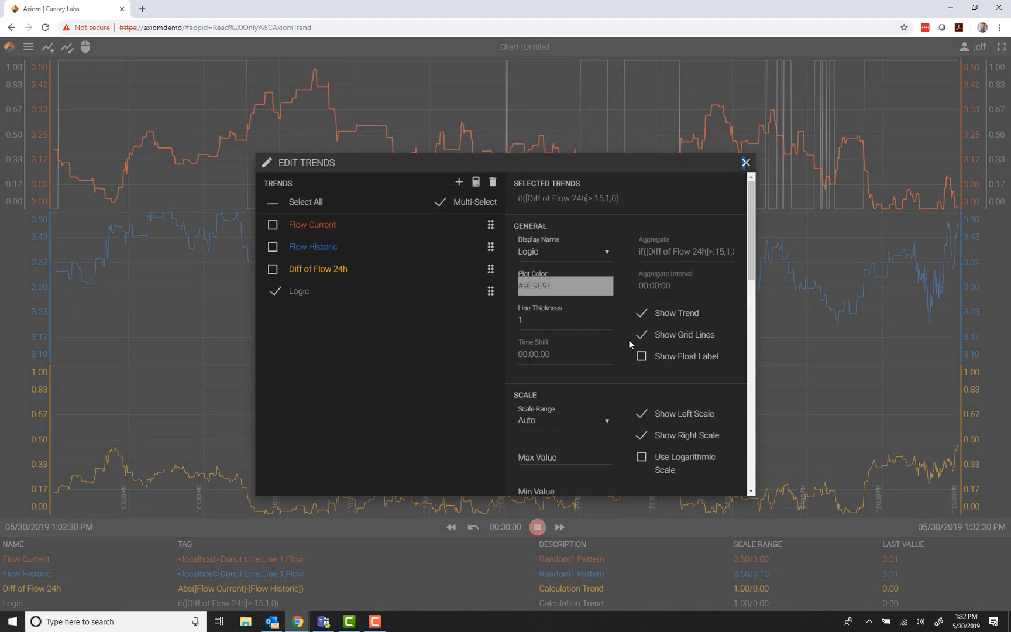
pyautogui.scroll(-1, 667, 343)
pyautogui.scroll(1, 649, 338)
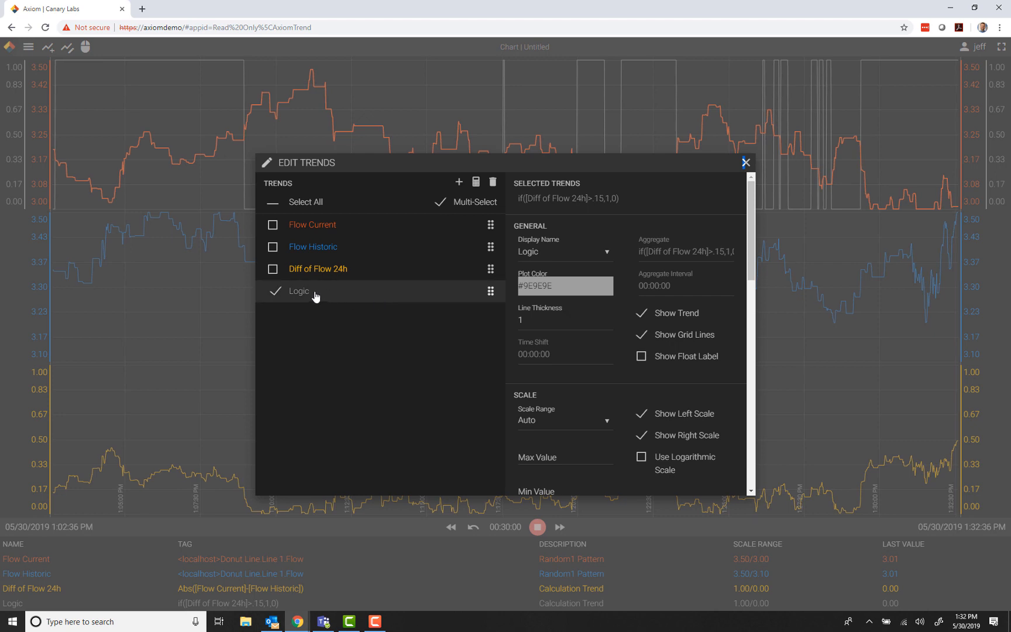
pyautogui.scroll(-5, 616, 306)
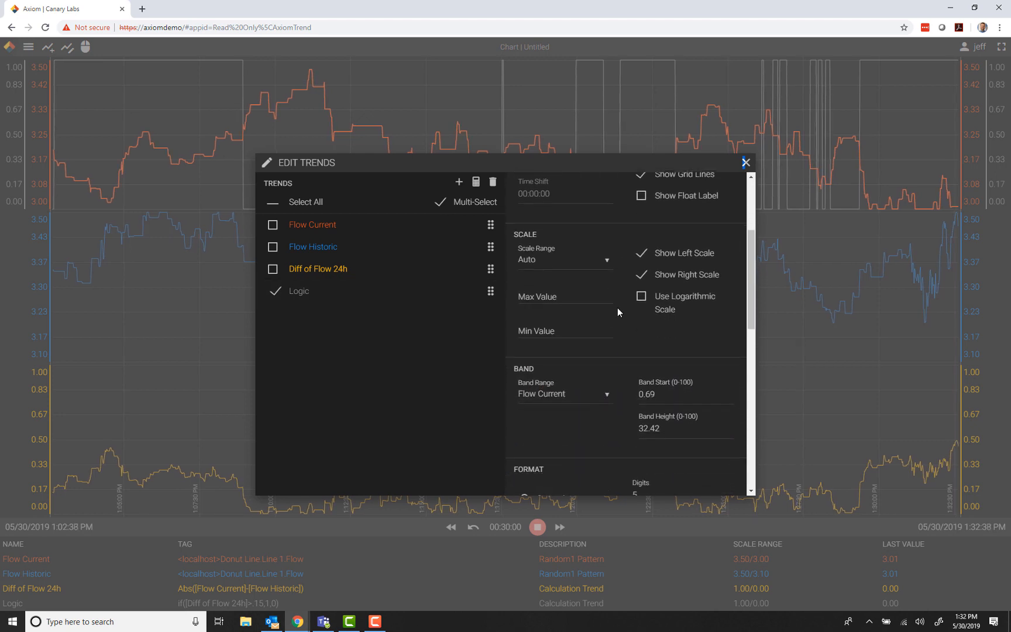
pyautogui.scroll(-4, 618, 308)
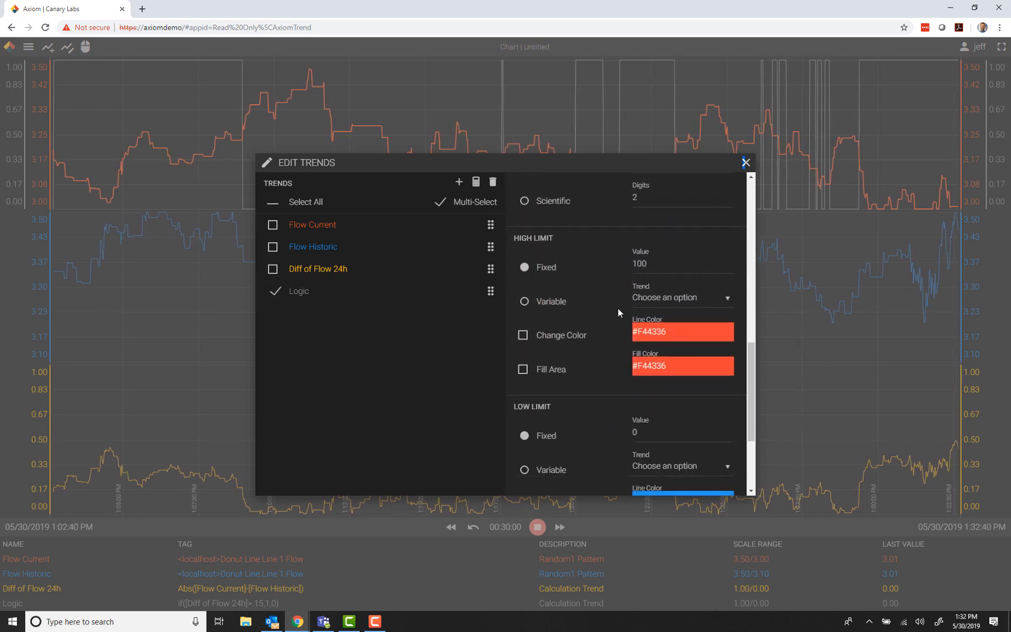
pyautogui.click(524, 369)
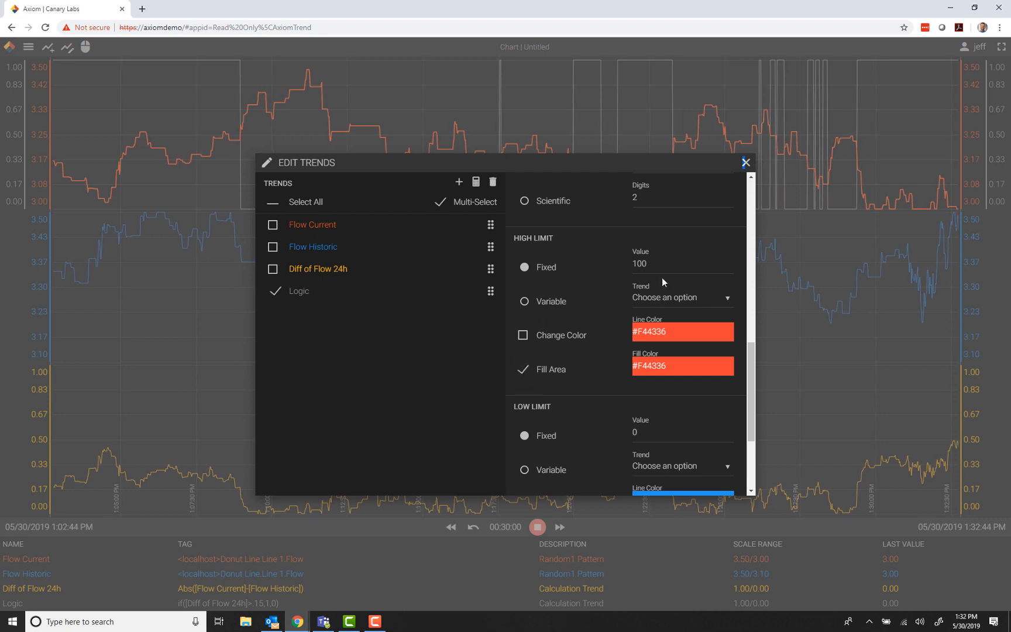
pyautogui.doubleClick(640, 263)
pyautogui.write('0')
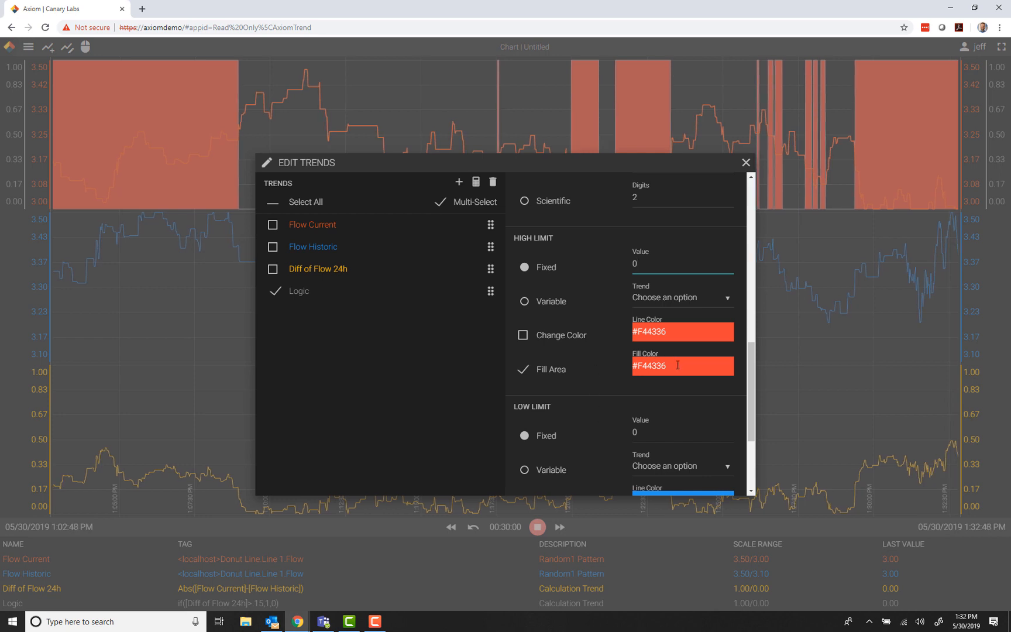
# Set the Logic trend's high limit fill color to dark gray #414141 and copy the color code.
pyautogui.click(653, 365)
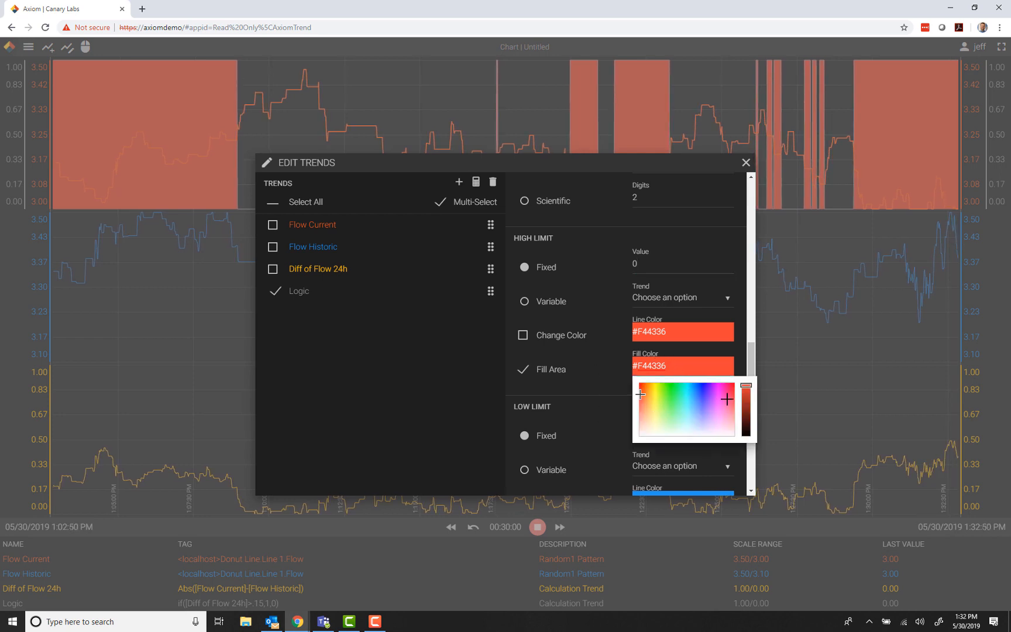
pyautogui.moveTo(657, 422); pyautogui.dragTo(602, 439)
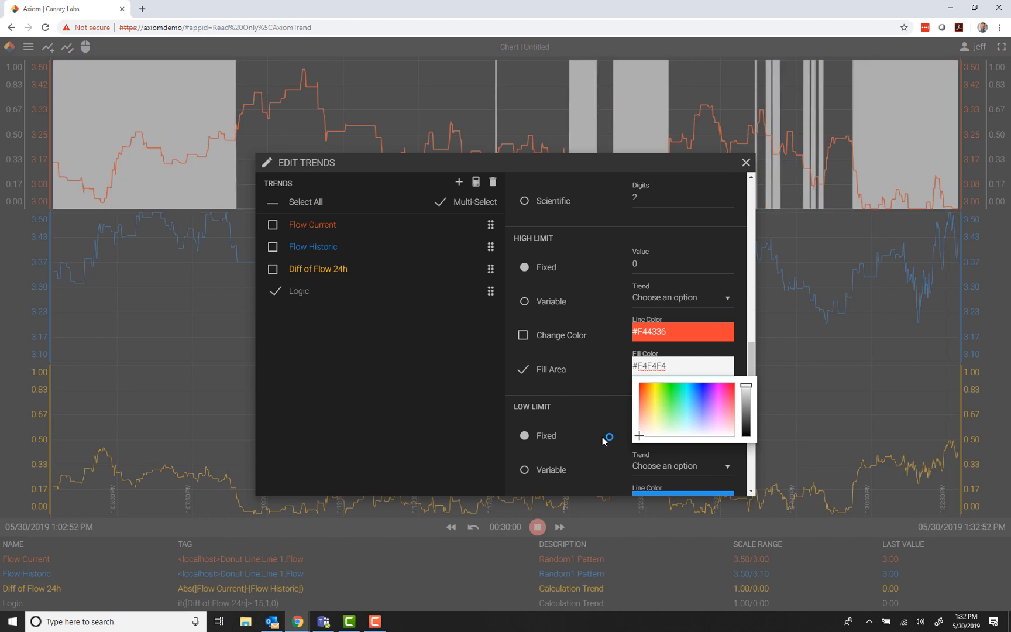
pyautogui.moveTo(747, 395); pyautogui.dragTo(749, 431)
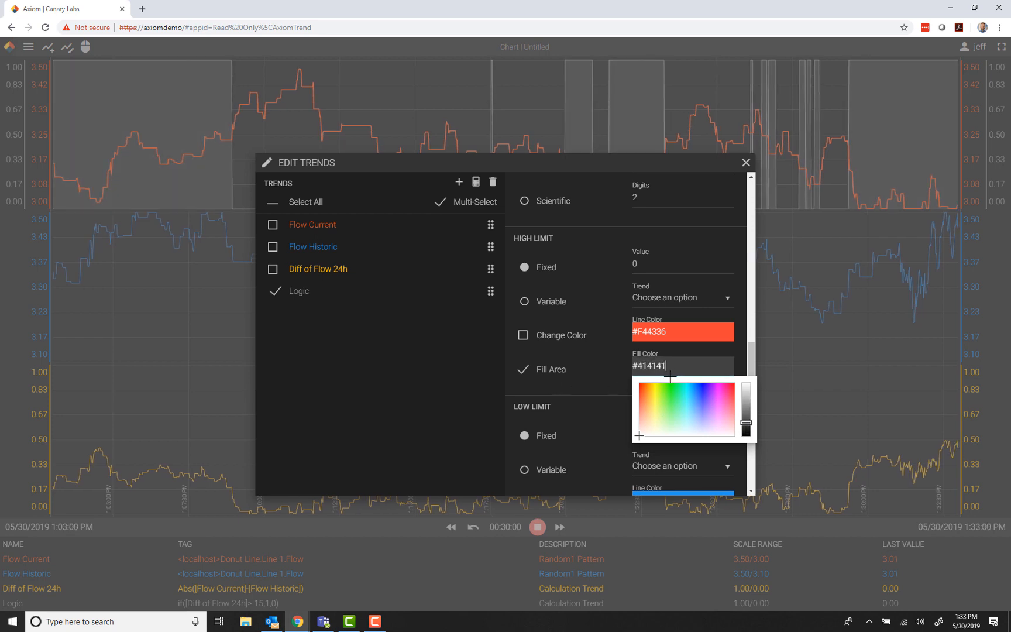
pyautogui.hotkey('ctrl', 'a')
pyautogui.hotkey('ctrl', 'c')
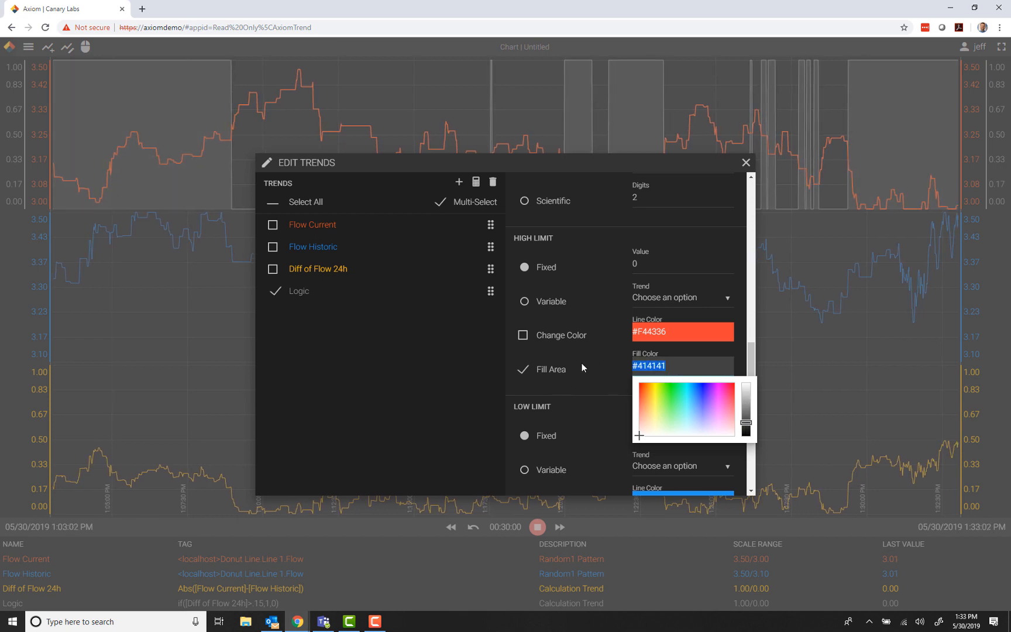
pyautogui.press('BackSpace')
pyautogui.hotkey('ctrl', 'z')
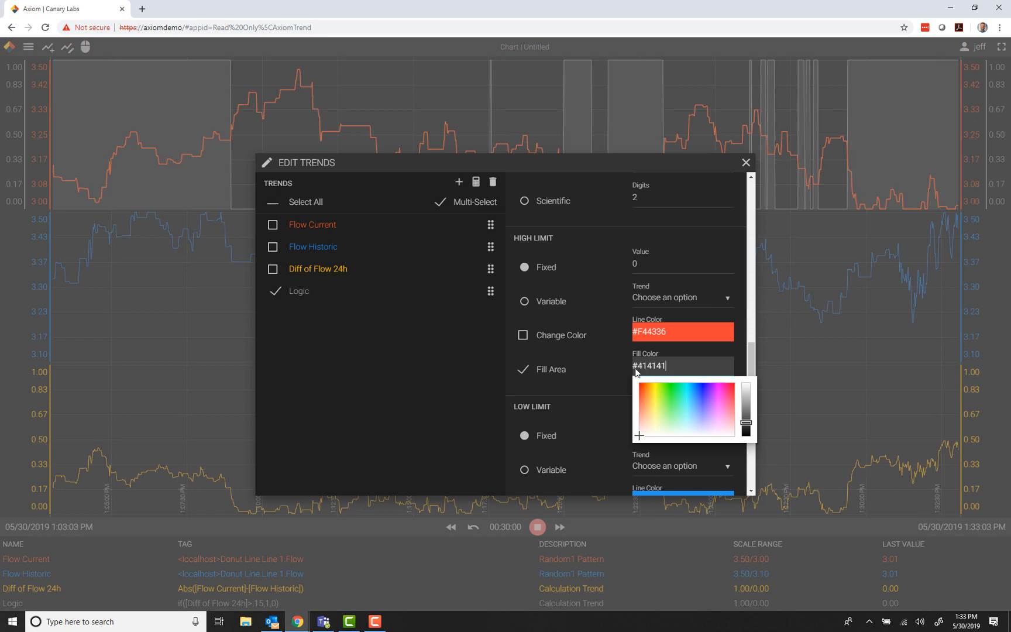
pyautogui.click(601, 371)
# Apply the copied color #414141 as the Logic trend's plot color and finish editing the trends.
pyautogui.scroll(9, 591, 357)
pyautogui.click(561, 286)
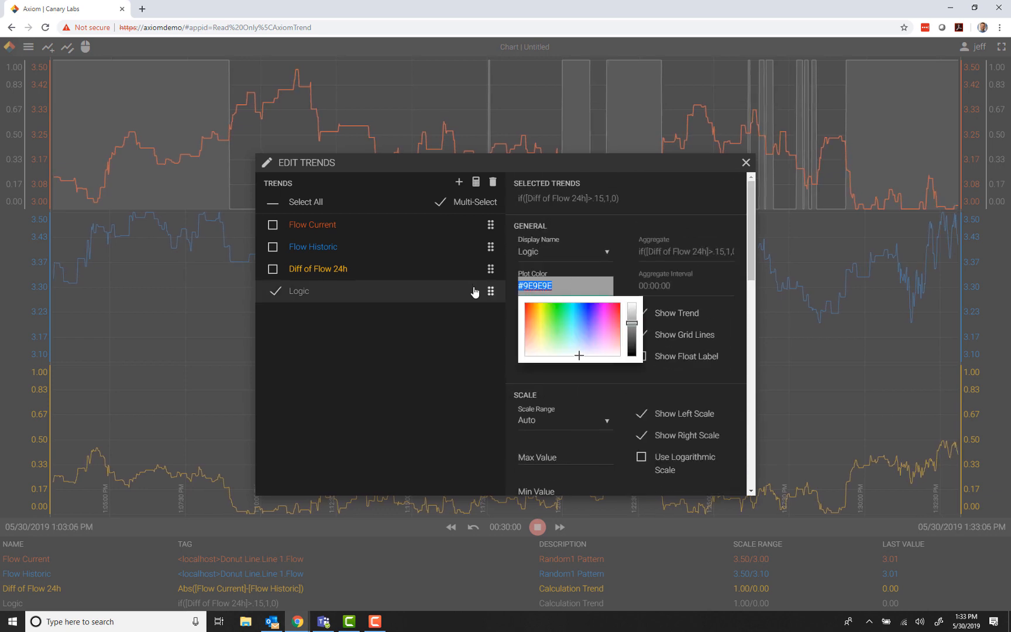
pyautogui.hotkey('ctrl', 'v')
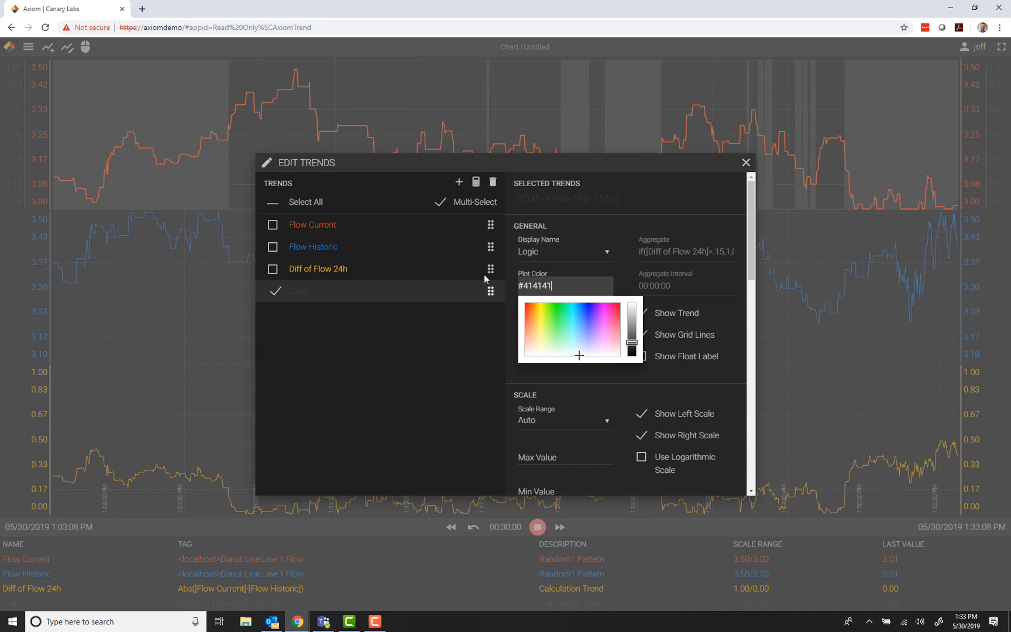
pyautogui.click(747, 162)
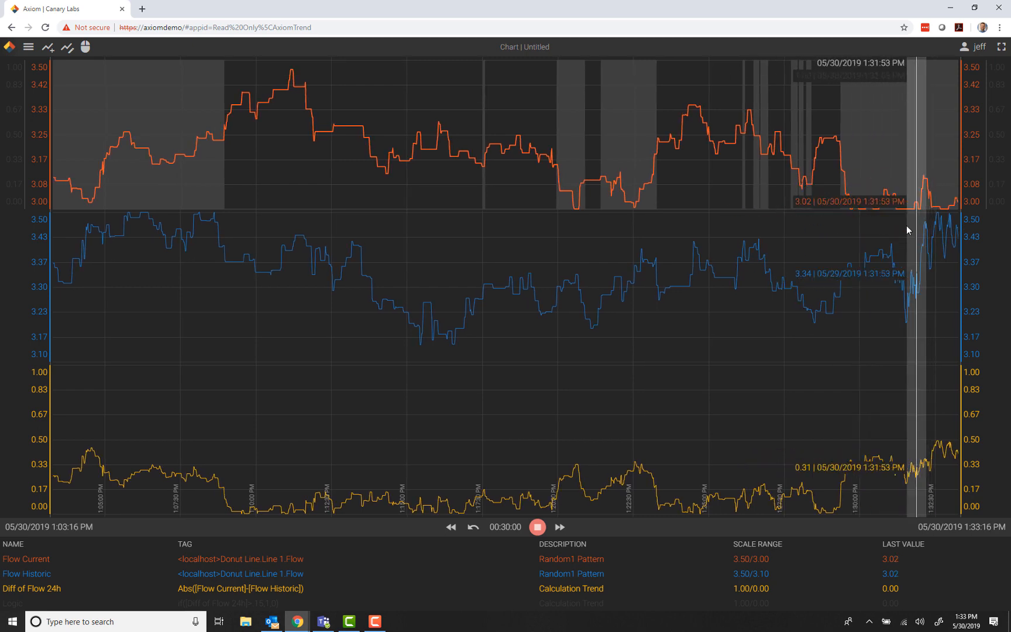
# Hide the Flow Historic and Diff of Flow 24h trends from the chart and leave the trend editor.
pyautogui.click(952, 250)
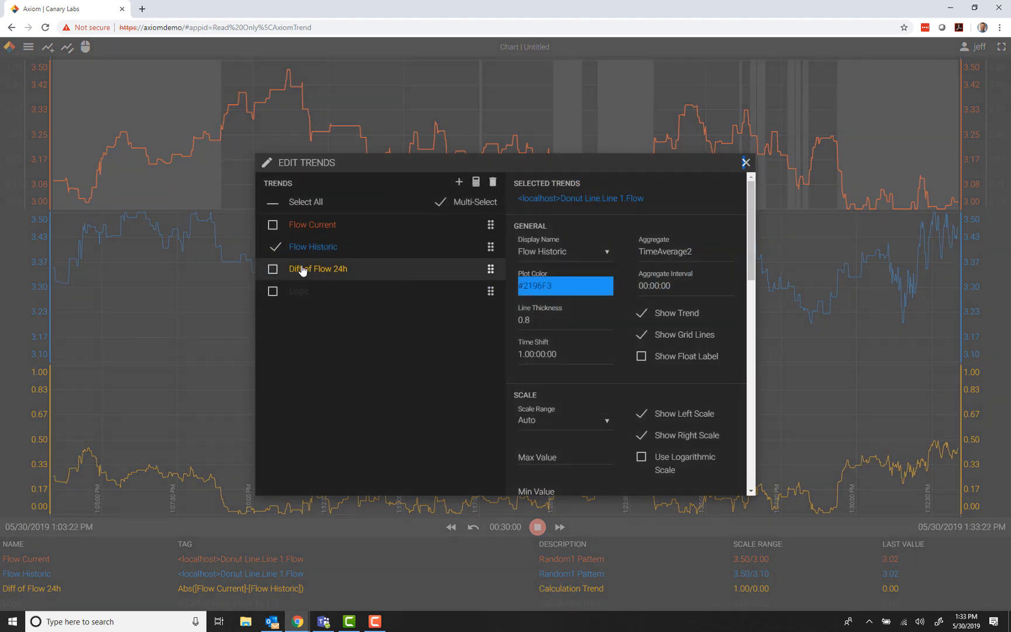
pyautogui.click(279, 269)
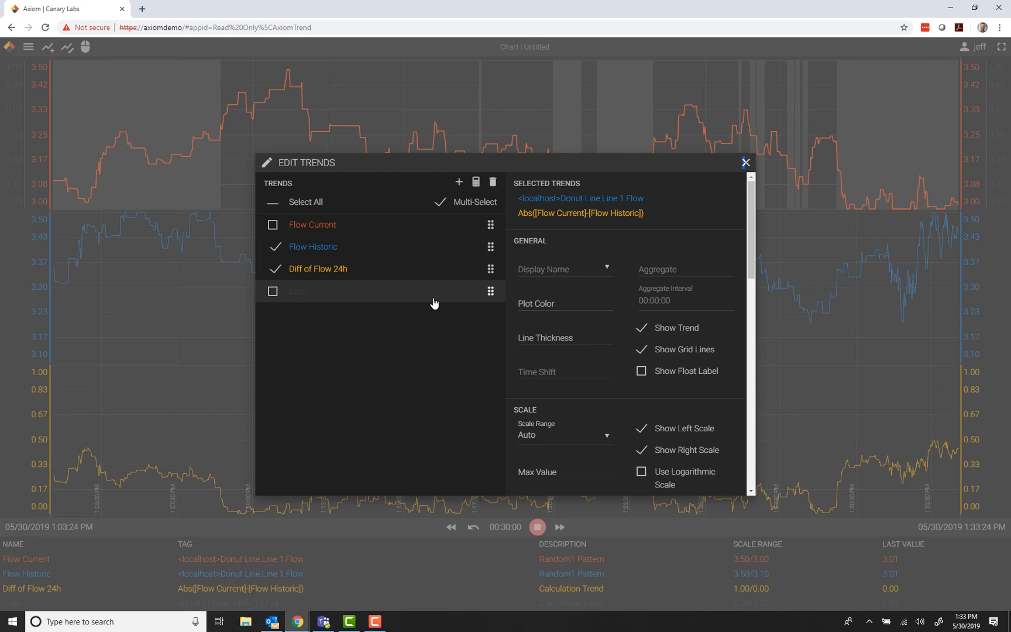
pyautogui.click(641, 329)
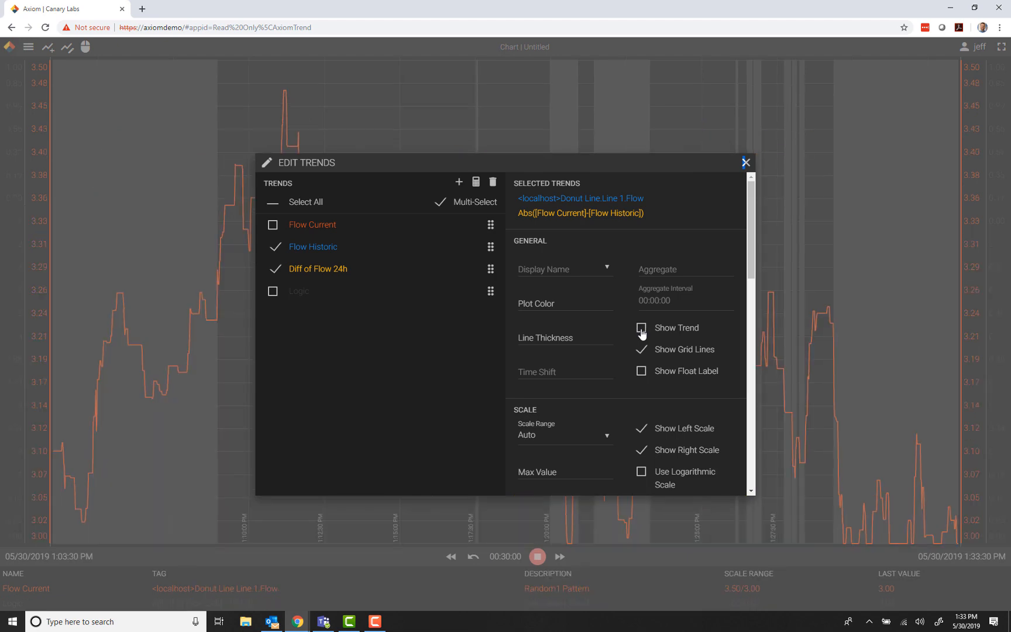
pyautogui.click(746, 163)
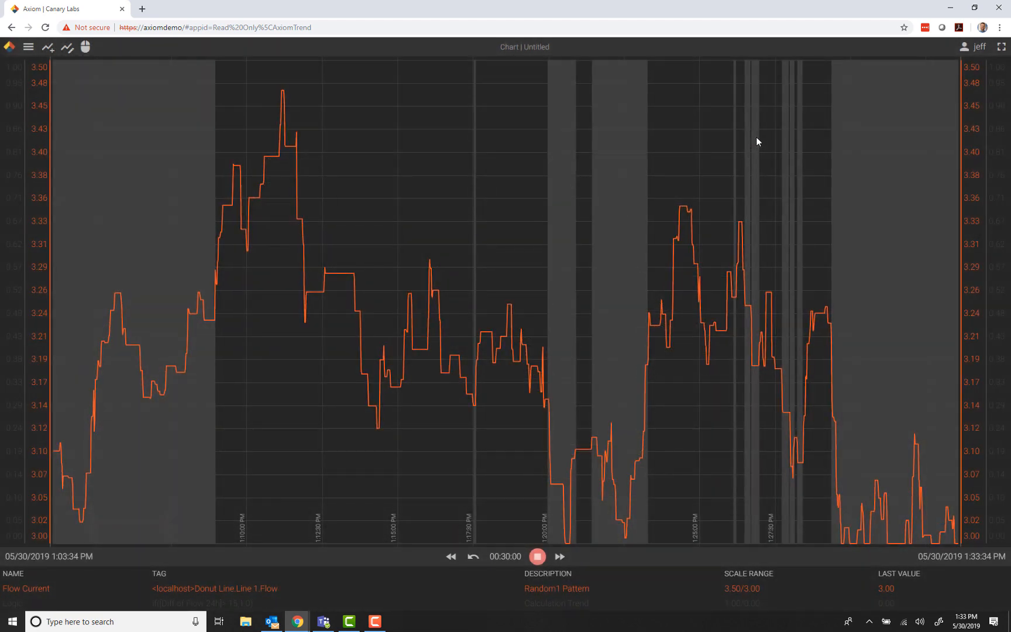
# Set the chart's timespan to 4 hours.
pyautogui.click(499, 559)
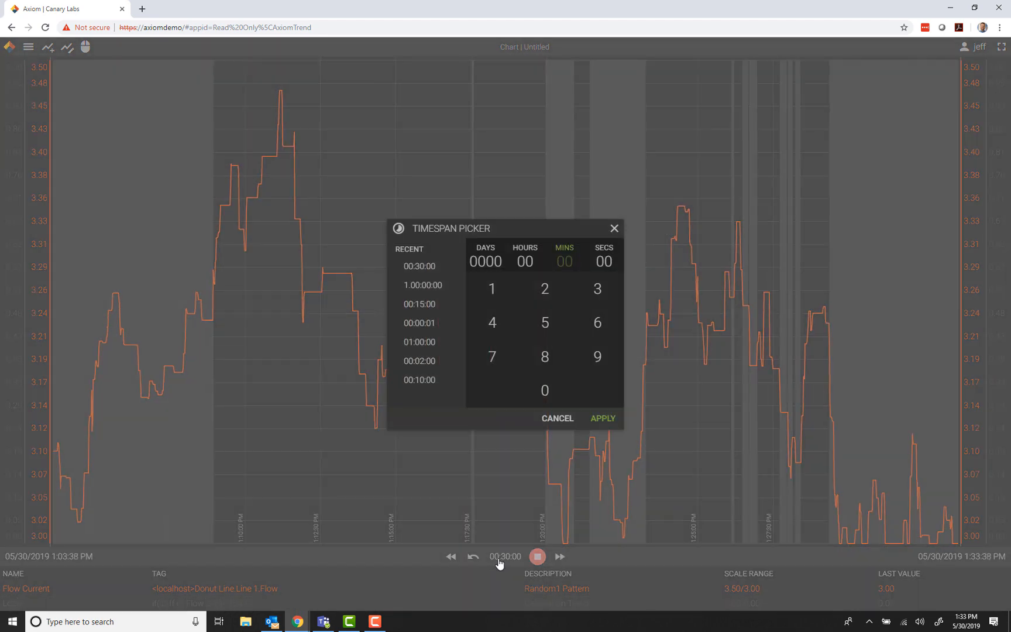
pyautogui.press('Left')
pyautogui.write('4')
pyautogui.press('Return')
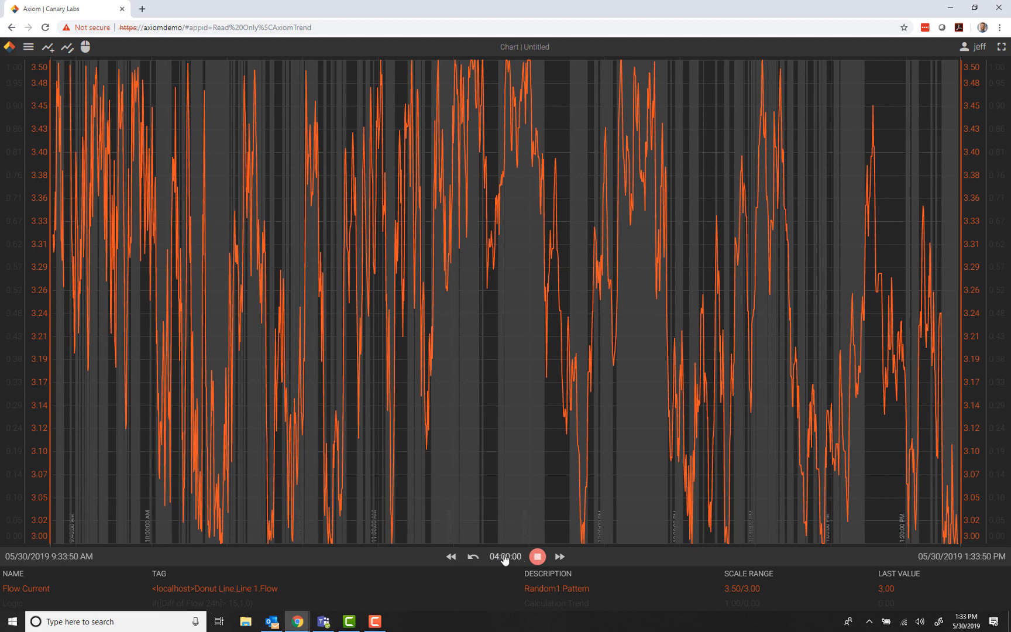
# Delete all trends from the chart.
pyautogui.click(66, 48)
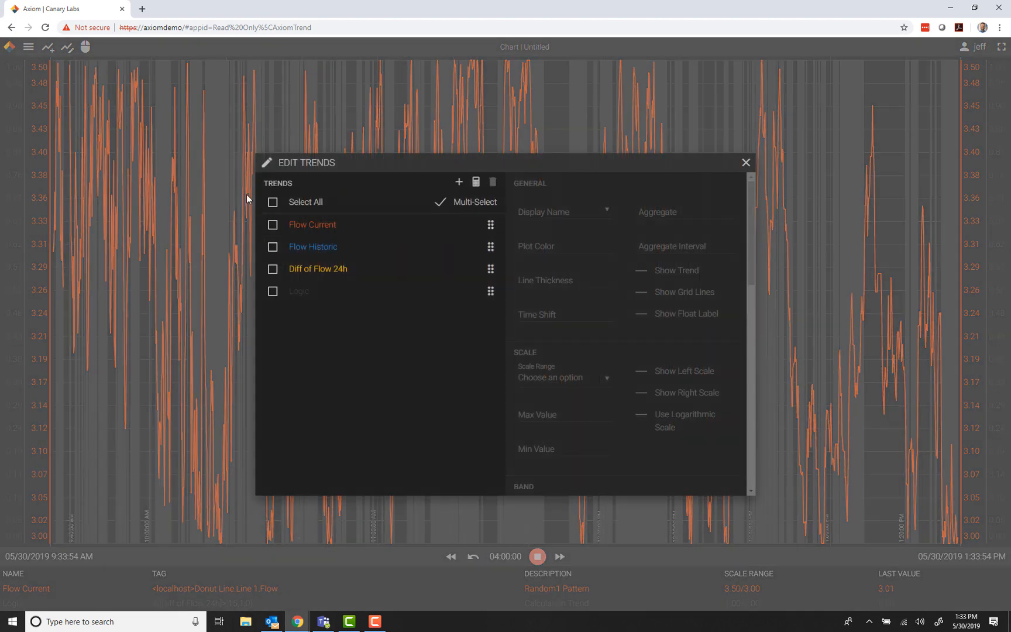
pyautogui.click(273, 202)
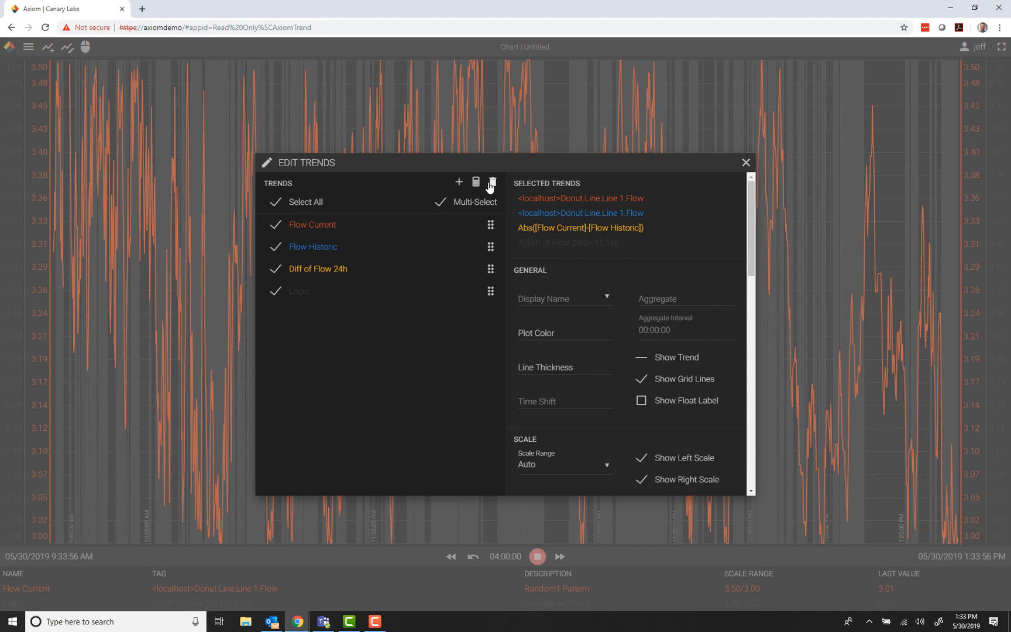
pyautogui.click(493, 183)
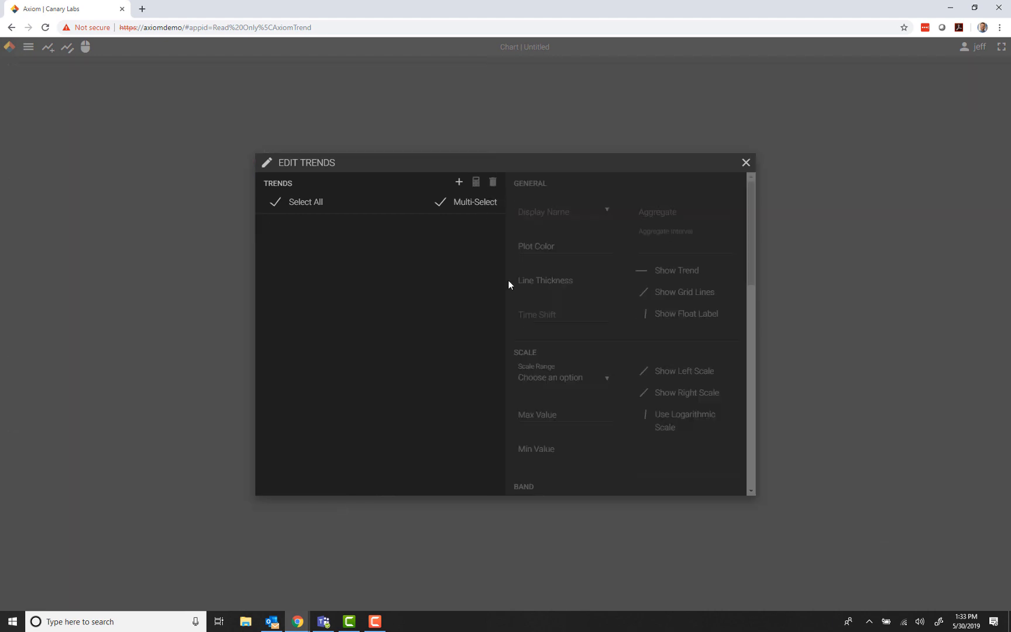
# Add the Flow and Speed tags from Donut Line's Line 1 as new trends and return to the chart.
pyautogui.click(461, 180)
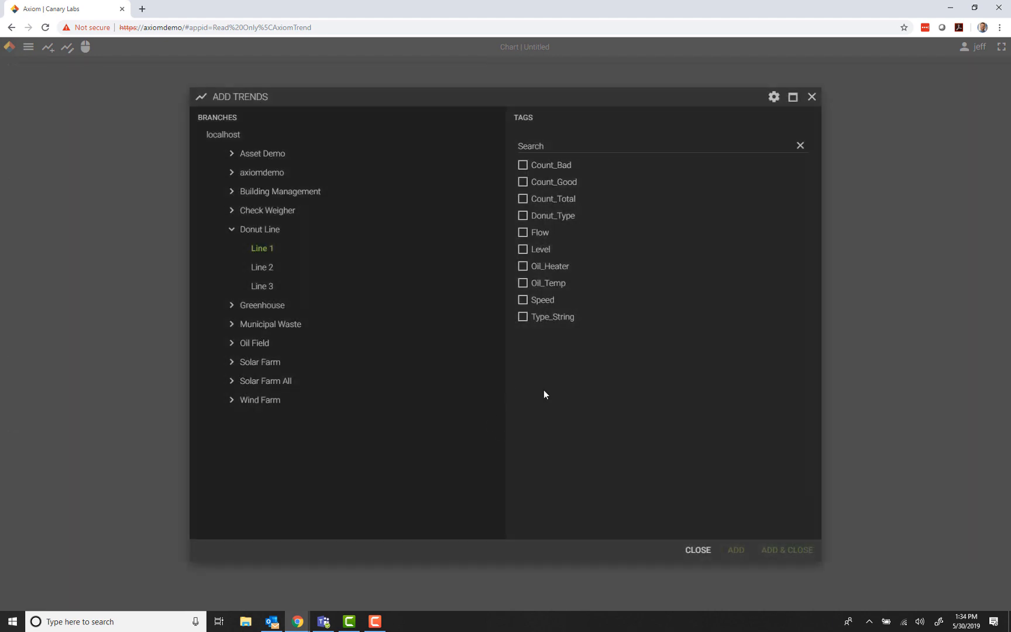
pyautogui.click(524, 233)
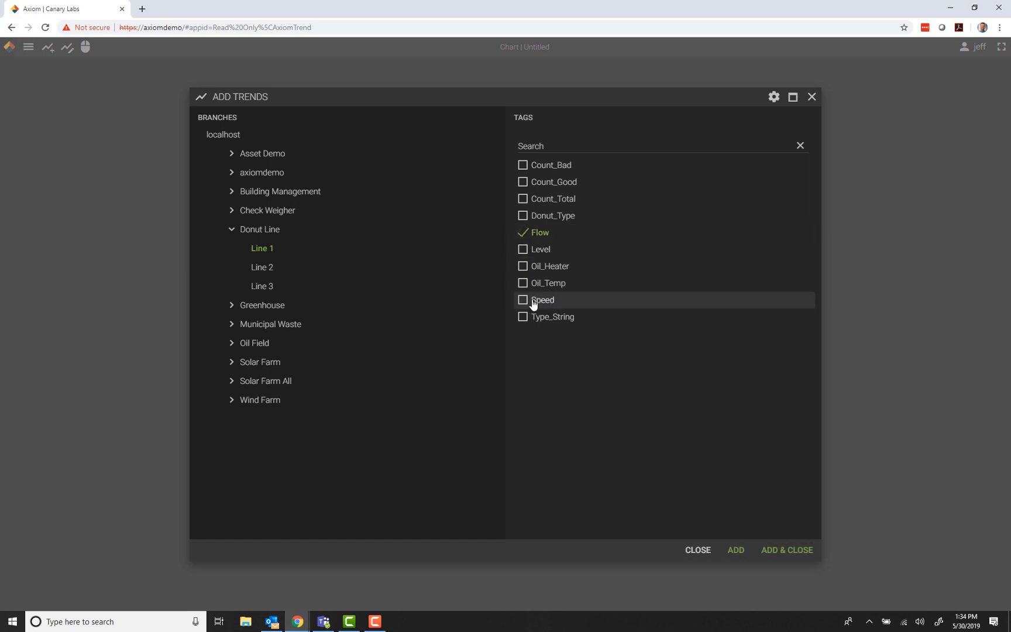
pyautogui.click(523, 299)
pyautogui.click(780, 549)
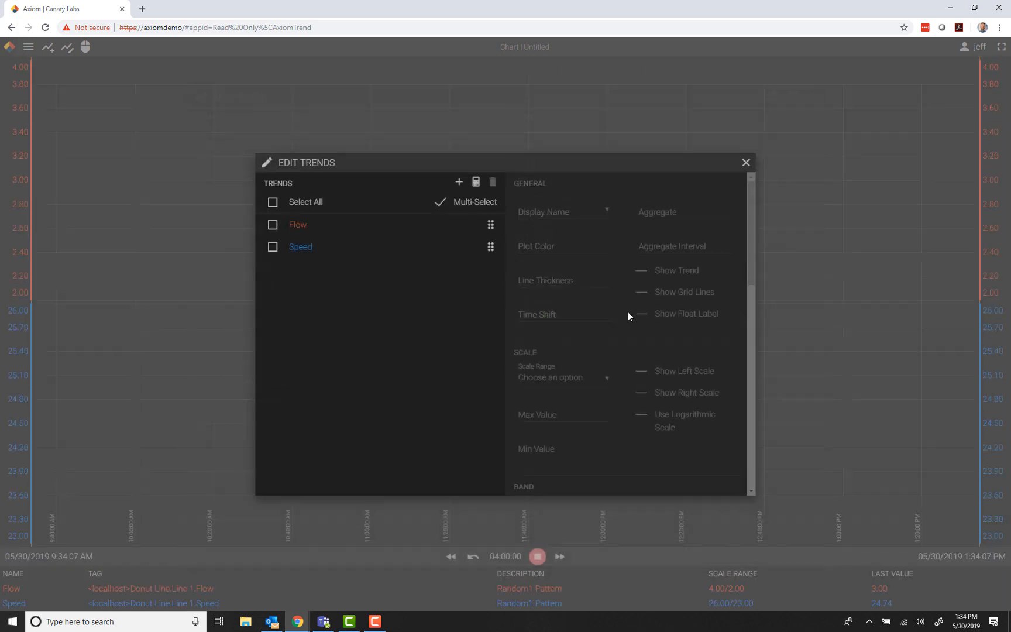
pyautogui.click(744, 169)
# Set the chart's timespan to 30 days.
pyautogui.click(500, 556)
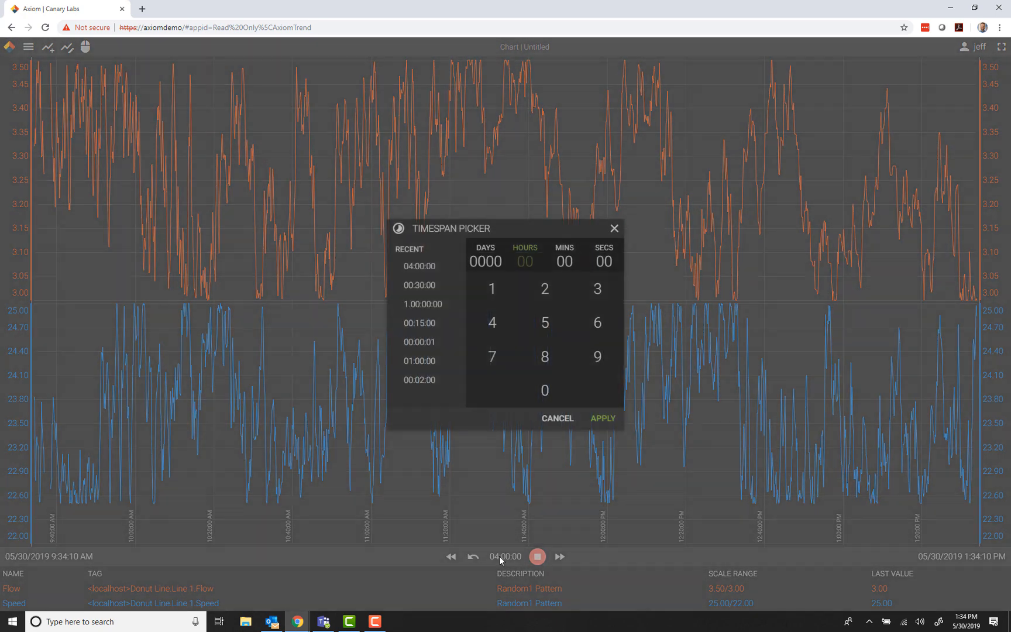
pyautogui.click(495, 264)
pyautogui.press('Return')
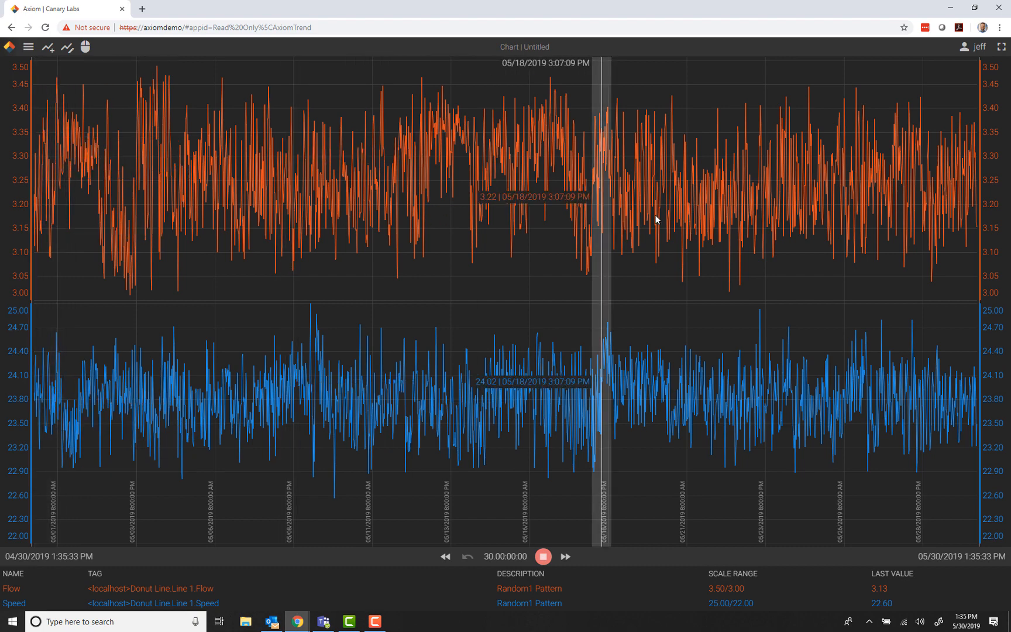
# Set the Flow trend's aggregate interval to 1 second and its aggregate to Minimum2/Maximum2, then return to the chart.
pyautogui.doubleClick(525, 203)
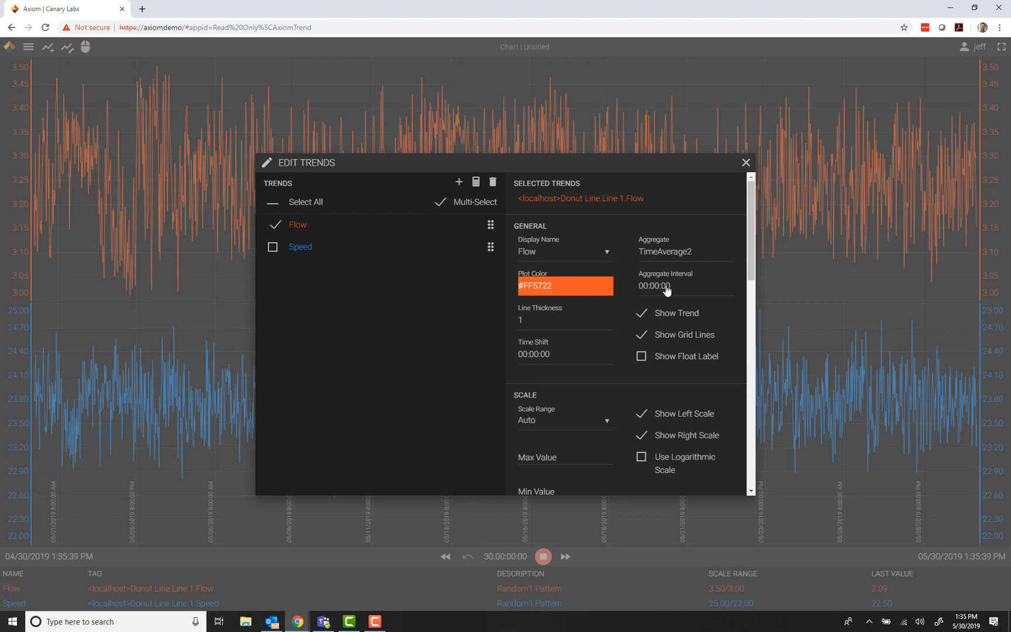
pyautogui.click(667, 289)
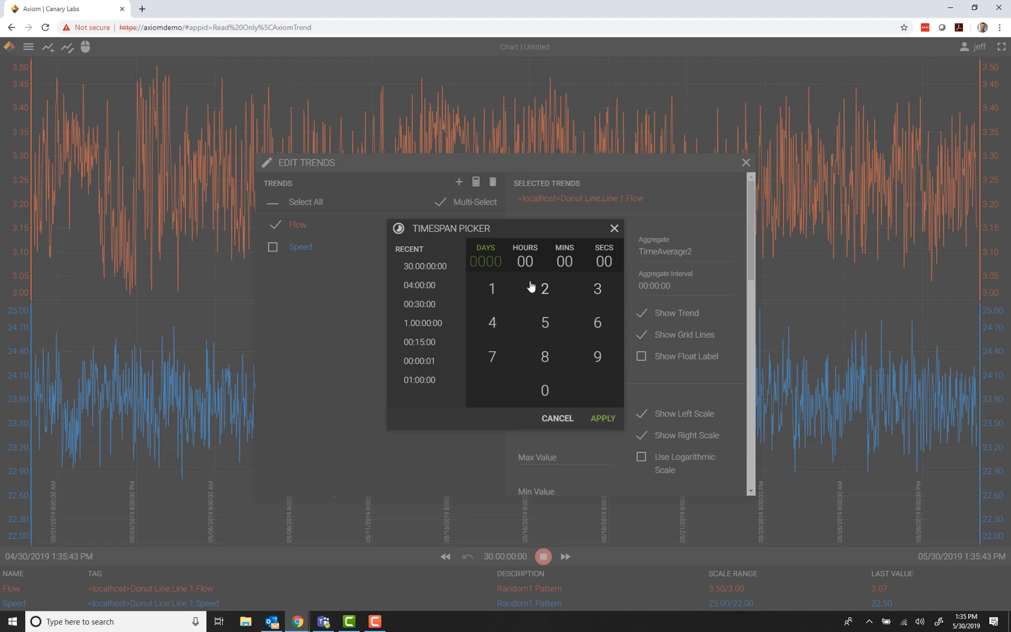
pyautogui.click(600, 265)
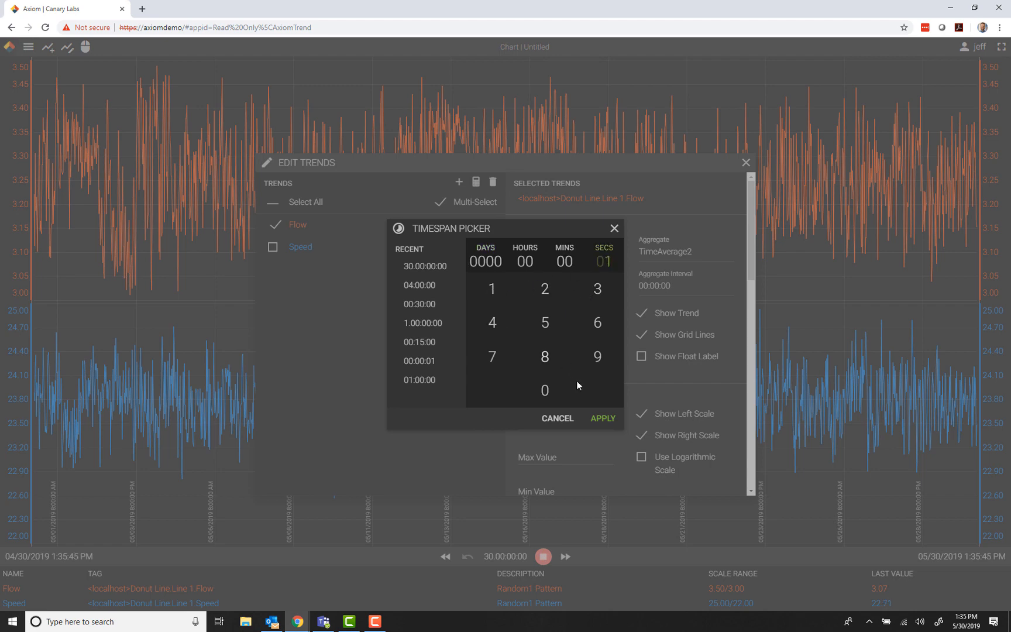
pyautogui.click(608, 419)
pyautogui.click(667, 253)
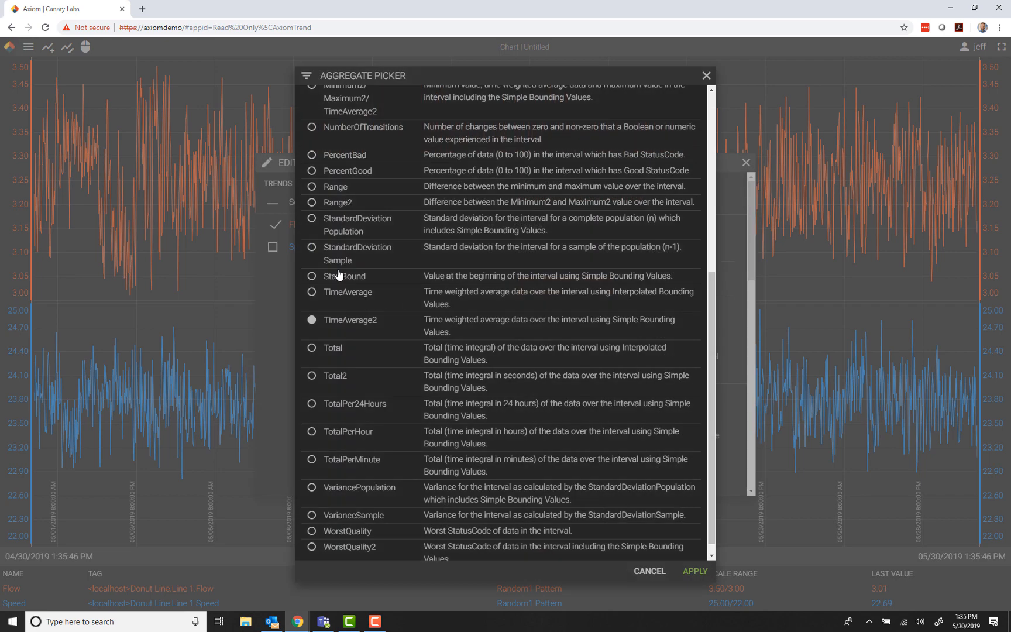
pyautogui.scroll(5, 334, 275)
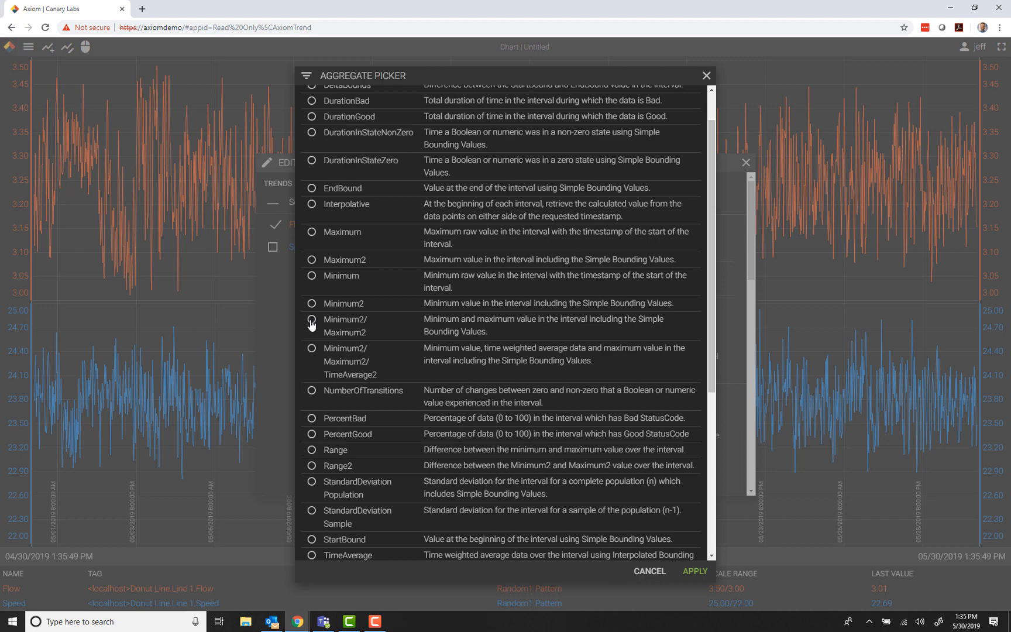
pyautogui.click(311, 320)
pyautogui.click(695, 571)
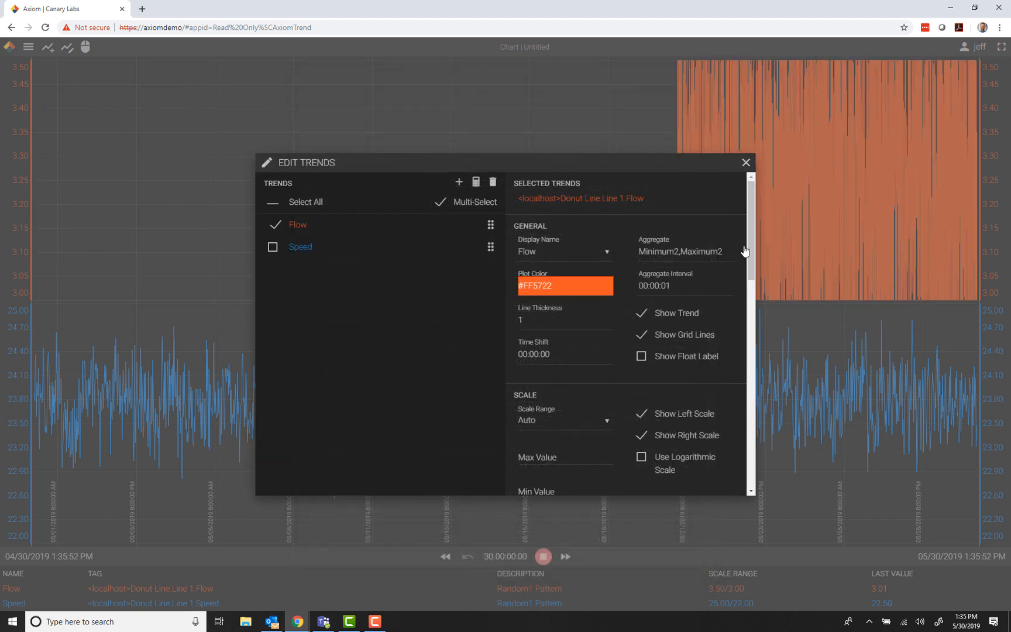
pyautogui.click(746, 164)
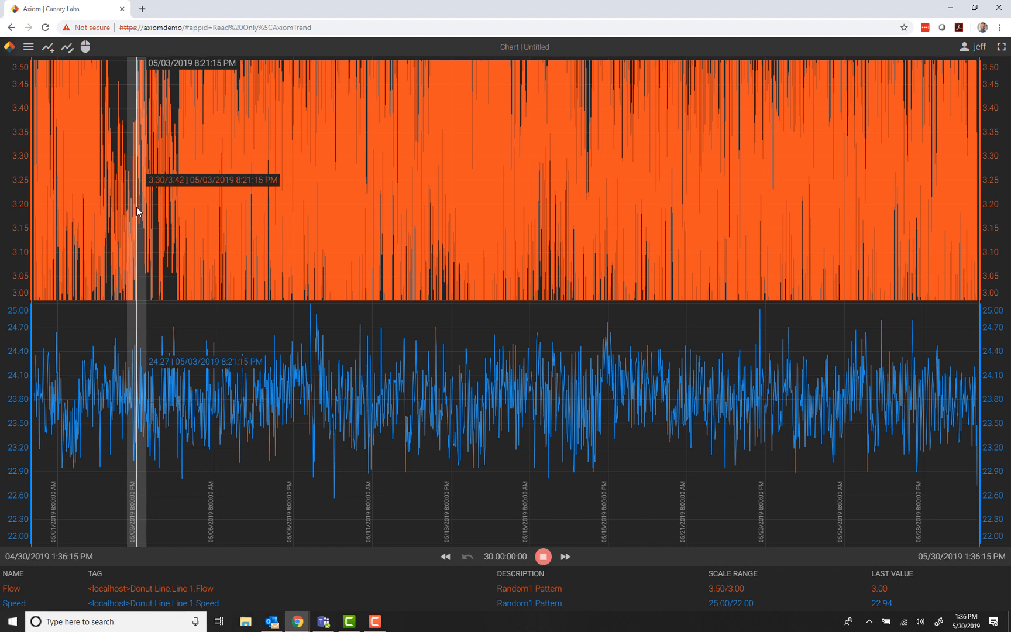
# Set the chart's timespan to 1 day.
pyautogui.click(505, 556)
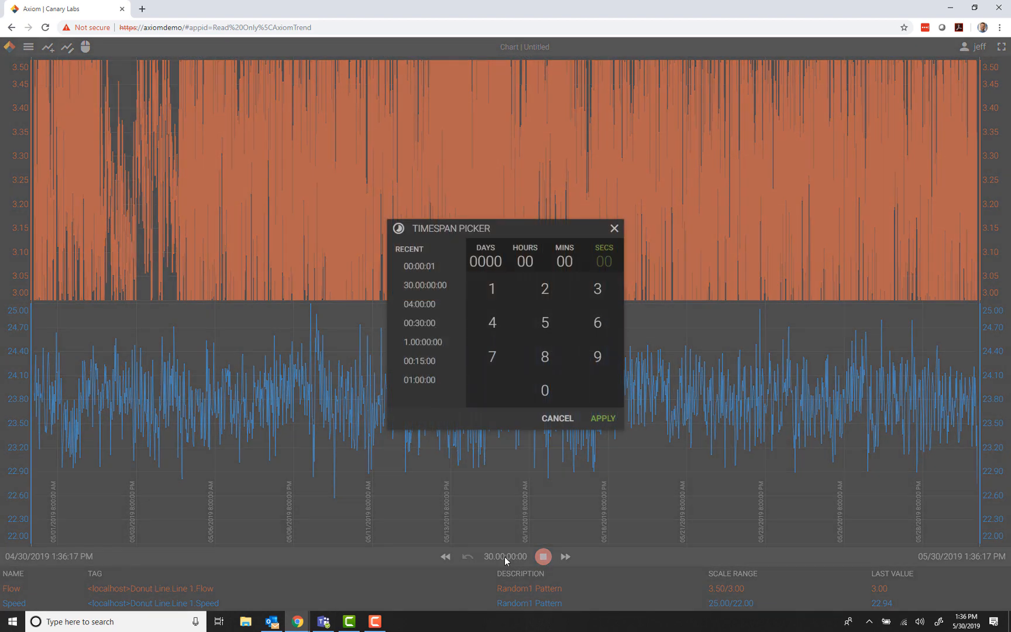
pyautogui.click(494, 289)
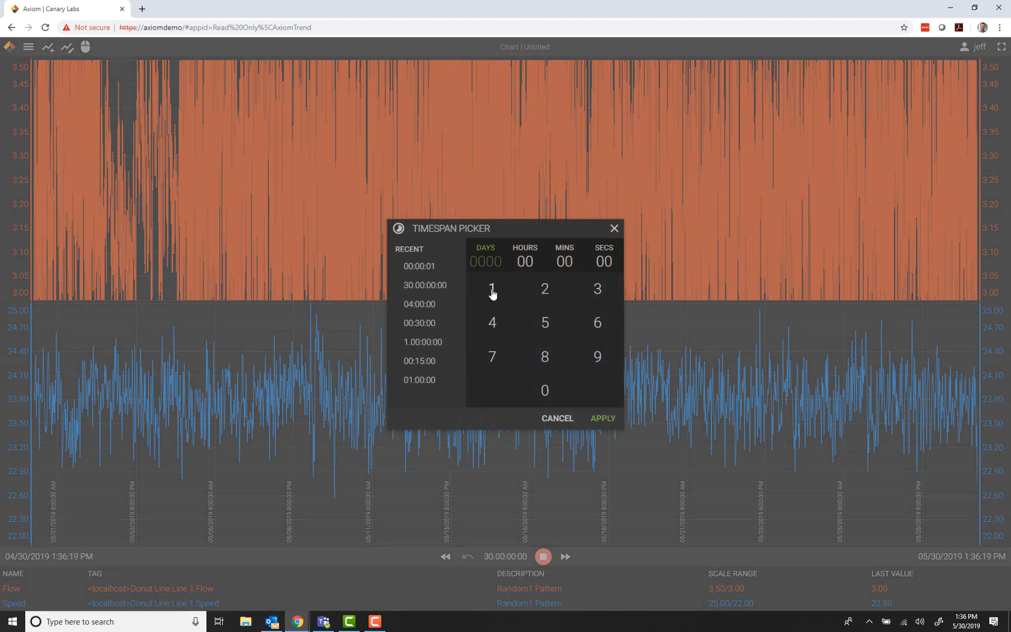
pyautogui.click(604, 417)
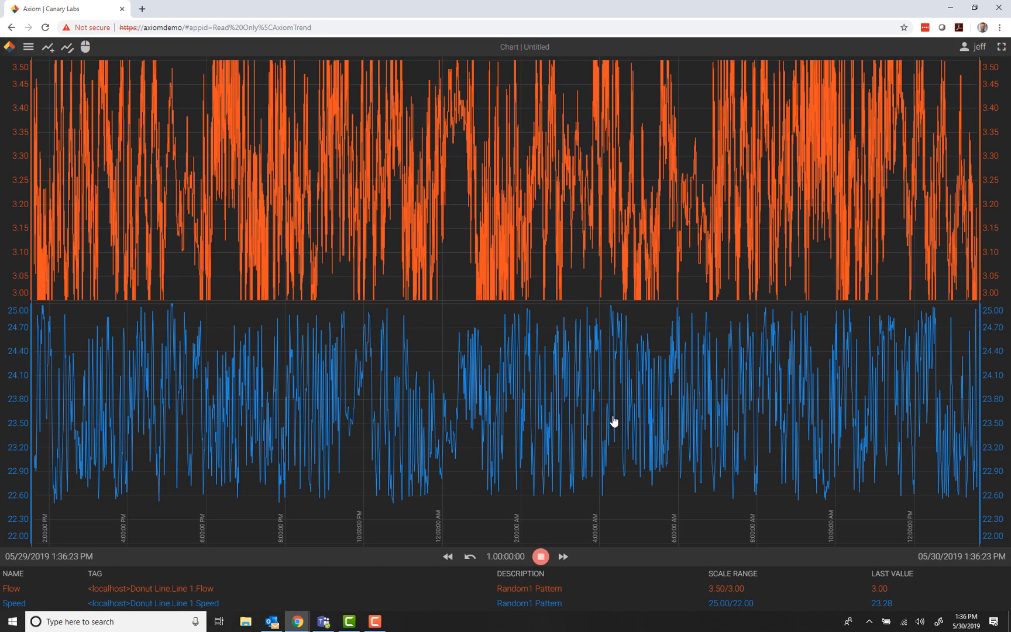
# Set the Flow trend's aggregate interval to 5 minutes and return to the chart.
pyautogui.click(490, 180)
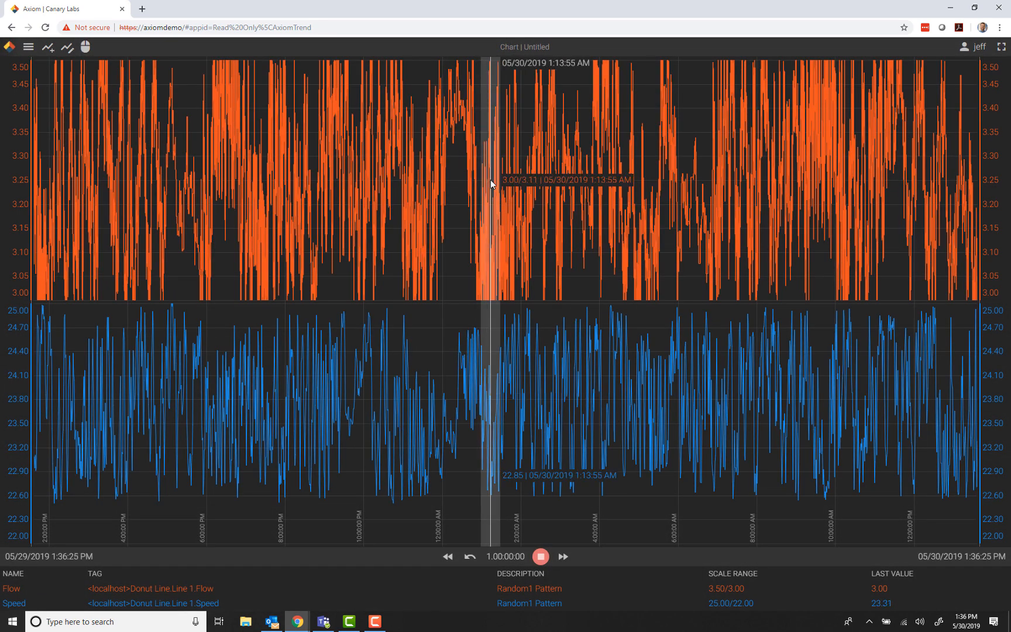
pyautogui.doubleClick(726, 190)
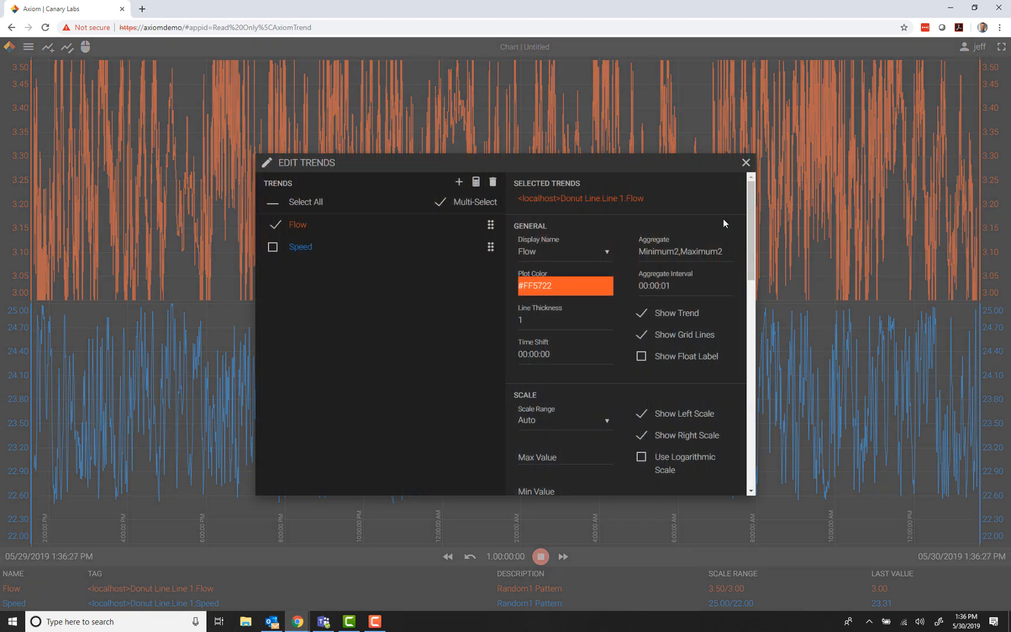
pyautogui.click(668, 286)
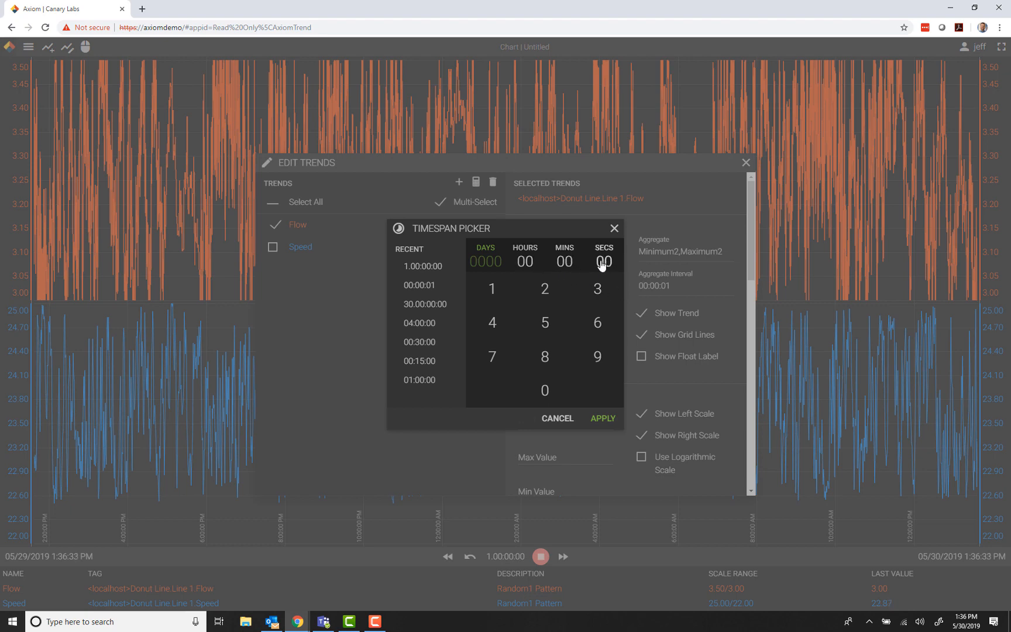
pyautogui.click(566, 262)
pyautogui.click(544, 328)
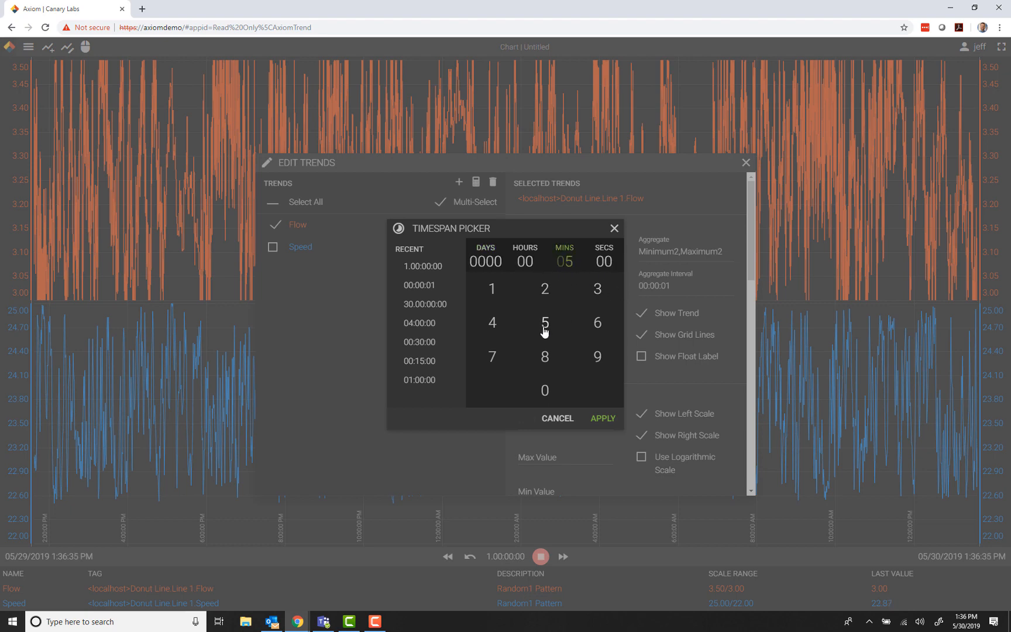
pyautogui.click(603, 419)
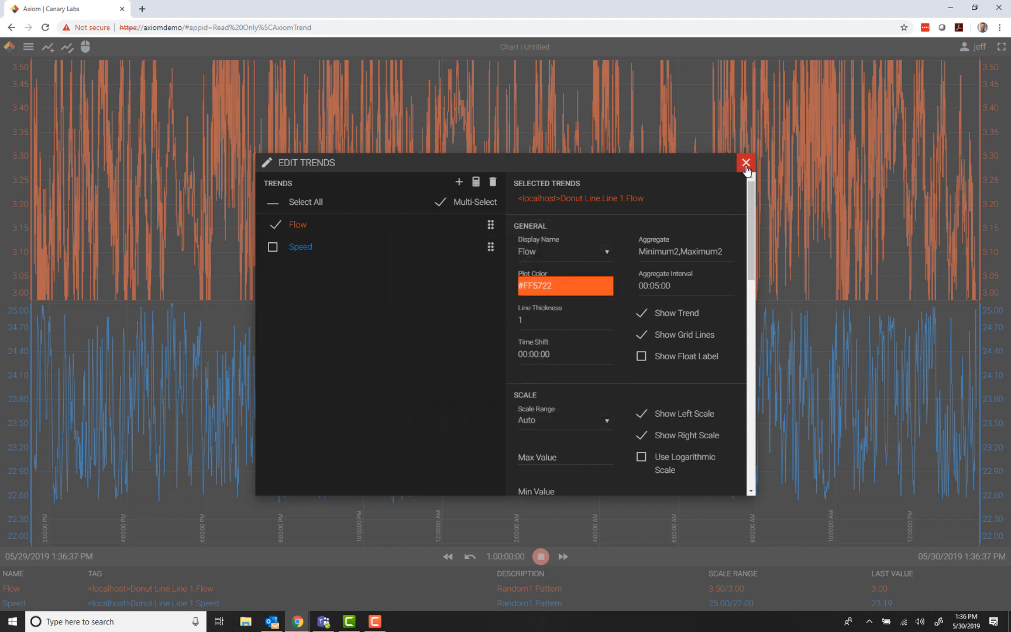
pyautogui.click(746, 164)
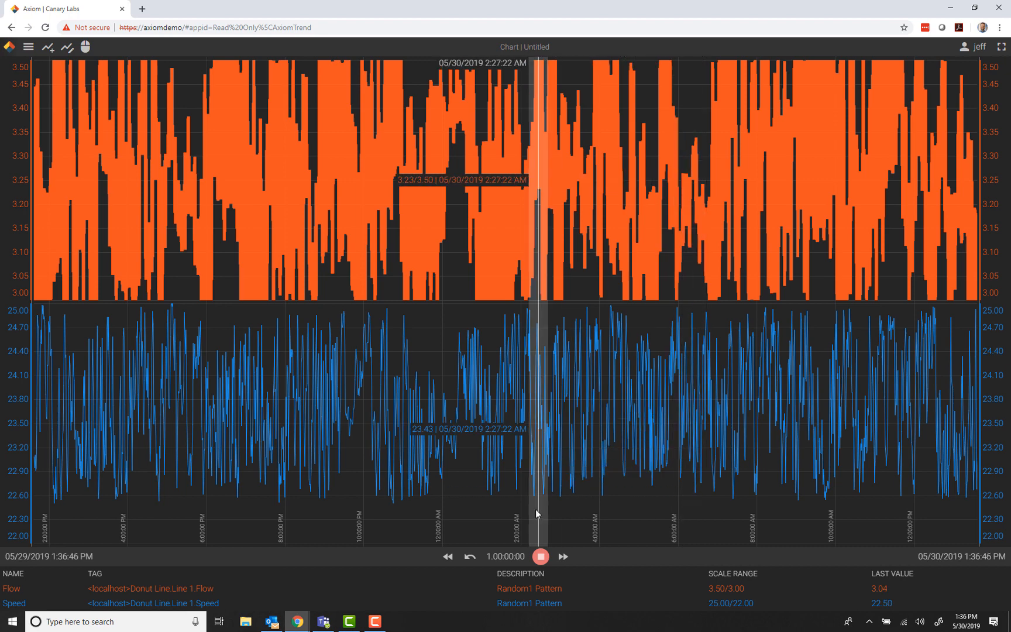
# Set the chart's timespan to 30 minutes.
pyautogui.click(507, 555)
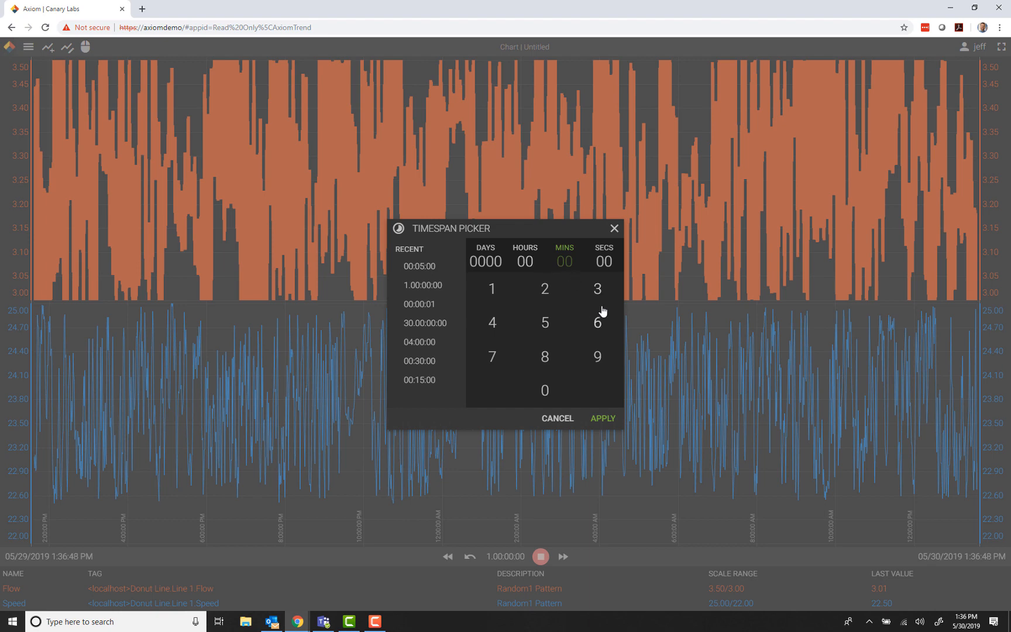
pyautogui.click(595, 295)
pyautogui.click(545, 391)
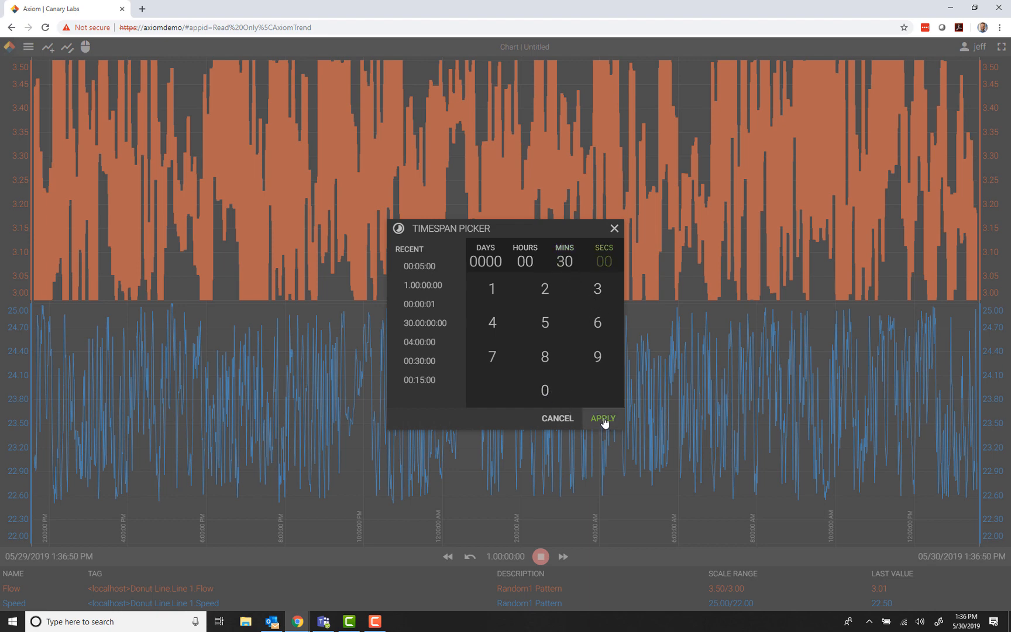
pyautogui.click(604, 419)
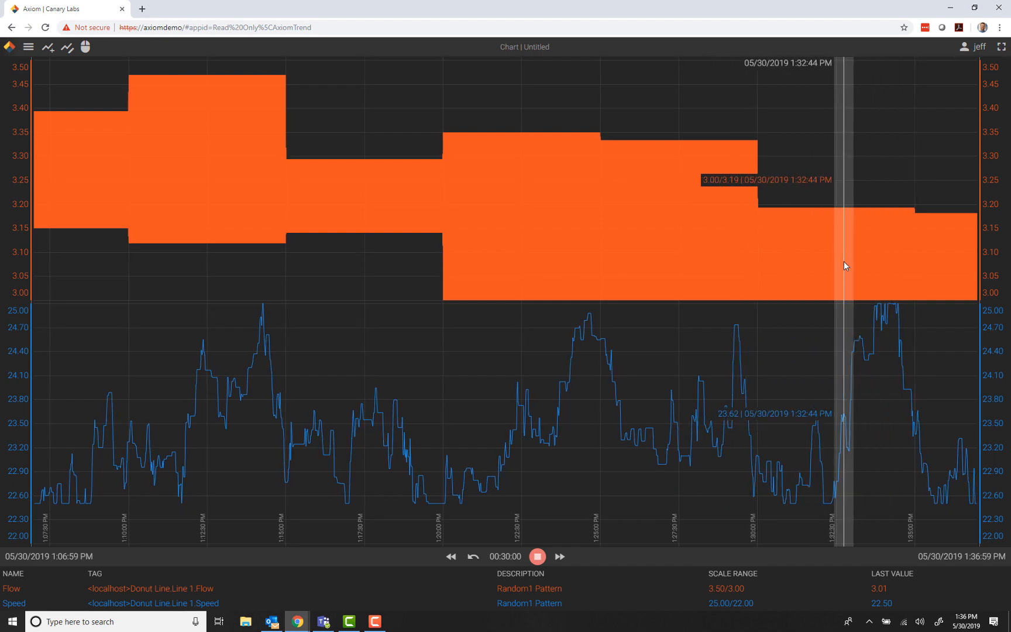
# Set the Flow trend's aggregate to Minimum2/Maximum2/TimeAverage2 and return to the chart.
pyautogui.click(67, 47)
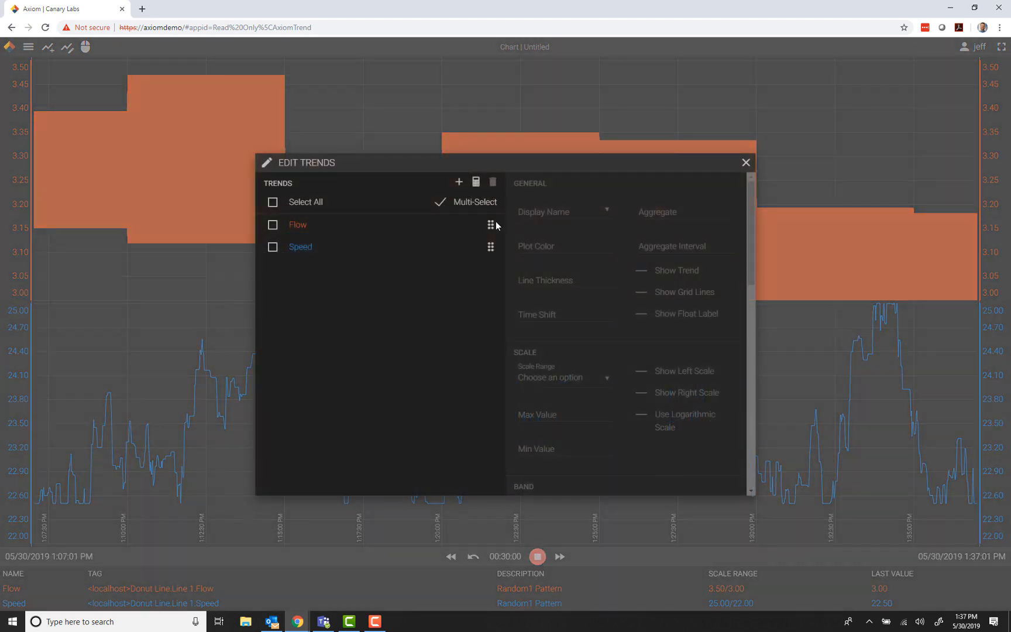
pyautogui.click(300, 226)
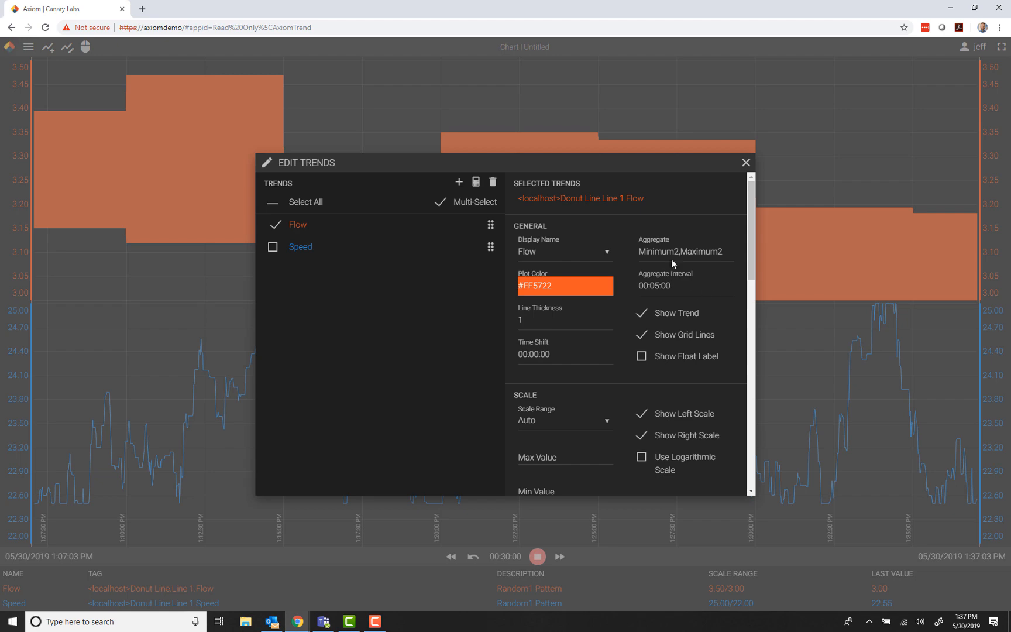
pyautogui.click(672, 259)
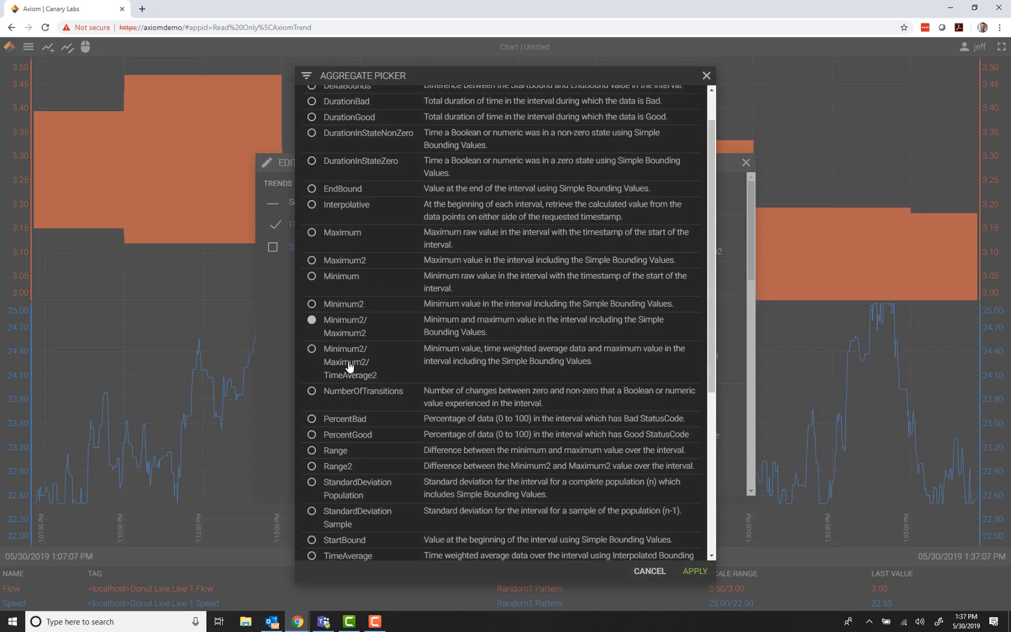
pyautogui.click(349, 367)
pyautogui.click(695, 571)
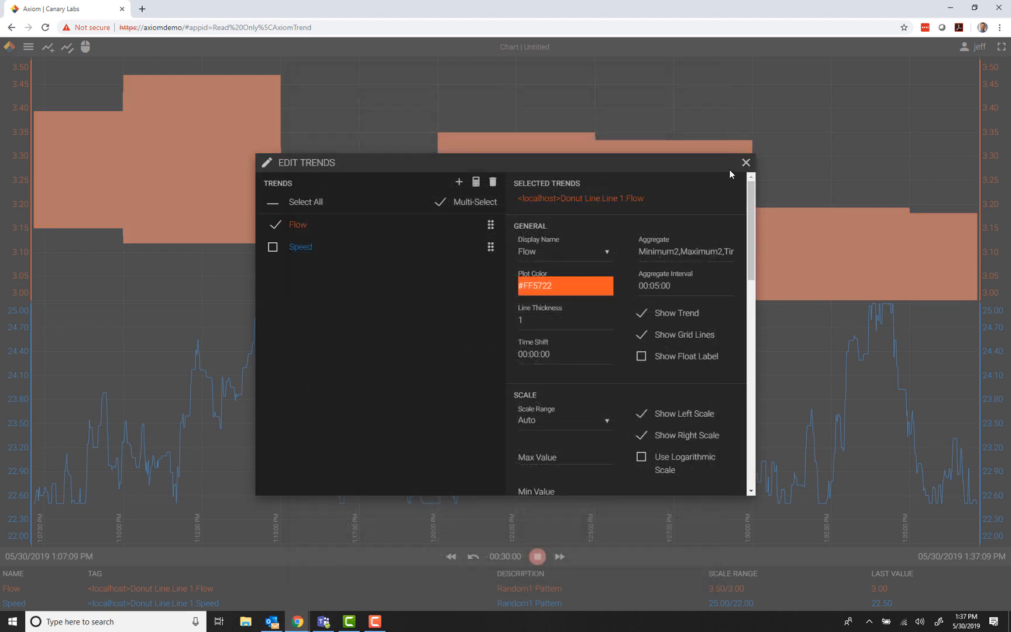
pyautogui.click(746, 165)
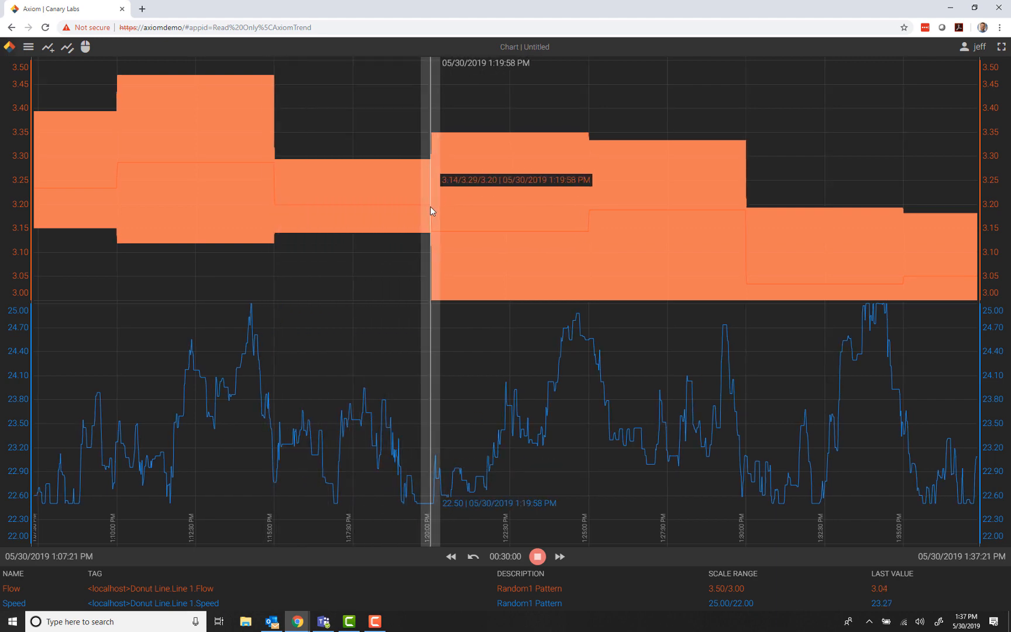
# Set the chart's timespan to 1 hour.
pyautogui.click(511, 556)
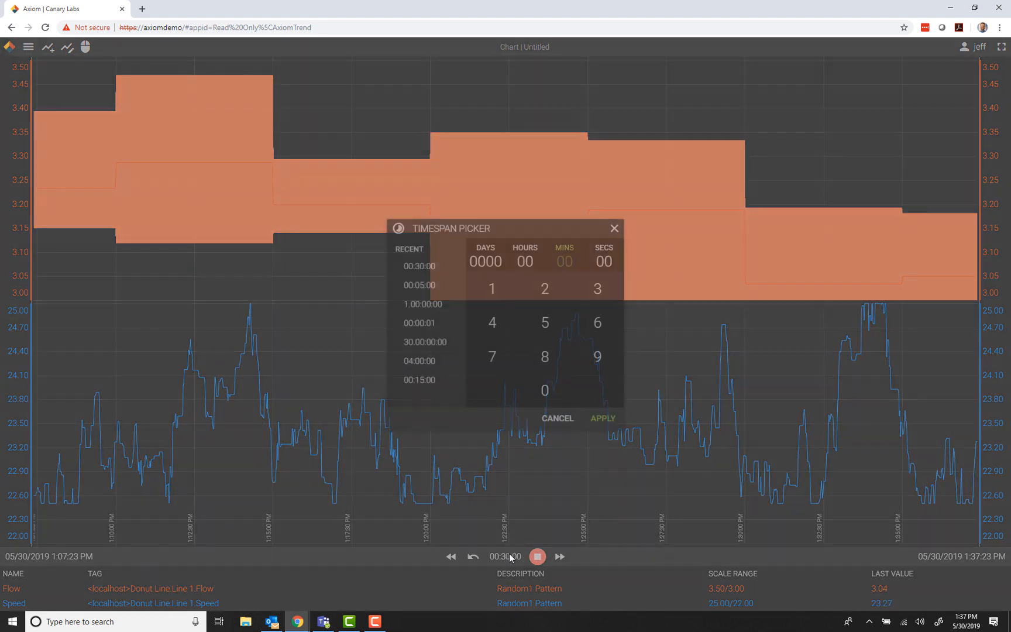
pyautogui.click(617, 425)
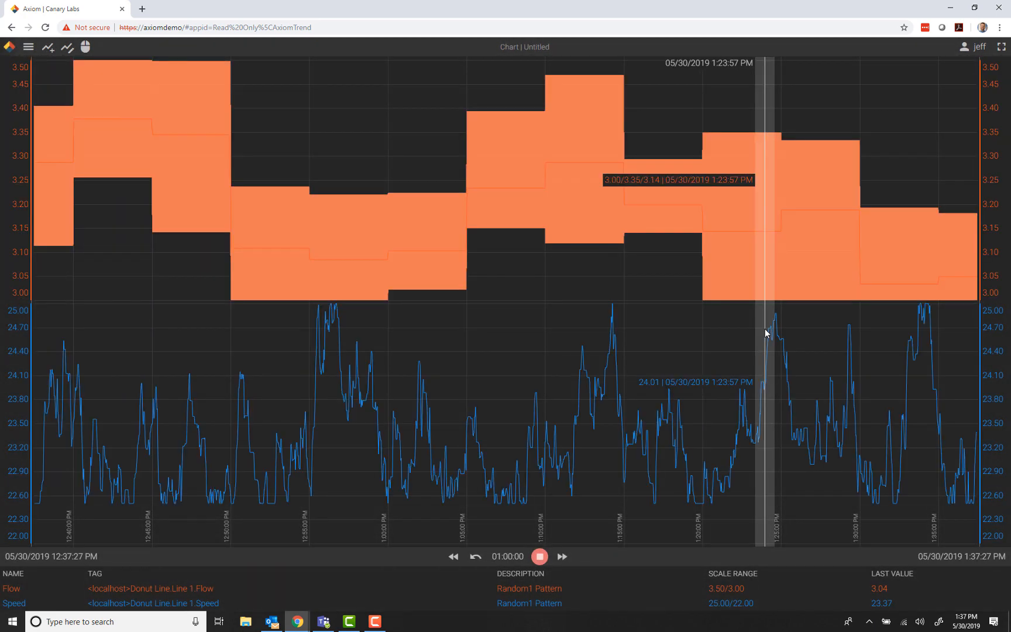
# Change the Speed trend's aggregate to Count.
pyautogui.doubleClick(770, 325)
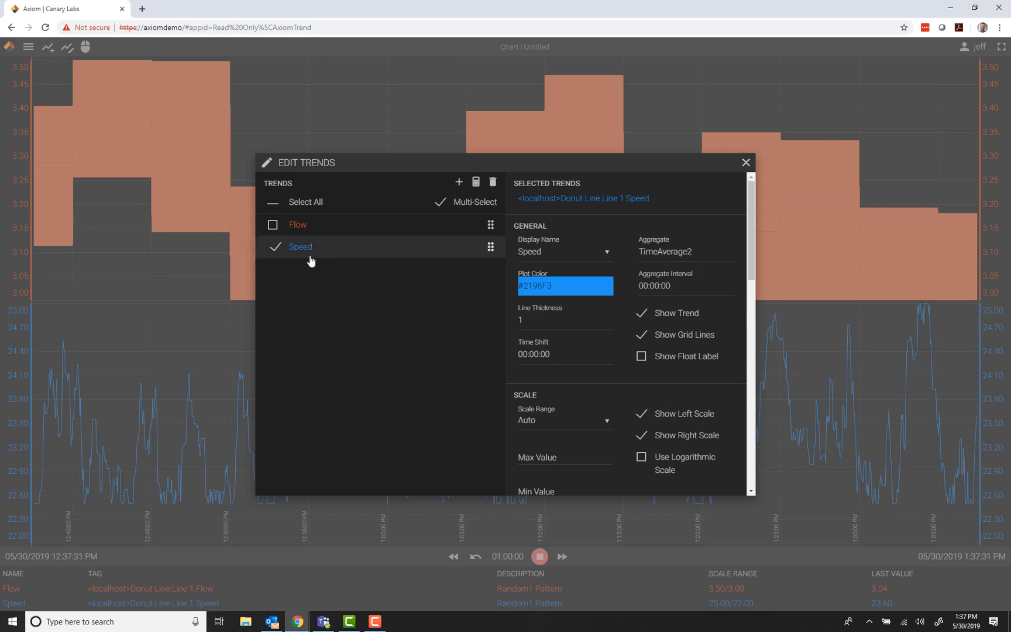
pyautogui.click(682, 256)
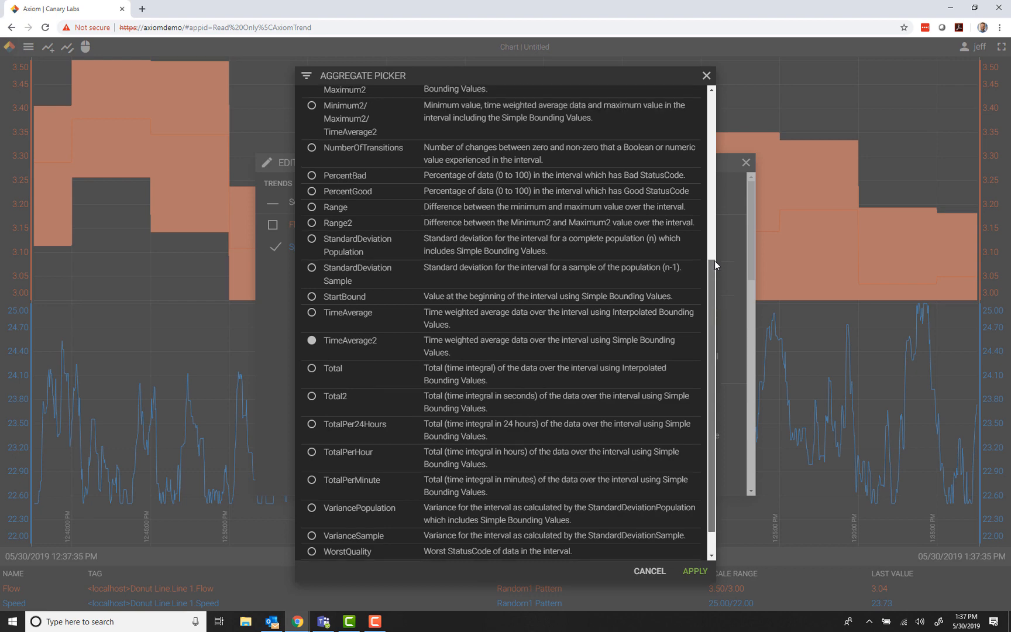
pyautogui.moveTo(714, 261); pyautogui.dragTo(722, 125)
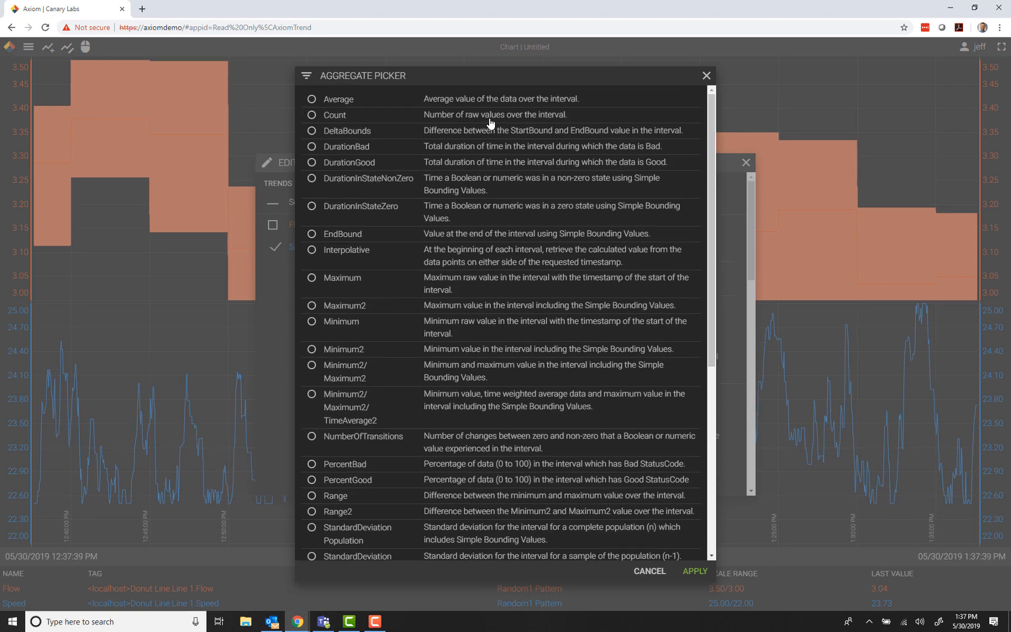
pyautogui.click(311, 115)
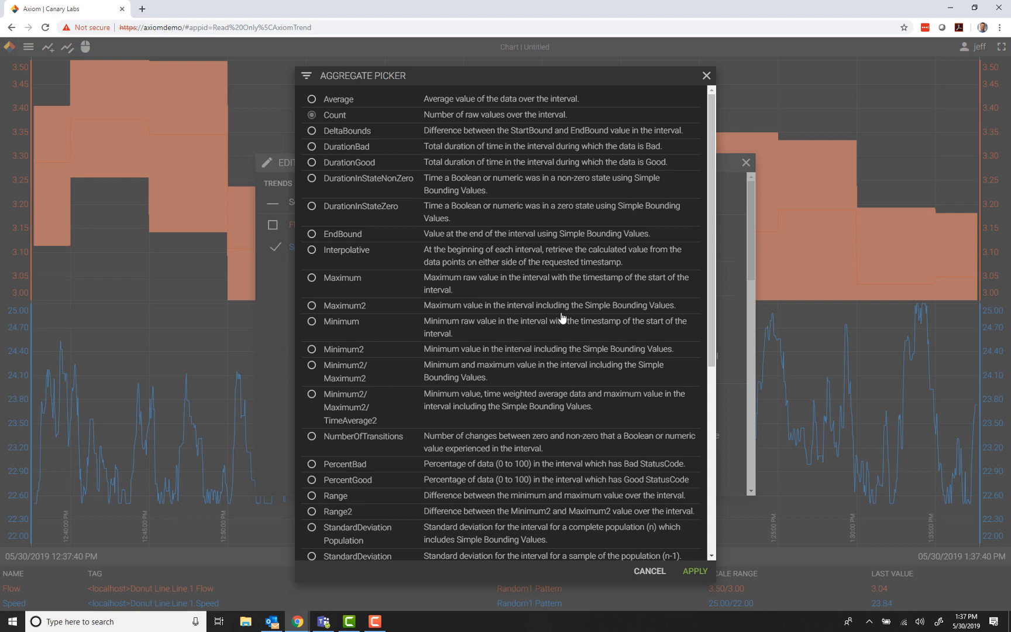
pyautogui.click(695, 572)
# Set the Speed trend's aggregate interval to 1 minute, return to the chart and inspect the most recent count.
pyautogui.click(664, 287)
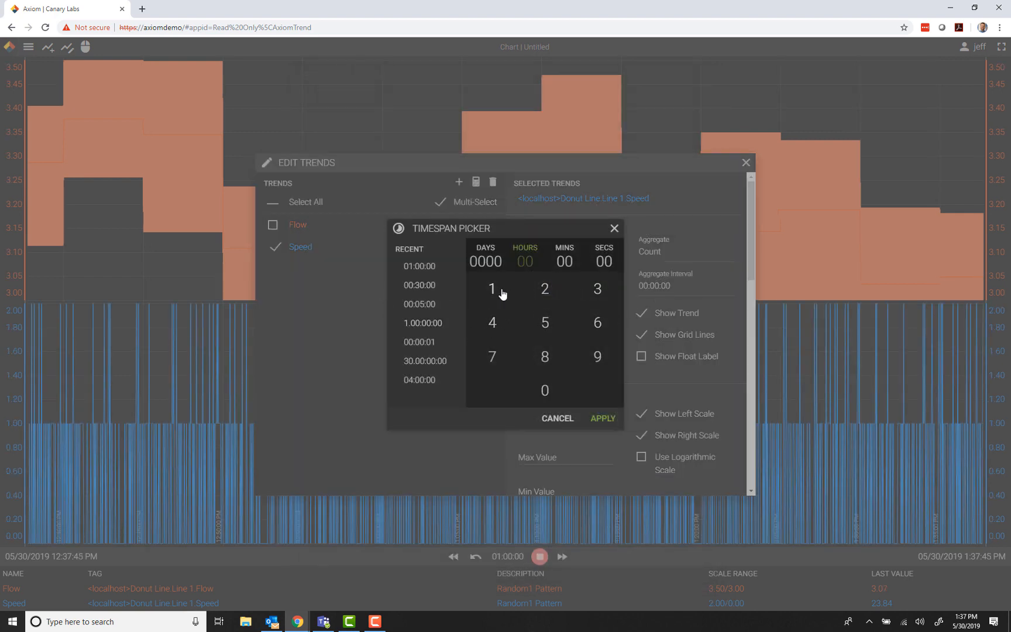
pyautogui.click(566, 275)
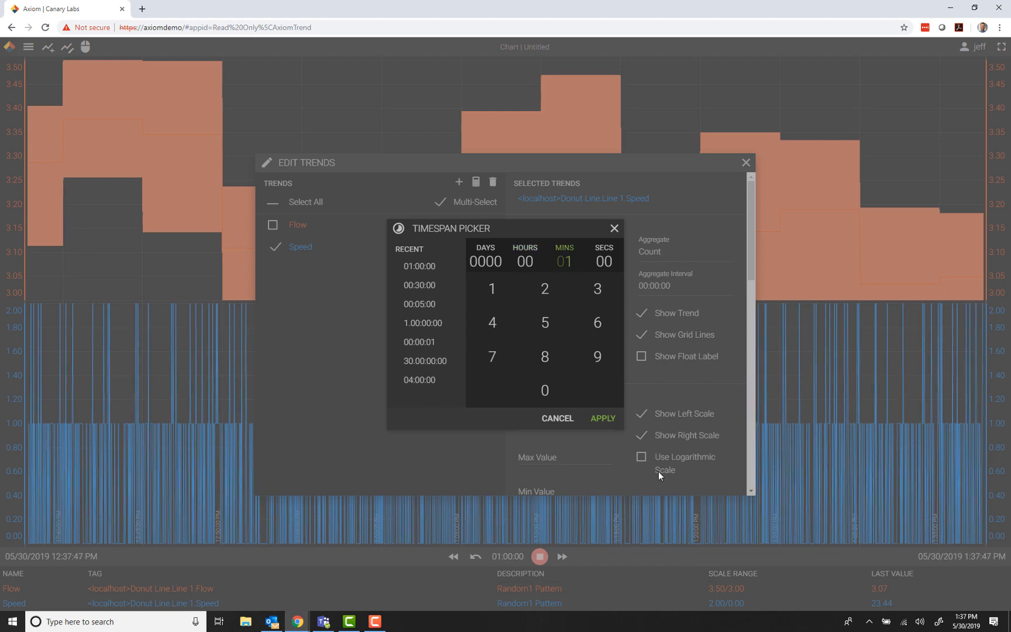
pyautogui.click(603, 418)
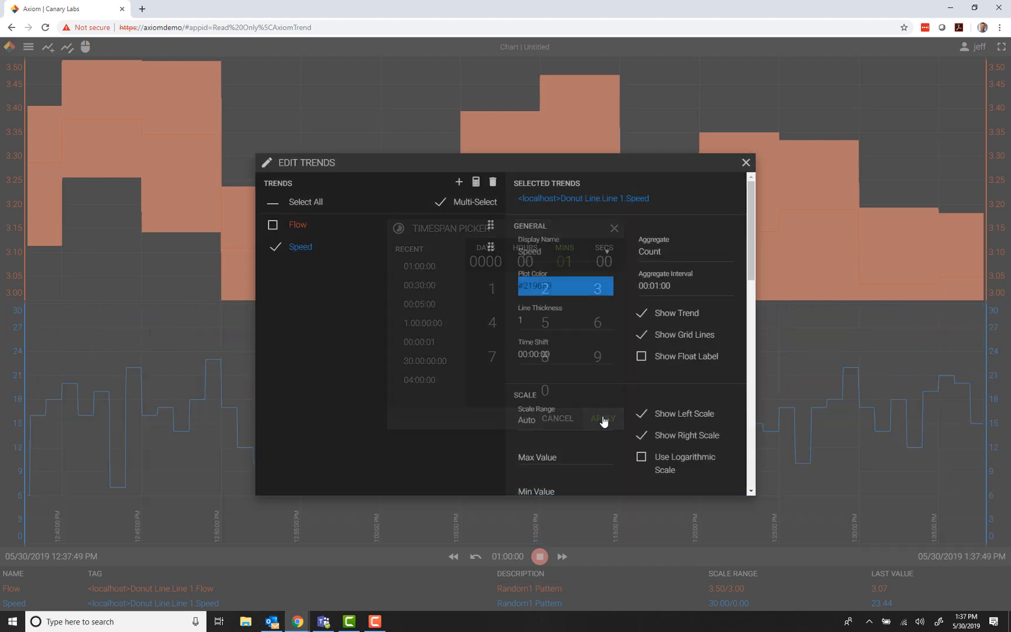
pyautogui.click(746, 164)
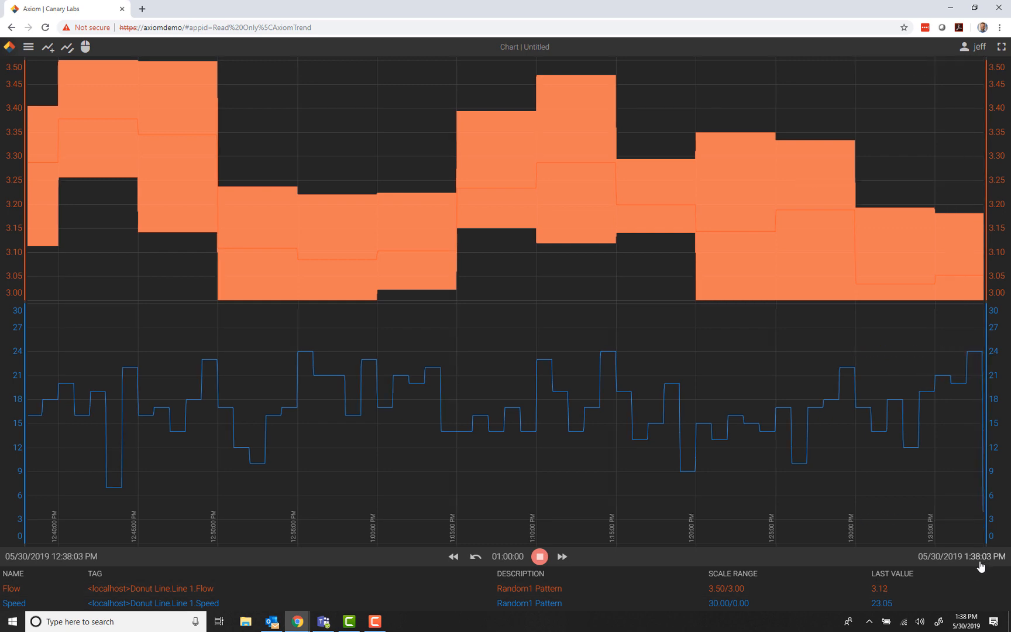
pyautogui.moveTo(975, 361)
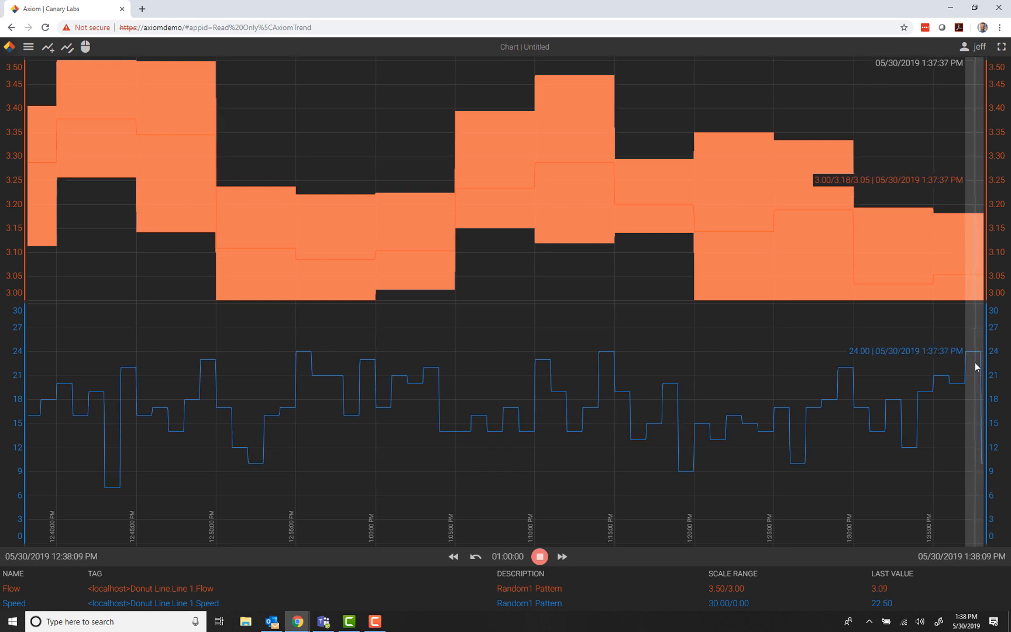
# Set the Speed trend's aggregate to DeltaBounds and return to the chart.
pyautogui.doubleClick(724, 362)
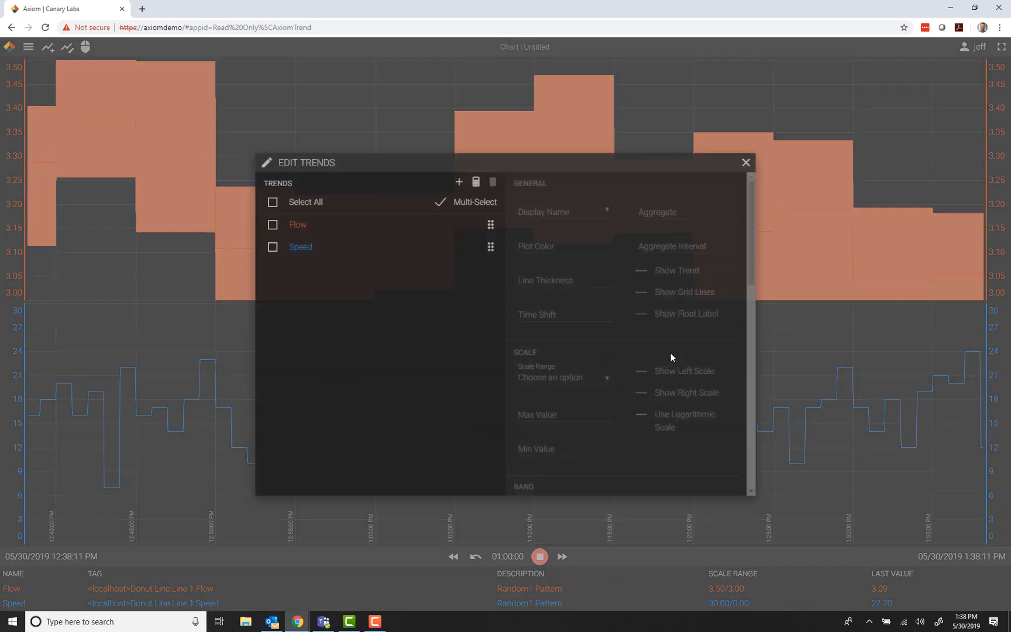
pyautogui.click(324, 252)
pyautogui.click(688, 260)
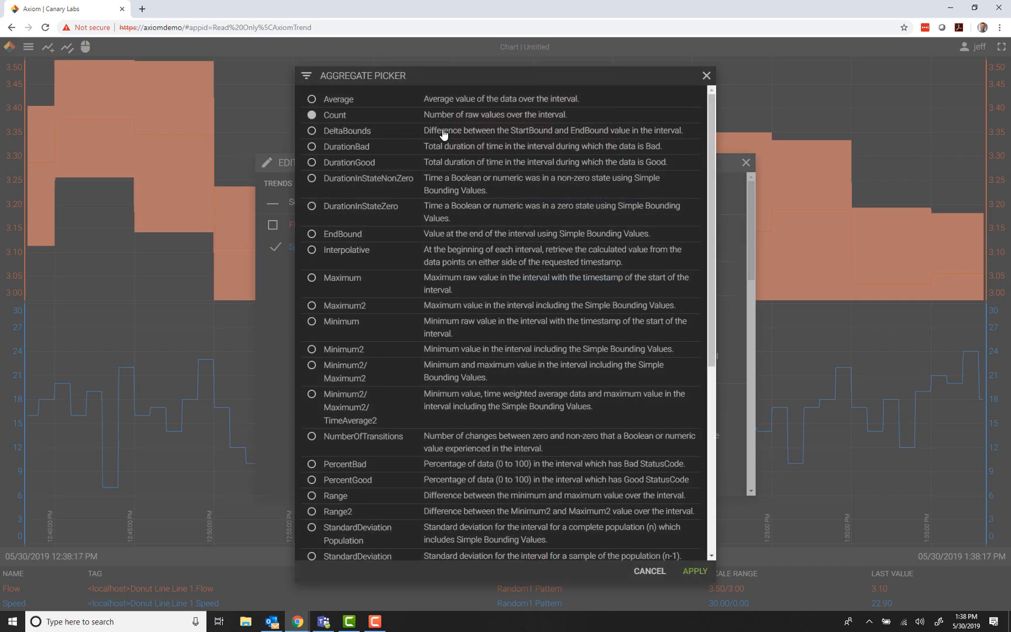
pyautogui.click(313, 132)
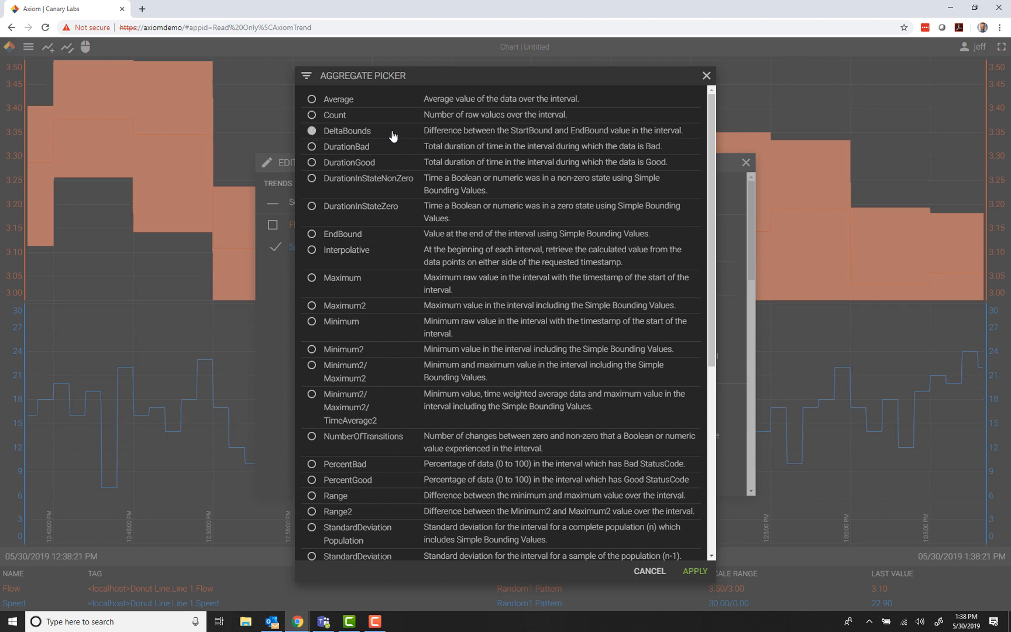
pyautogui.click(696, 572)
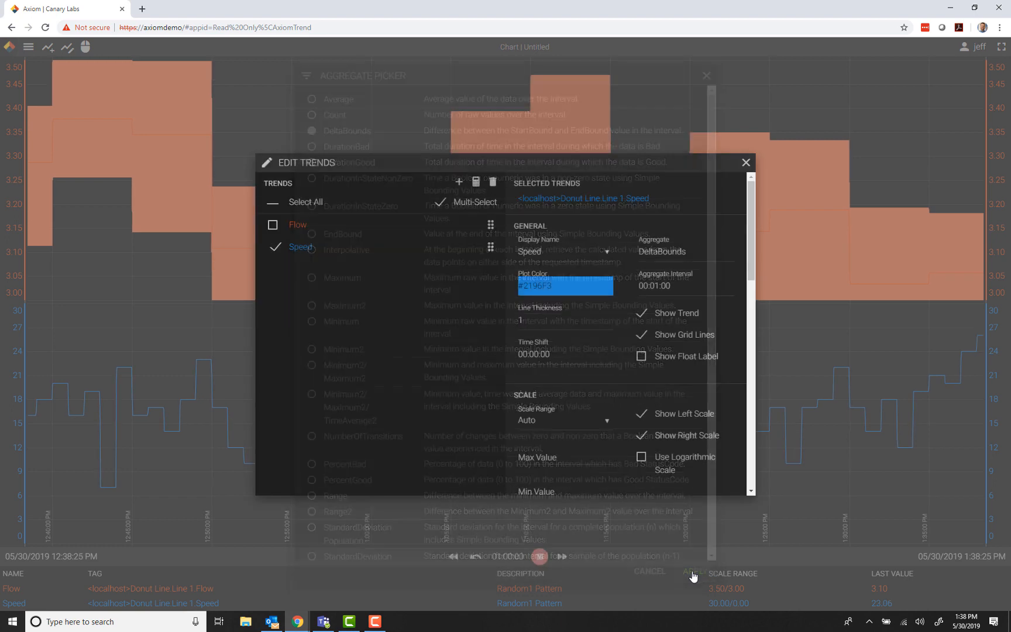
pyautogui.click(748, 164)
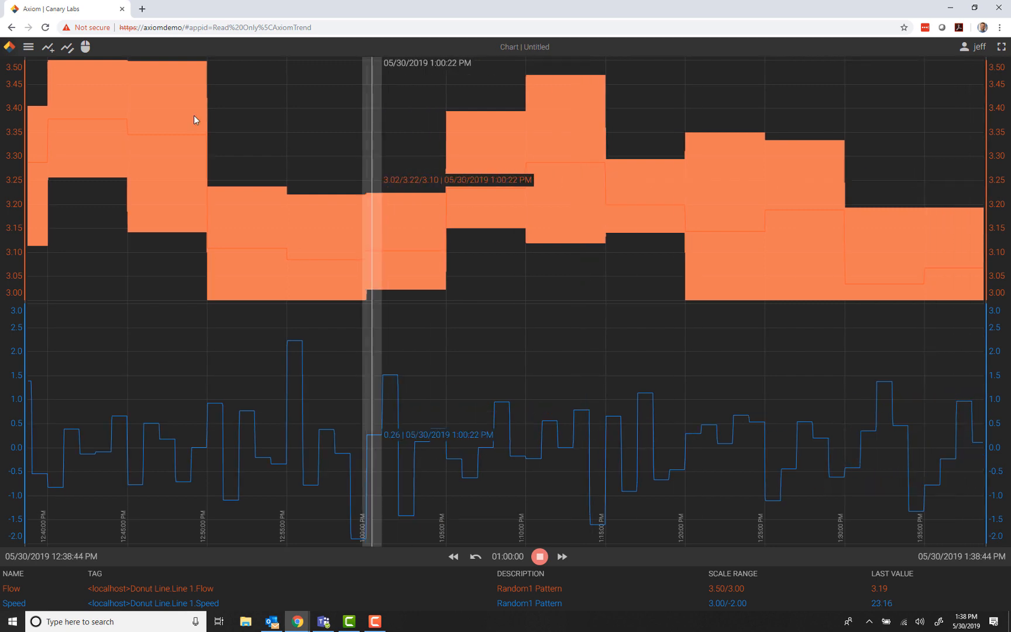
# Add a second Speed trend from Donut Line's Line 1 to the chart.
pyautogui.click(47, 45)
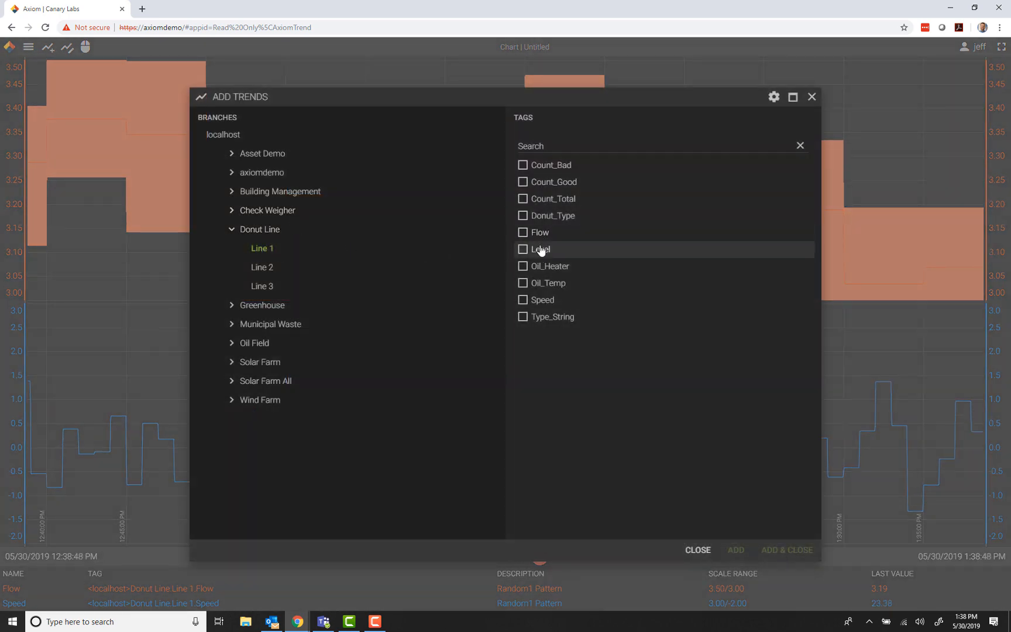
pyautogui.click(538, 301)
pyautogui.click(812, 551)
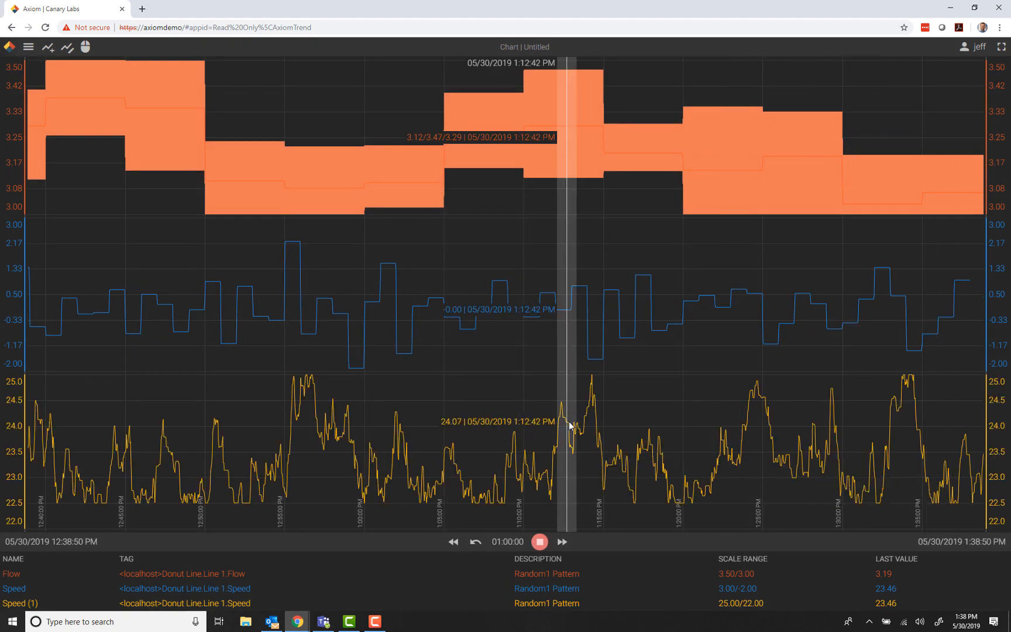
# Pause the live chart and use the Delta cursor to measure the change across the Speed interval starting around 1:16 PM.
pyautogui.click(539, 542)
pyautogui.click(85, 47)
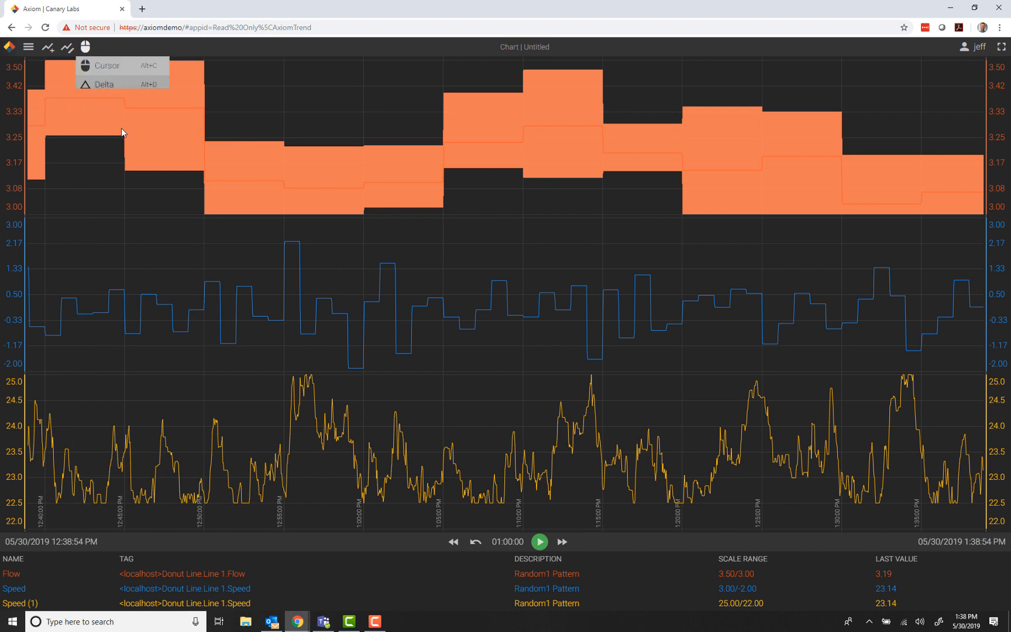
pyautogui.click(106, 85)
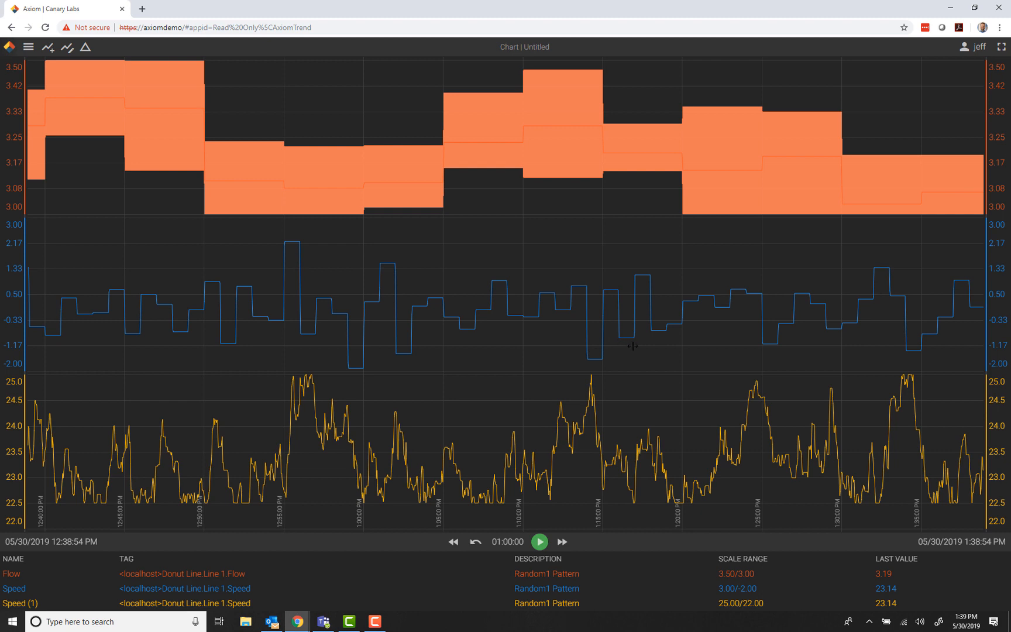
pyautogui.moveTo(633, 346)
pyautogui.mouseDown()
pyautogui.moveTo(619, 343)
pyautogui.moveTo(633, 343)
pyautogui.mouseUp()
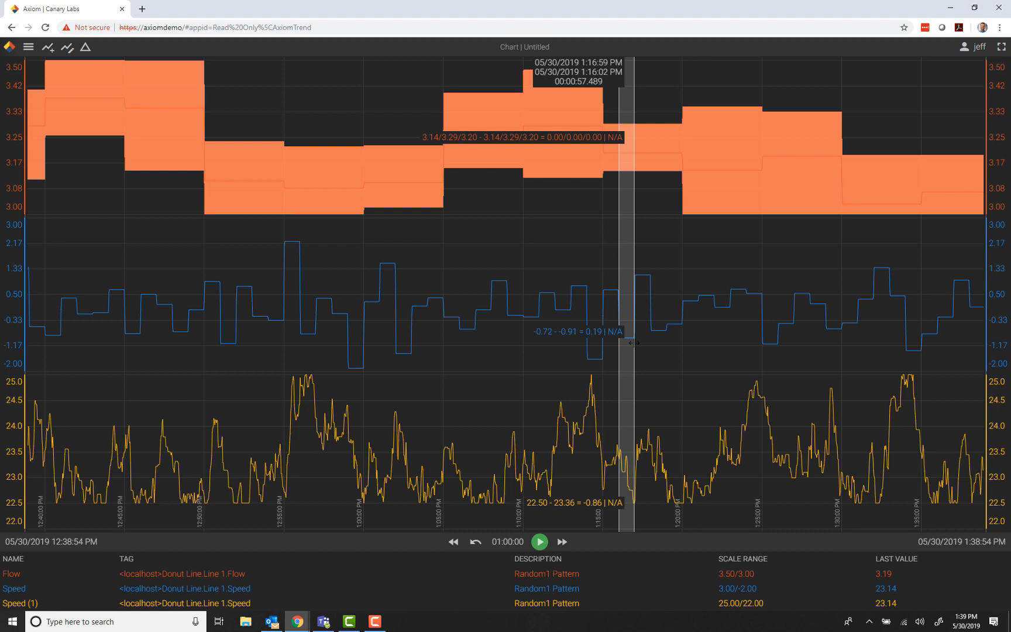
# Switch back to the standard cursor and inspect the trend values just after 1:16 PM.
pyautogui.click(82, 49)
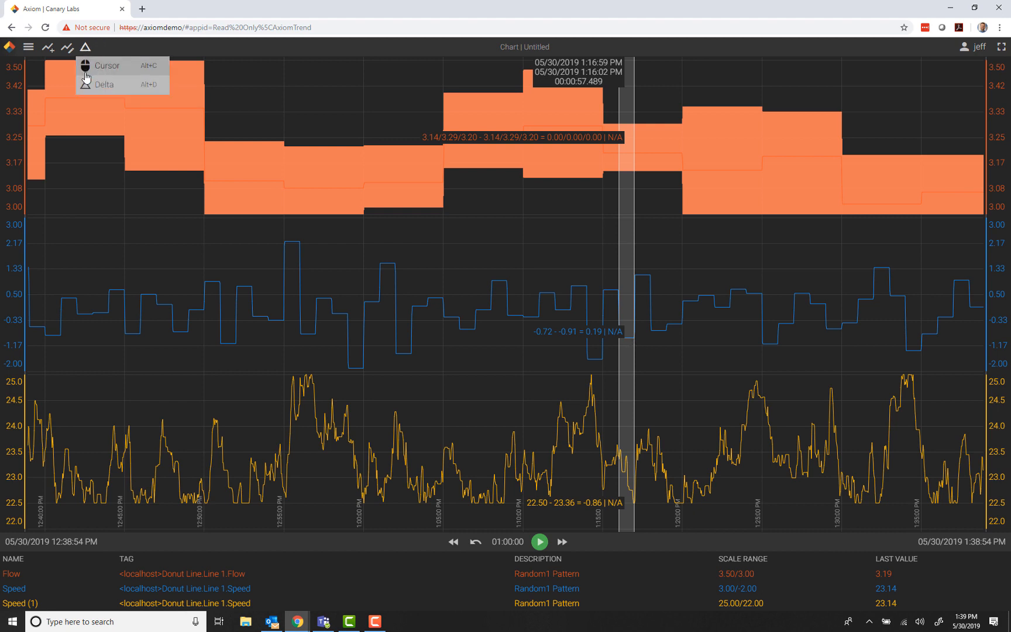
pyautogui.click(117, 71)
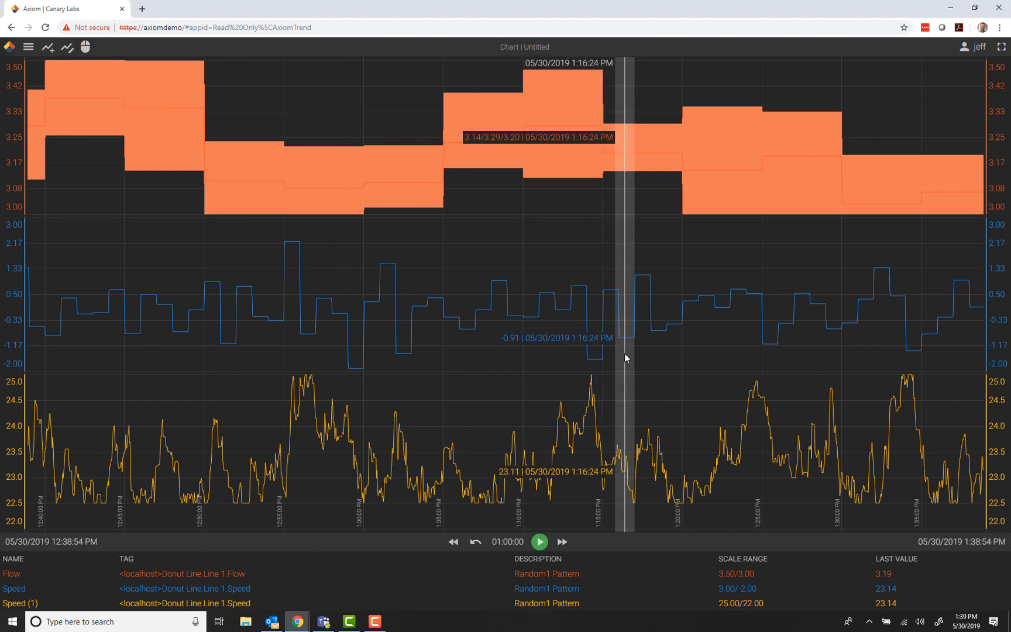
pyautogui.moveTo(624, 353); pyautogui.dragTo(629, 354)
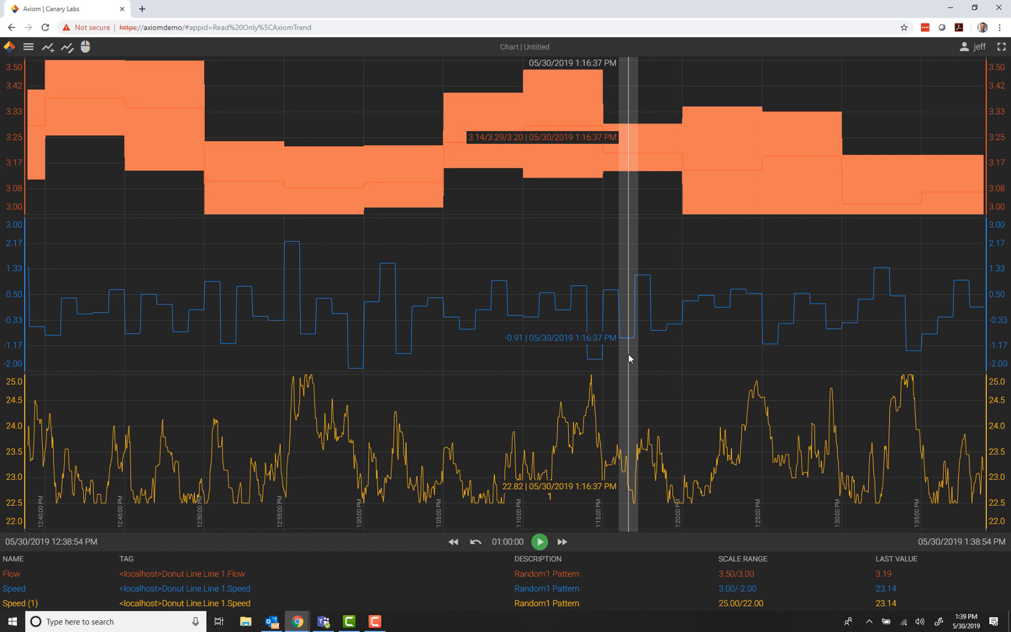
# Set the original Speed trend's aggregate to Range2 and return to the chart.
pyautogui.doubleClick(629, 354)
pyautogui.click(303, 248)
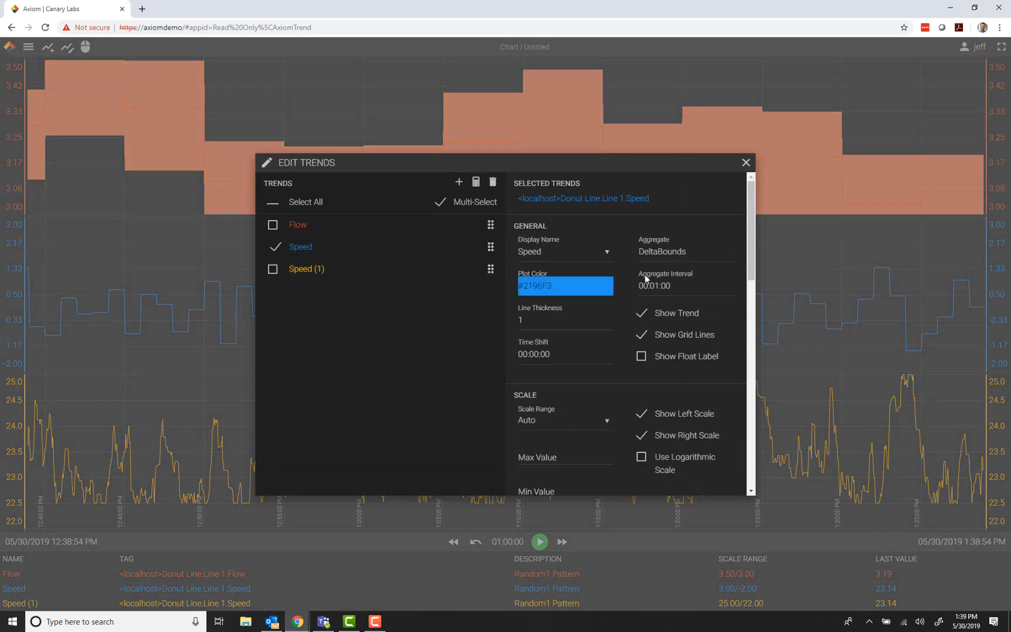
pyautogui.click(662, 252)
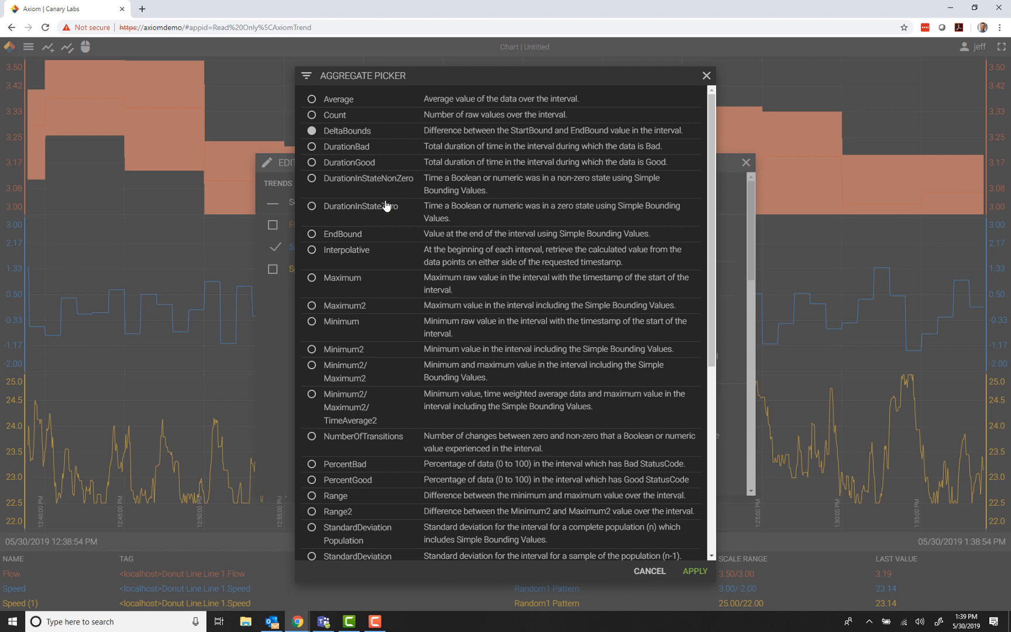
pyautogui.scroll(-3, 375, 234)
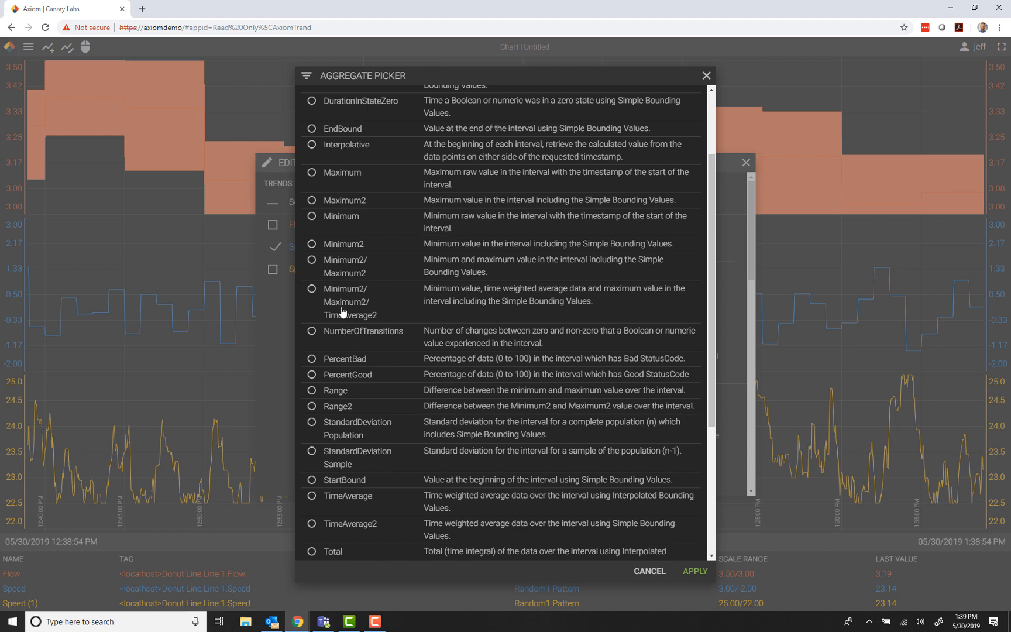
pyautogui.scroll(-3, 559, 361)
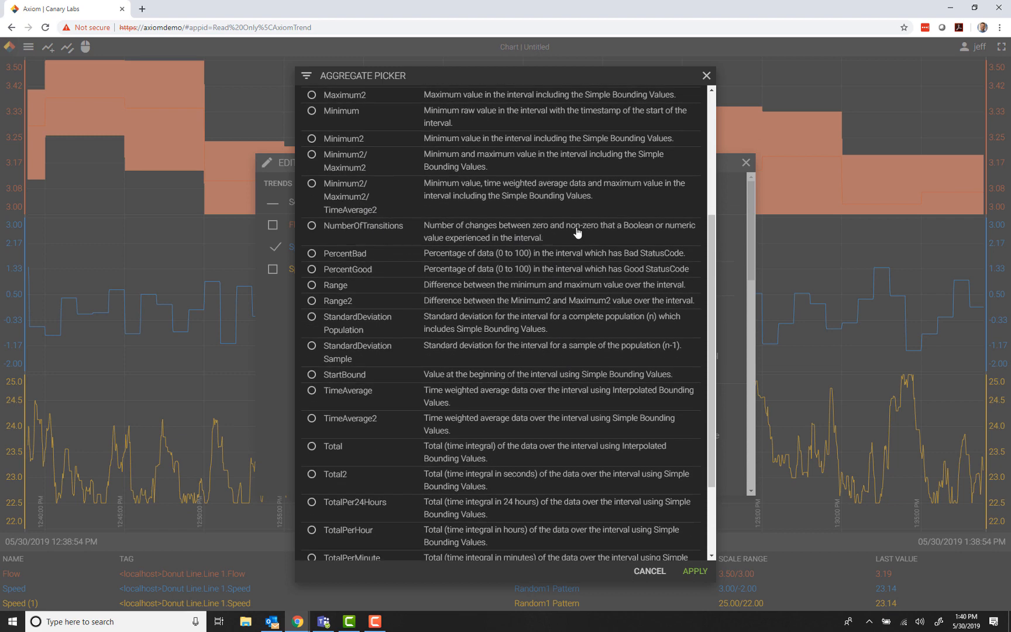
pyautogui.scroll(-3, 577, 233)
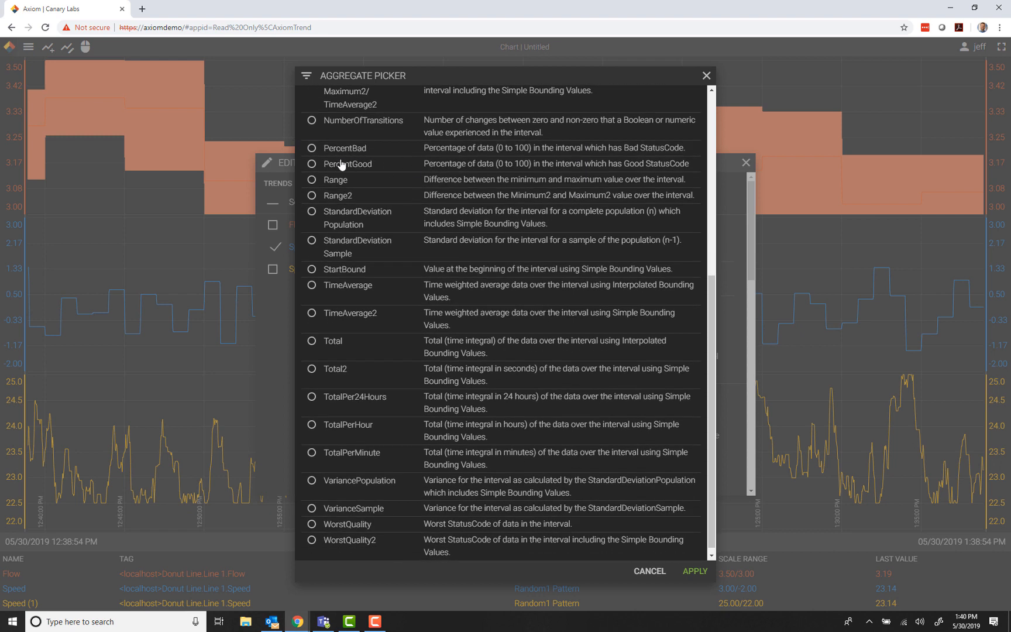
pyautogui.click(340, 199)
pyautogui.click(695, 572)
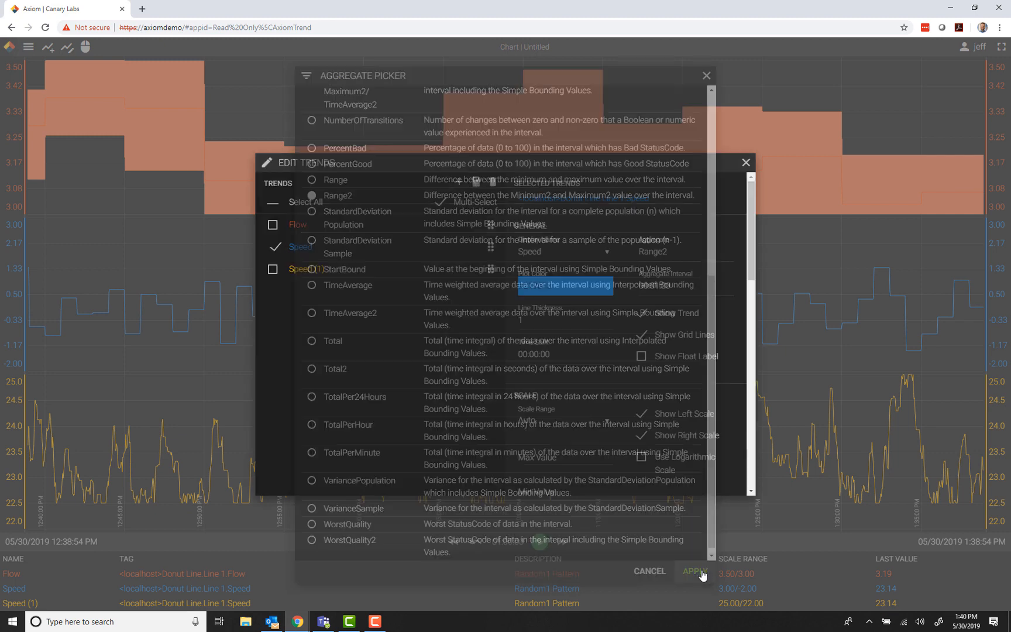
pyautogui.click(751, 168)
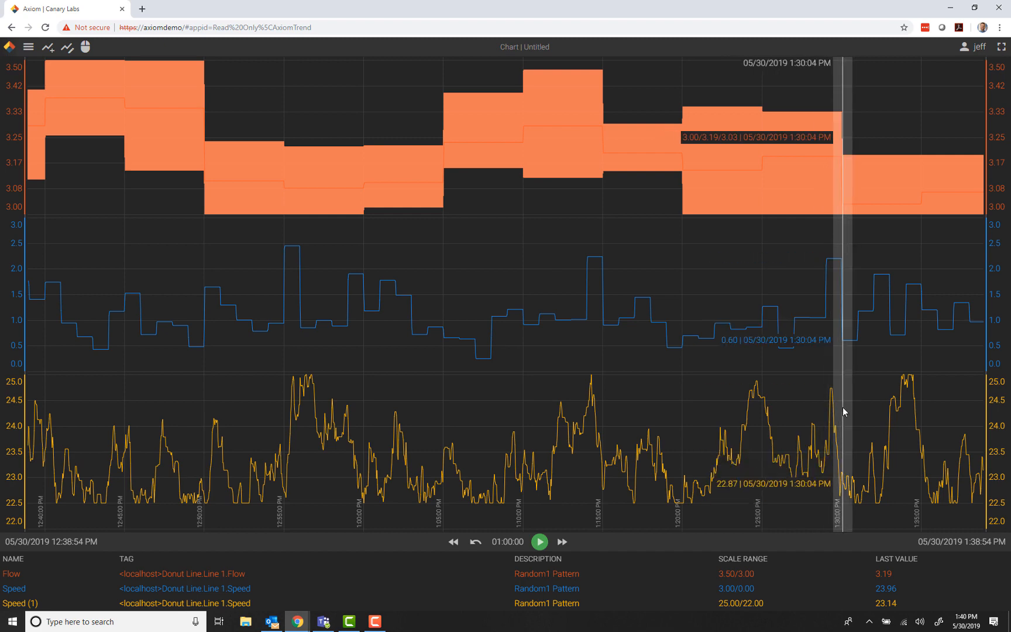
# Review the remaining aggregate options for the original Speed trend and leave the selection as it is.
pyautogui.doubleClick(508, 304)
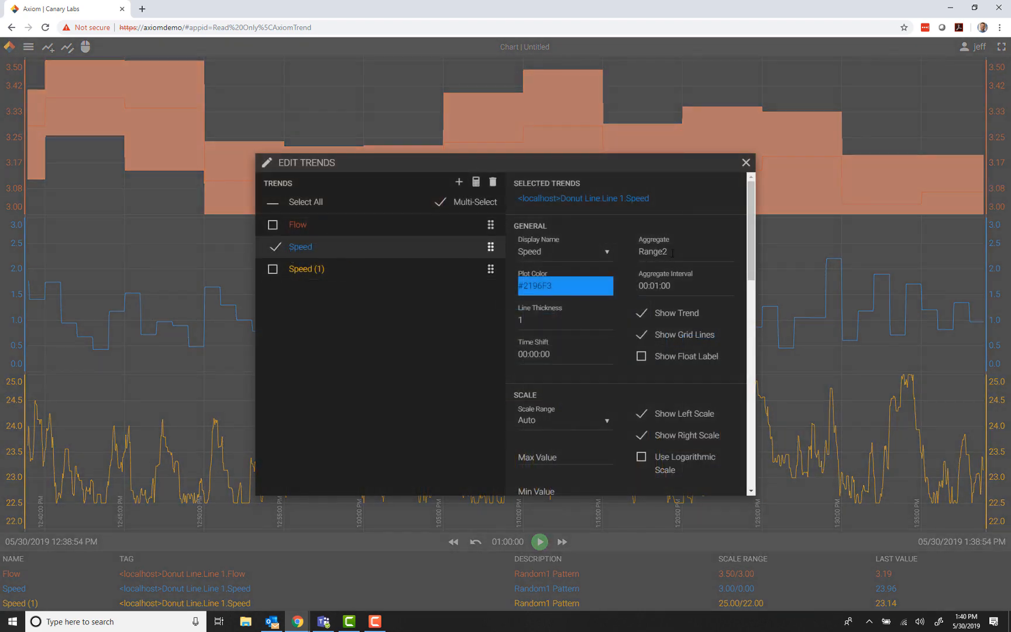
pyautogui.click(665, 251)
pyautogui.scroll(-2, 485, 320)
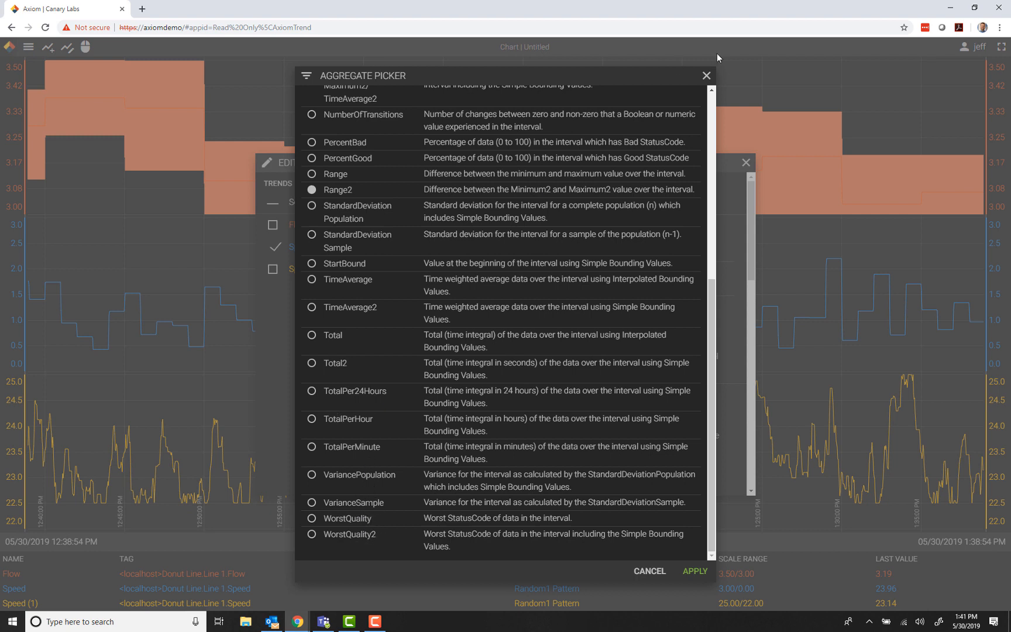
pyautogui.click(707, 76)
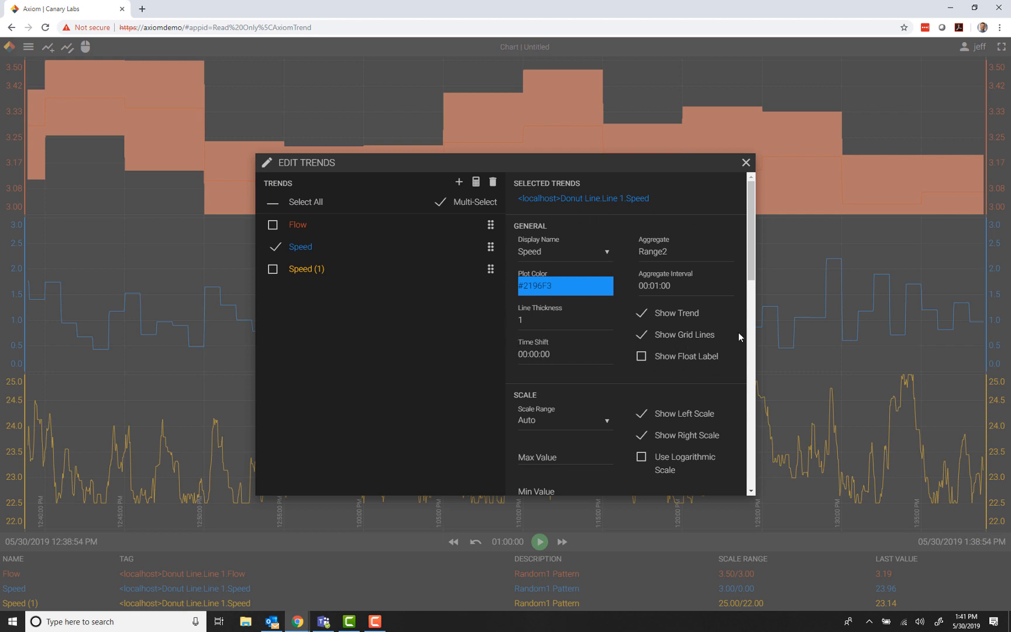
# Set the original Speed trend's scale range to Auto Max with a minimum value of -10.
pyautogui.scroll(-4, 536, 317)
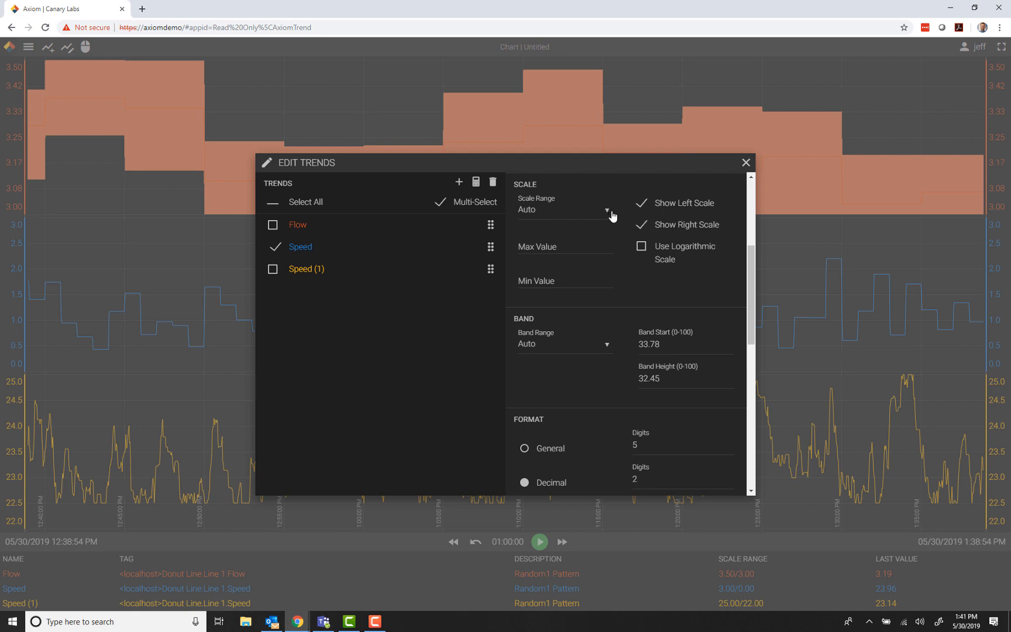
pyautogui.click(611, 213)
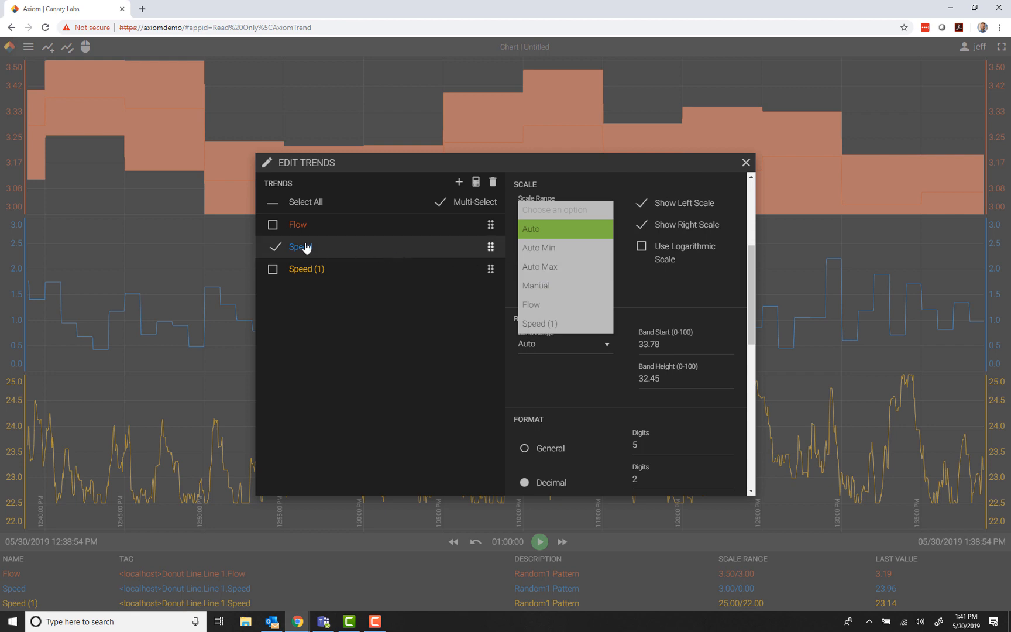
pyautogui.click(546, 269)
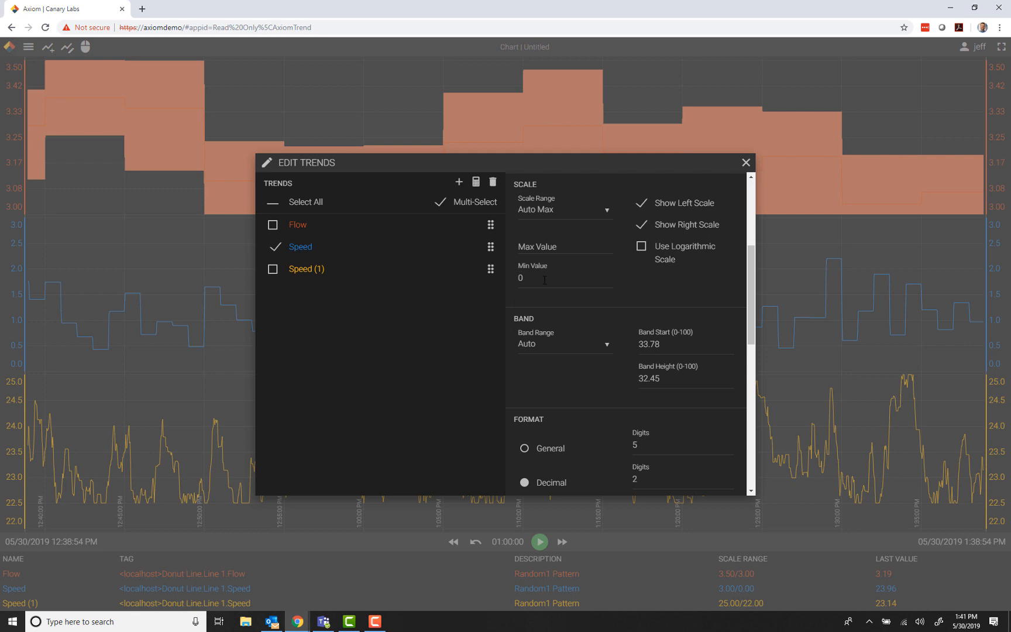
pyautogui.click(545, 280)
pyautogui.doubleClick(545, 280)
pyautogui.write('-10')
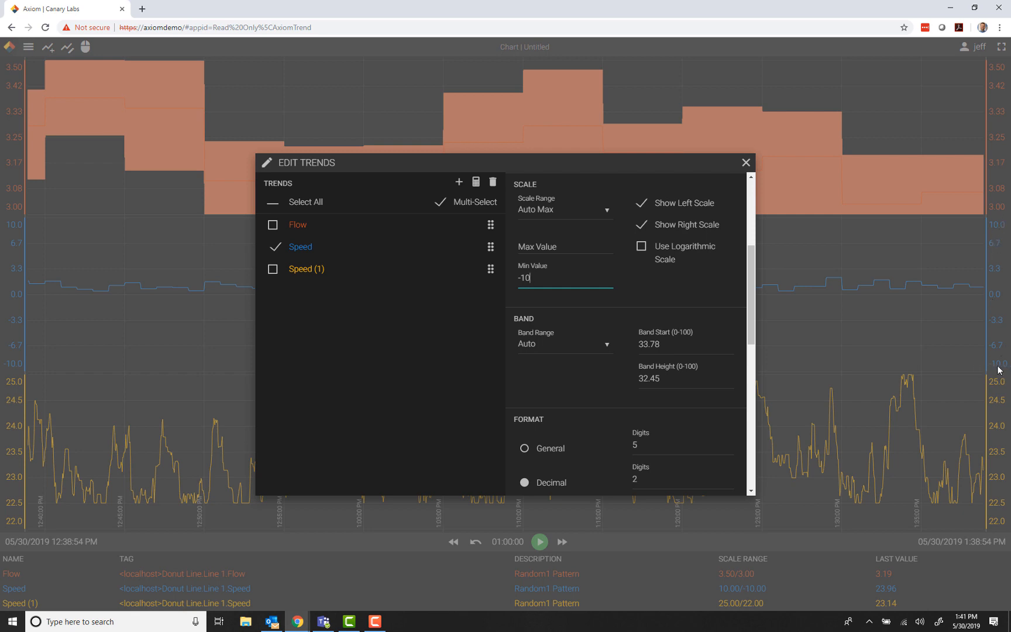
# Return the original Speed trend's scale range to Auto.
pyautogui.click(551, 246)
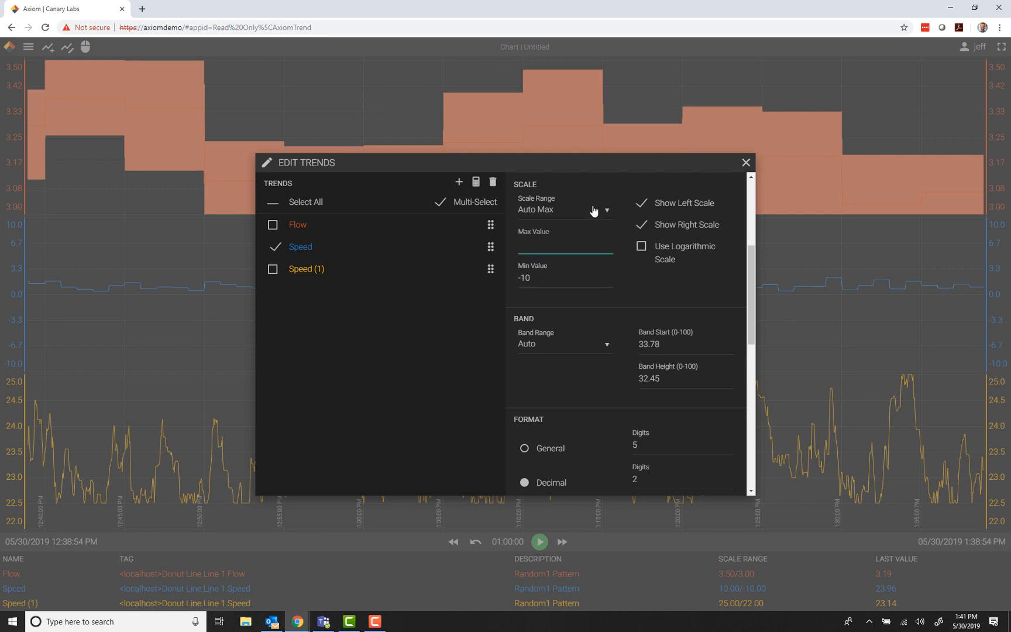
pyautogui.click(594, 211)
pyautogui.click(549, 233)
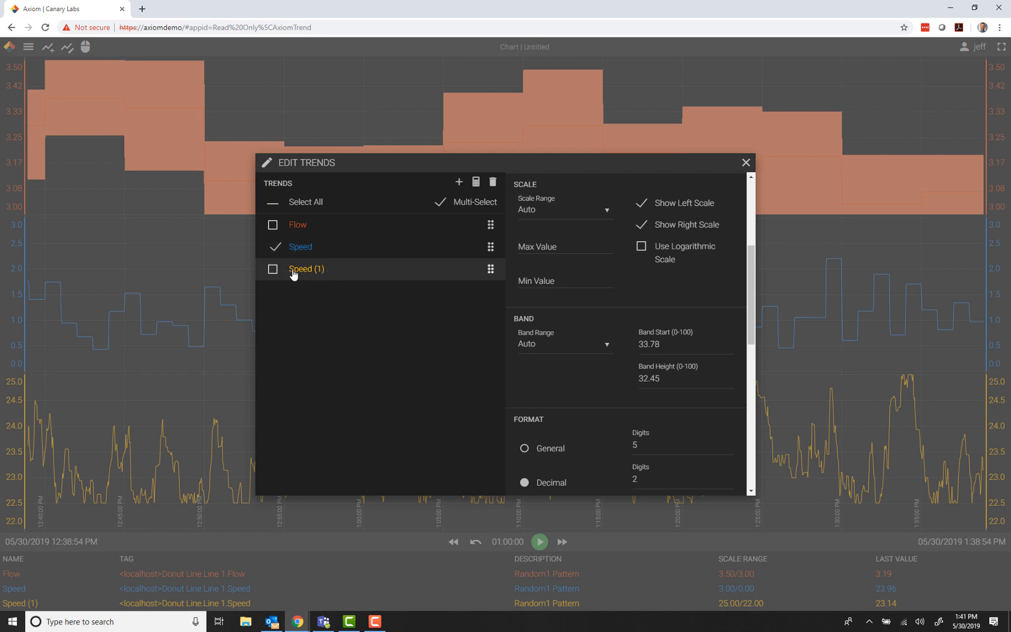
# Make the original Speed trend share the Flow trend's scale range and return to the chart.
pyautogui.click(593, 210)
pyautogui.scroll(-3, 555, 281)
pyautogui.scroll(2, 554, 275)
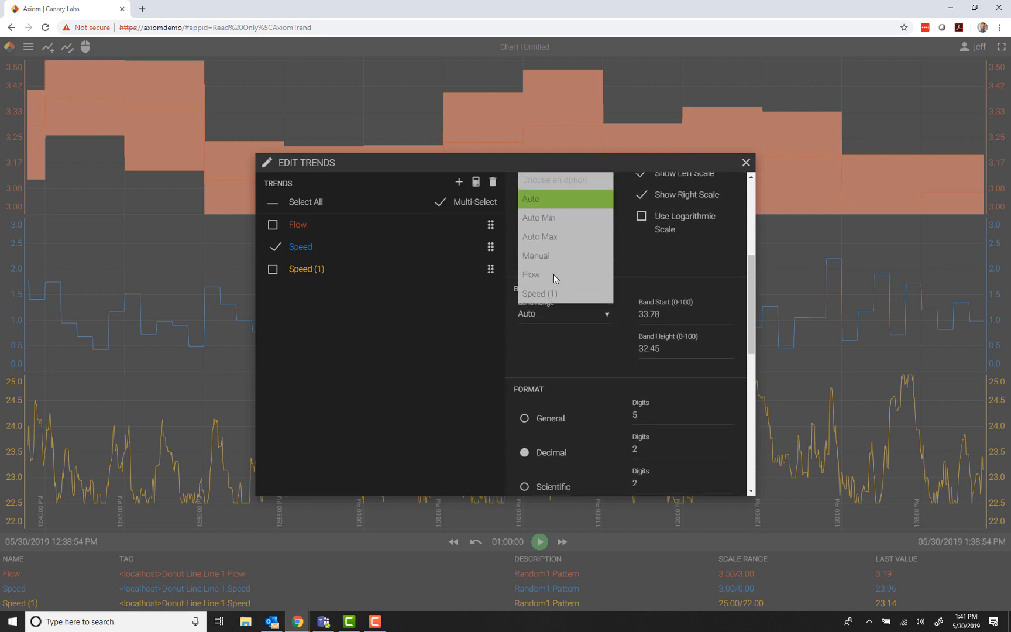
pyautogui.scroll(1, 554, 274)
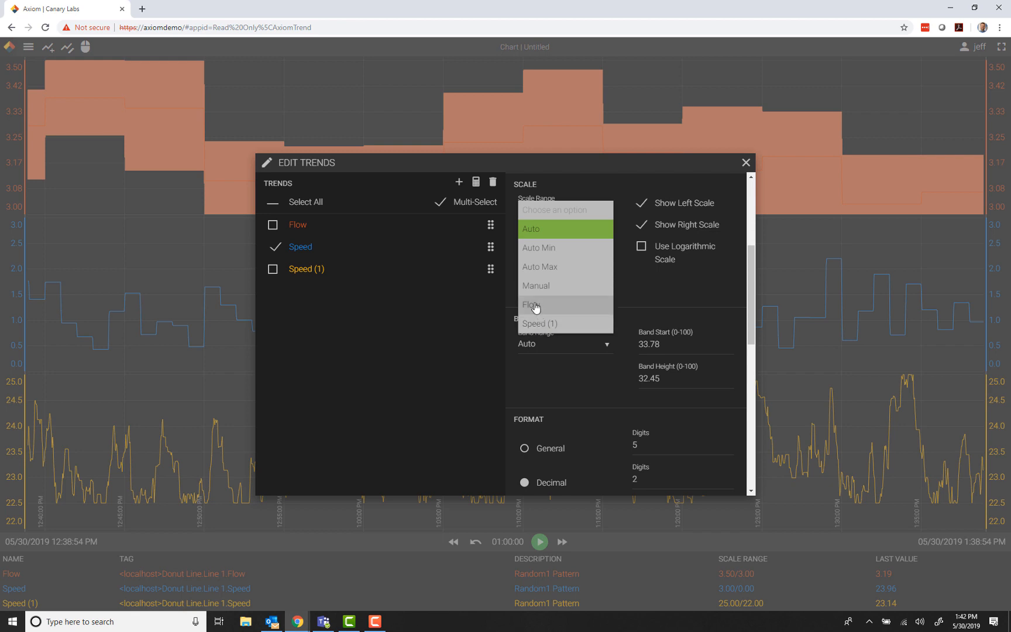
pyautogui.click(535, 306)
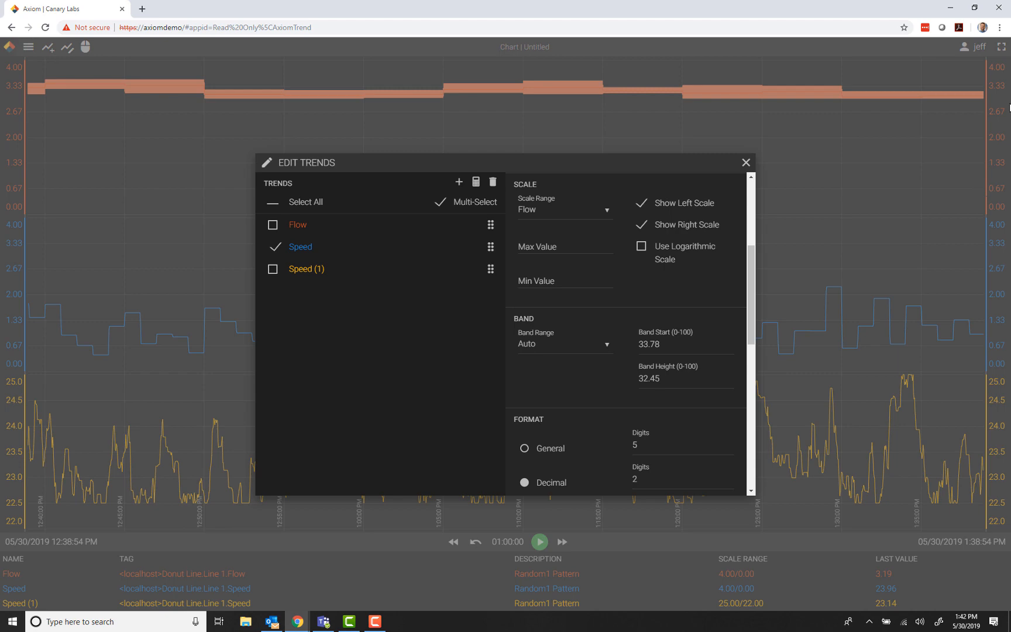
pyautogui.click(745, 162)
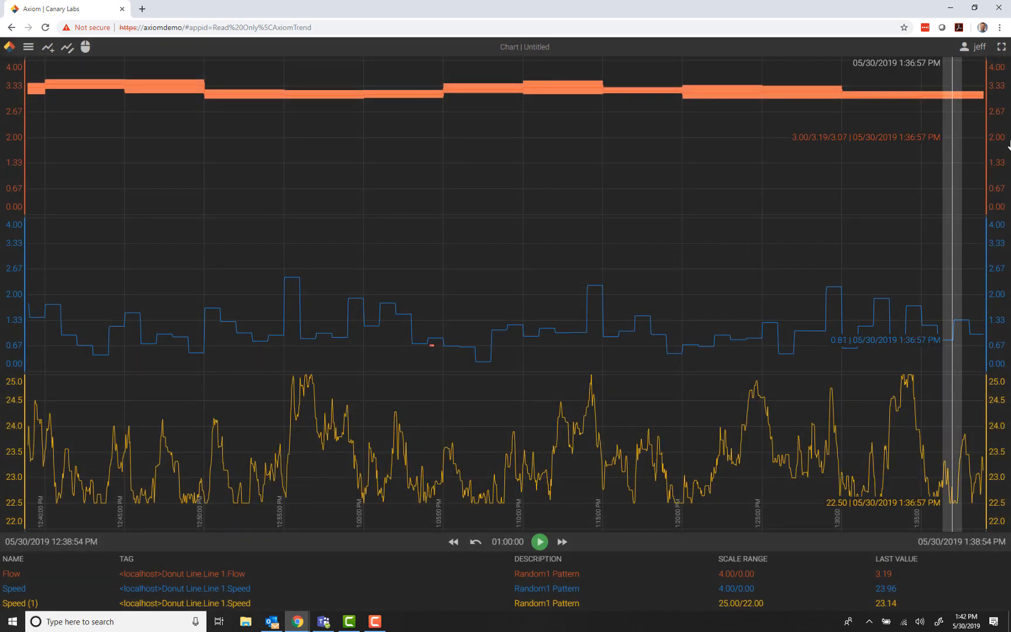
# Set the scale range of all three trends to Auto together in the trend settings.
pyautogui.doubleClick(784, 326)
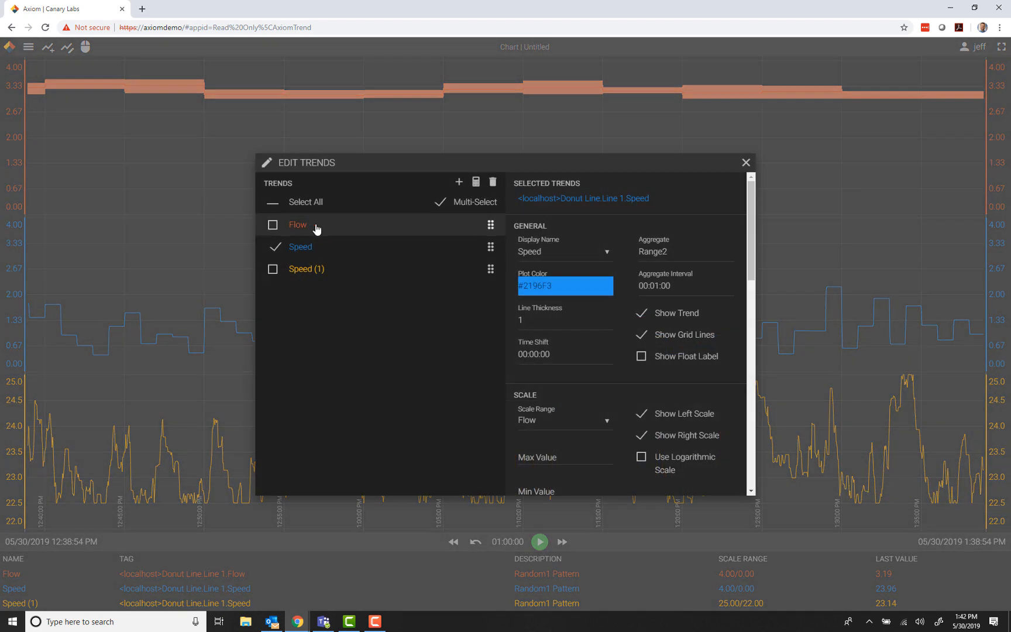
pyautogui.click(280, 203)
pyautogui.scroll(-2, 550, 378)
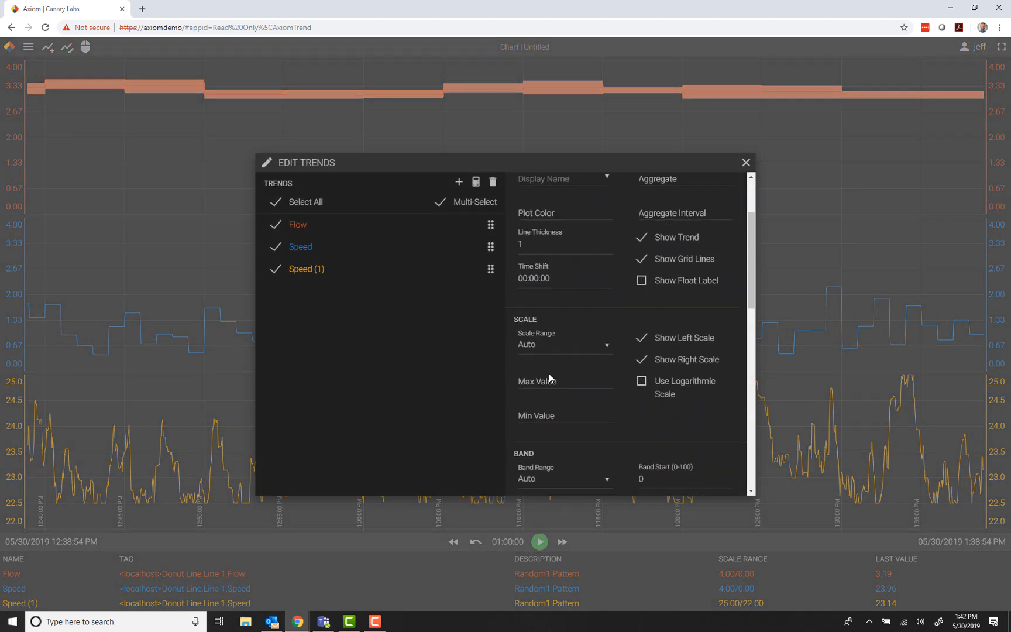
pyautogui.click(545, 348)
pyautogui.click(548, 363)
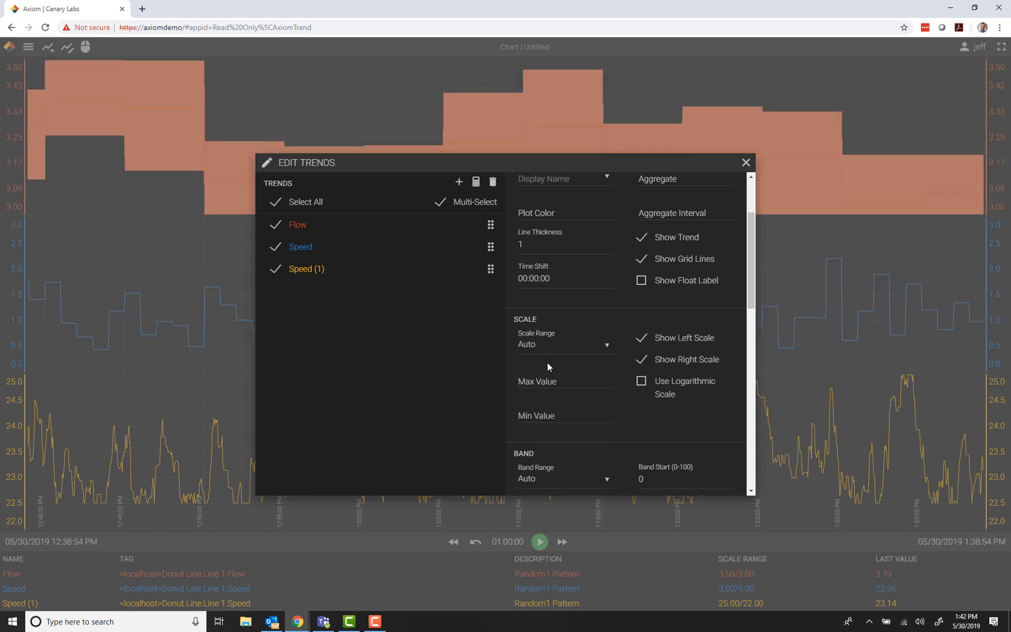
# Select only the Speed (1) trend and turn its logarithmic scale on and back off.
pyautogui.click(278, 203)
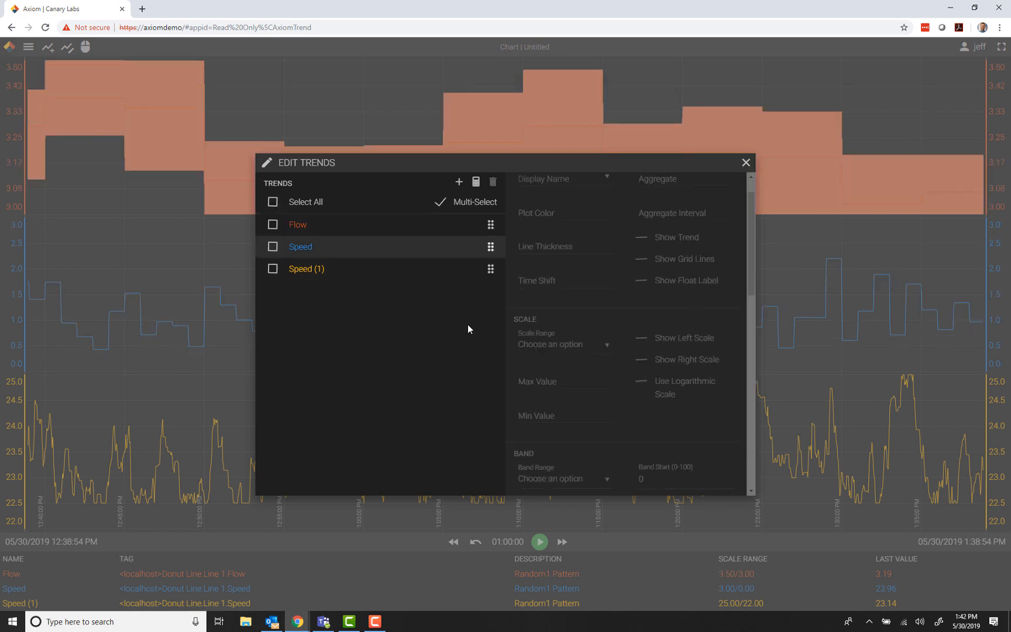
pyautogui.click(273, 246)
pyautogui.scroll(-3, 609, 357)
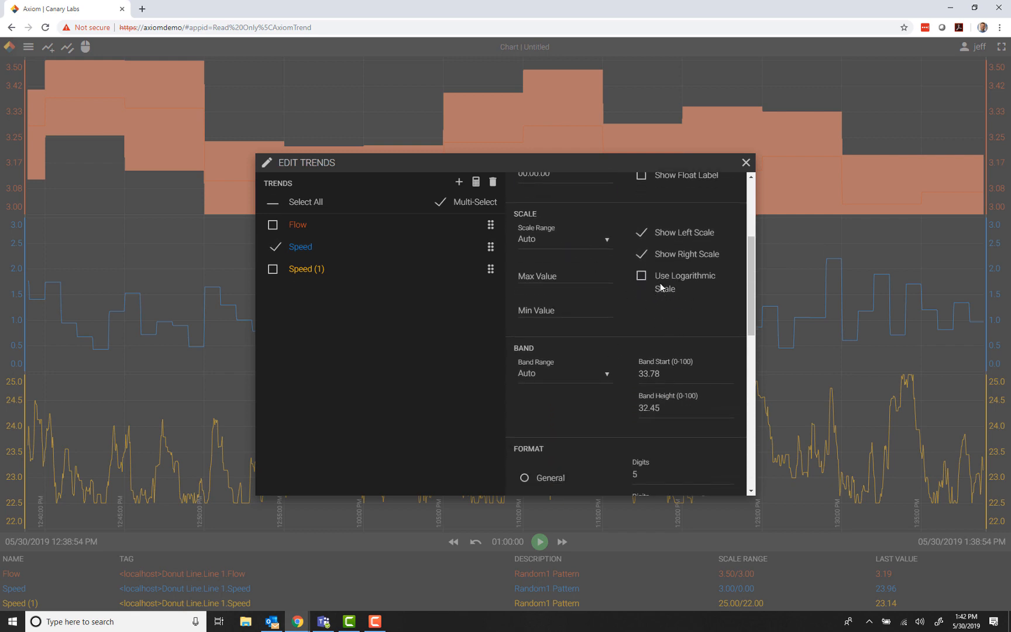
pyautogui.click(273, 246)
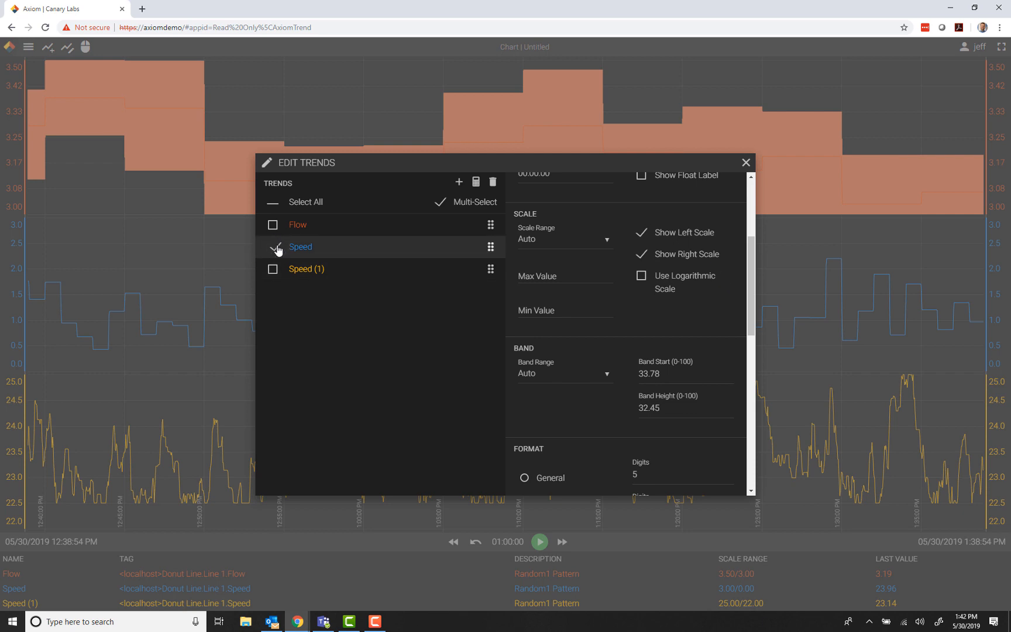
pyautogui.click(273, 270)
pyautogui.click(644, 280)
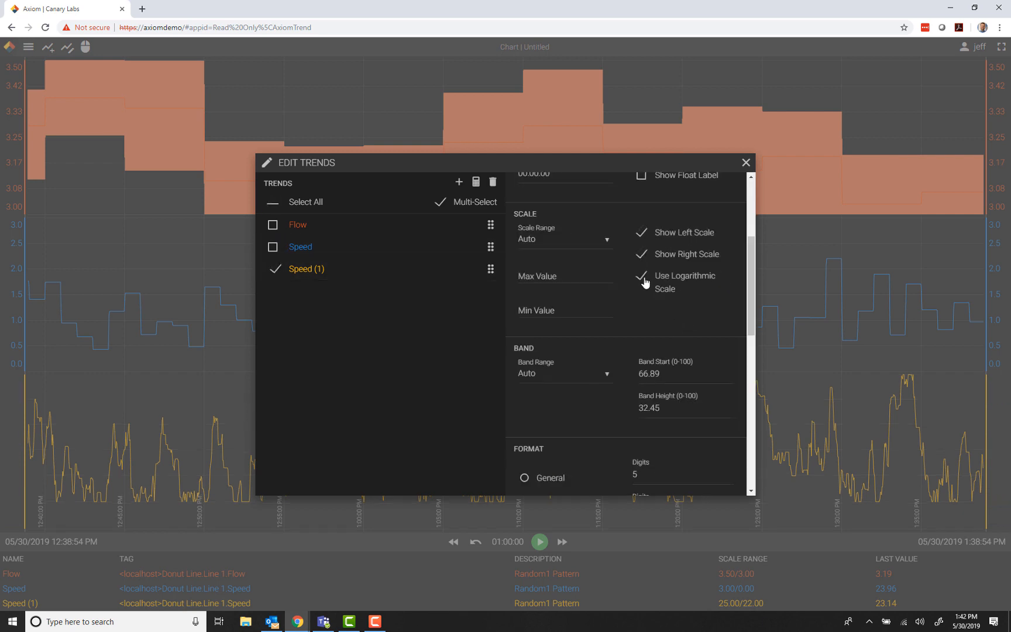
pyautogui.click(643, 280)
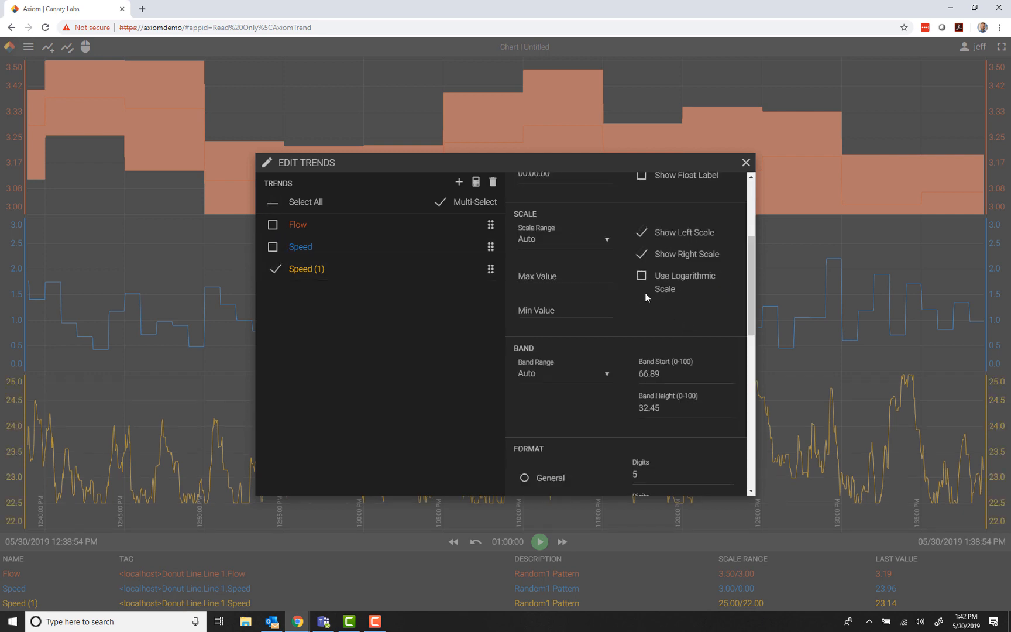
# Switch the original Speed trend's number format to Scientific, trying 5 digits and then 1 digit.
pyautogui.click(272, 247)
pyautogui.scroll(-3, 665, 331)
pyautogui.scroll(-1, 665, 330)
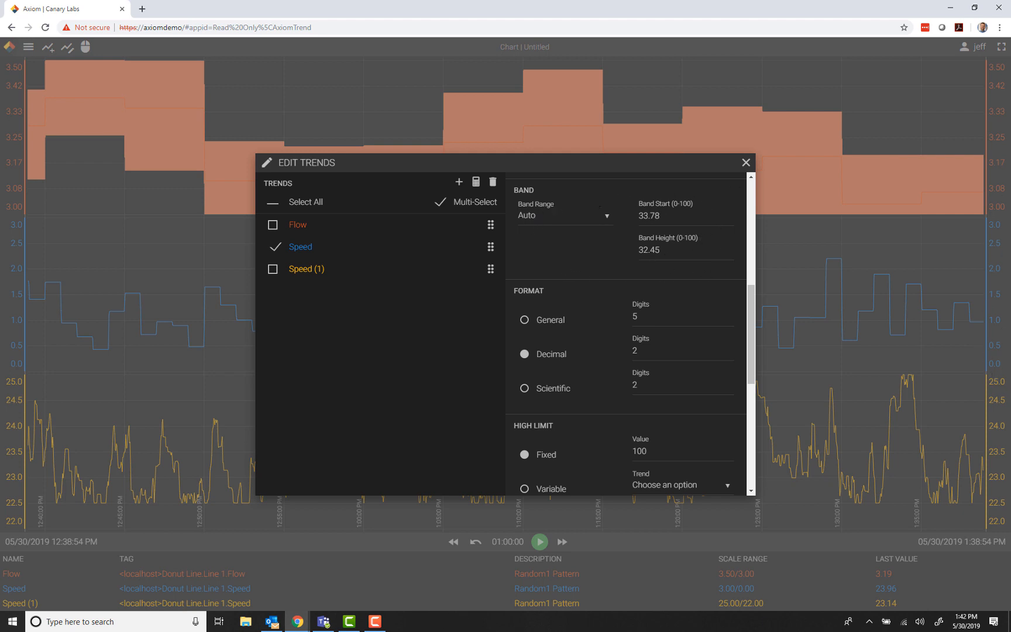
pyautogui.scroll(-2, 601, 339)
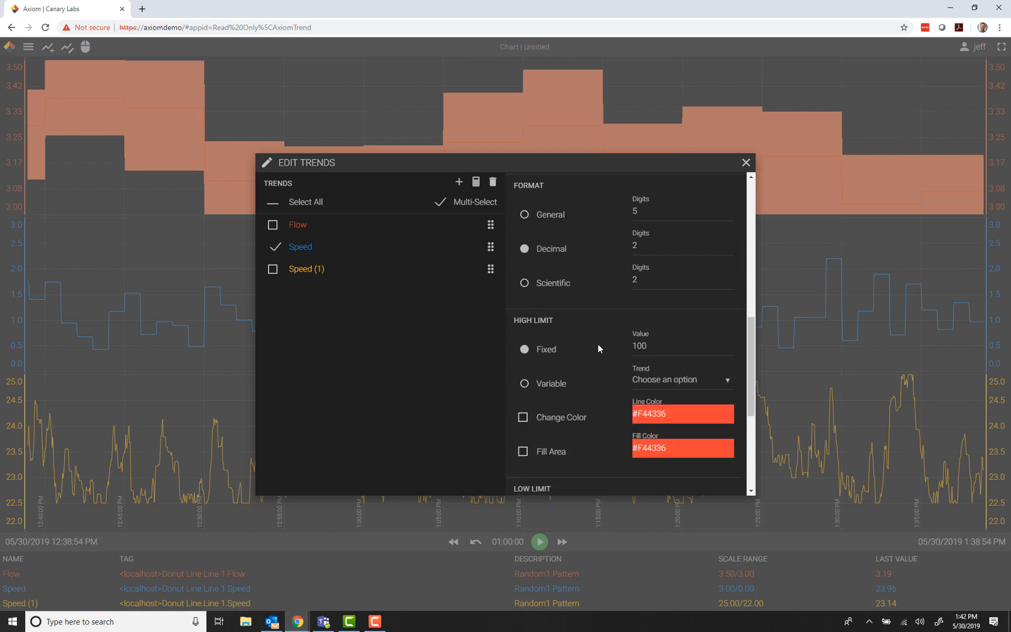
pyautogui.scroll(1, 598, 344)
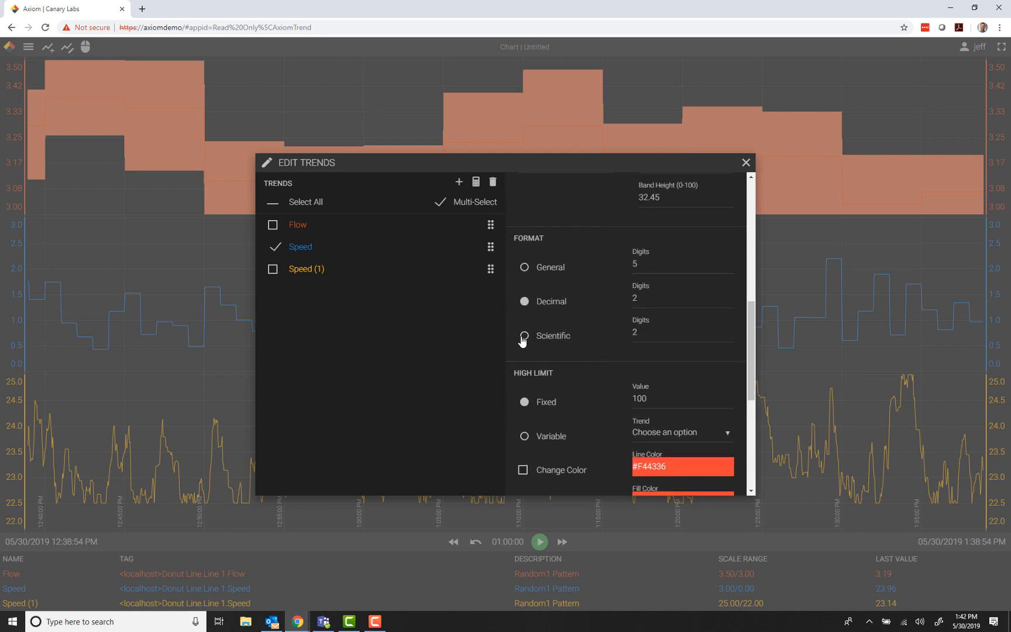
pyautogui.click(524, 336)
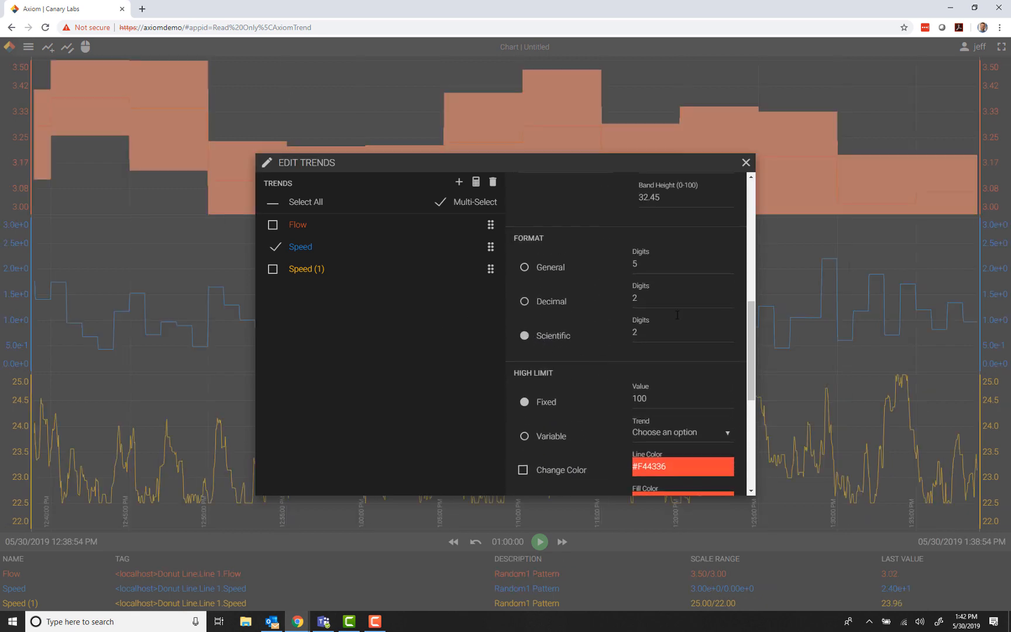
pyautogui.doubleClick(644, 332)
pyautogui.write('5')
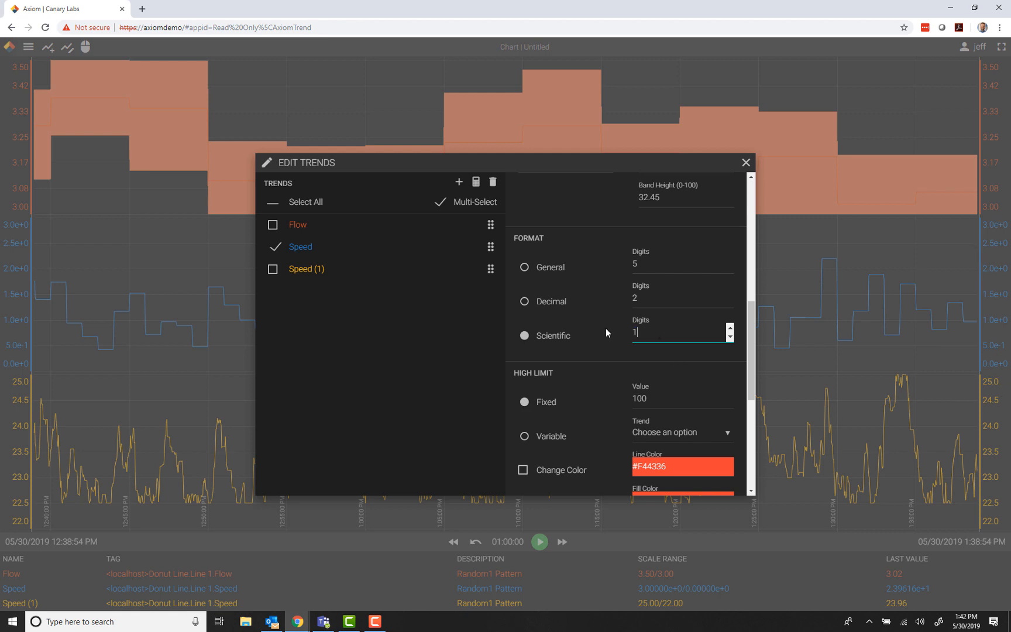
pyautogui.click(530, 297)
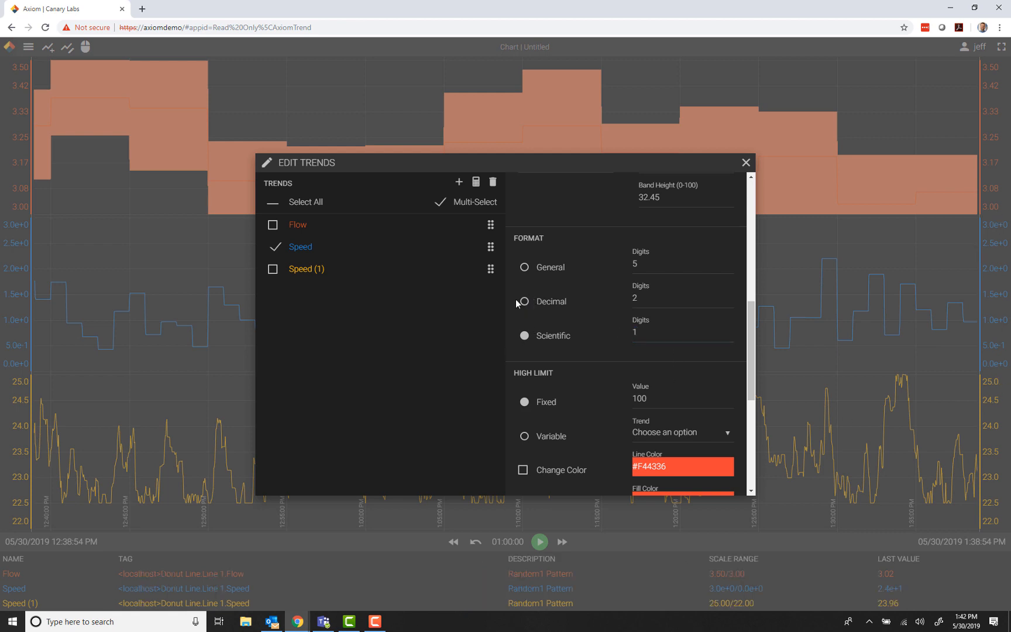
# Return the original Speed trend's number format to Decimal after trying General, and go back to the chart.
pyautogui.click(526, 301)
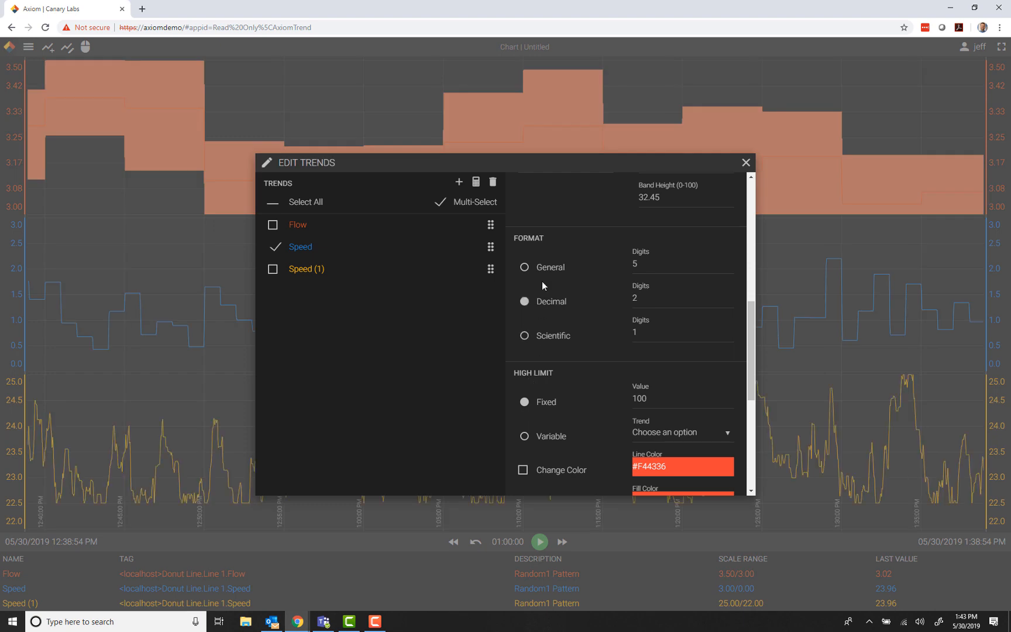
pyautogui.click(525, 268)
pyautogui.click(525, 301)
pyautogui.click(745, 164)
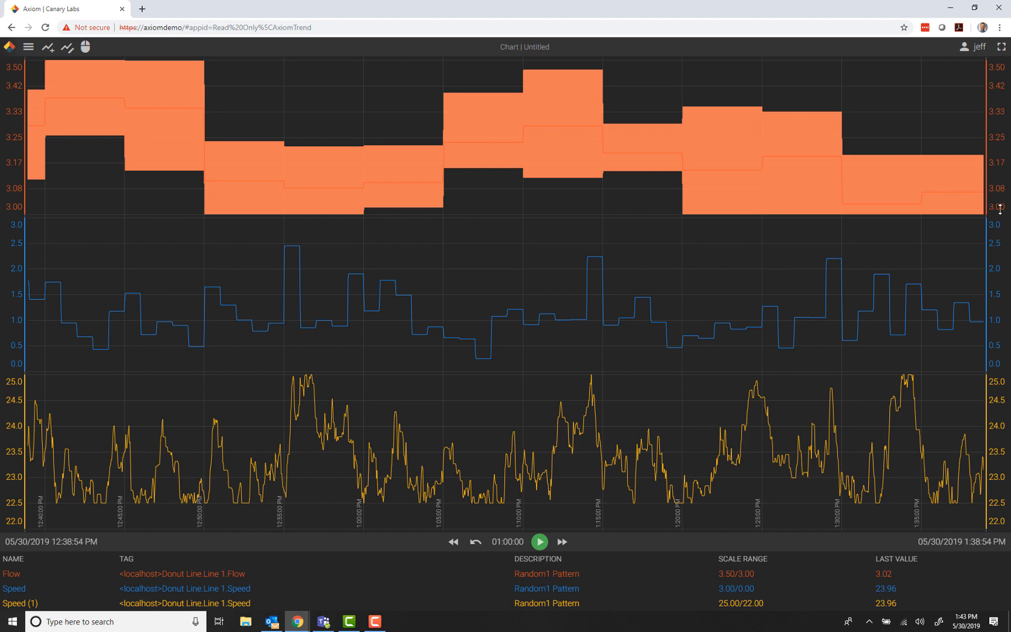
# Set the Flow trend's scale directly from its chart axis to a minimum of 0 and a maximum of 100.
pyautogui.moveTo(1003, 209)
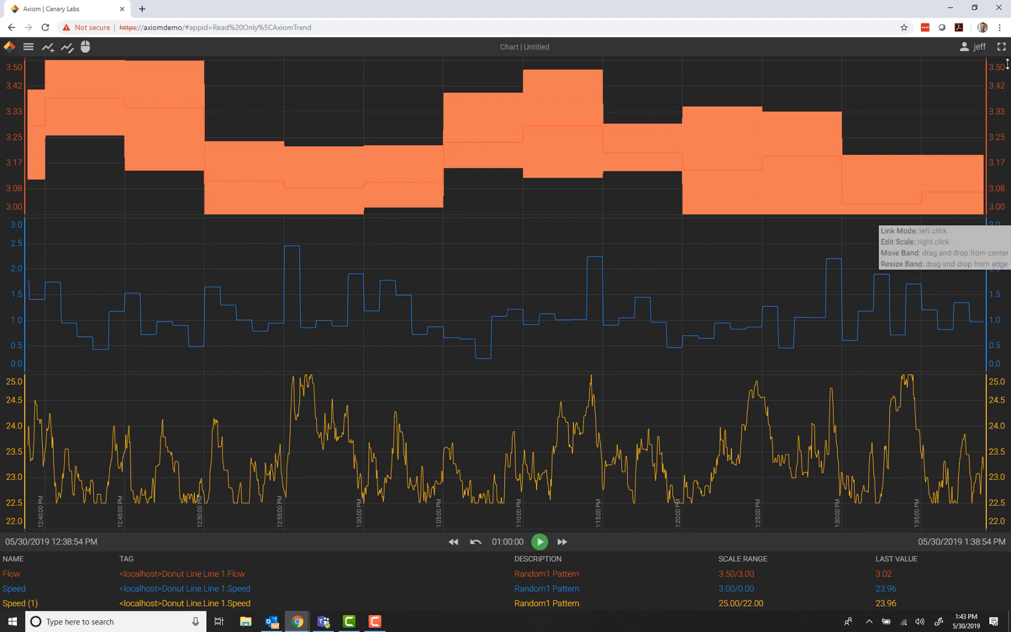
pyautogui.rightClick(997, 200)
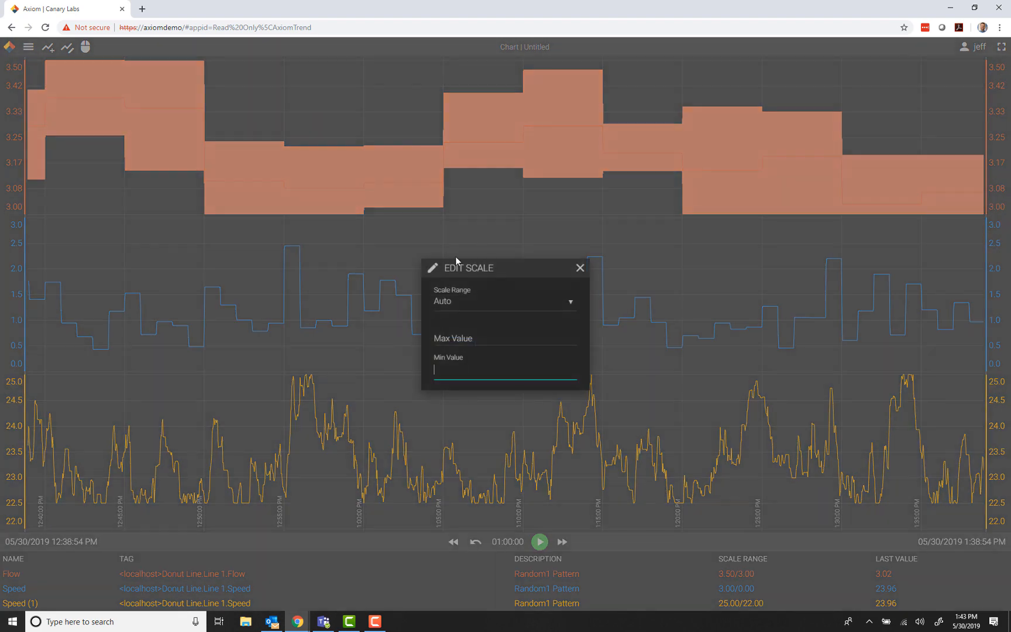
pyautogui.click(460, 367)
pyautogui.write('0')
pyautogui.click(485, 335)
pyautogui.write('100')
pyautogui.press('Return')
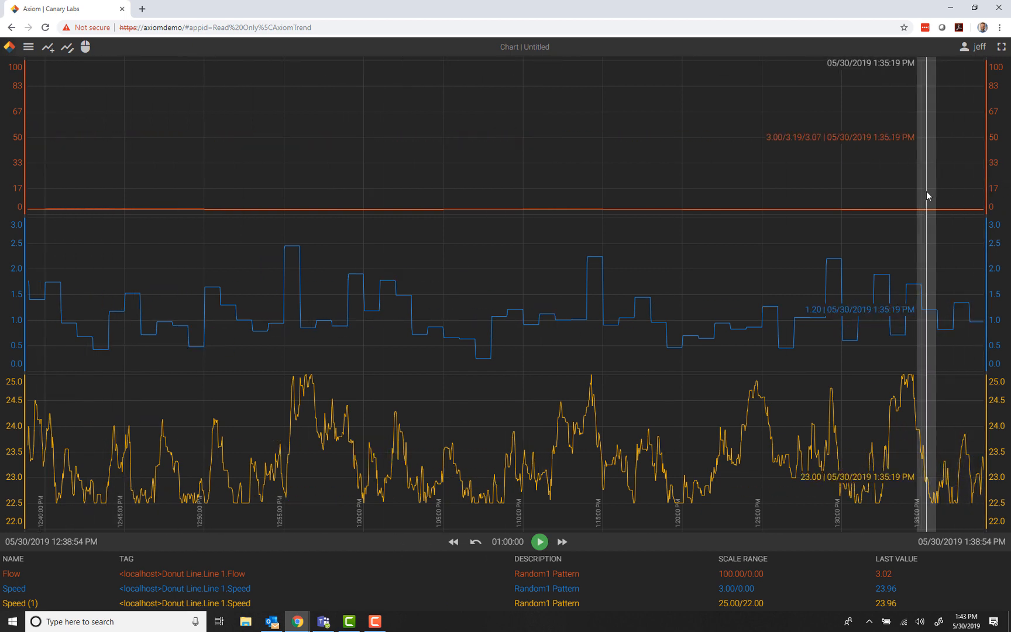
pyautogui.click(999, 182)
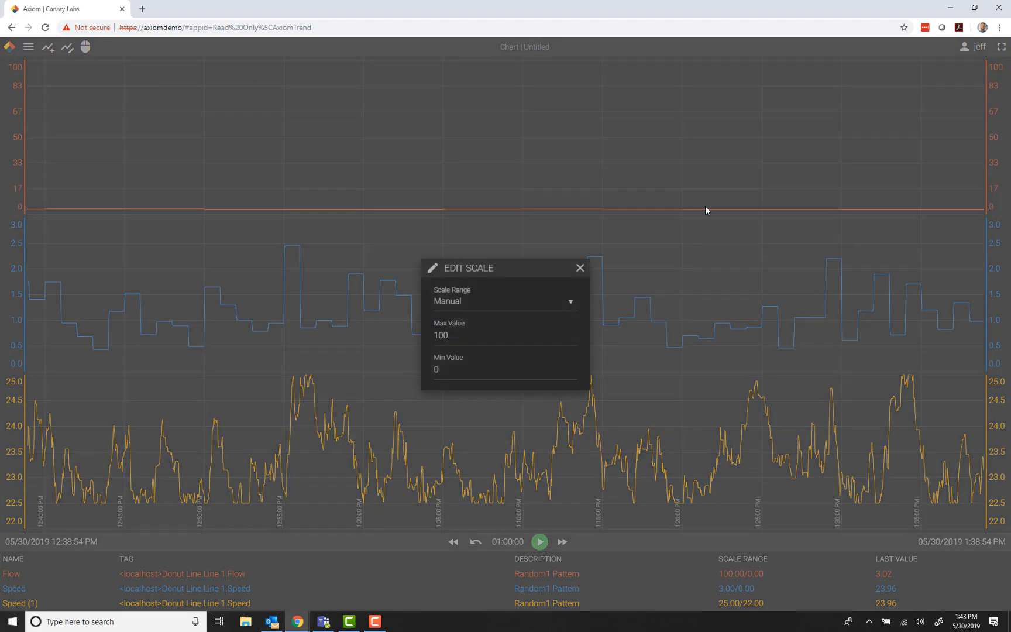
pyautogui.click(588, 269)
# Reopen the trend settings and set the Speed (1) trend's fixed high limit to 24.
pyautogui.doubleClick(578, 287)
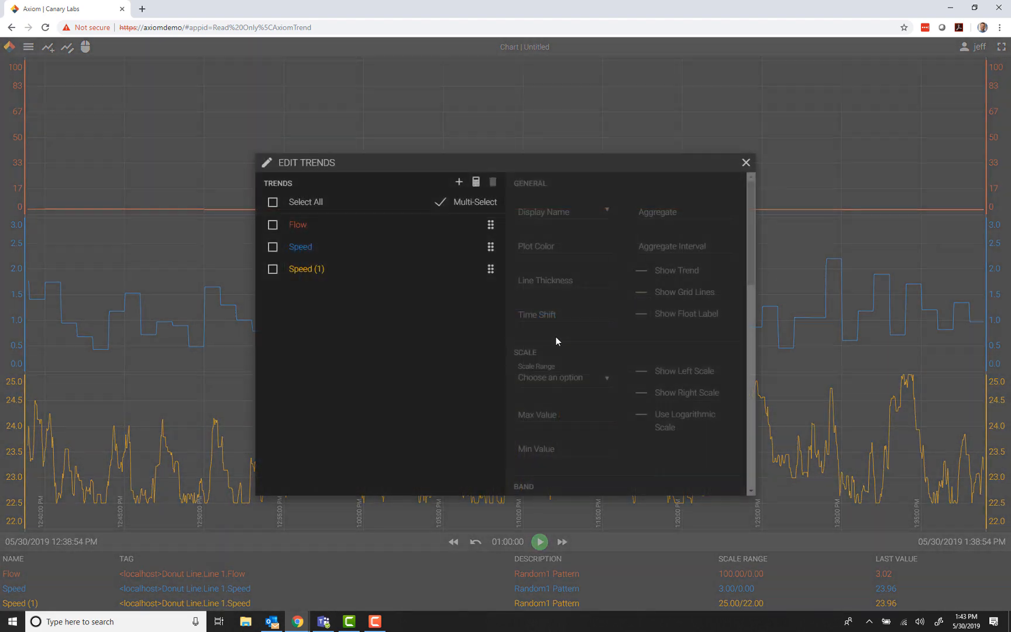
pyautogui.click(301, 249)
pyautogui.scroll(-3, 651, 391)
pyautogui.scroll(-5, 650, 391)
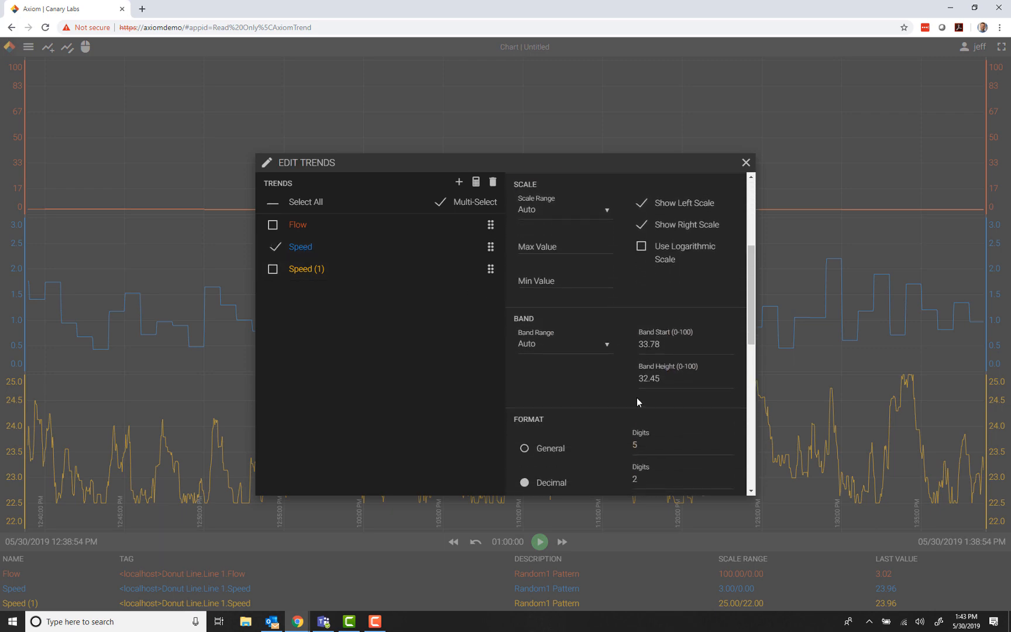
pyautogui.scroll(-3, 651, 391)
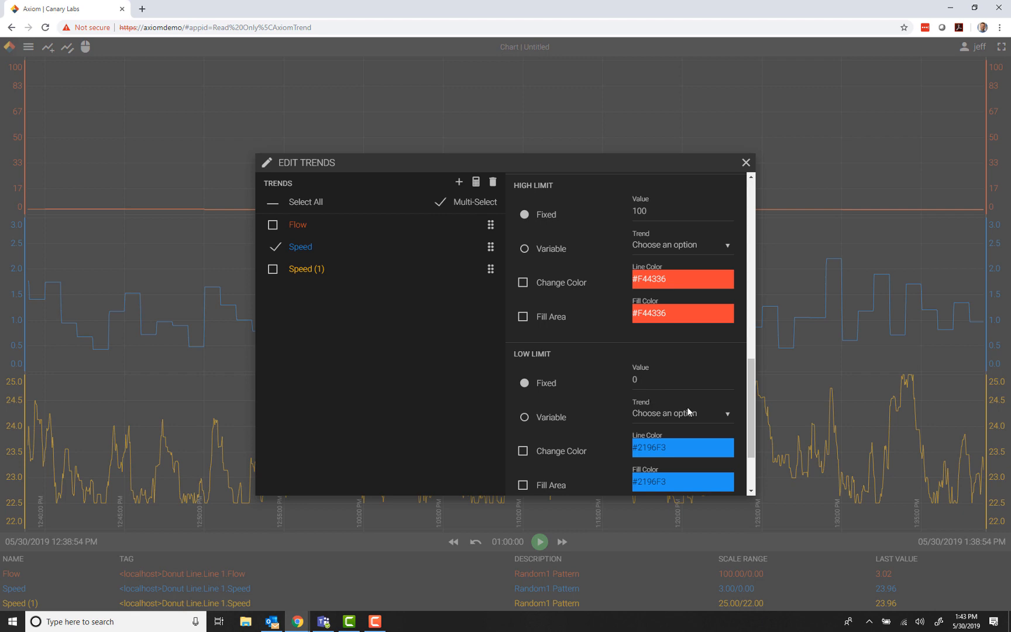
pyautogui.click(272, 269)
pyautogui.scroll(2, 649, 288)
pyautogui.doubleClick(651, 264)
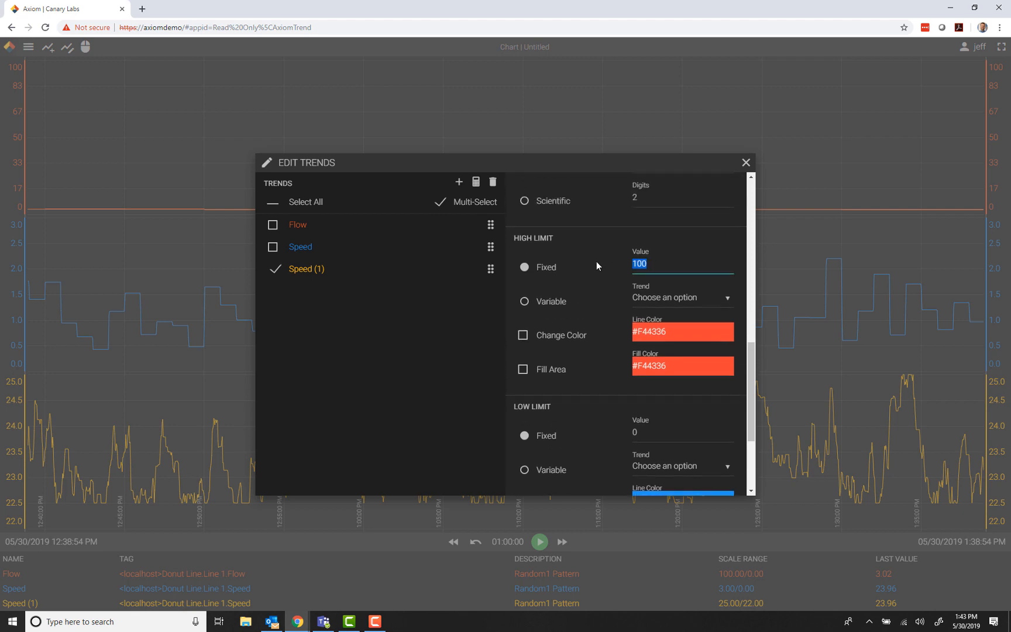
pyautogui.write('24')
pyautogui.click(608, 259)
# Enable the color change and area fill for the Speed (1) trend's high limit, keeping the color #F44336.
pyautogui.click(673, 330)
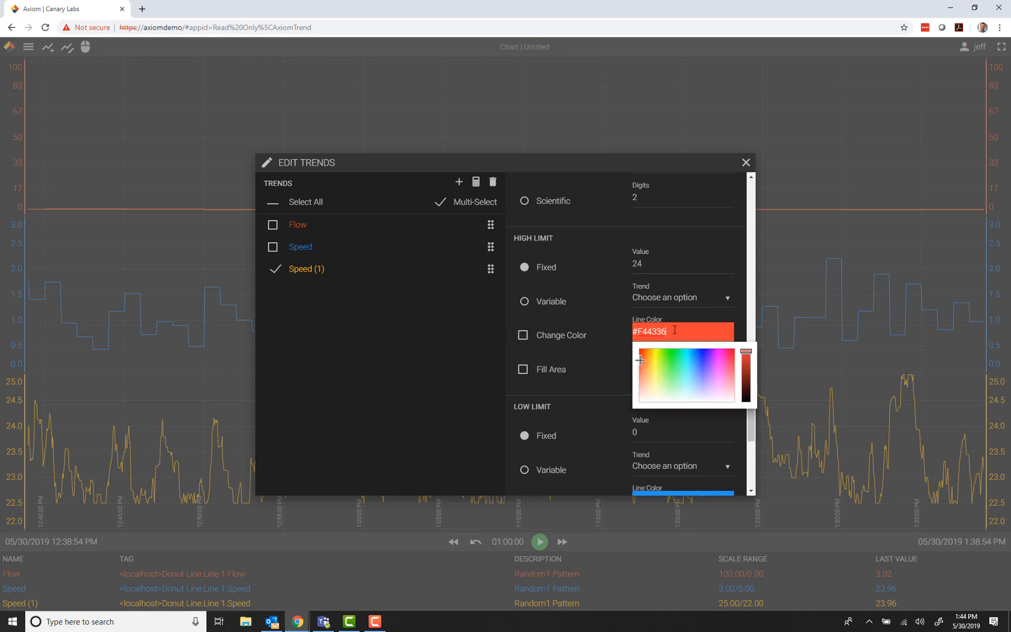
pyautogui.click(608, 331)
pyautogui.click(524, 336)
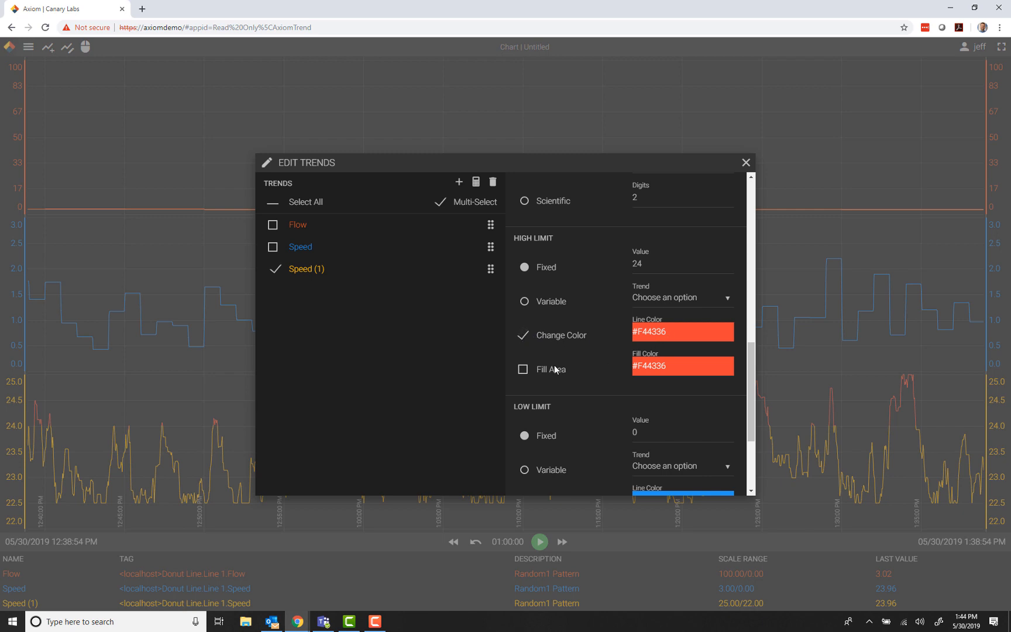
pyautogui.click(522, 371)
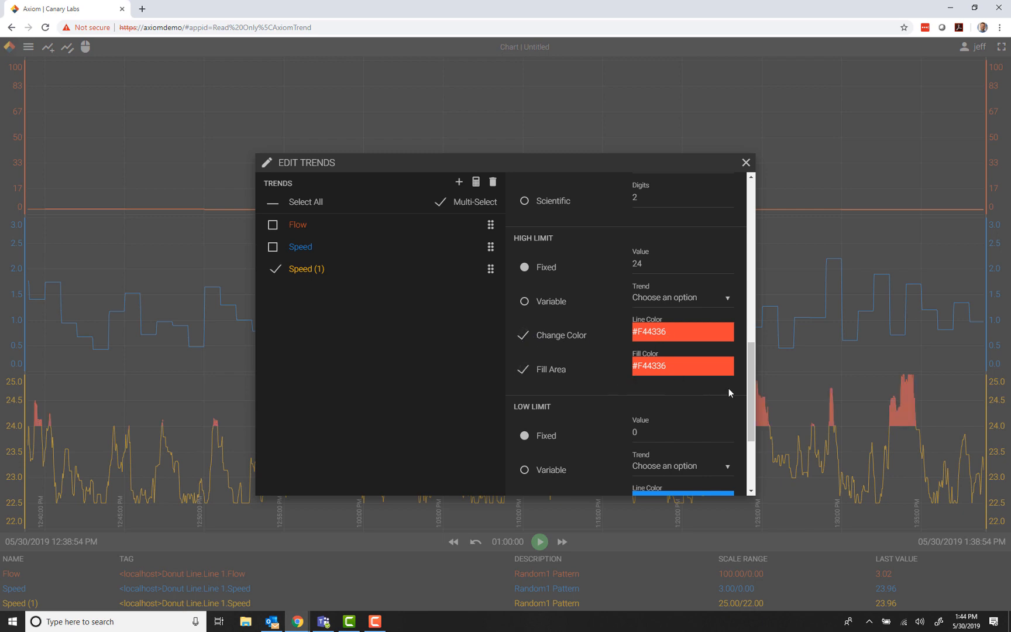
# Set the Speed (1) trend's fixed low limit to 23 and enable its color change and area fill.
pyautogui.scroll(-2, 609, 358)
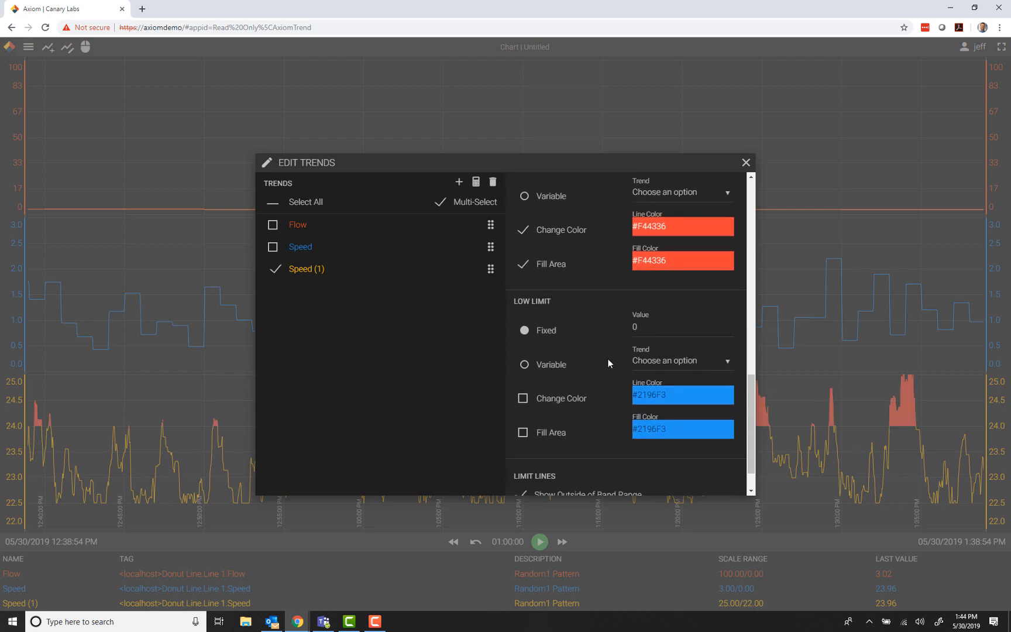
pyautogui.click(569, 324)
pyautogui.write('23')
pyautogui.click(523, 400)
pyautogui.click(524, 433)
# Add a solid limit line at 23 to the Speed (1) trend and color it blue, #107DF4.
pyautogui.scroll(-1, 620, 365)
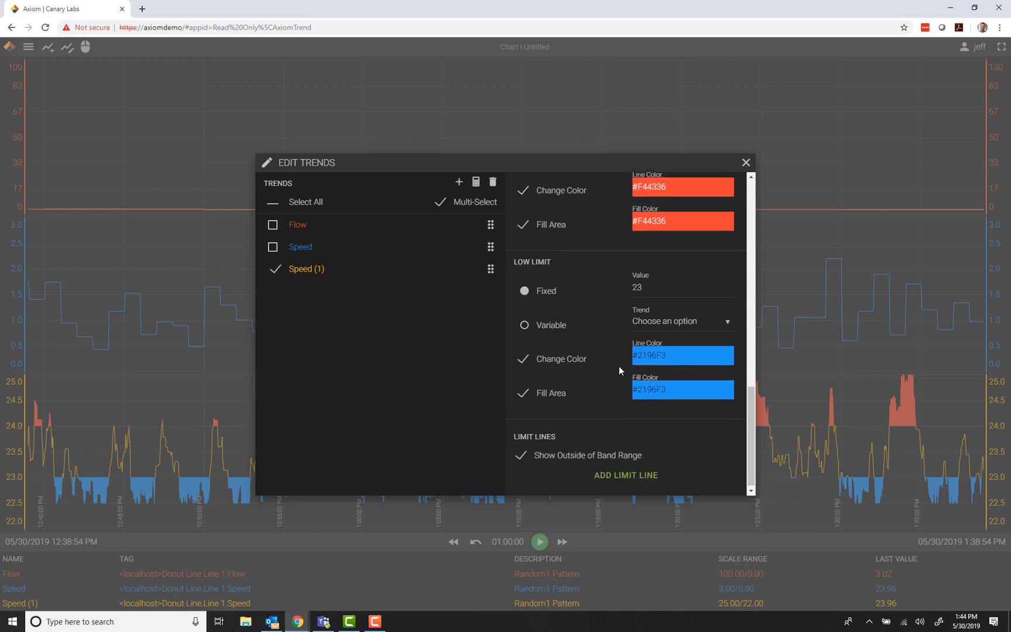
pyautogui.click(644, 477)
pyautogui.scroll(-1, 629, 386)
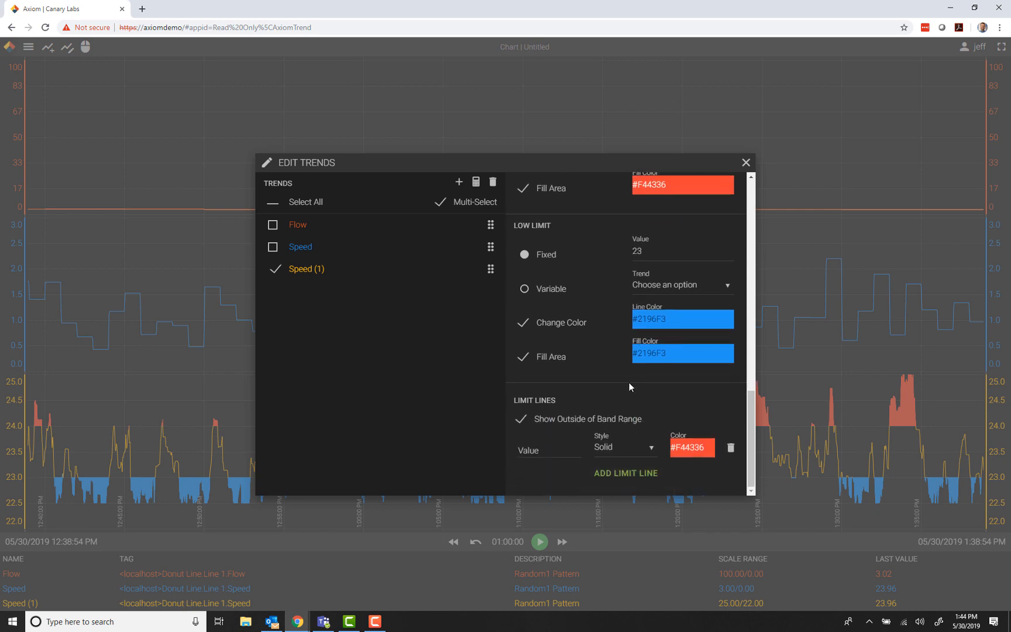
pyautogui.click(551, 451)
pyautogui.write('23')
pyautogui.click(710, 448)
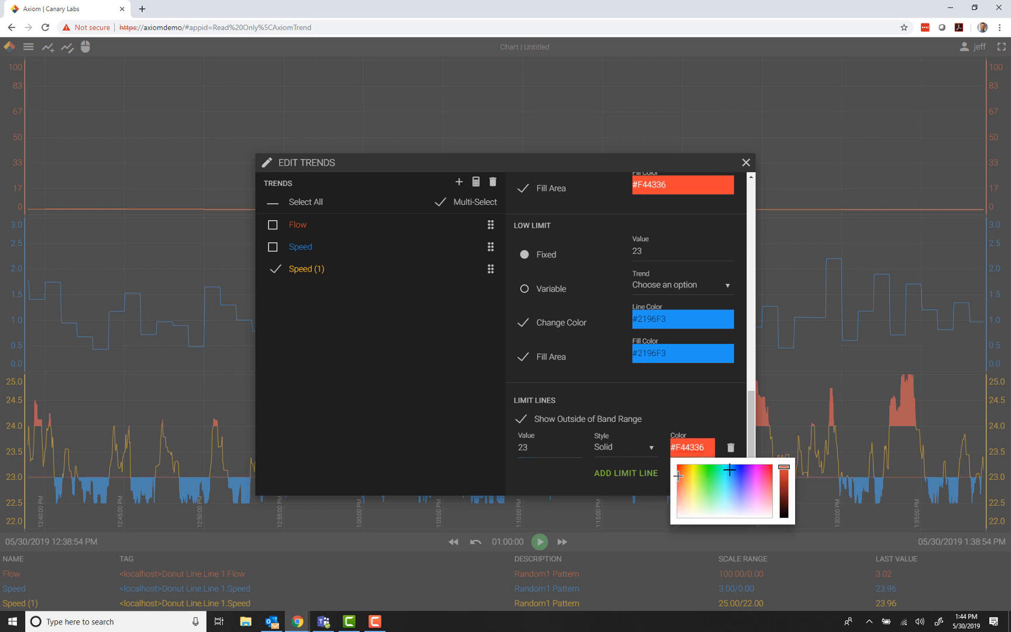
pyautogui.click(733, 467)
pyautogui.click(542, 465)
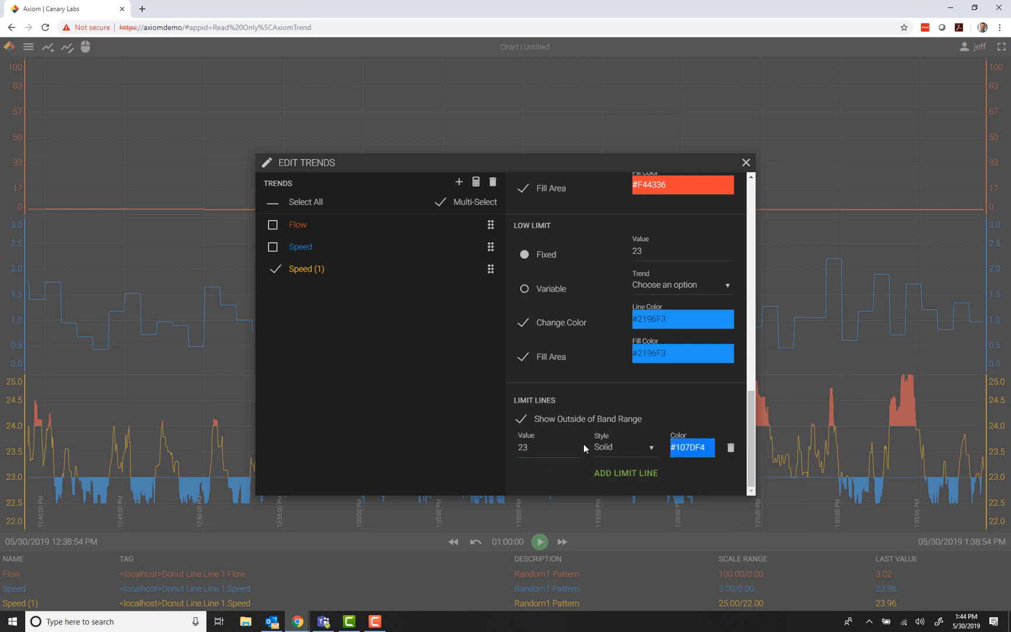
# Add a second limit line at 23.5 to the Speed (1) trend and give it the Dash style.
pyautogui.click(625, 474)
pyautogui.click(550, 484)
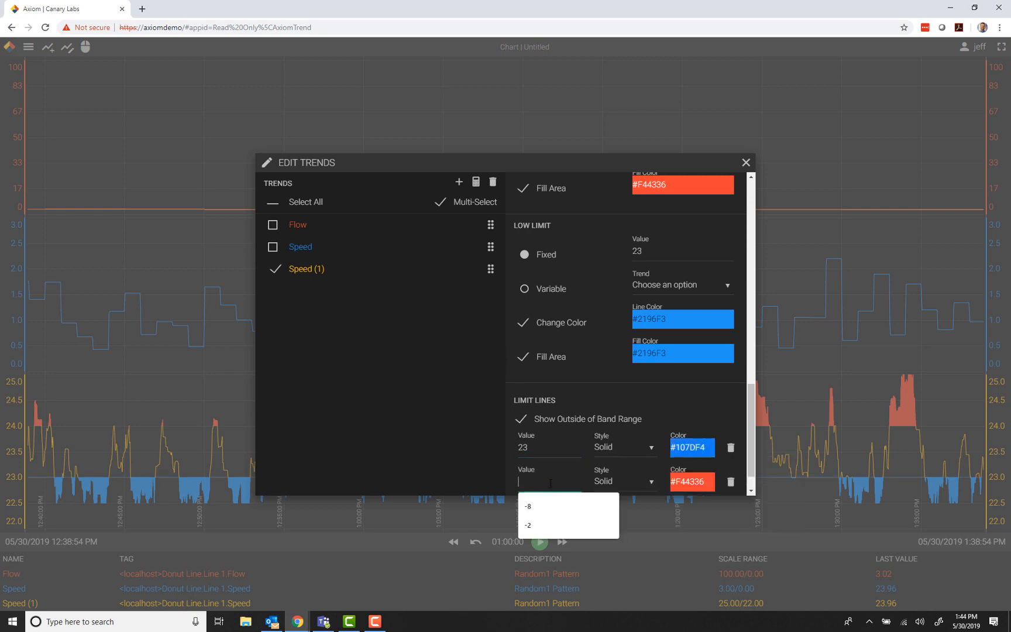
pyautogui.write('23.5')
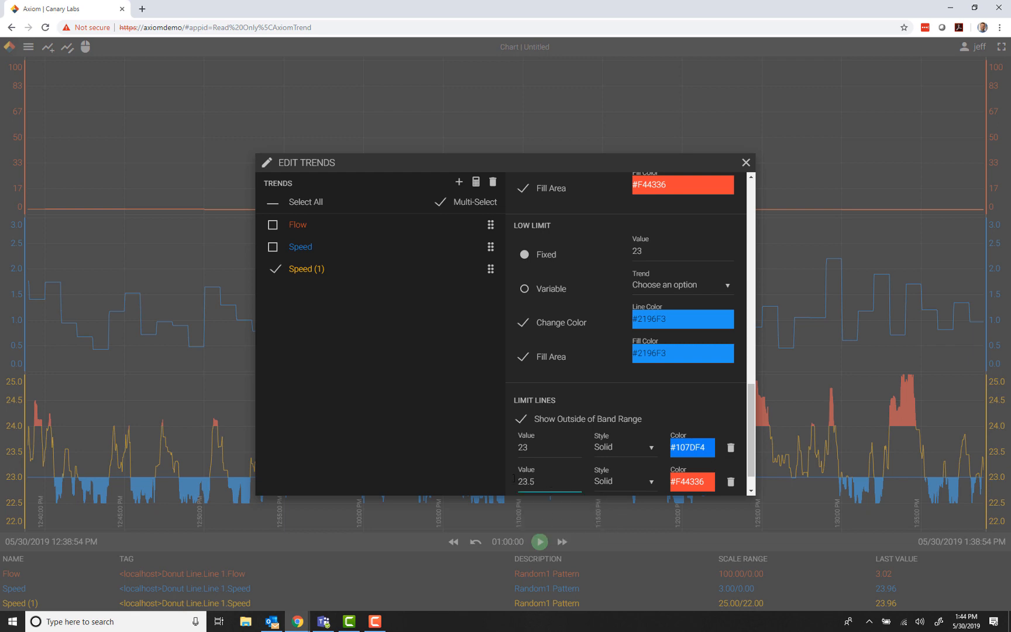
pyautogui.click(618, 483)
pyautogui.click(620, 486)
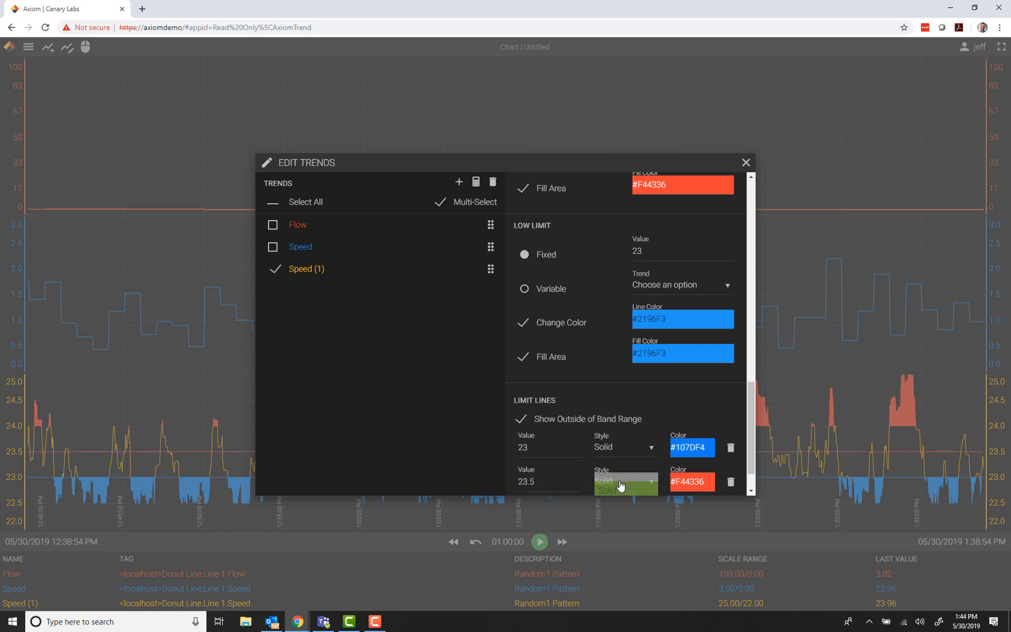
pyautogui.scroll(-1, 632, 473)
pyautogui.click(646, 459)
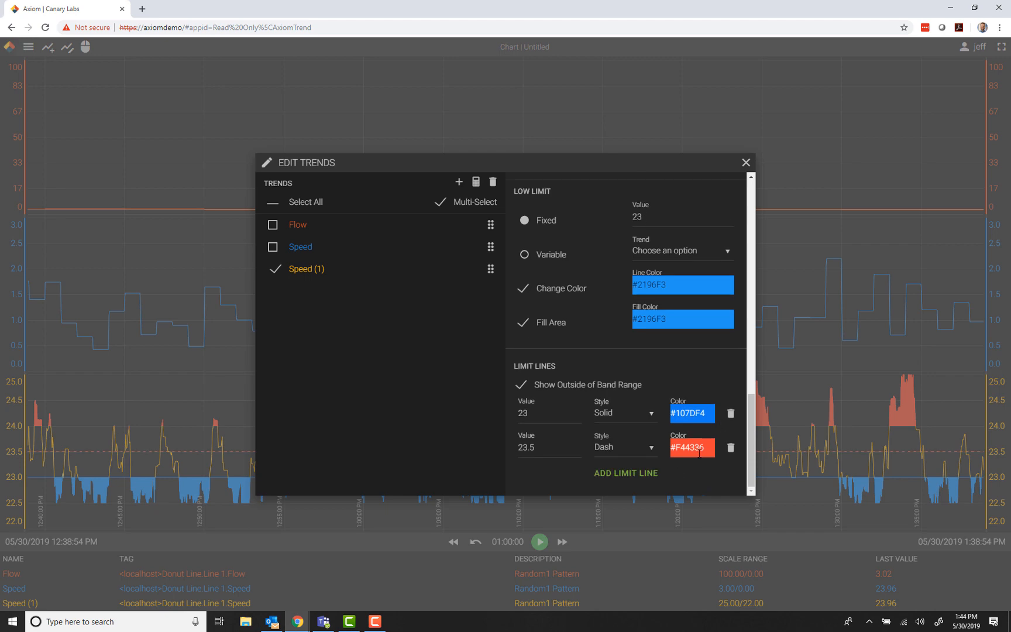
# Color the 23.5 limit line light blue, #12D1F4, and close the trend settings.
pyautogui.click(691, 447)
pyautogui.click(727, 468)
pyautogui.moveTo(728, 468); pyautogui.dragTo(725, 469)
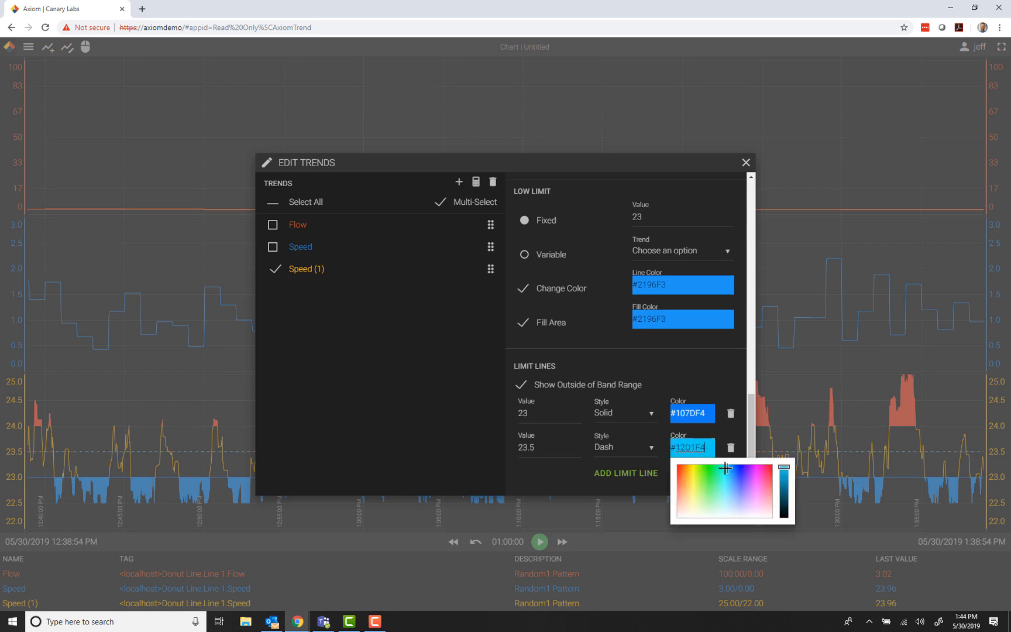
pyautogui.click(746, 162)
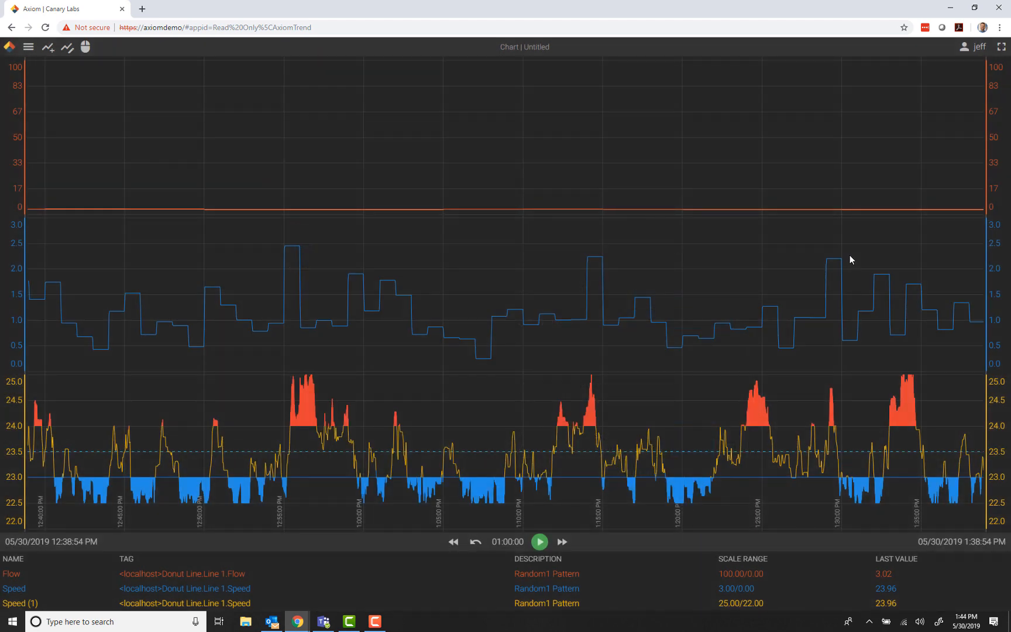
pyautogui.click(842, 309)
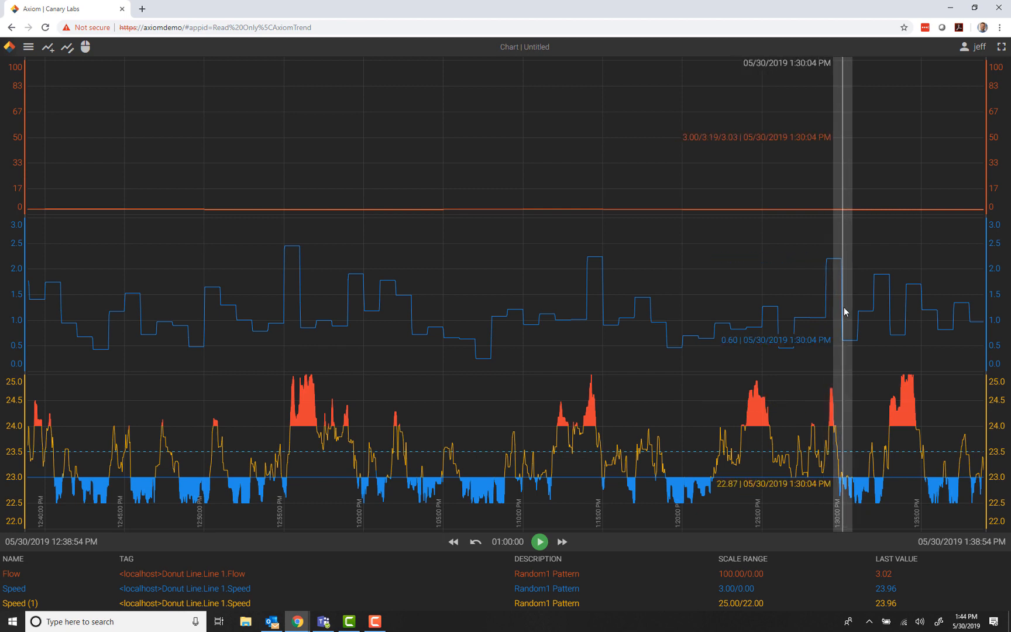
pyautogui.moveTo(837, 294); pyautogui.dragTo(94, 68)
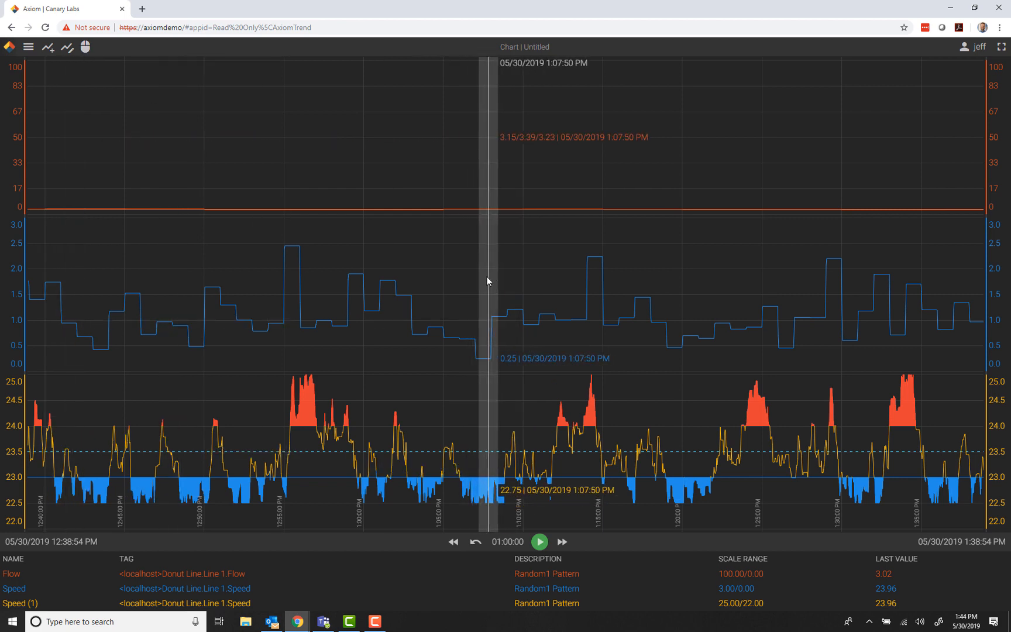
# Change the interface theme to Light in the user preferences and close them.
pyautogui.click(976, 51)
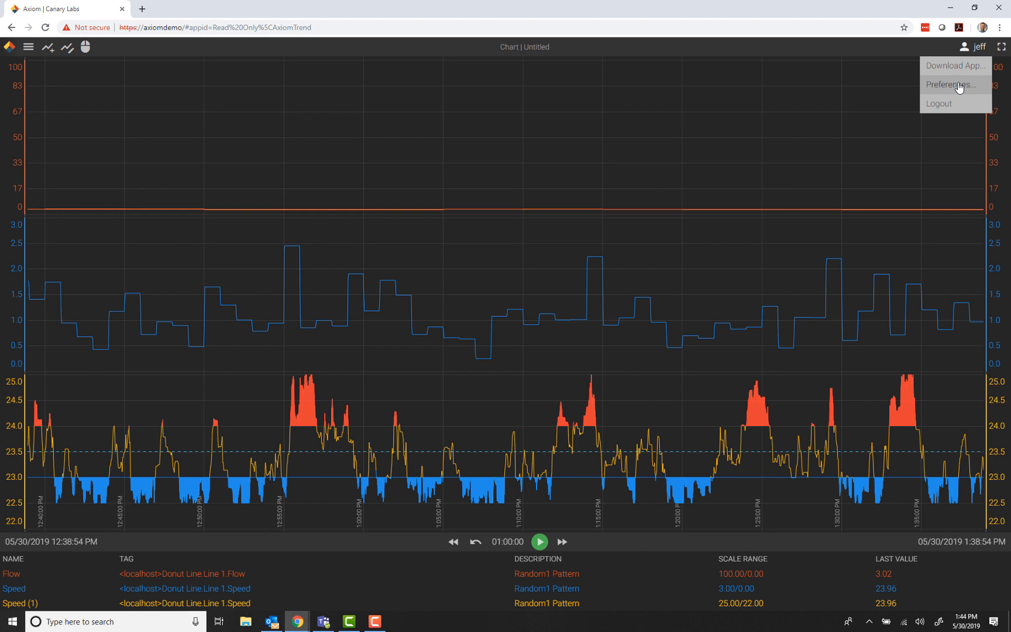
pyautogui.click(958, 88)
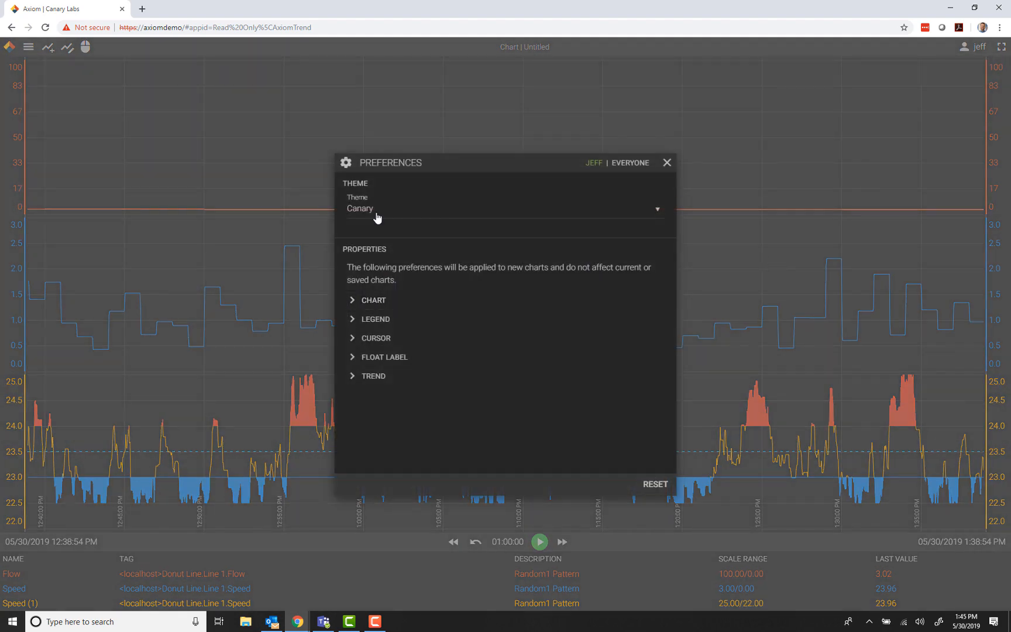
pyautogui.click(398, 210)
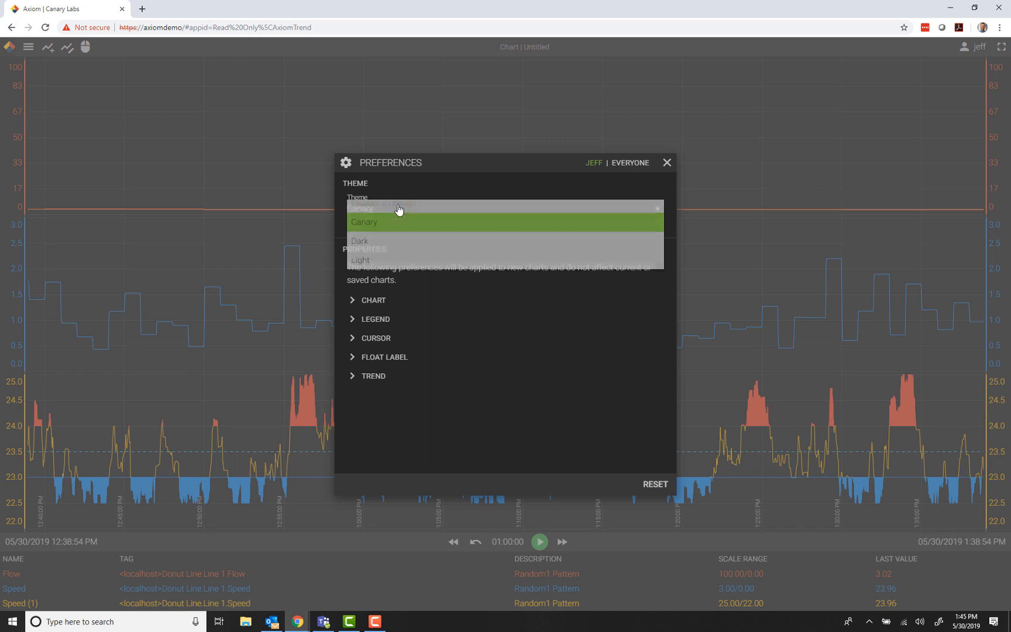
pyautogui.click(388, 267)
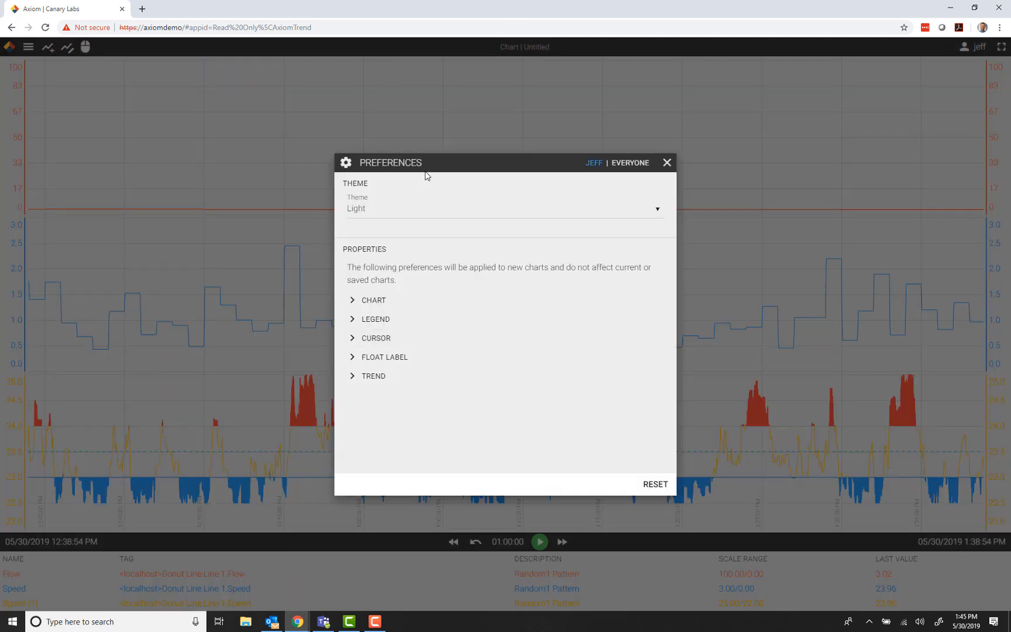
pyautogui.click(667, 163)
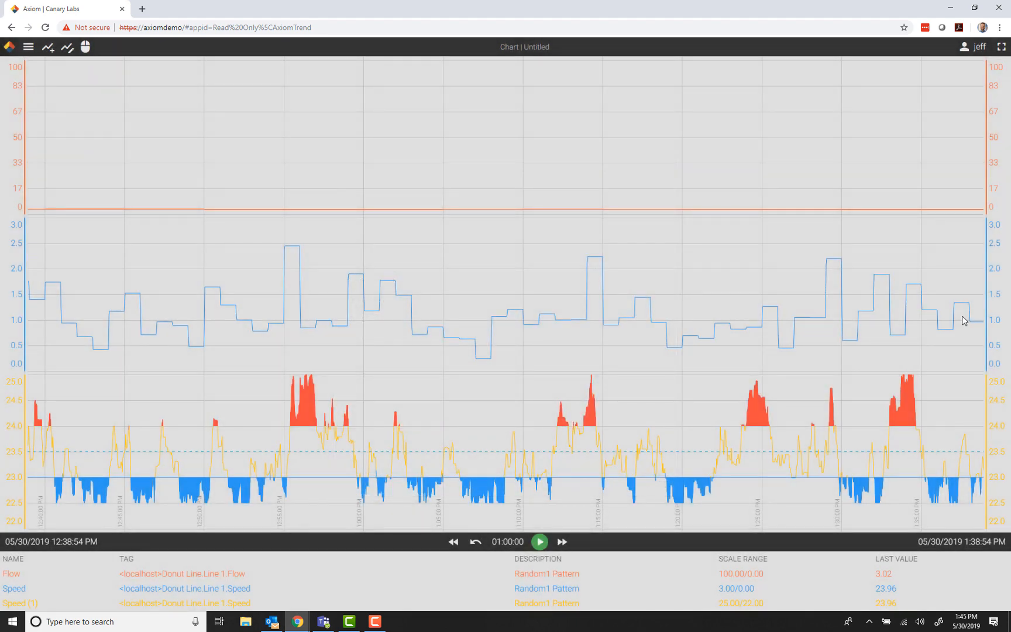
# Reopen the user preferences, change the theme to Canary, and close them.
pyautogui.click(973, 47)
pyautogui.click(947, 88)
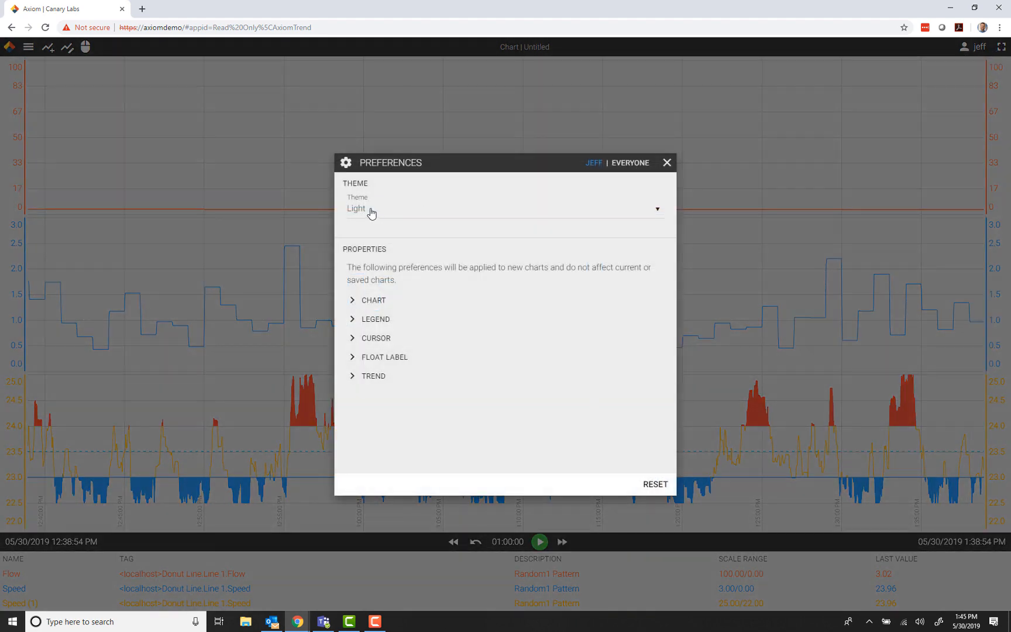
pyautogui.click(372, 210)
pyautogui.click(379, 235)
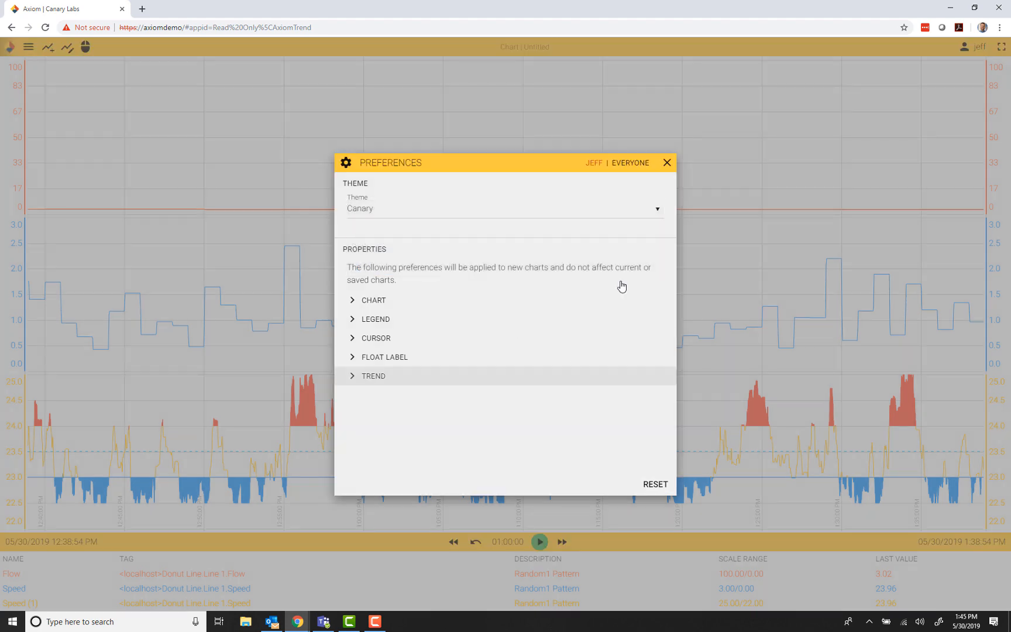
pyautogui.click(667, 163)
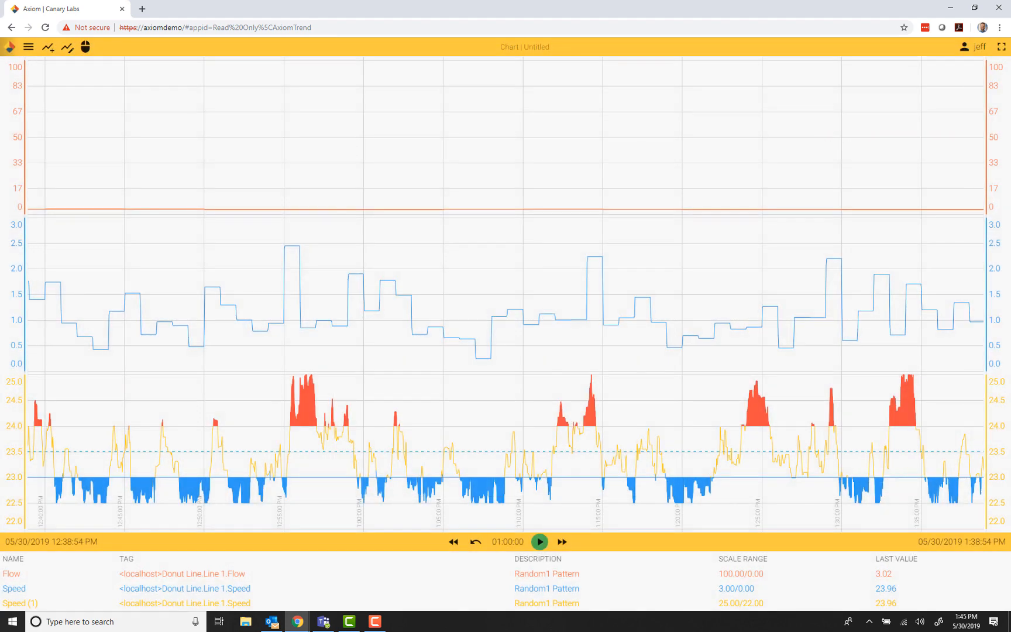
# In the chart preferences for new charts, set the chart duration to 30 minutes (00:30:00).
pyautogui.click(981, 48)
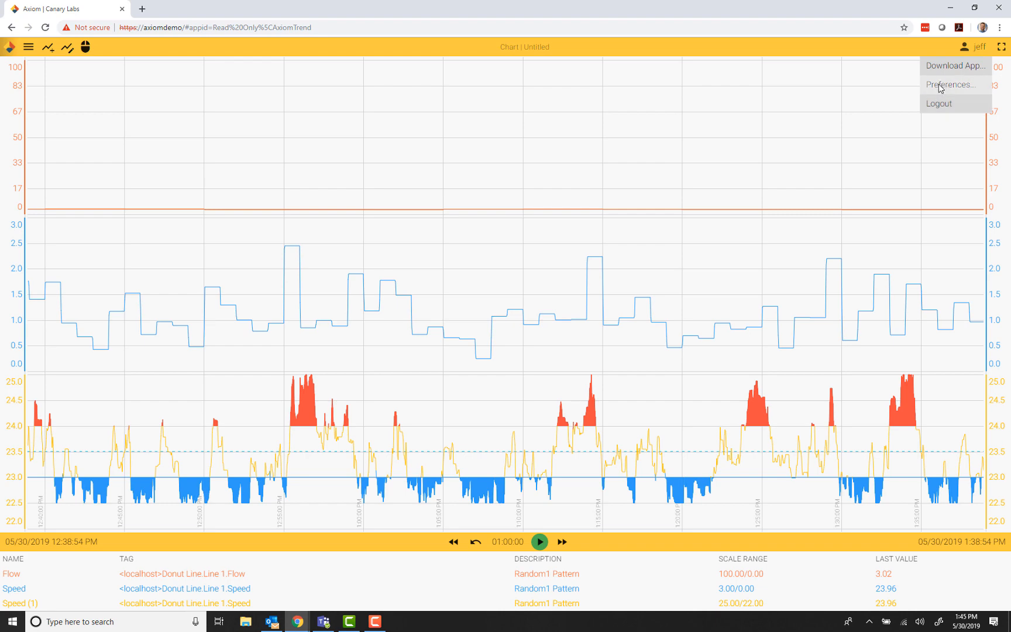
pyautogui.click(941, 88)
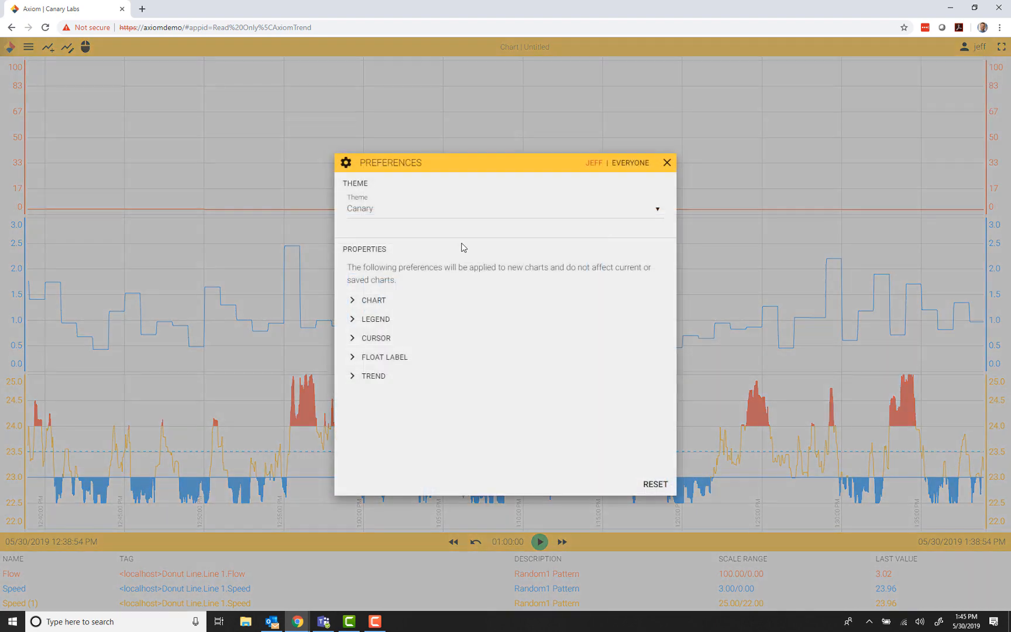
pyautogui.click(369, 300)
pyautogui.click(375, 217)
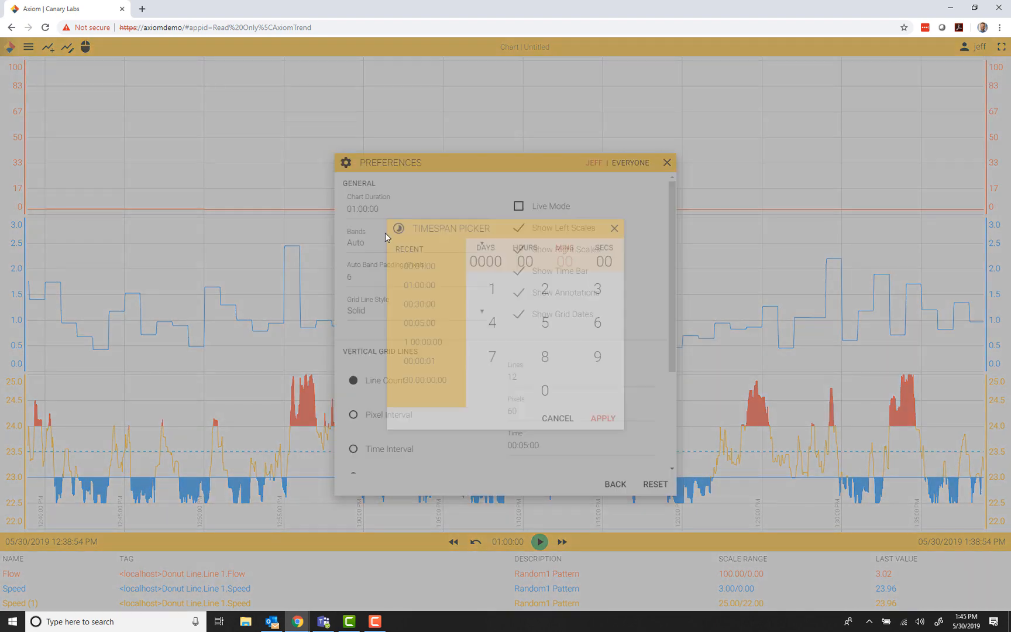
pyautogui.click(596, 294)
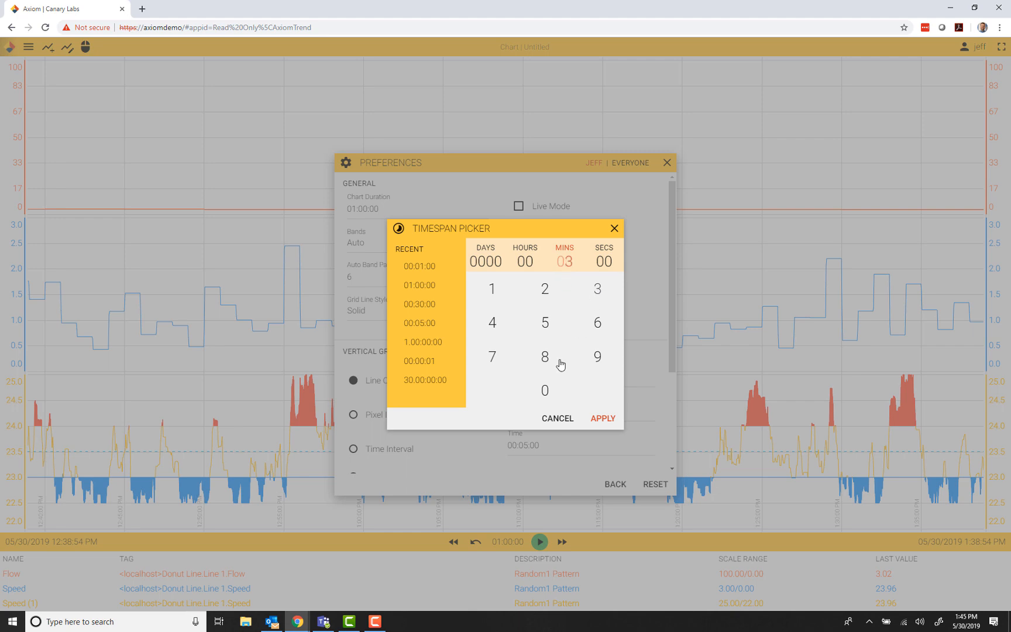
pyautogui.click(545, 389)
pyautogui.click(603, 418)
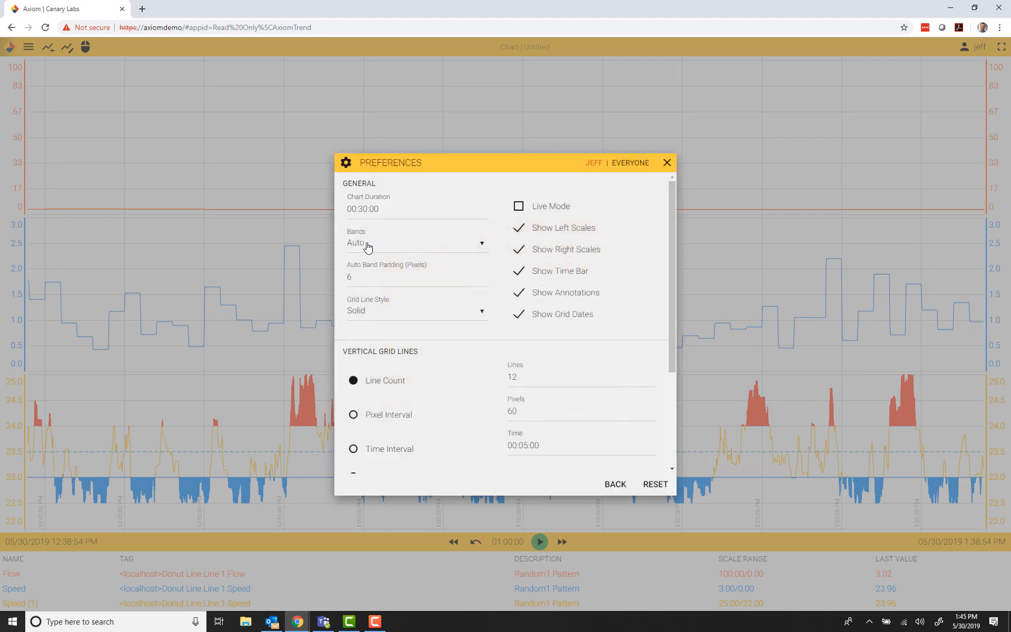
# Turn off the left scales, enable Live Mode, and set the vertical grid lines to None in the chart preferences.
pyautogui.click(518, 232)
pyautogui.click(519, 207)
pyautogui.scroll(-3, 541, 325)
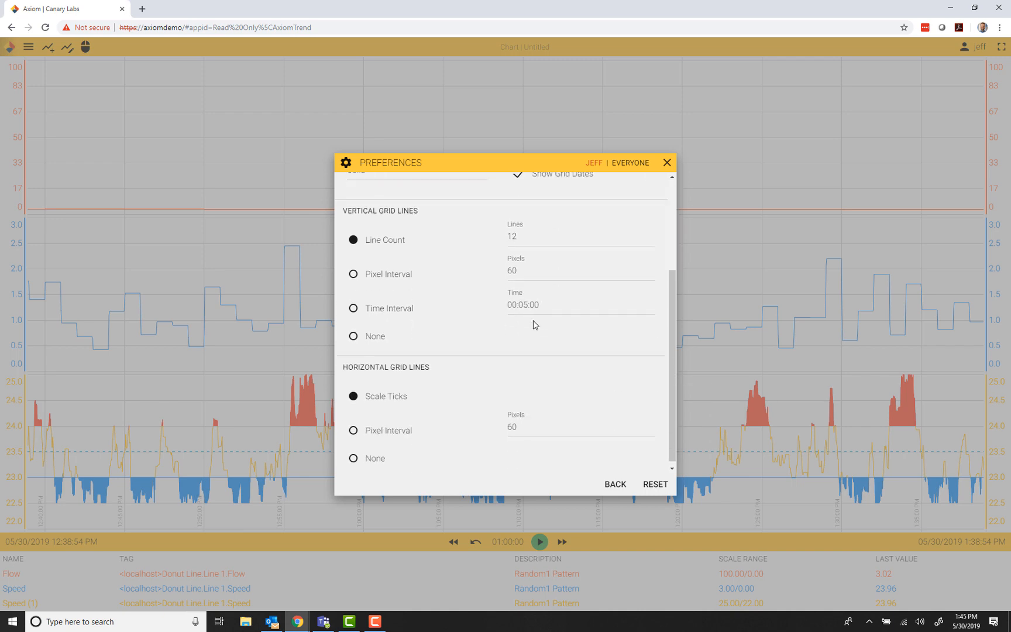
pyautogui.click(354, 333)
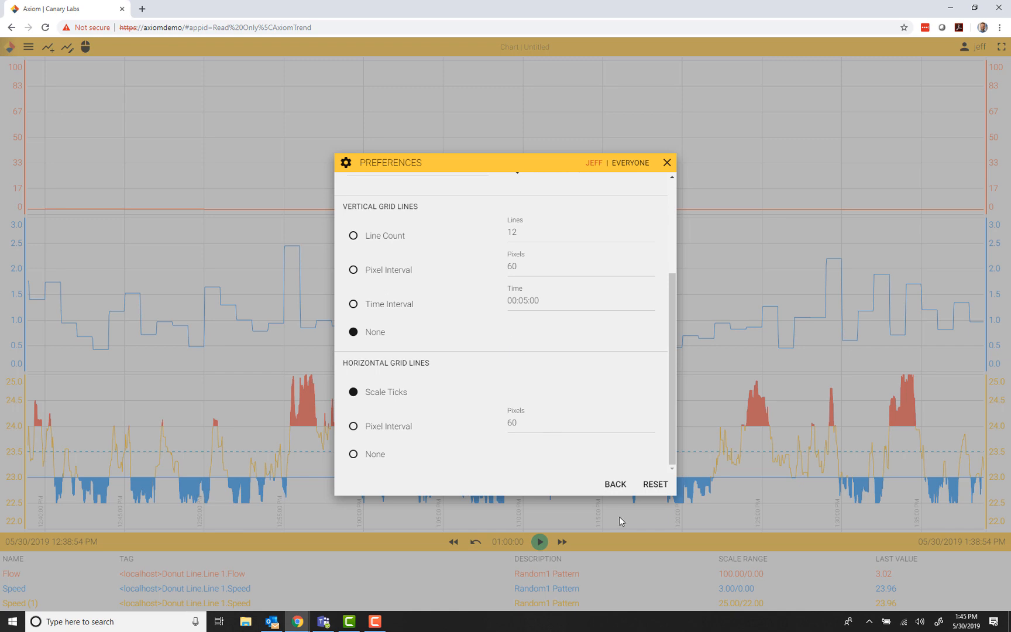
pyautogui.click(615, 484)
# In the legend preferences, set the display type to Key and disable the Tag, Description, and Scale Range attributes.
pyautogui.click(424, 322)
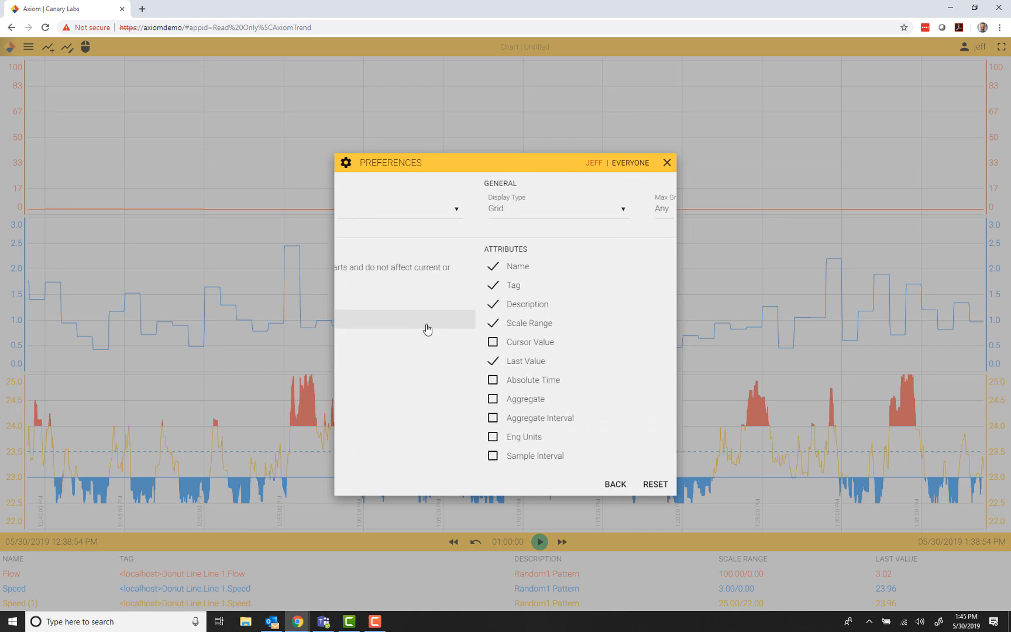
pyautogui.click(386, 209)
pyautogui.click(361, 229)
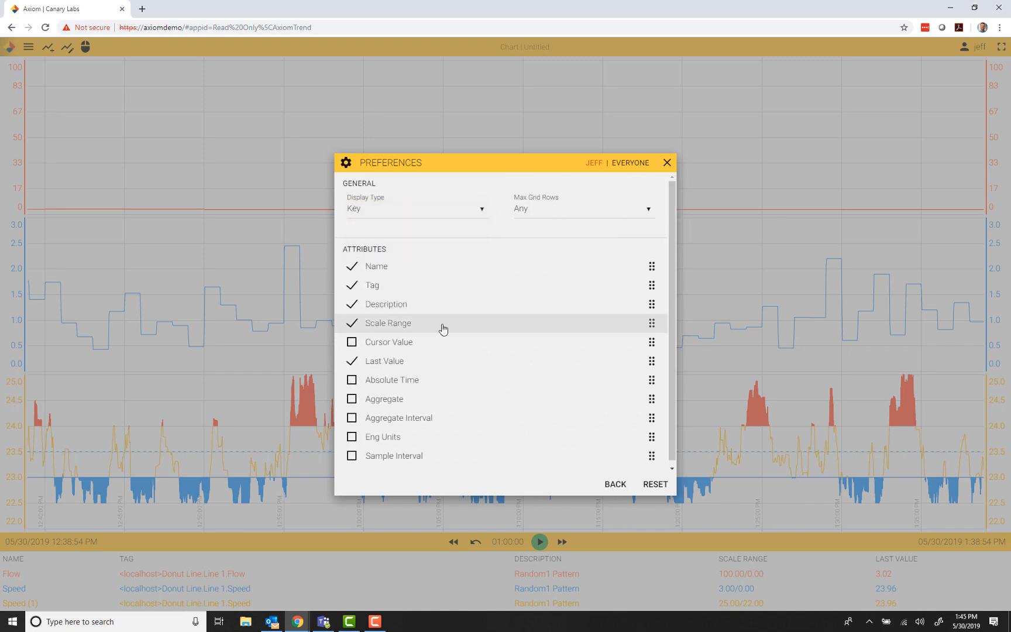
pyautogui.click(351, 286)
pyautogui.click(352, 305)
pyautogui.click(352, 324)
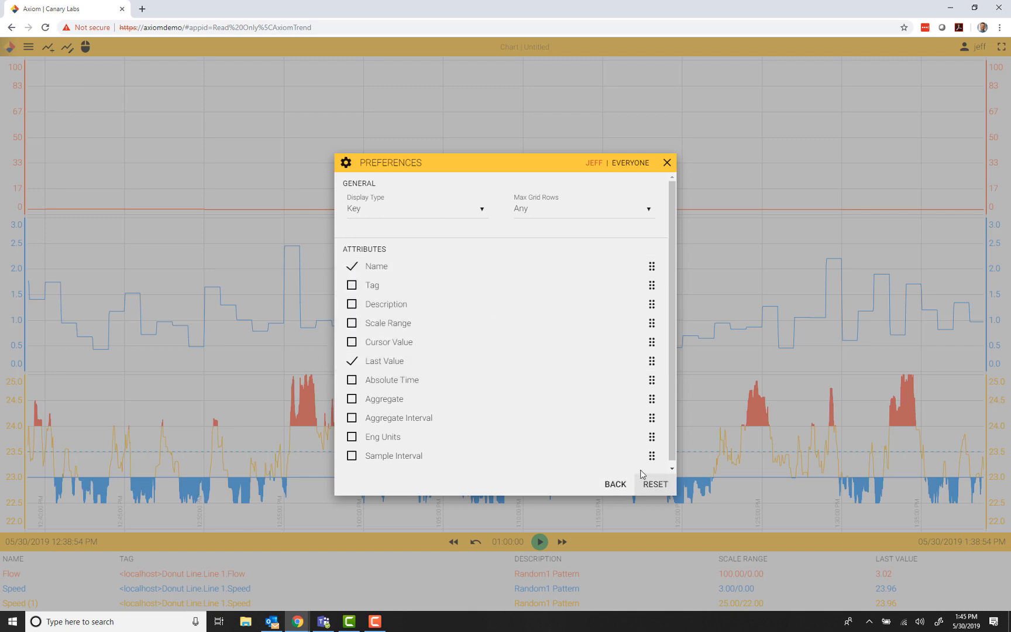
pyautogui.click(614, 483)
# Enable the Tag attribute in the cursor preferences for new charts and close the preferences.
pyautogui.click(470, 340)
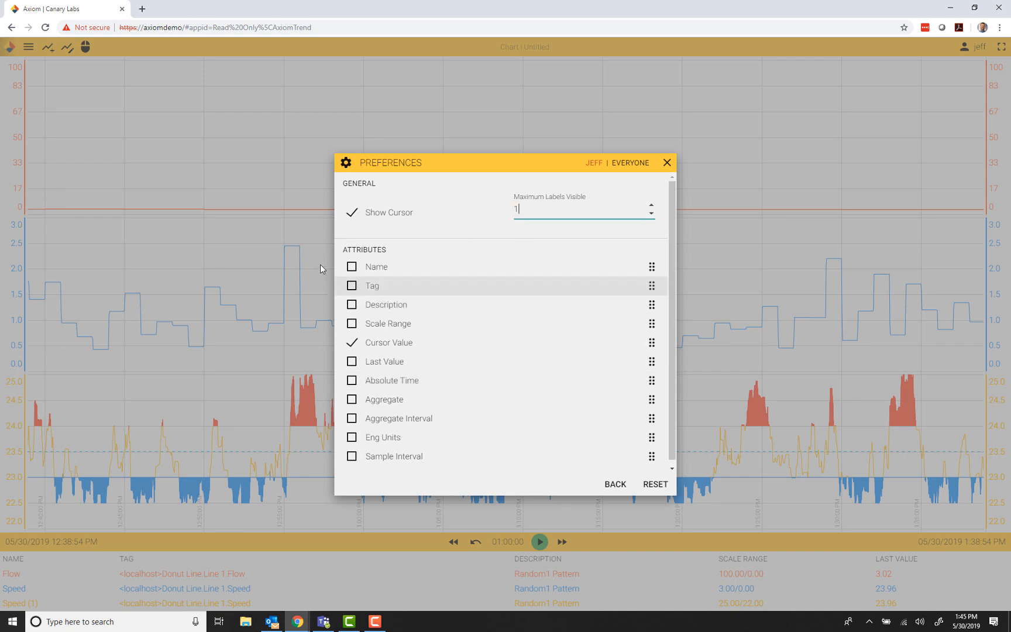
pyautogui.click(352, 285)
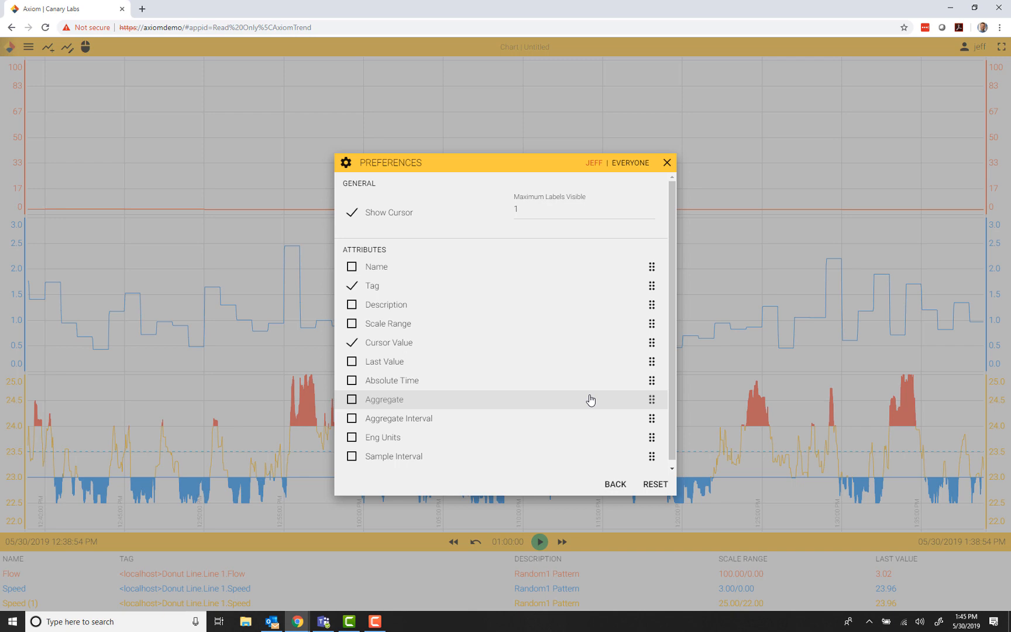
pyautogui.click(620, 484)
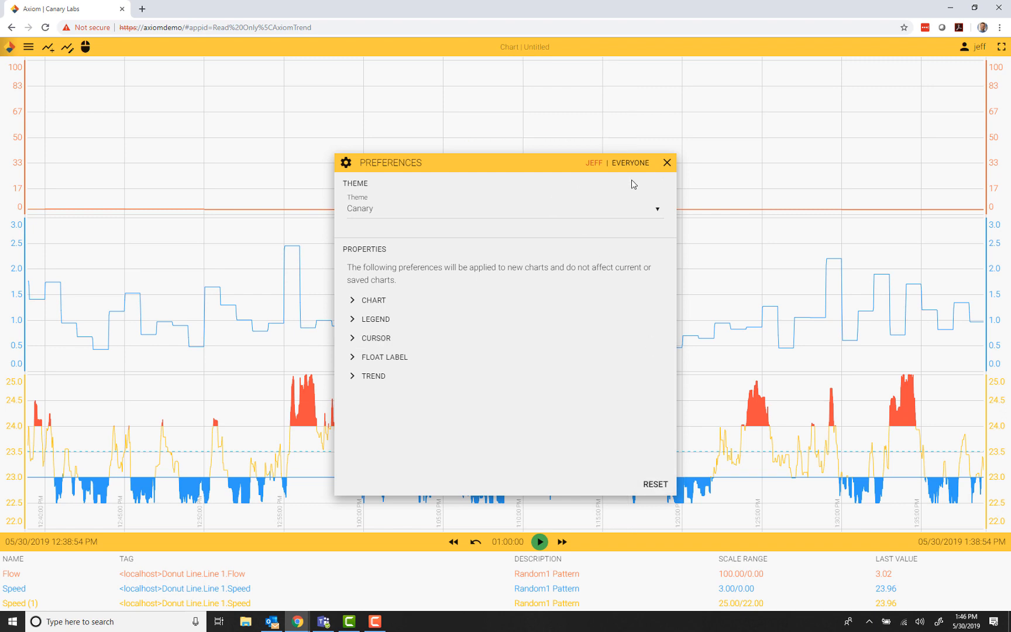
pyautogui.click(667, 162)
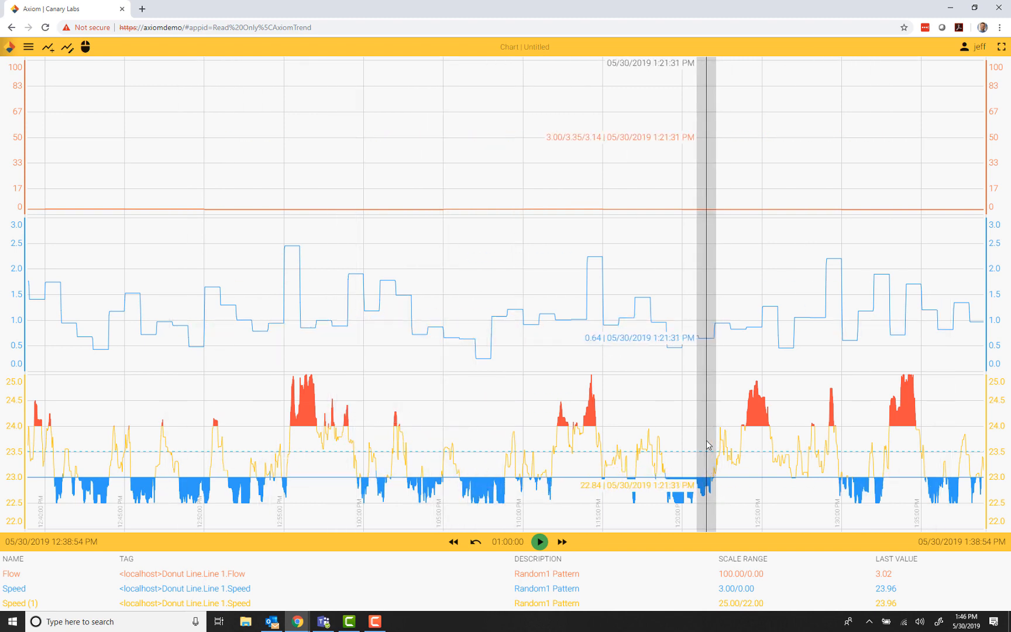
# Create a new blank chart.
pyautogui.click(28, 47)
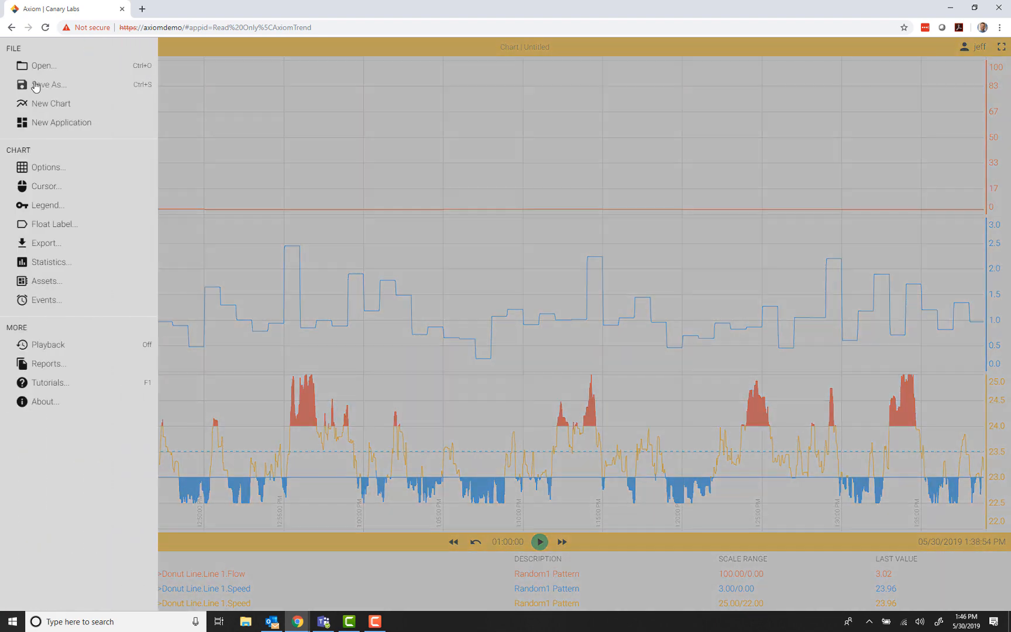
pyautogui.click(56, 108)
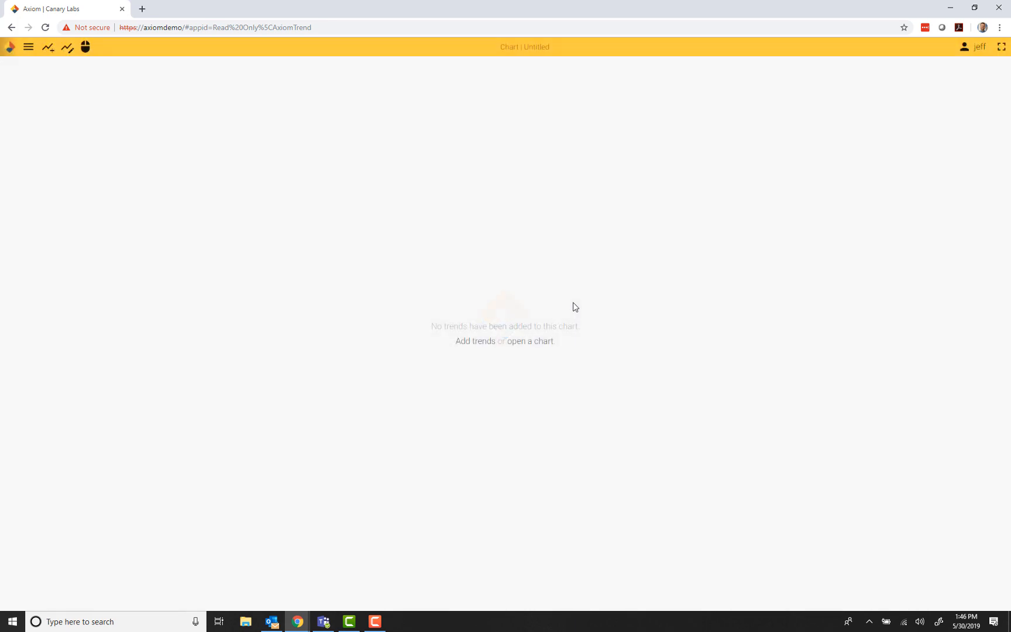
# Start adding asset trends to the blank chart and choose the Donut Line view to list its asset types.
pyautogui.click(28, 54)
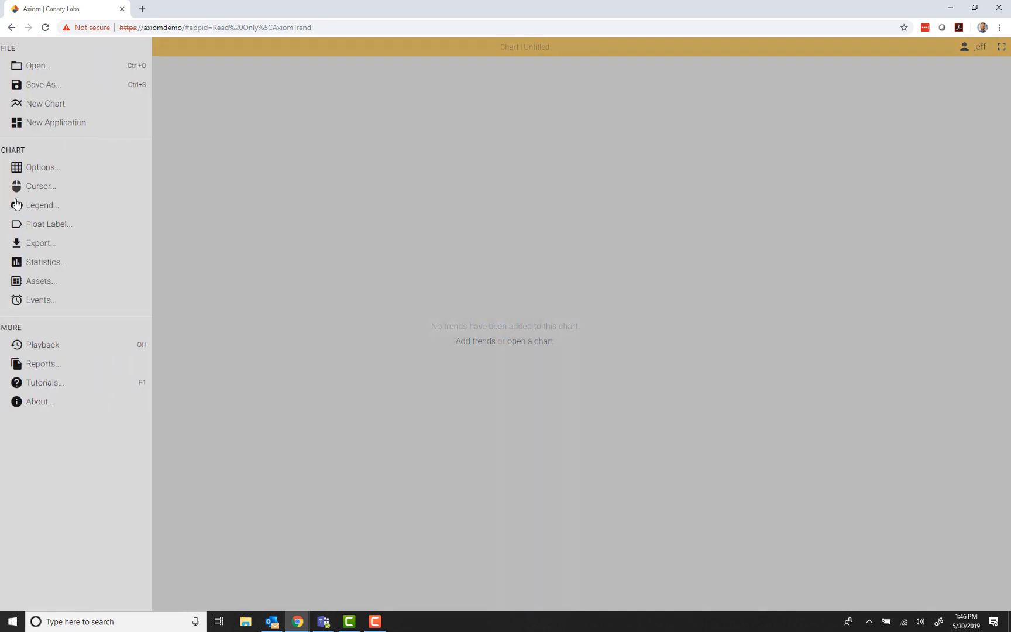
pyautogui.click(52, 284)
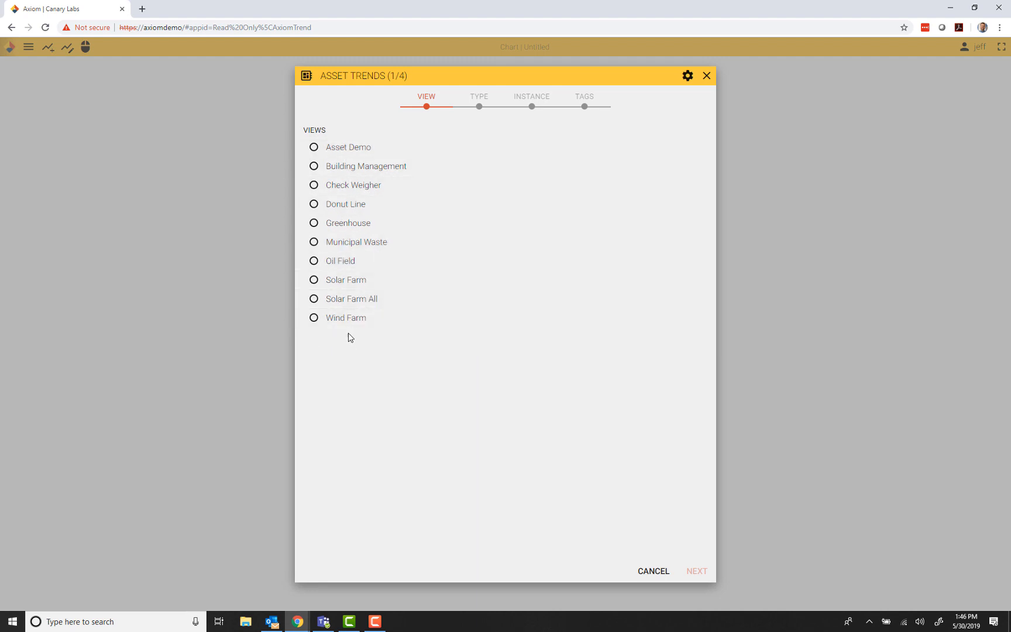
pyautogui.click(339, 209)
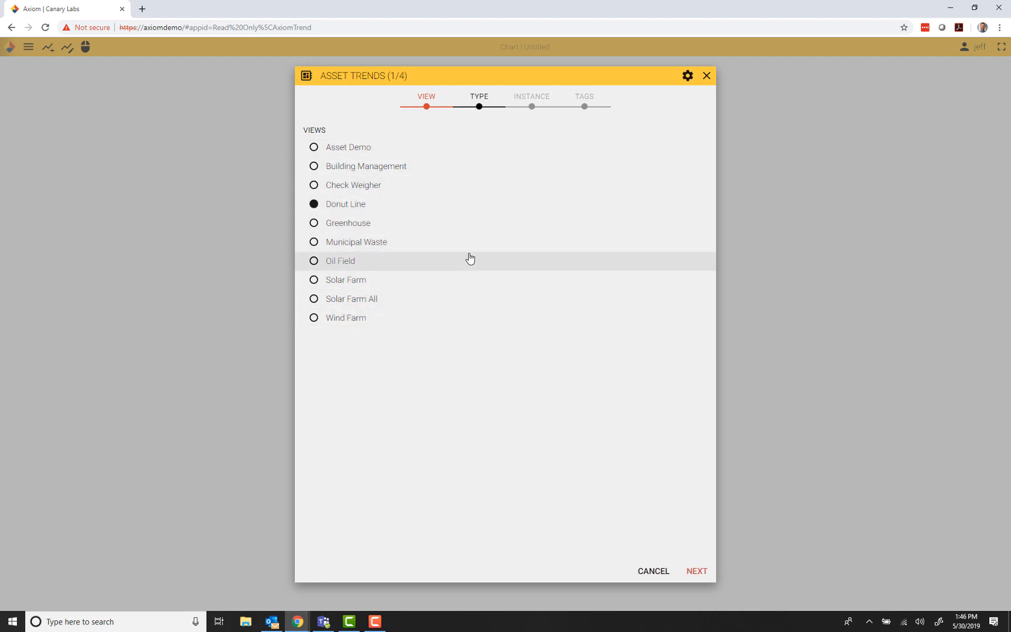
pyautogui.click(689, 573)
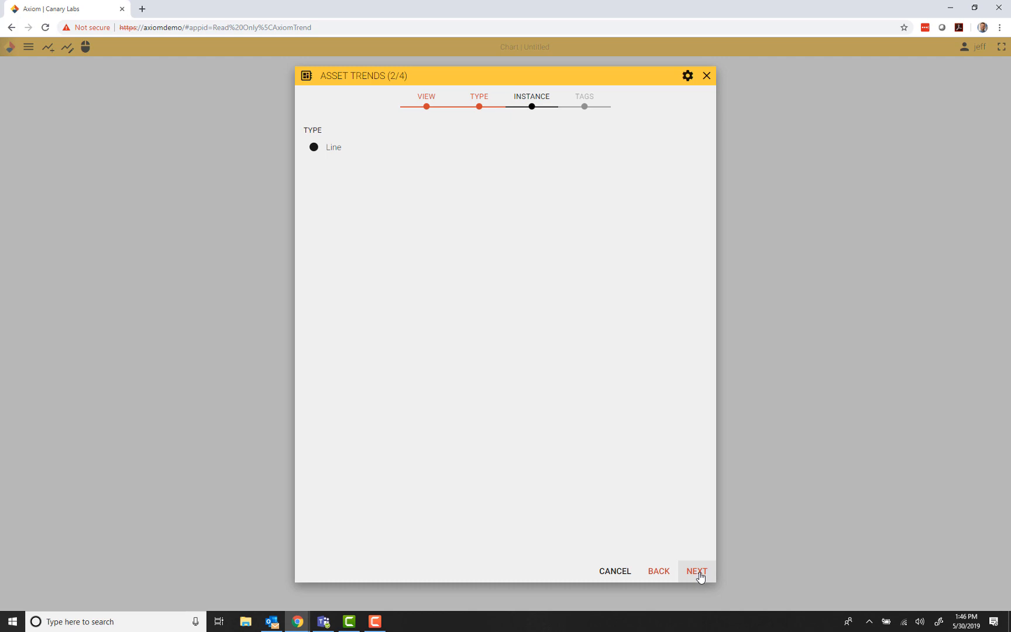
# Choose the Oil Field view instead to check its asset types, and return to the list of views.
pyautogui.click(660, 572)
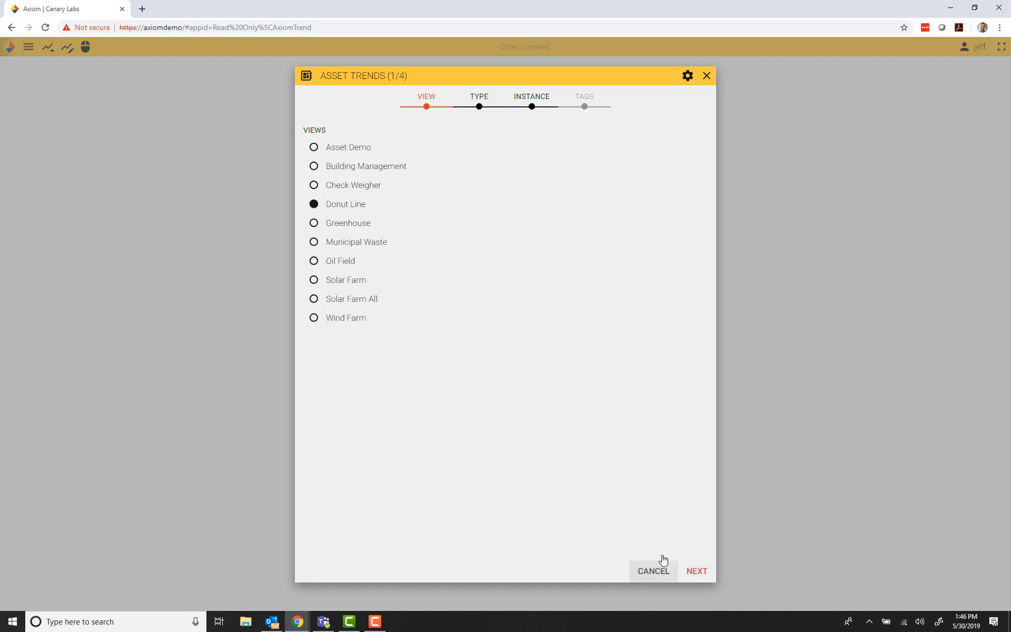
pyautogui.click(324, 261)
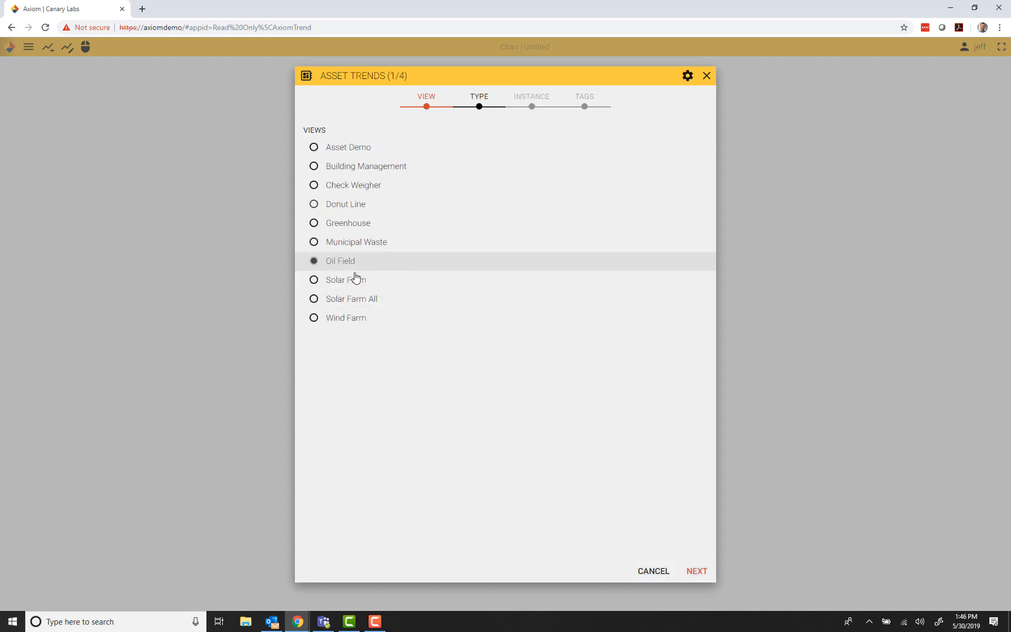
pyautogui.click(699, 573)
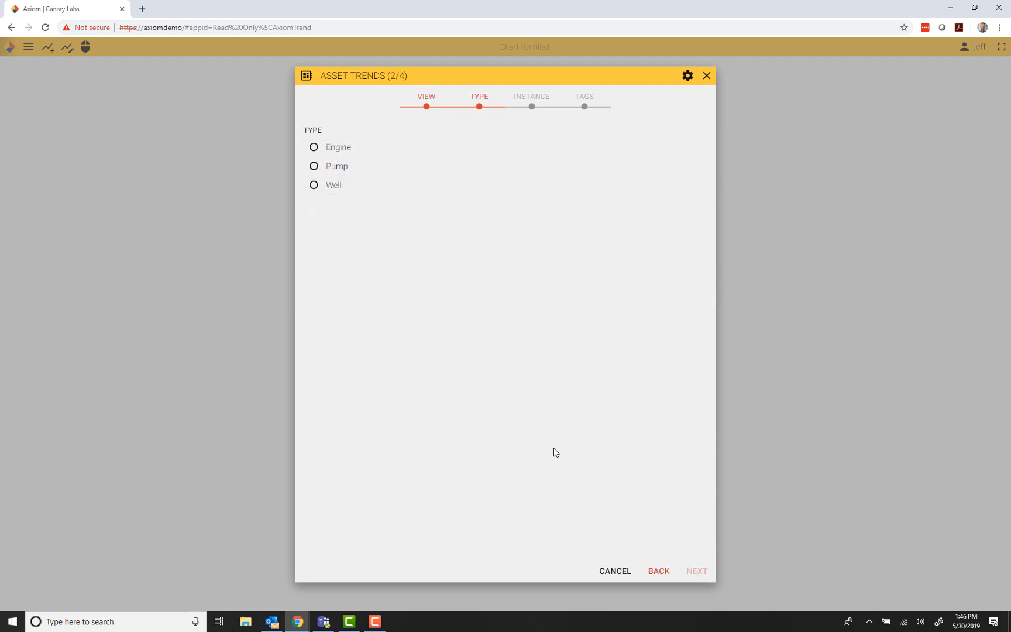
pyautogui.click(649, 578)
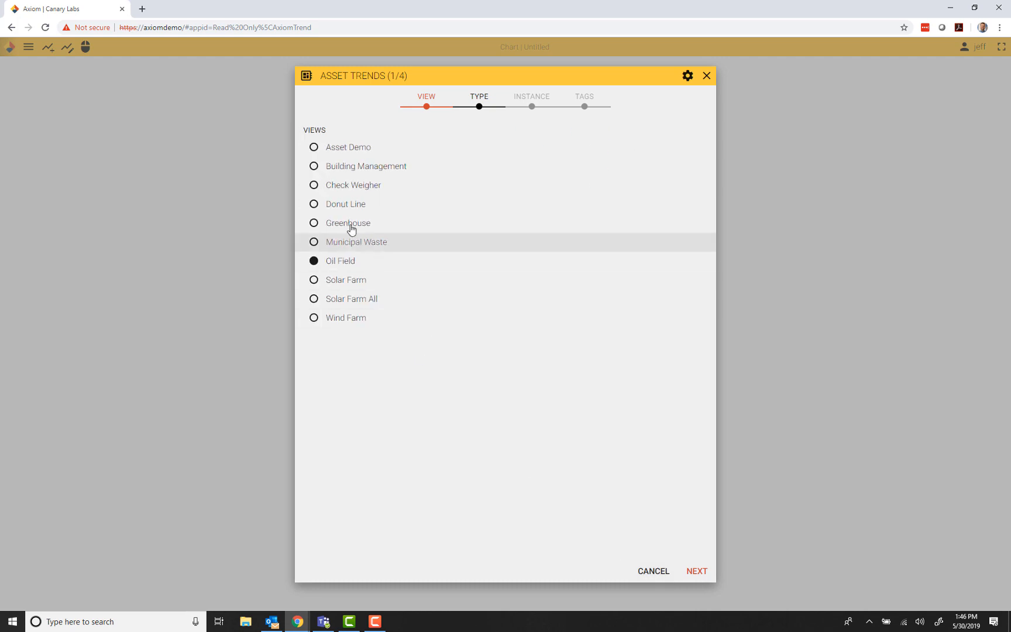
# Choose the Donut Line view with the Line asset type and select the Line 1 and Line 2 instances.
pyautogui.click(344, 205)
pyautogui.click(699, 572)
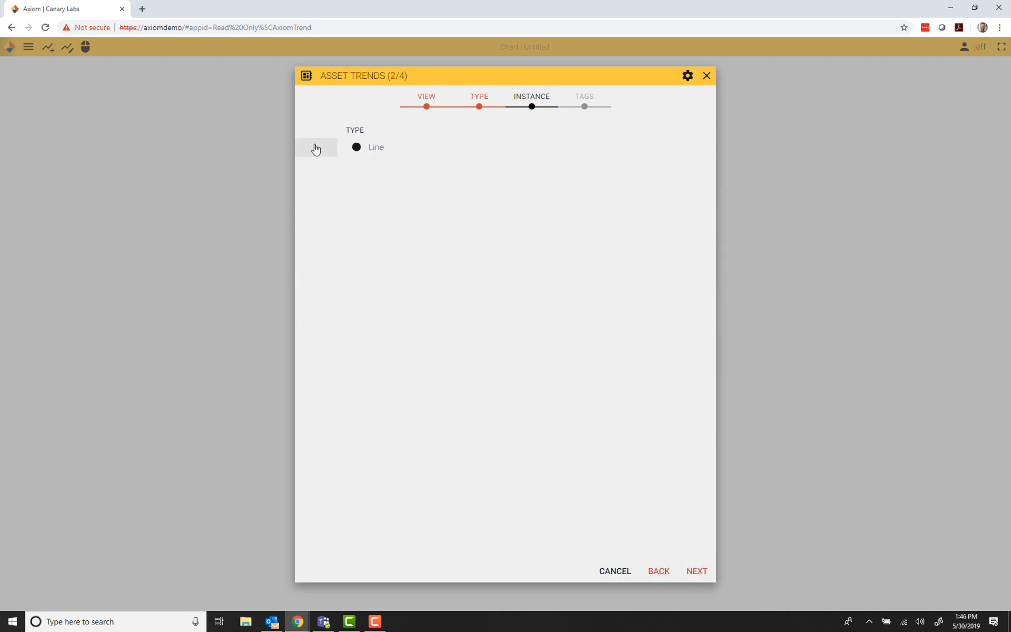
pyautogui.click(692, 574)
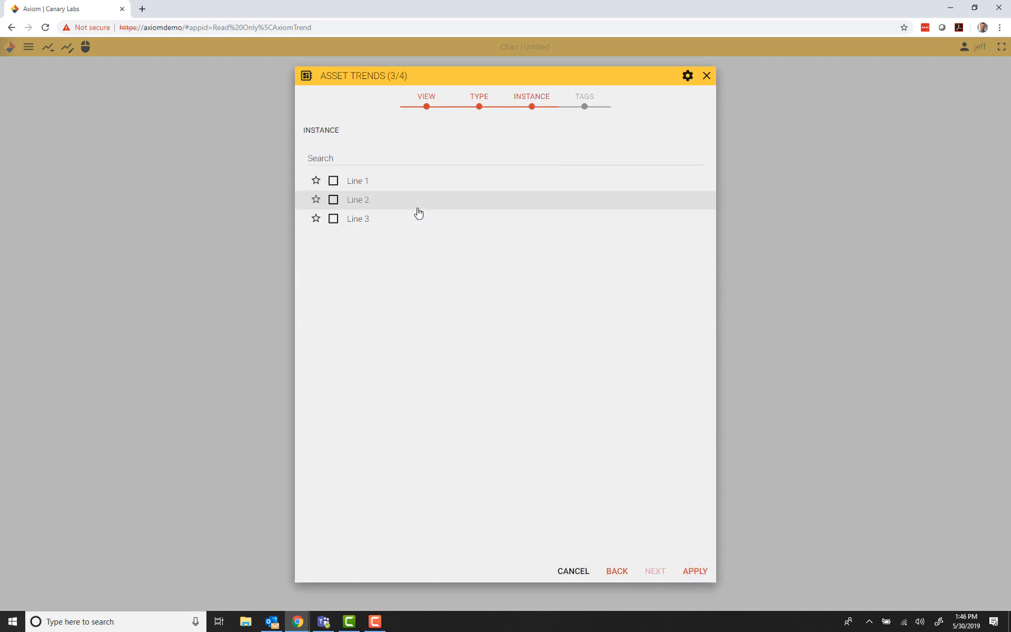
pyautogui.click(333, 179)
pyautogui.click(333, 200)
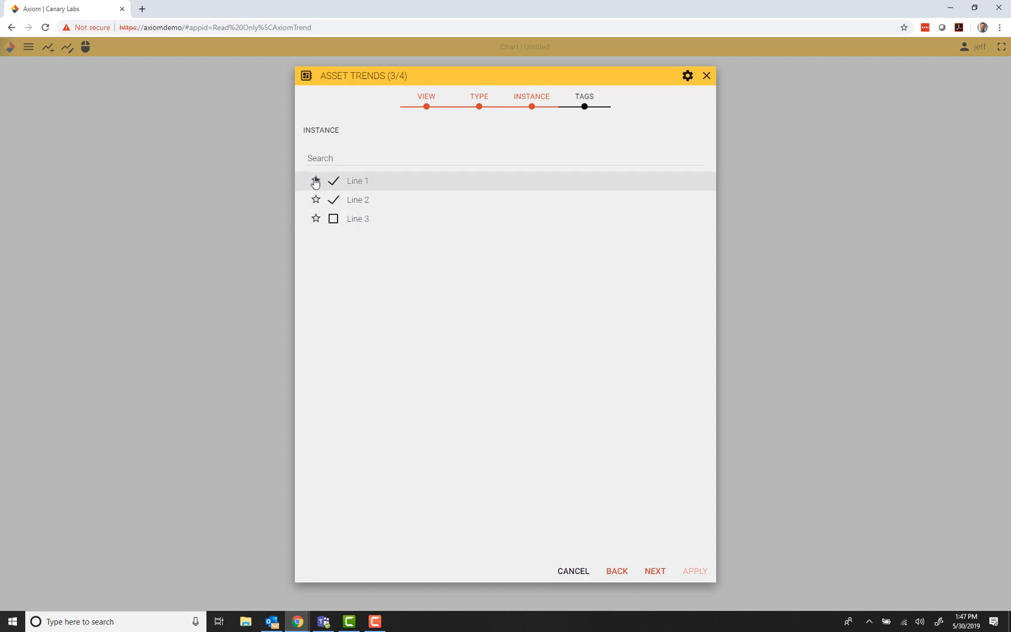
pyautogui.click(657, 571)
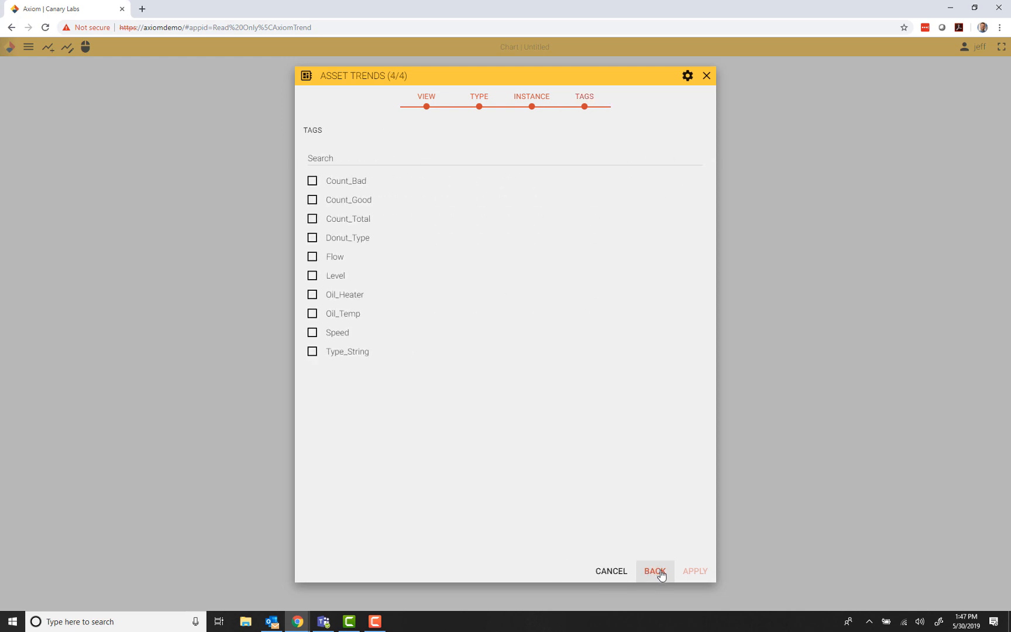
# Select the Flow, Speed and Level tags for the chosen lines and apply the asset trends to the chart.
pyautogui.click(312, 257)
pyautogui.click(313, 332)
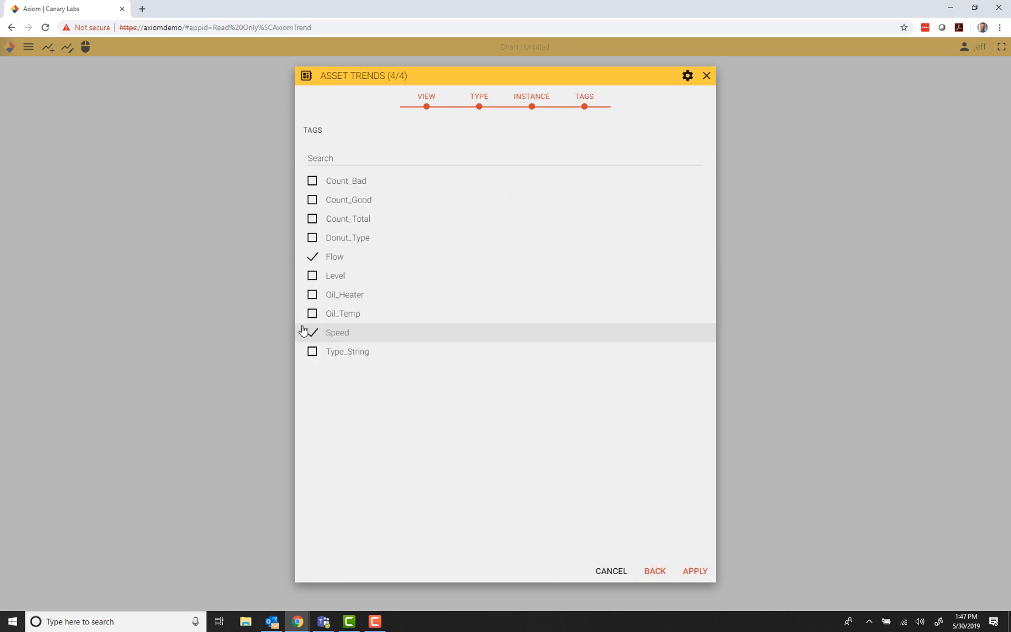
pyautogui.click(314, 280)
pyautogui.click(695, 571)
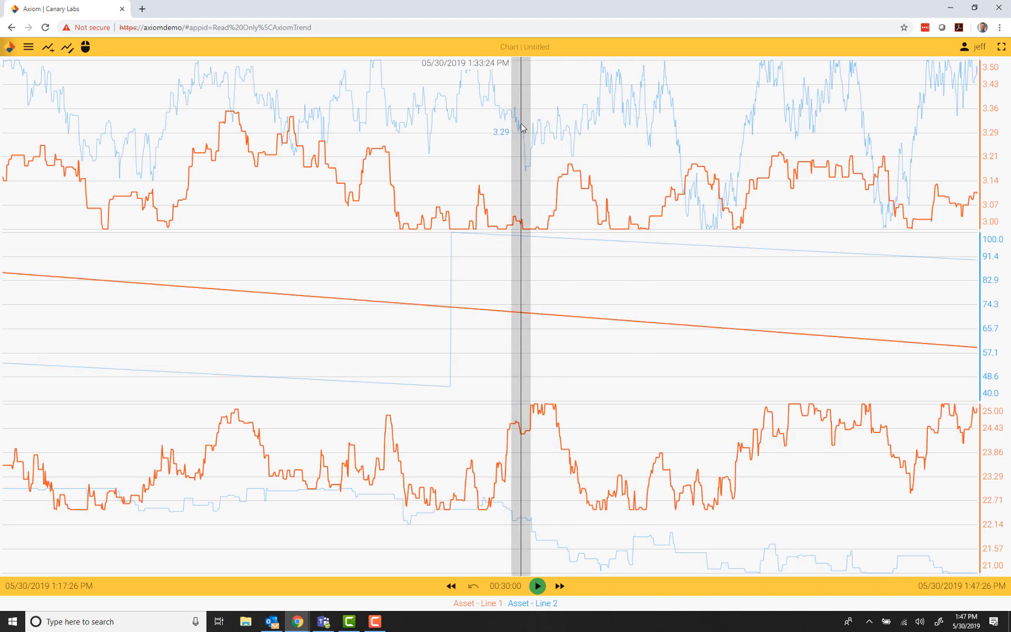
# In the cursor options, set the maximum visible labels to 2 and enable the Tag attribute.
pyautogui.click(34, 47)
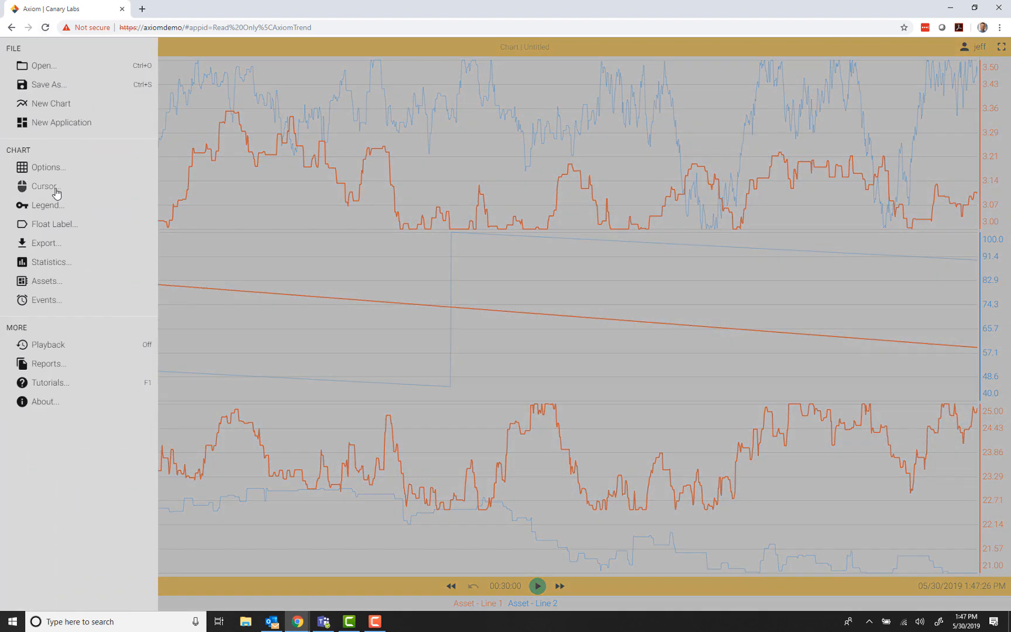
pyautogui.click(57, 191)
pyautogui.click(571, 217)
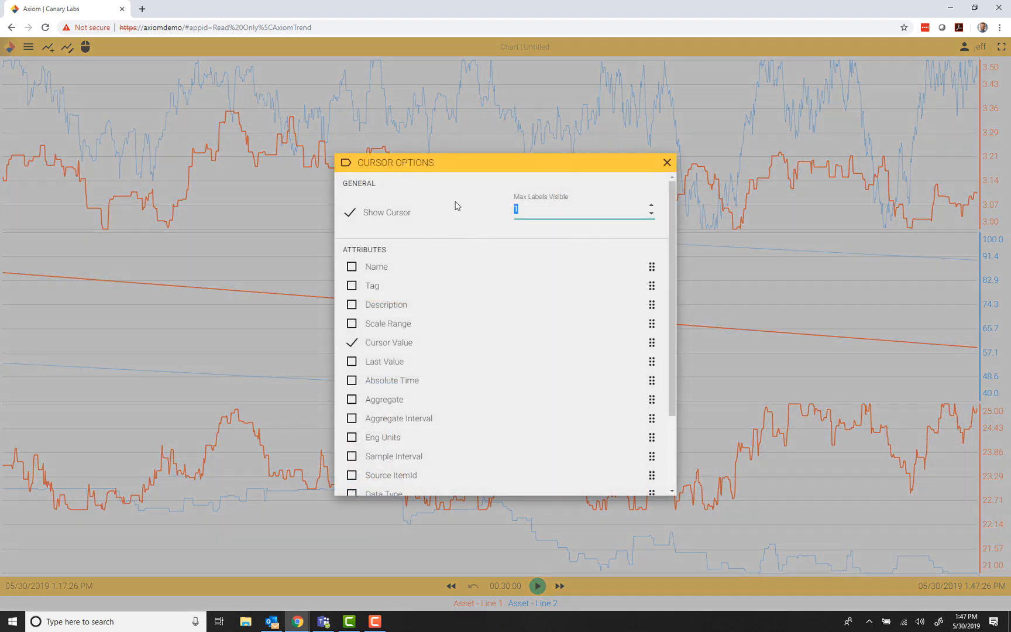
pyautogui.write('2')
pyautogui.click(356, 287)
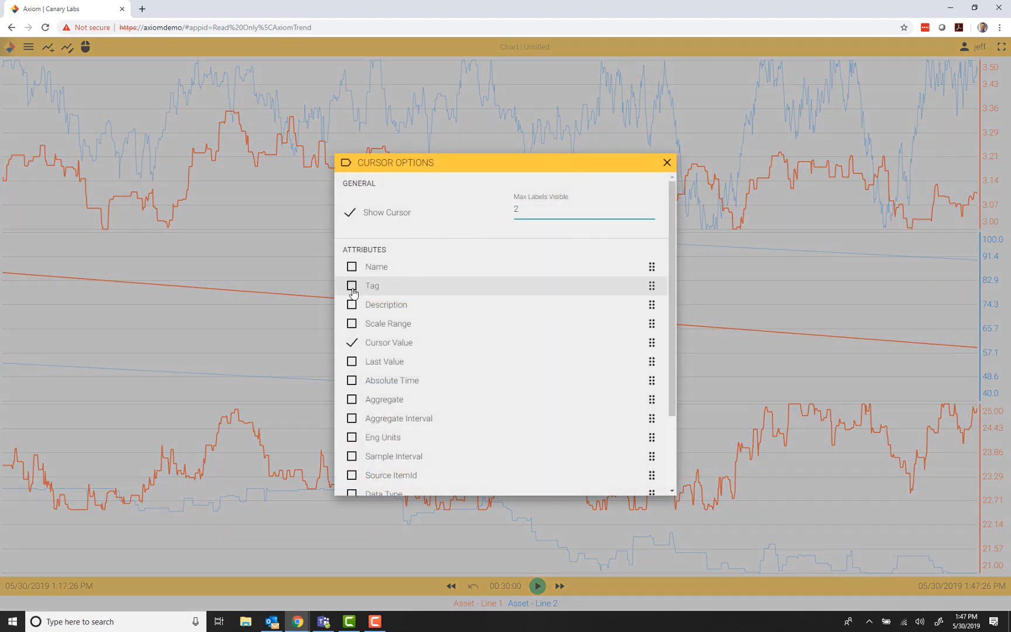
pyautogui.click(668, 164)
# Inspect the cursor labels of the two lines at different times across the Flow and Level trends.
pyautogui.click(474, 151)
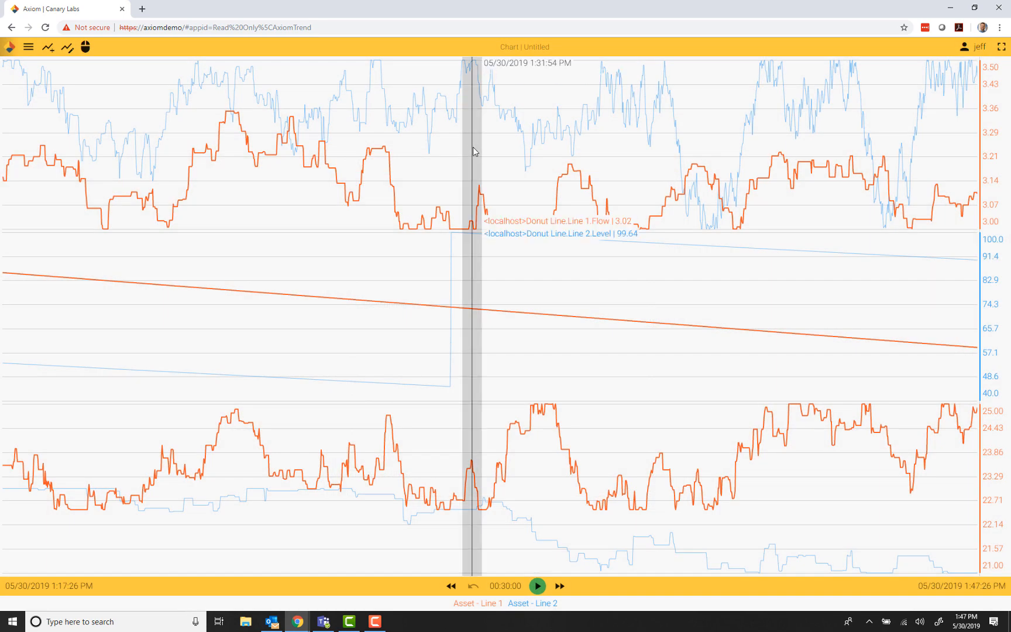
pyautogui.moveTo(473, 151); pyautogui.dragTo(506, 151)
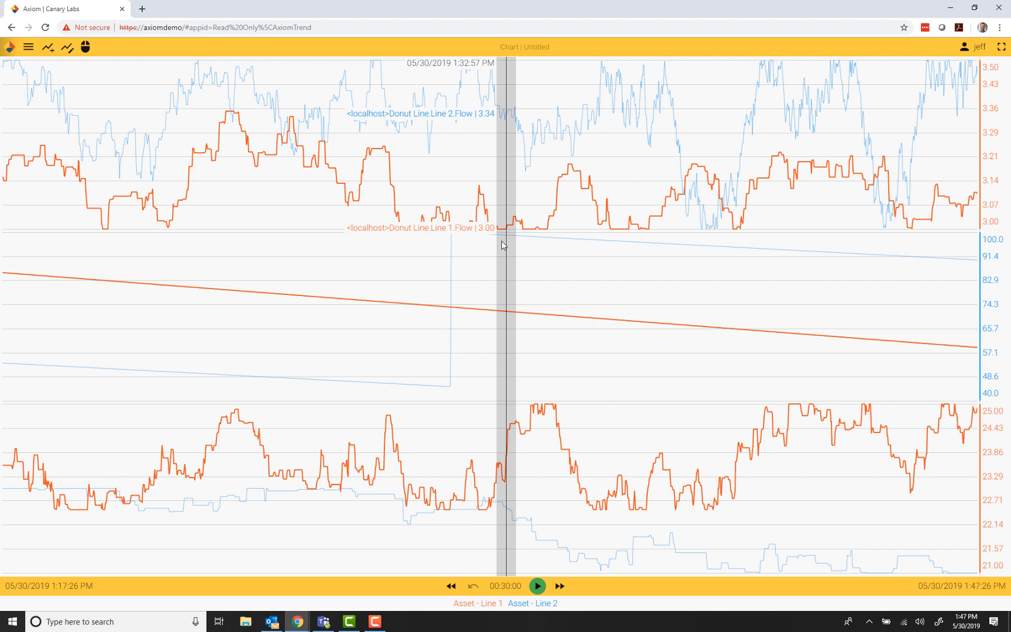
pyautogui.click(505, 273)
pyautogui.moveTo(505, 274); pyautogui.dragTo(28, 52)
# Add the Line 3 instance to the chart's asset trends and apply the change.
pyautogui.click(27, 52)
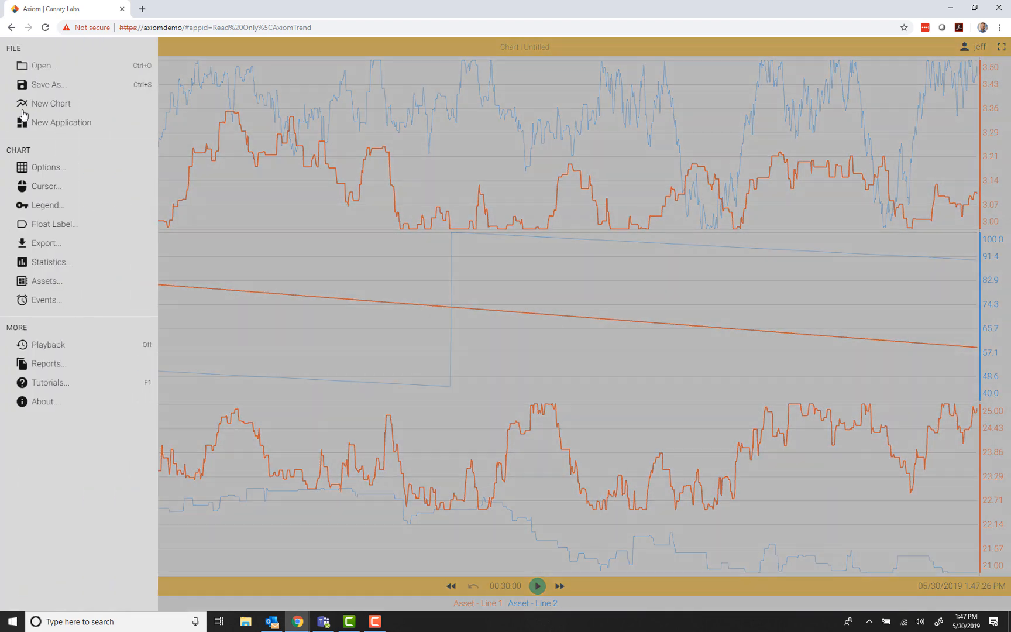
pyautogui.click(49, 282)
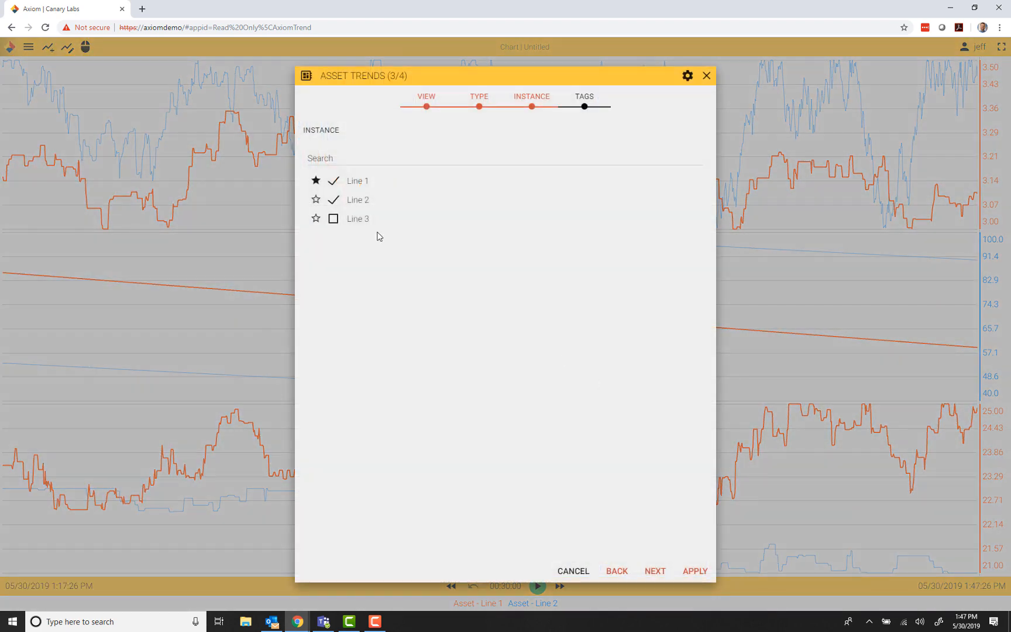
pyautogui.click(333, 219)
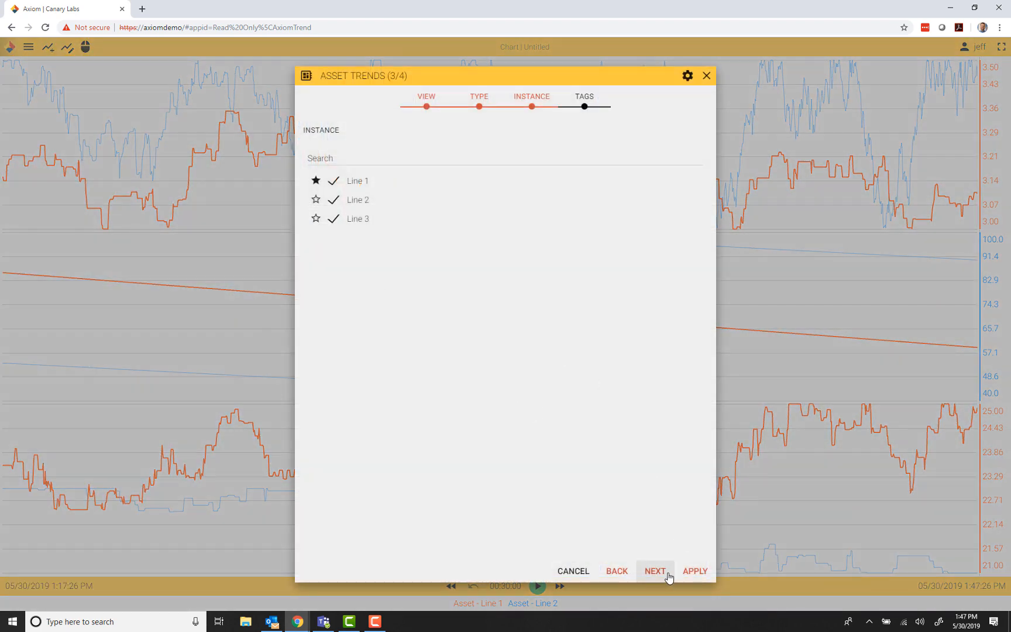
pyautogui.click(695, 571)
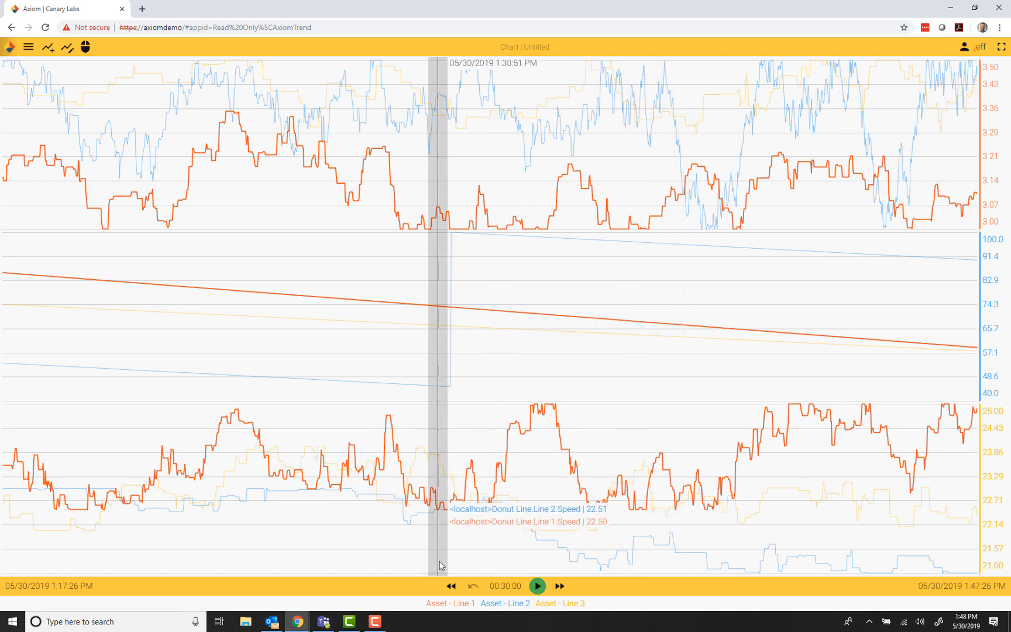
# Set the chart's timespan to 8 hours.
pyautogui.click(507, 586)
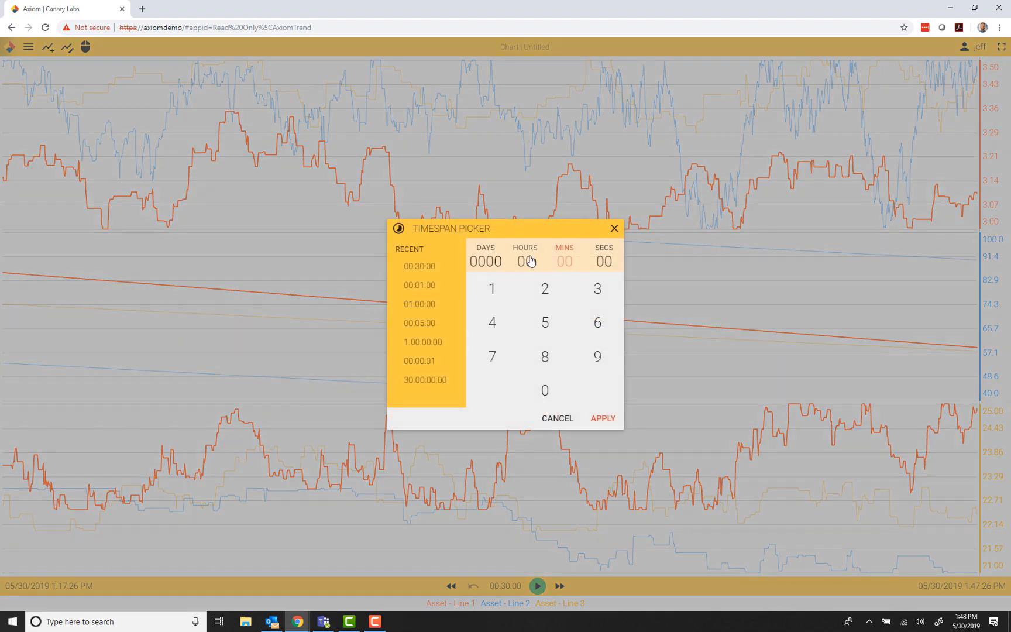
pyautogui.click(544, 358)
pyautogui.click(602, 418)
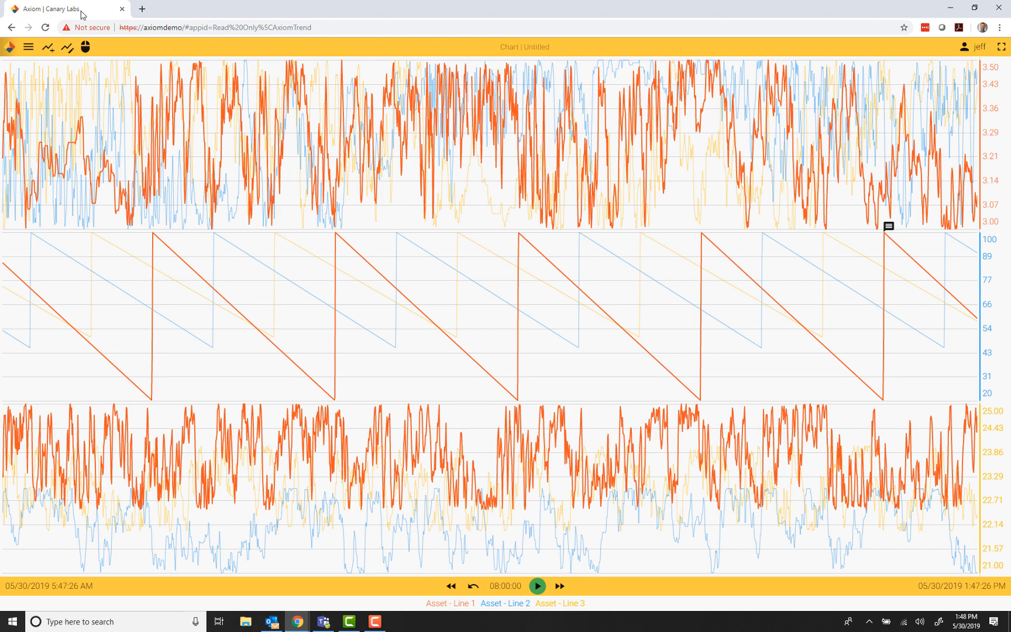
# Star Line 3 as the highlighted instance in the asset trends, apply it, and check the cursor values on the chart.
pyautogui.click(28, 48)
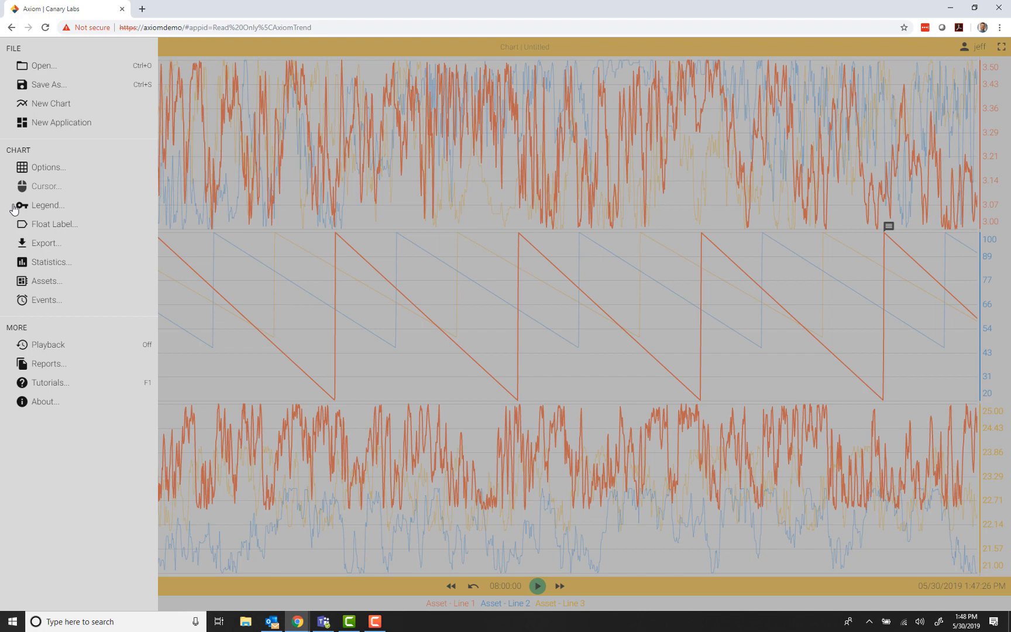
pyautogui.click(47, 281)
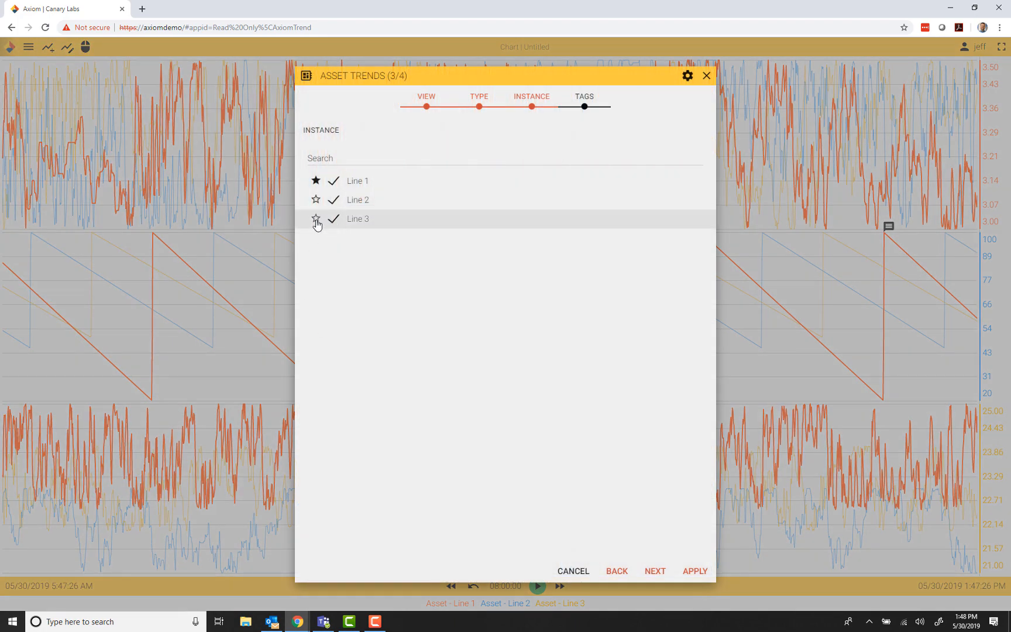
pyautogui.click(316, 219)
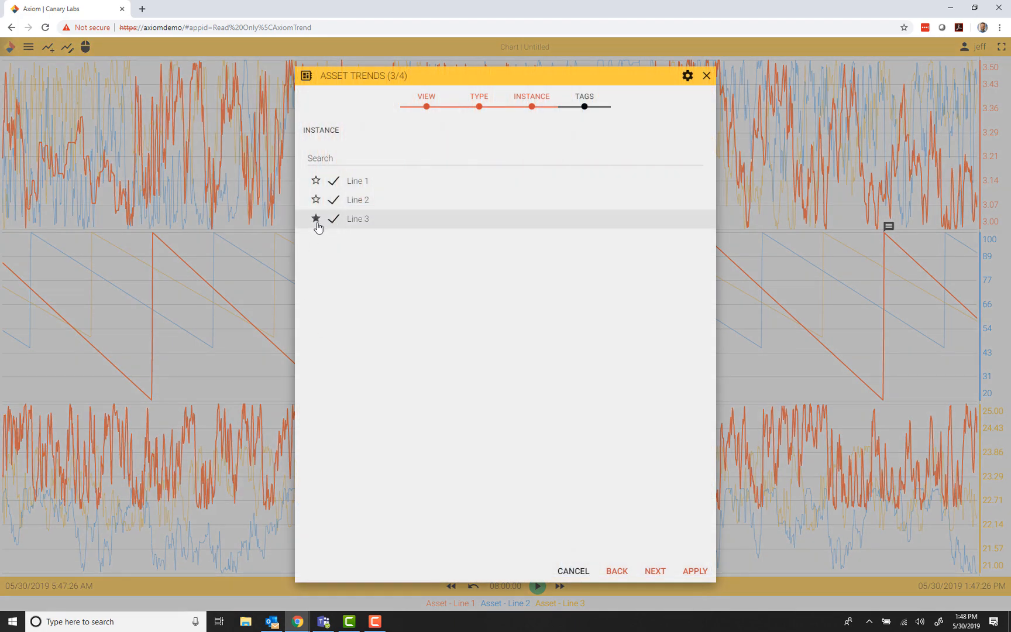
pyautogui.click(691, 572)
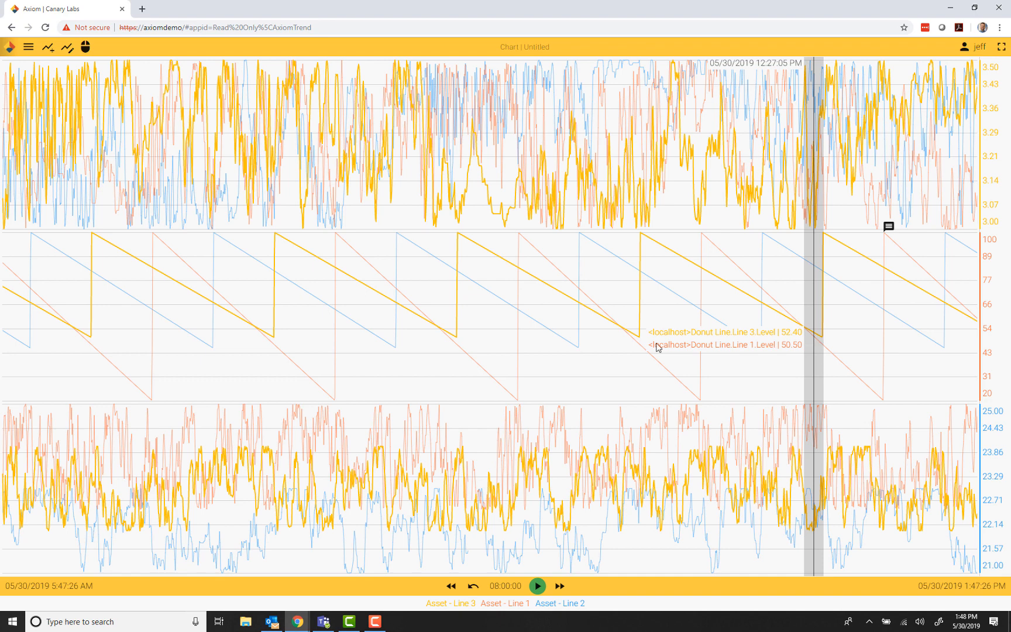
pyautogui.click(597, 325)
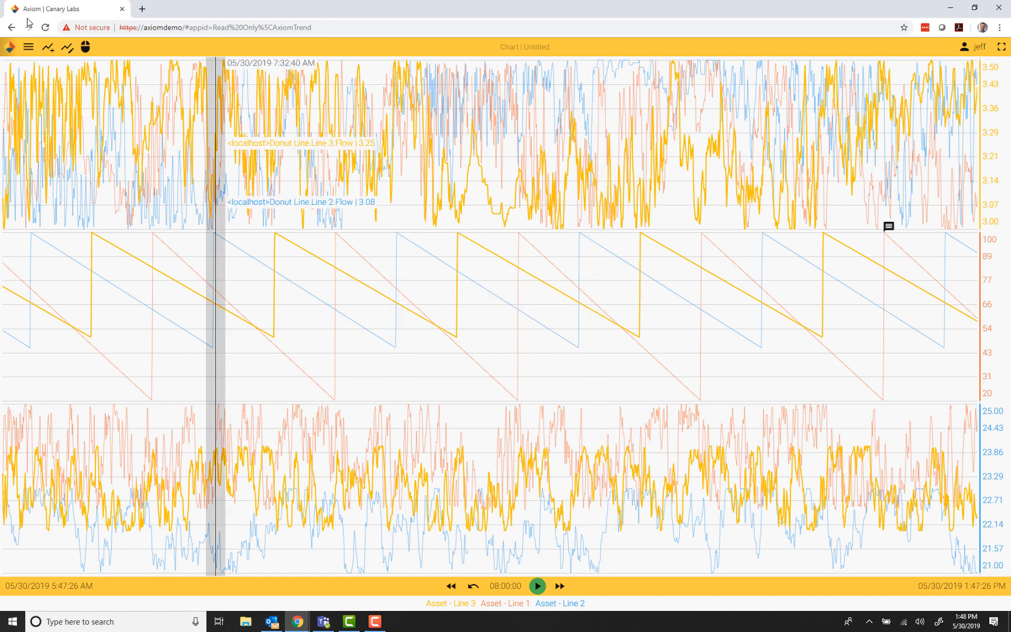